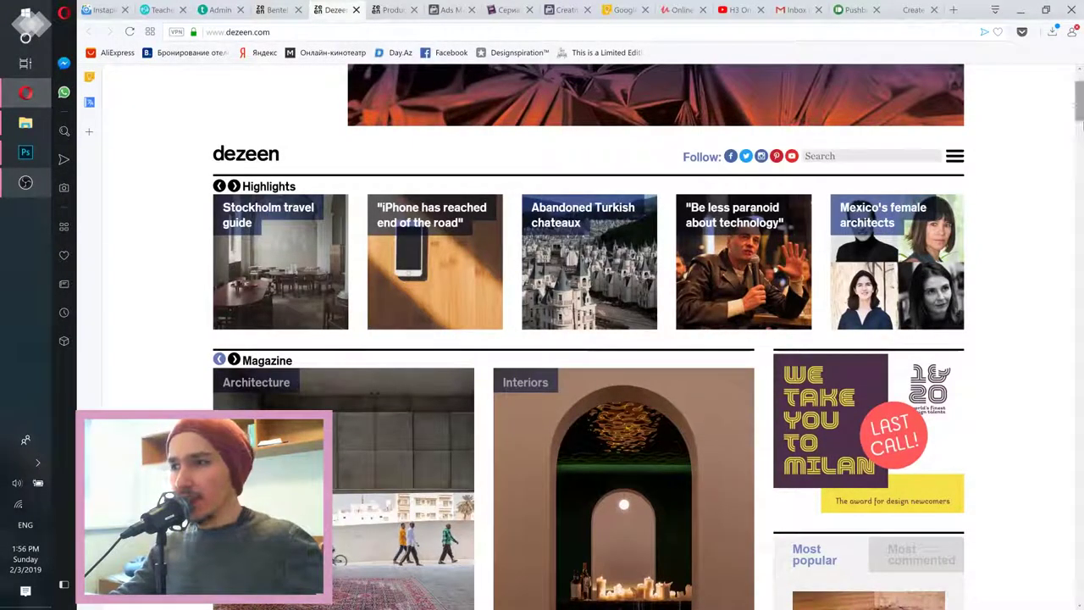
- On Dezeen's 'glasses' search results, open the Bentel Brothers squiggle glasses article
{"action": "scroll", "coordinate": [1080, 123], "scroll_direction": "down", "scroll_amount": 3}
{"action": "scroll", "coordinate": [1079, 123], "scroll_direction": "down", "scroll_amount": 5}
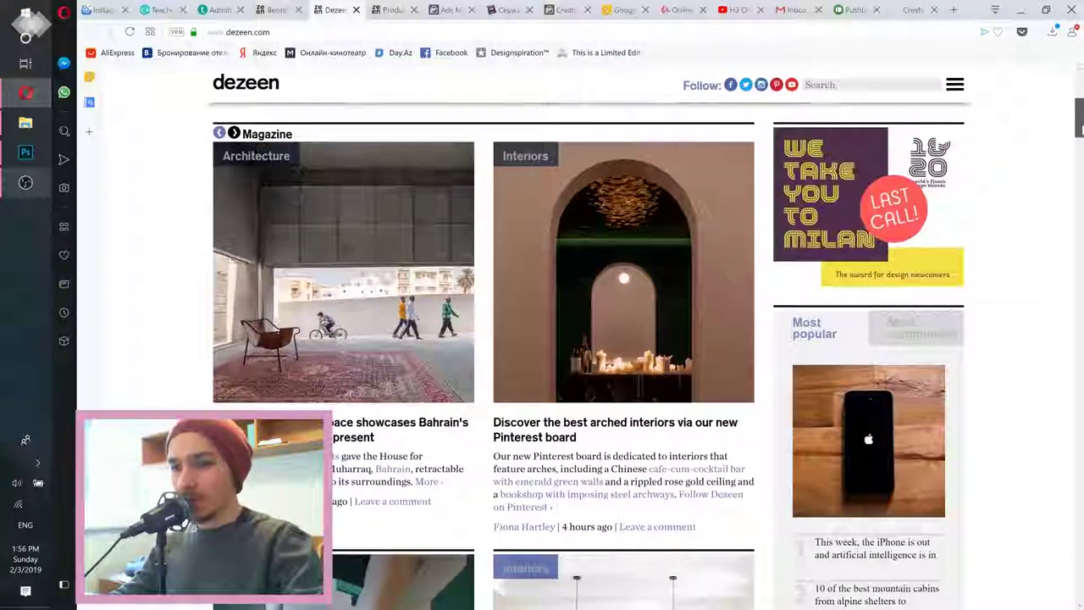
{"action": "scroll", "coordinate": [1080, 140], "scroll_direction": "down", "scroll_amount": 5}
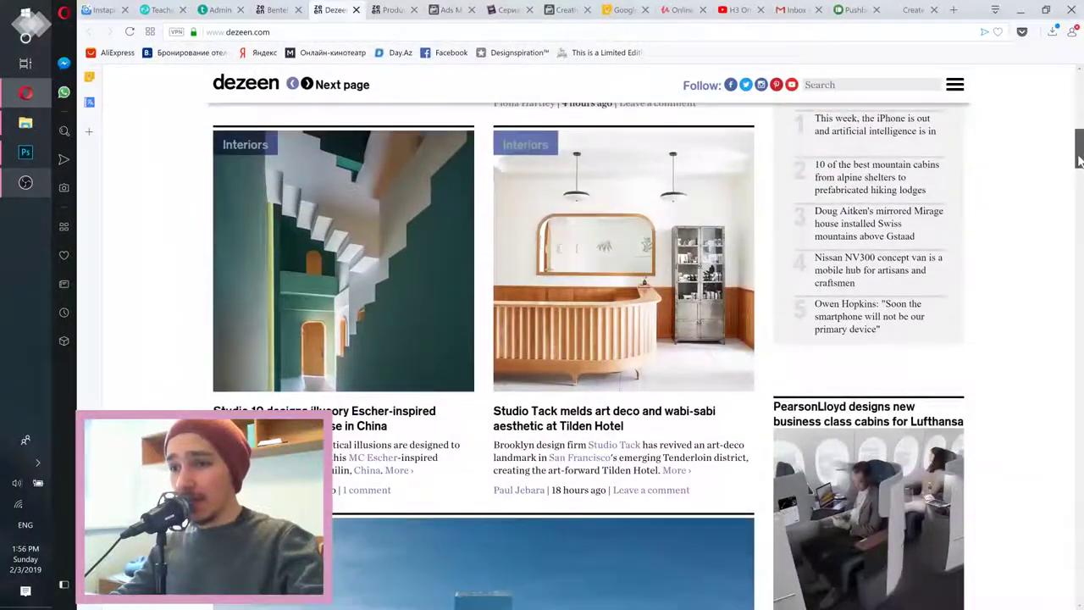
{"action": "key", "text": "ctrl+Tab"}
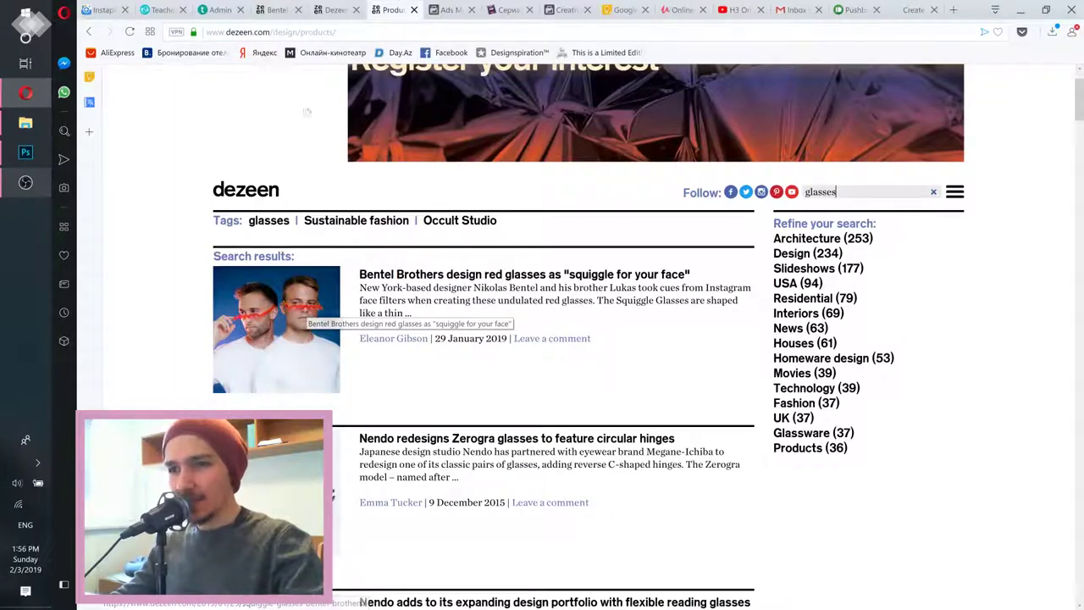
{"action": "left_click", "coordinate": [295, 343]}
- View the article's squiggle-glasses photo enlarged, then return to weird guggles.psd
{"action": "scroll", "coordinate": [508, 254], "scroll_direction": "down", "scroll_amount": 2}
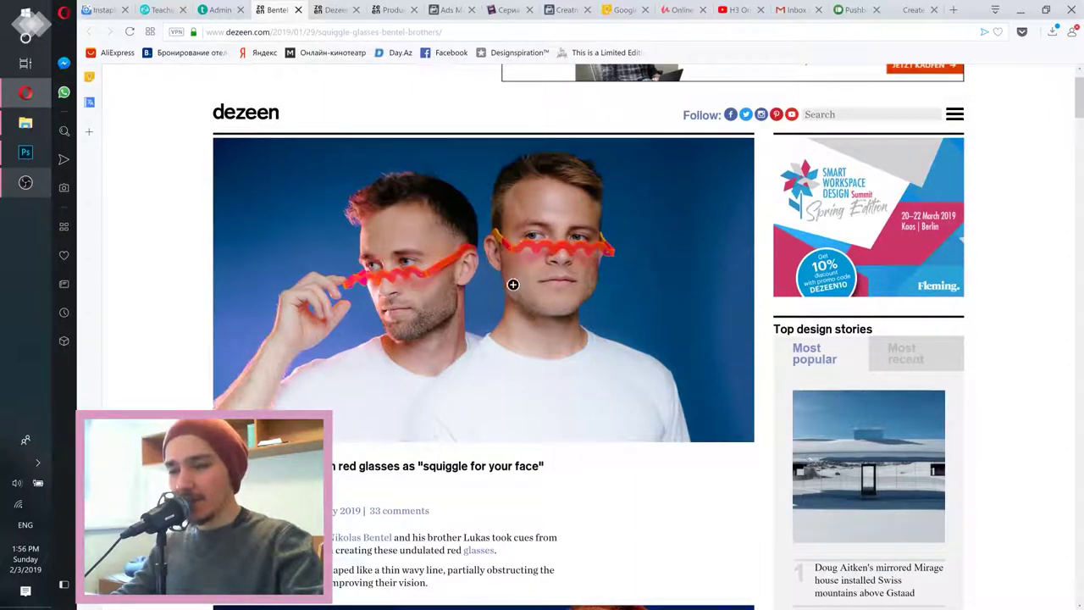
{"action": "scroll", "coordinate": [538, 261], "scroll_direction": "down", "scroll_amount": 6}
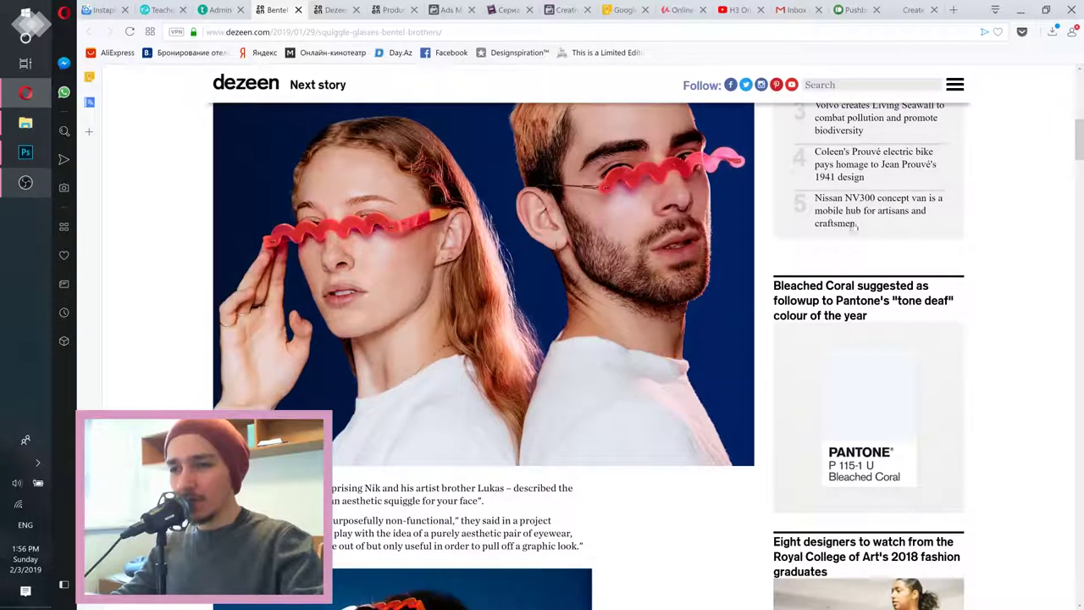
{"action": "scroll", "coordinate": [508, 271], "scroll_direction": "up", "scroll_amount": 1}
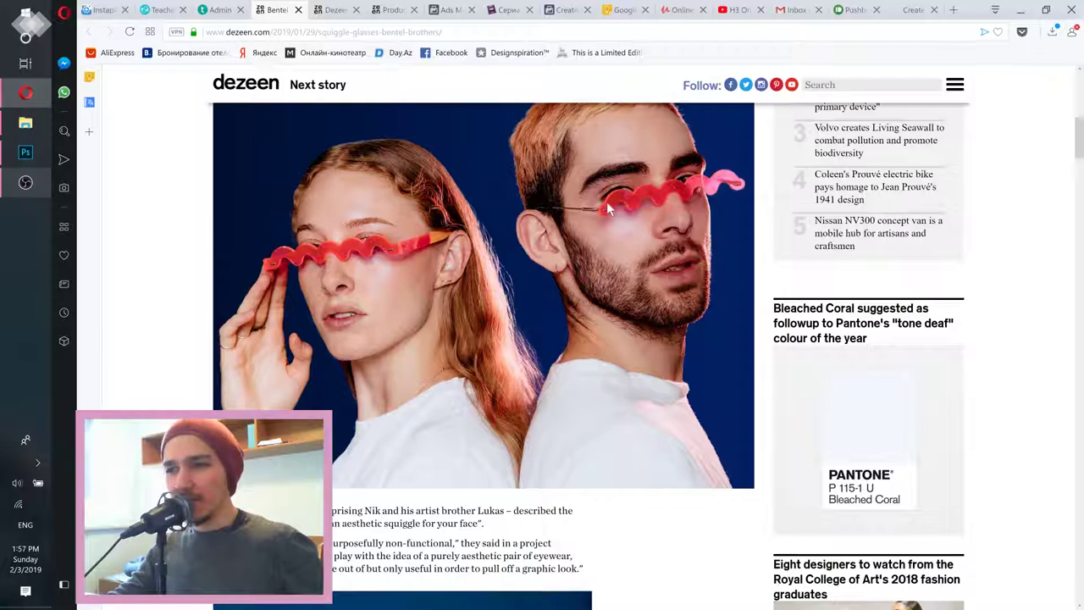
{"action": "left_click", "coordinate": [606, 205]}
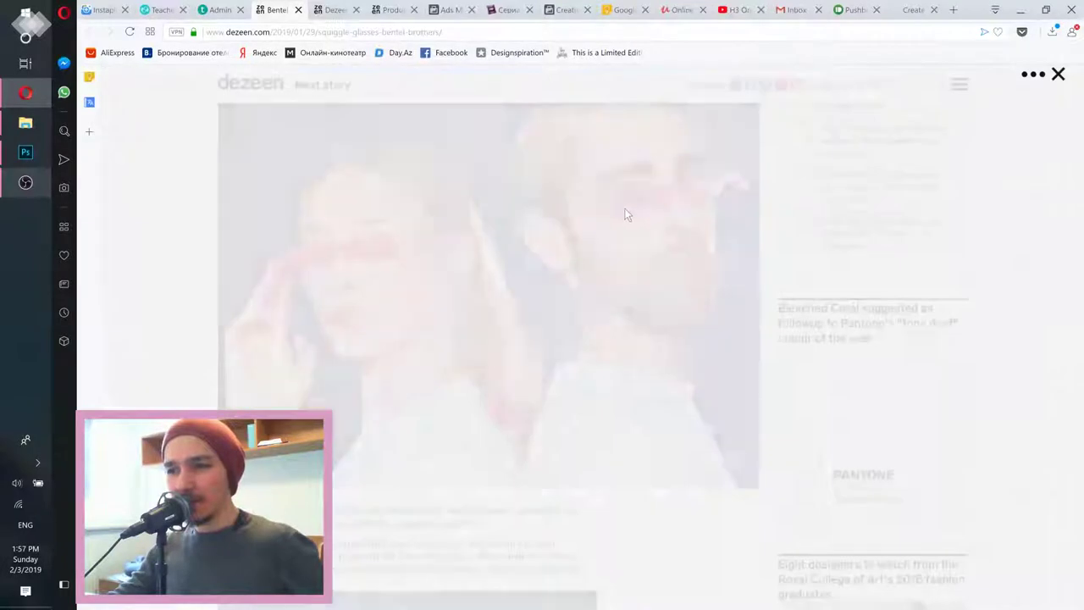
{"action": "left_click", "coordinate": [25, 153]}
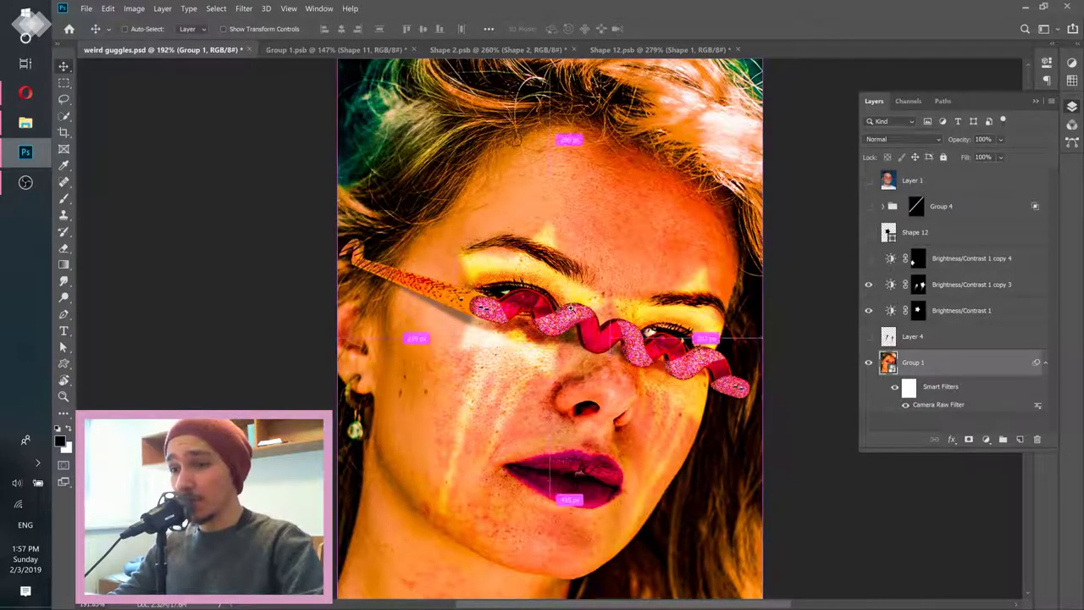
{"action": "scroll", "coordinate": [565, 308], "scroll_direction": "up", "scroll_amount": 3}
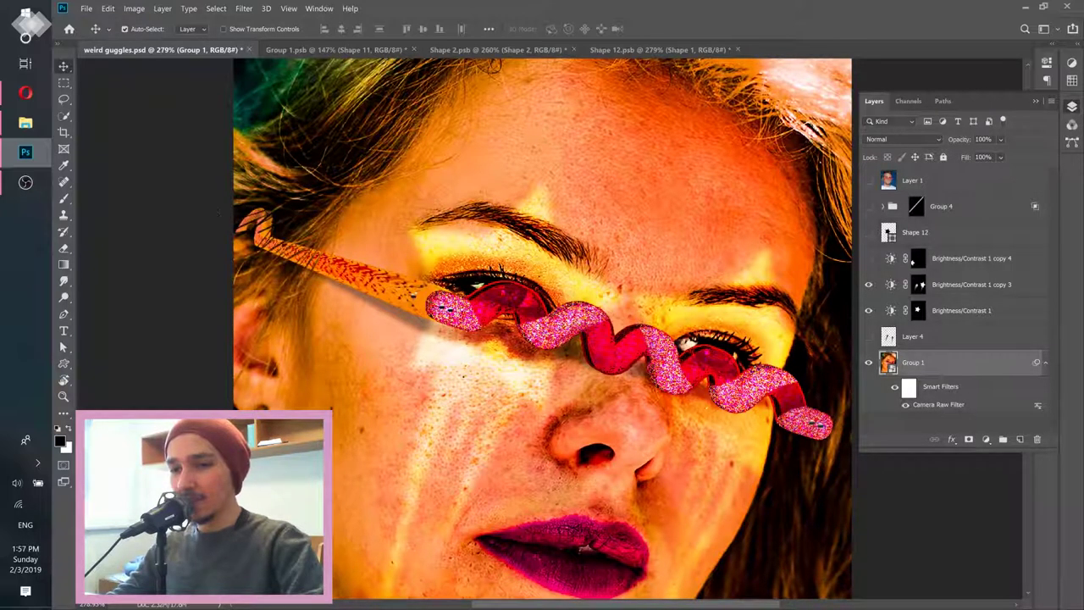
{"action": "scroll", "coordinate": [562, 294], "scroll_direction": "down", "scroll_amount": 2}
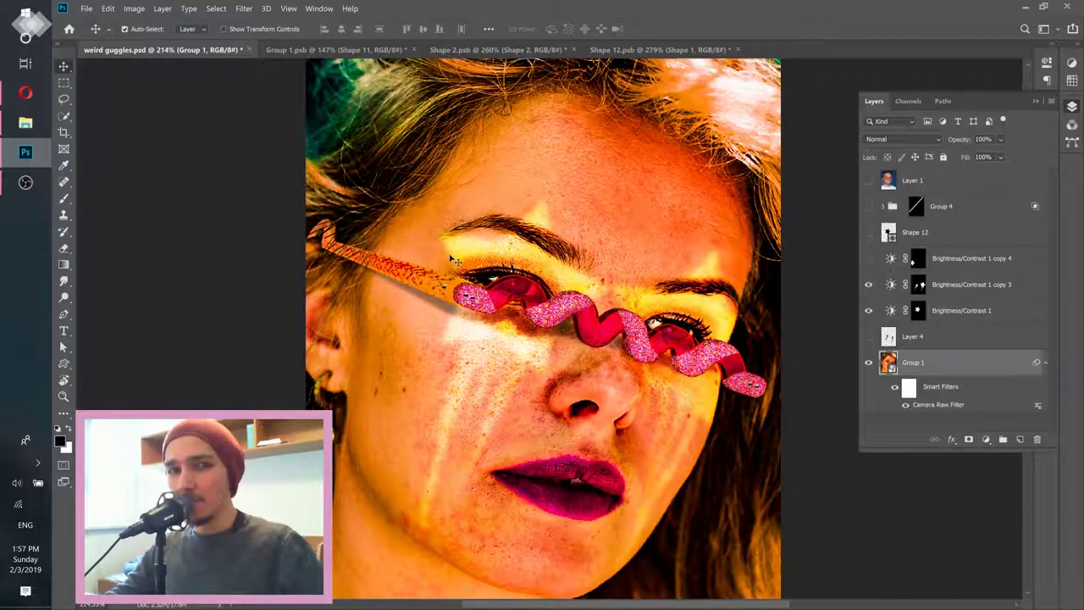
{"action": "left_click", "coordinate": [498, 49]}
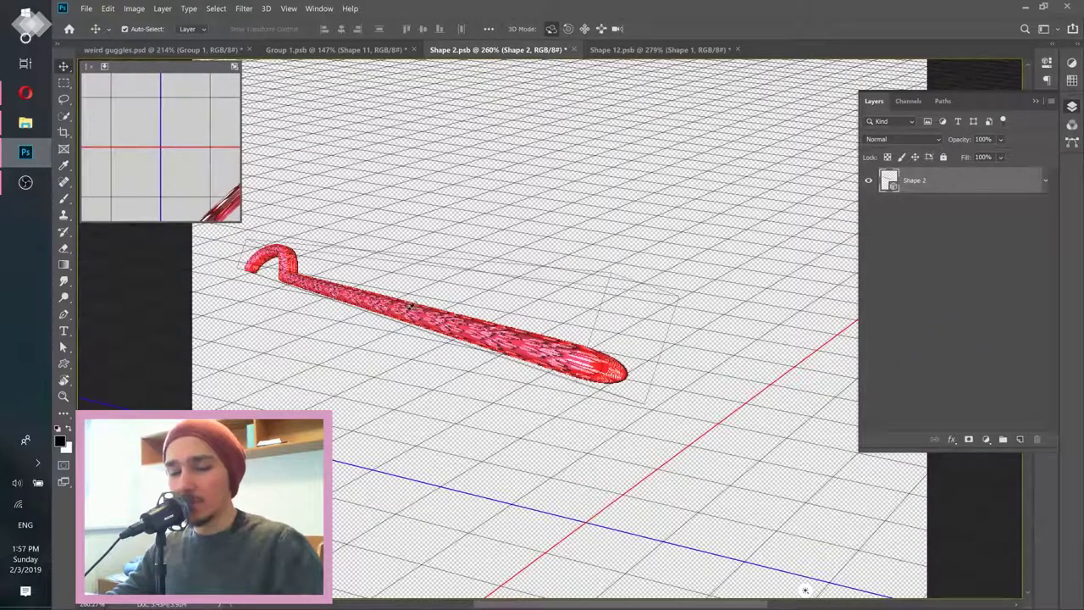
{"action": "left_click_drag", "start_coordinate": [530, 256], "coordinate": [85, 284]}
{"action": "scroll", "coordinate": [523, 263], "scroll_direction": "down", "scroll_amount": 3}
{"action": "left_click", "coordinate": [615, 50]}
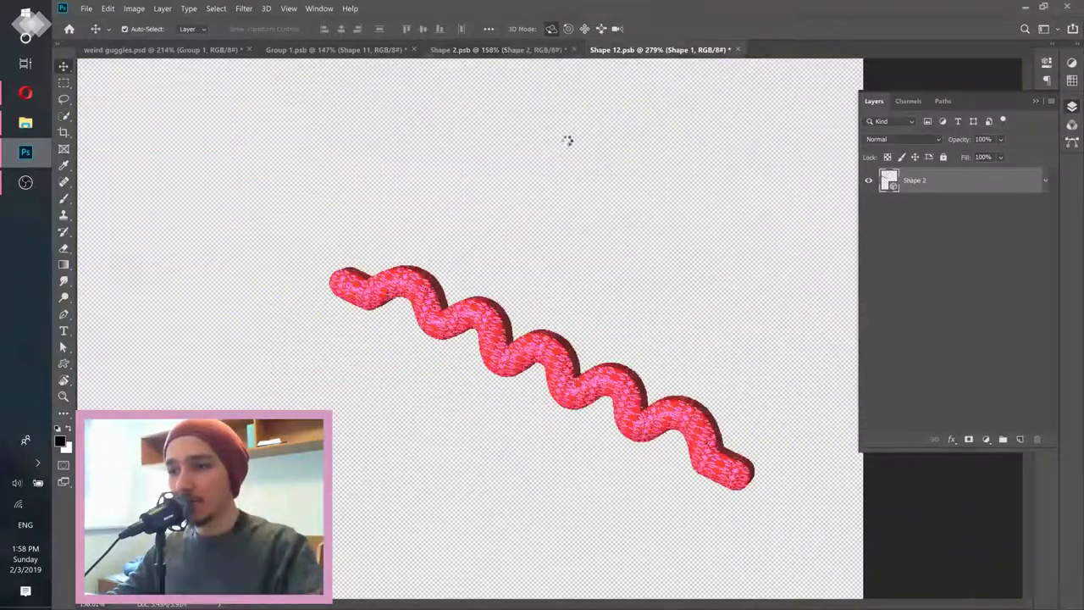
{"action": "mouse_move", "coordinate": [564, 268]}
{"action": "left_mouse_down"}
{"action": "mouse_move", "coordinate": [427, 273]}
{"action": "mouse_move", "coordinate": [522, 257]}
{"action": "left_mouse_up"}
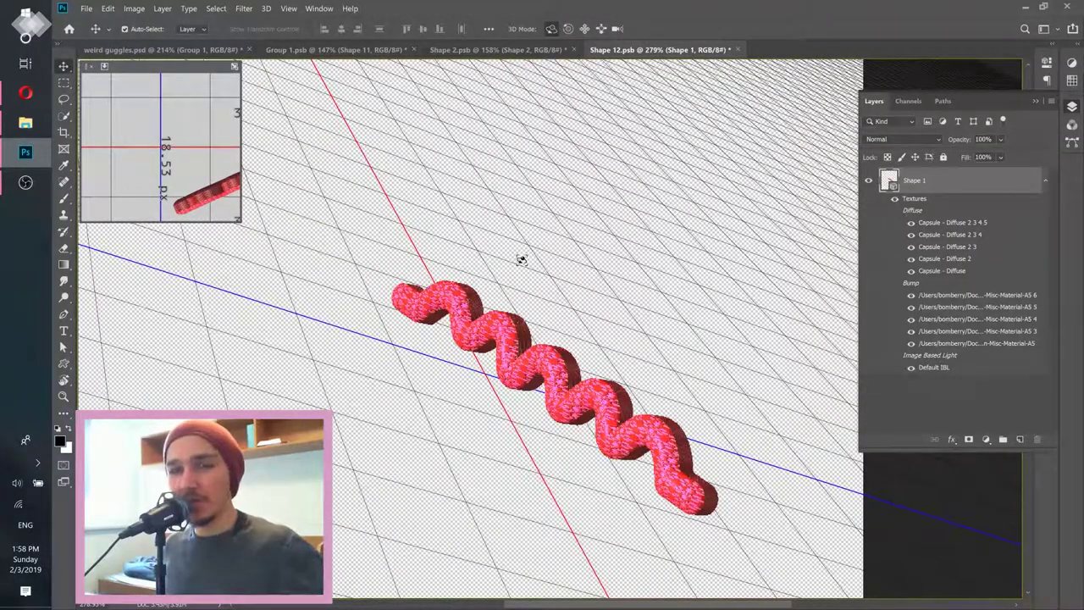
{"action": "key", "text": "ctrl+Tab"}
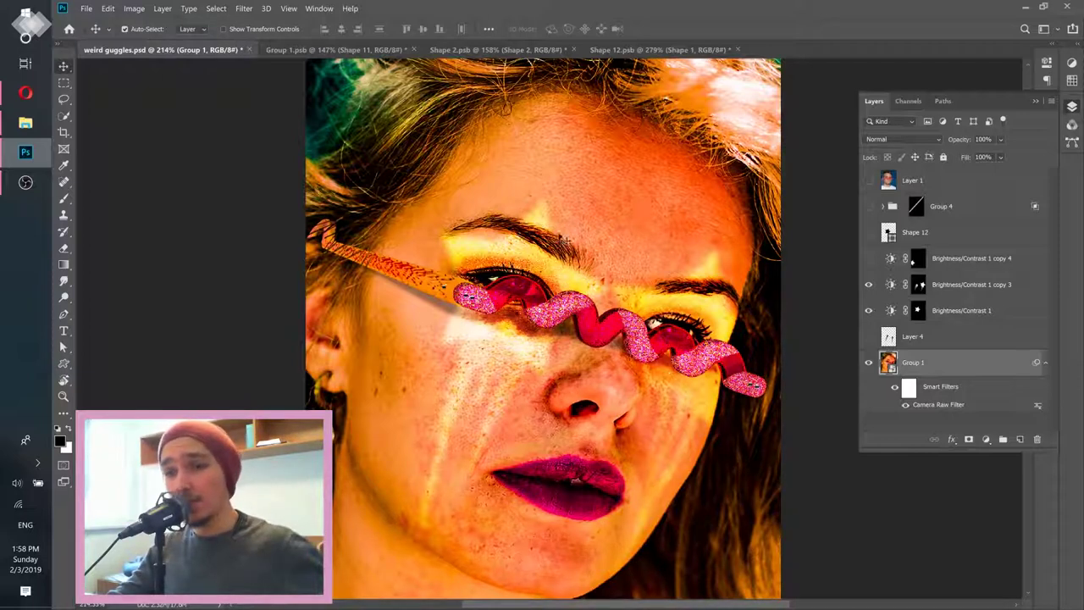
- Bring up the learnfromfred.com artwork home page in Opera
{"action": "key", "text": "alt+Tab"}
{"action": "left_click", "coordinate": [195, 31]}
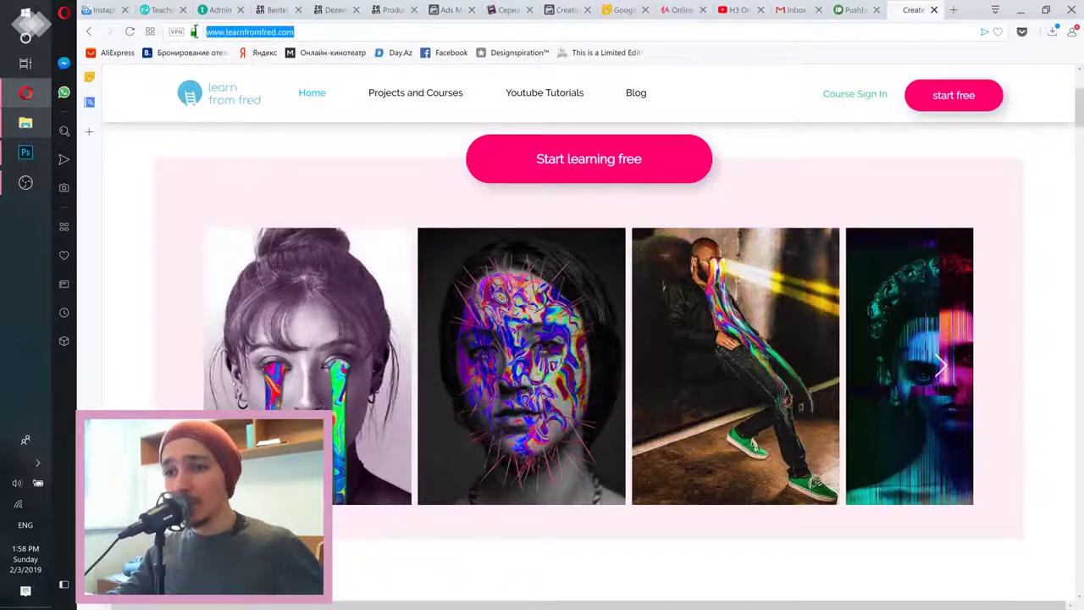
{"action": "left_click", "coordinate": [336, 31]}
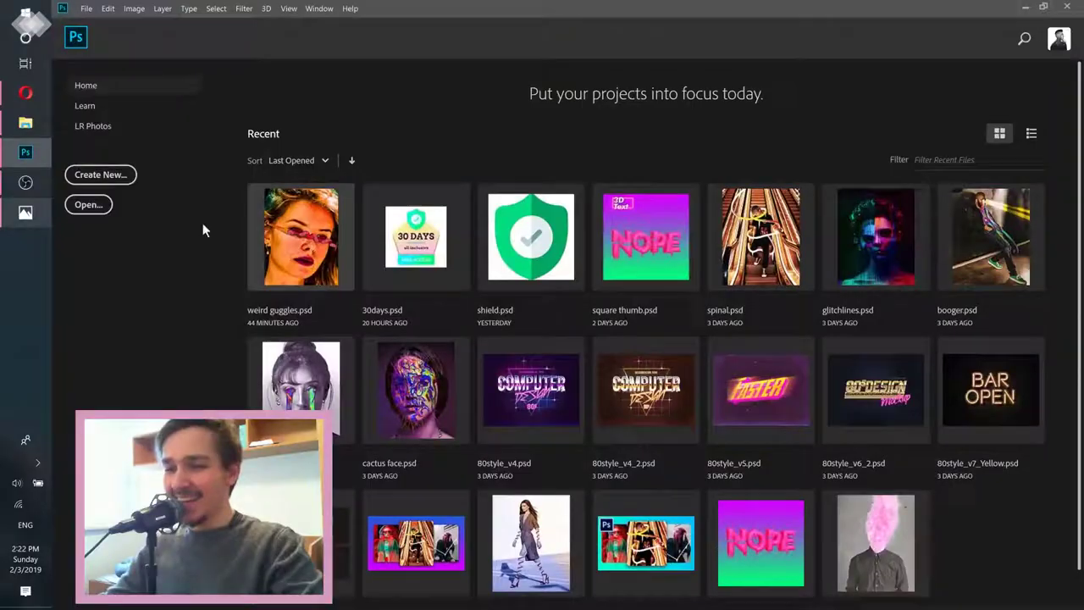
- Create a blank 1000 × 1250 px, 300 ppi document and glance at the reference image
{"action": "left_click", "coordinate": [100, 175]}
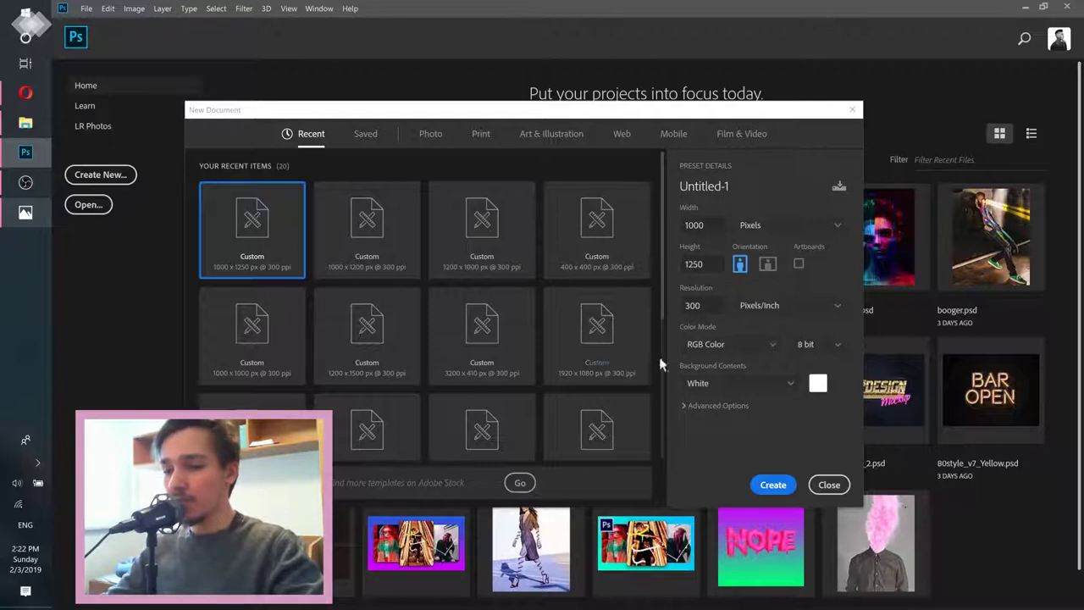
{"action": "left_click", "coordinate": [773, 484]}
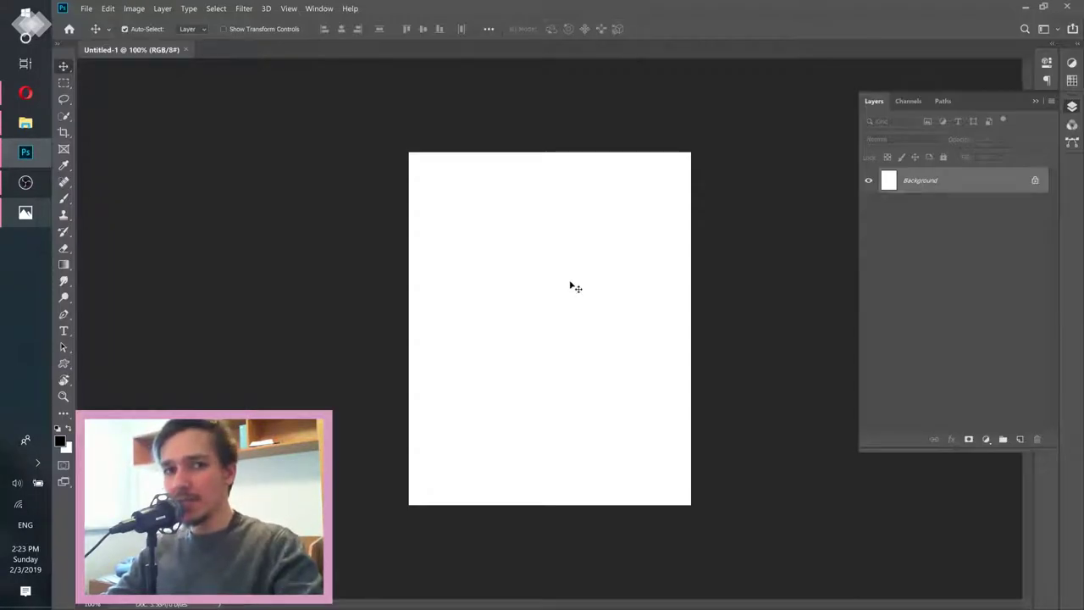
{"action": "left_click", "coordinate": [26, 212]}
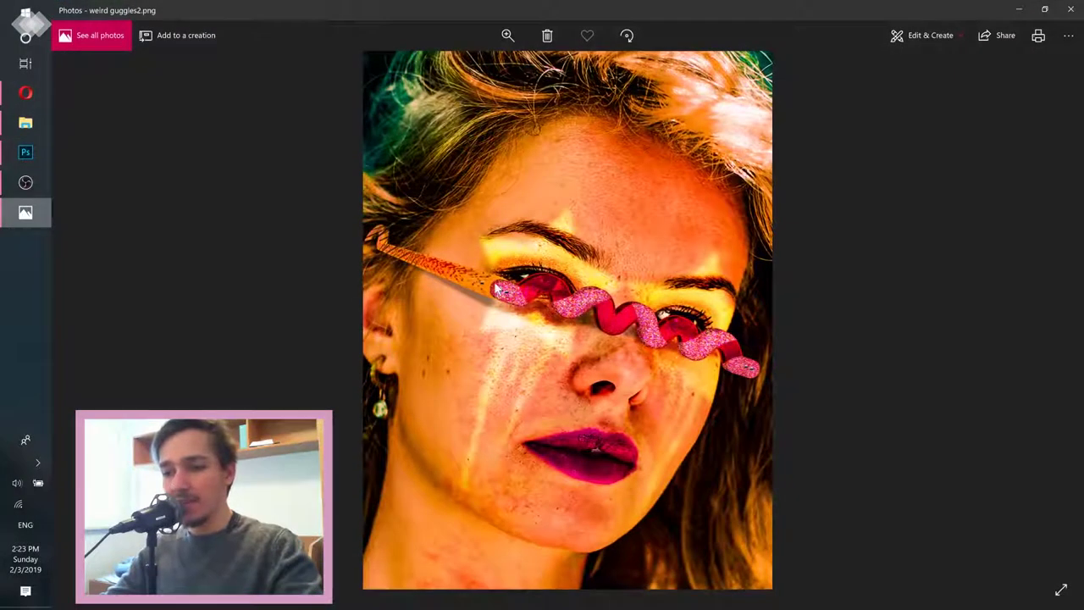
{"action": "left_click", "coordinate": [1019, 11]}
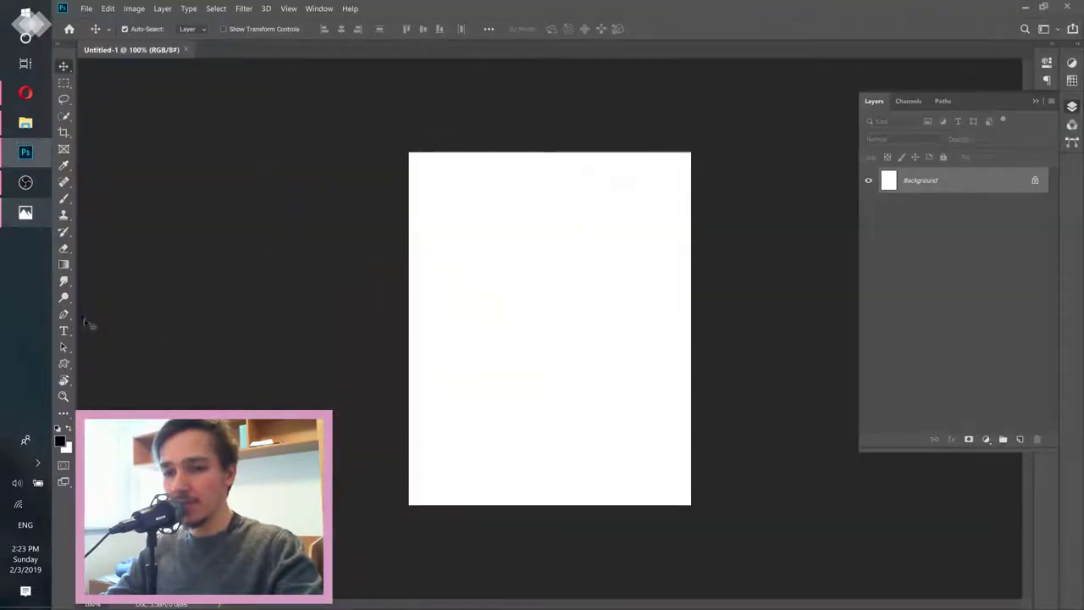
{"action": "left_click", "coordinate": [66, 310]}
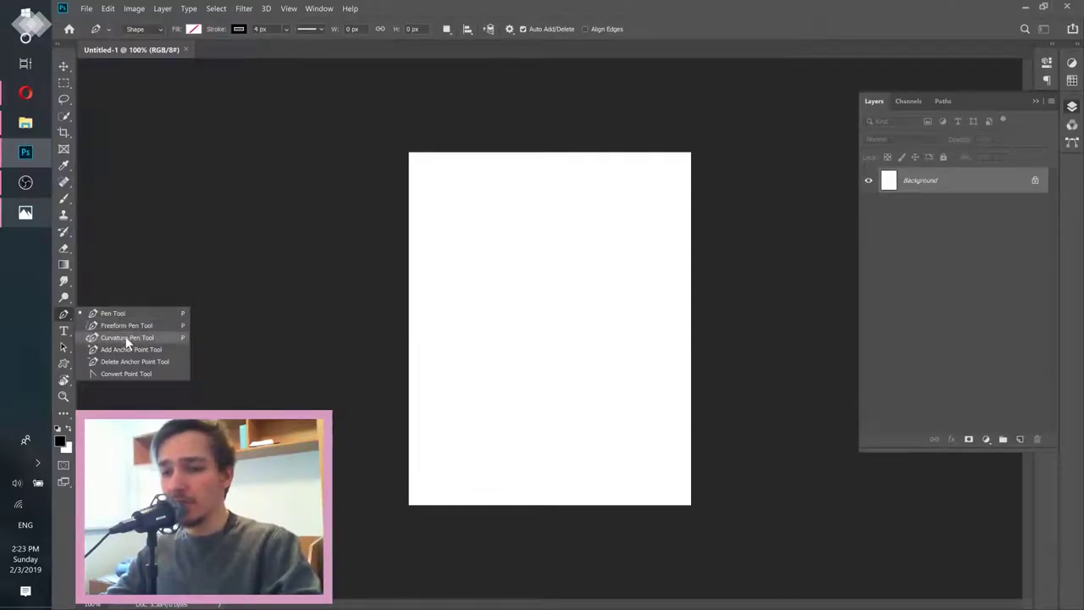
- Switch to the Curvature Pen tool and compare against the reference image
{"action": "left_click", "coordinate": [126, 336]}
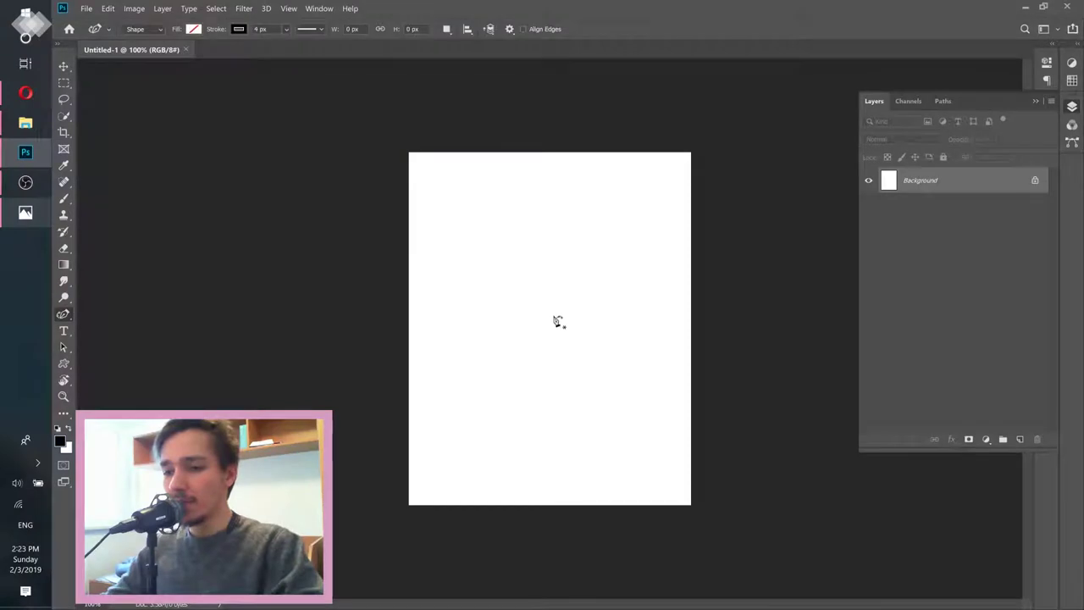
{"action": "scroll", "coordinate": [531, 311], "scroll_direction": "up", "scroll_amount": 4}
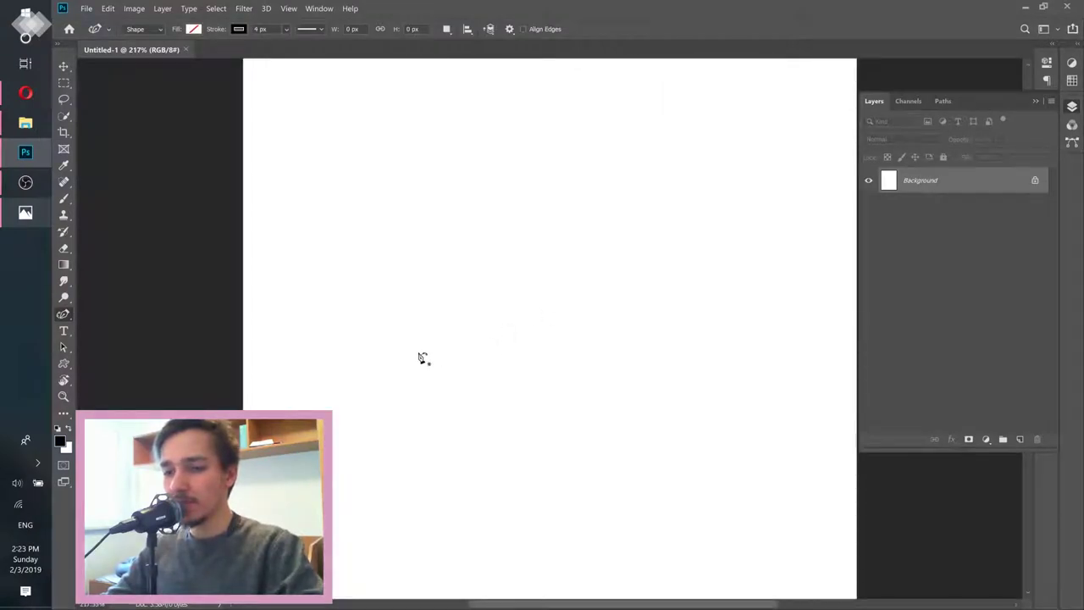
{"action": "left_click", "coordinate": [25, 213]}
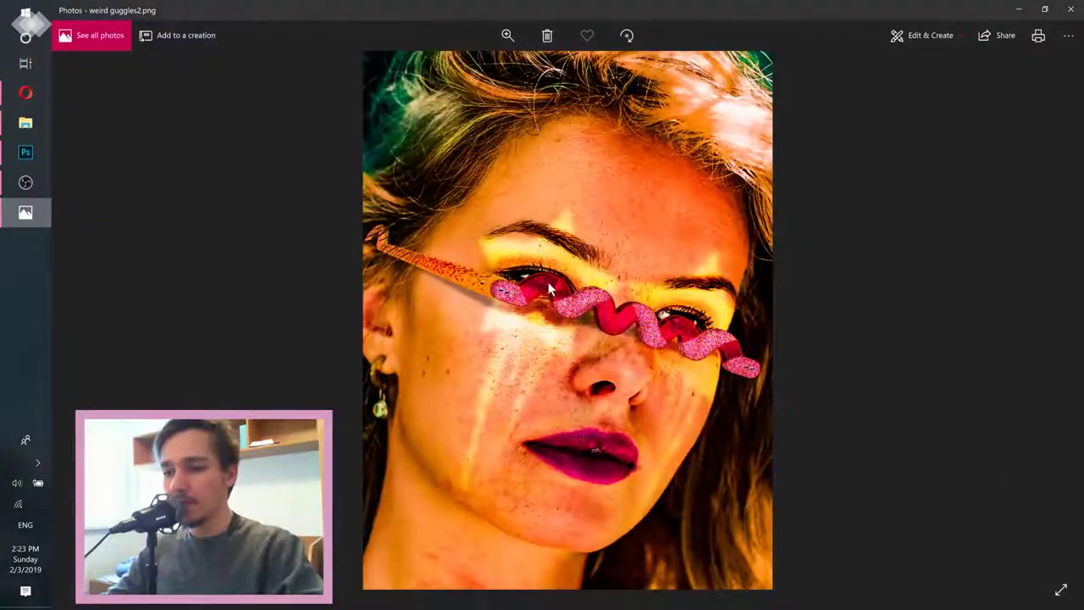
{"action": "left_click", "coordinate": [1019, 9]}
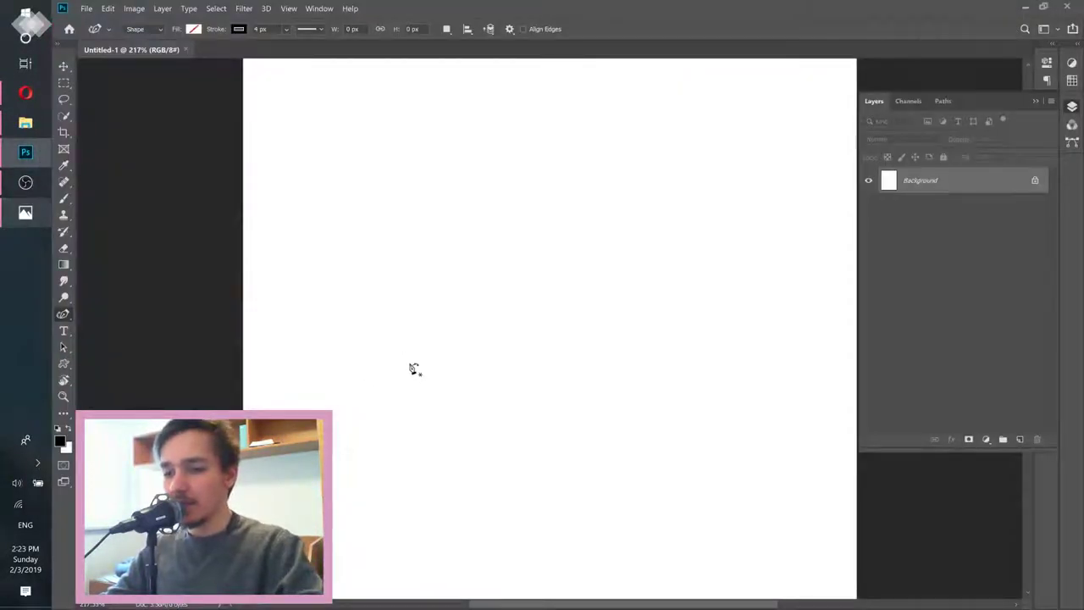
- Draw a wave path of alternating crests and troughs out to five humps, then recheck the reference
{"action": "left_click", "coordinate": [402, 361]}
{"action": "left_click", "coordinate": [429, 325]}
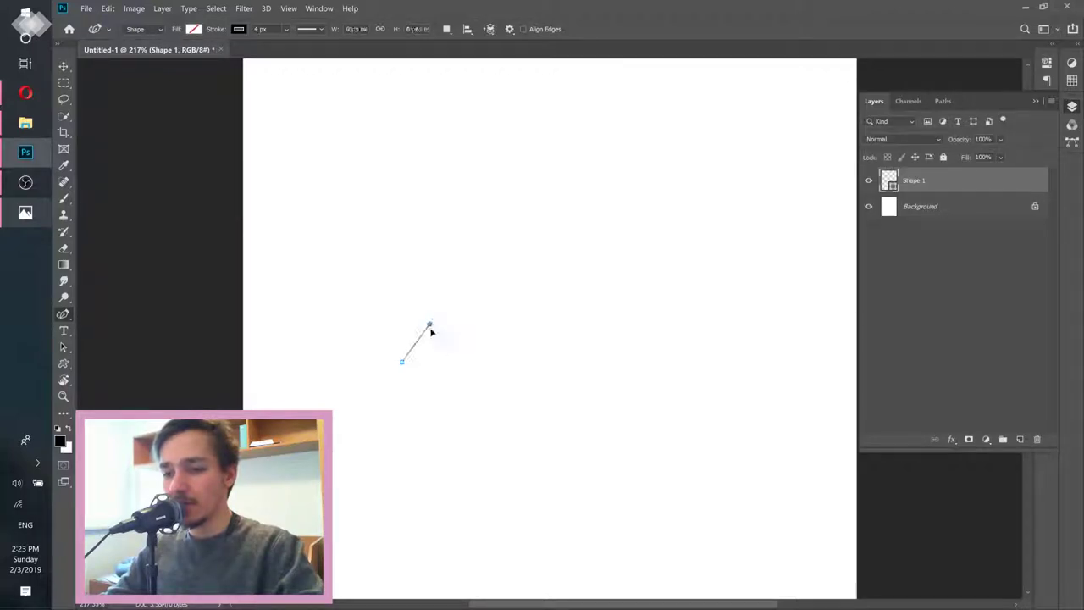
{"action": "left_click", "coordinate": [460, 361]}
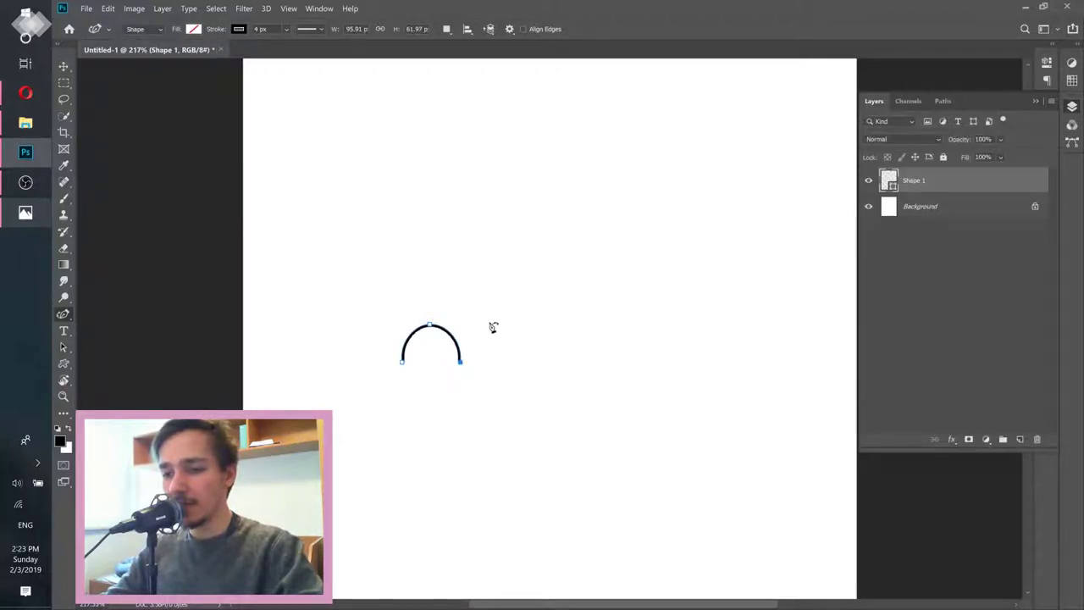
{"action": "left_click", "coordinate": [489, 324]}
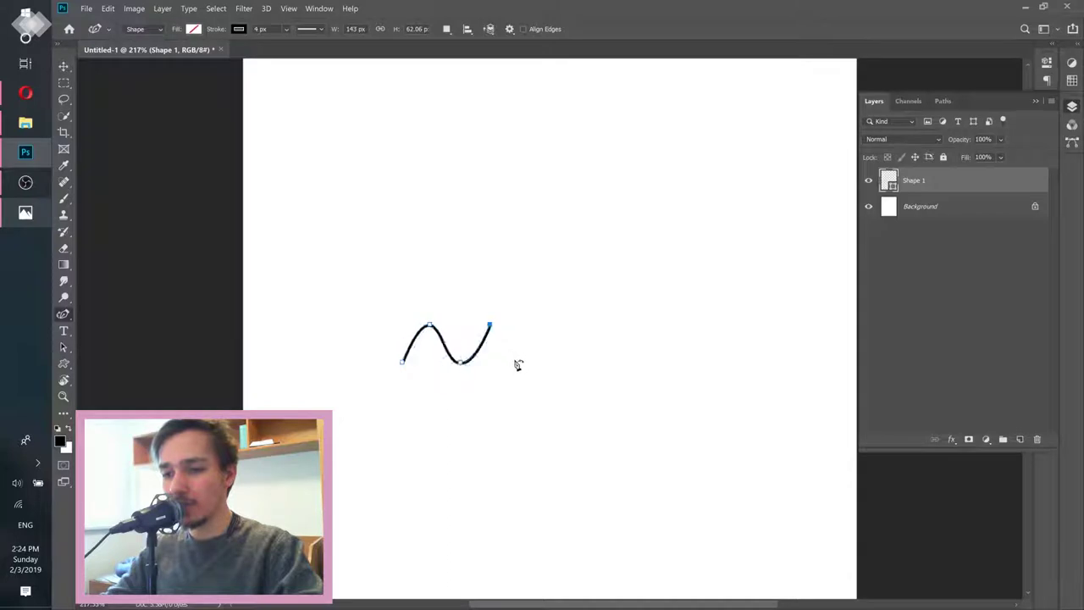
{"action": "left_click", "coordinate": [514, 359]}
{"action": "left_click", "coordinate": [542, 325]}
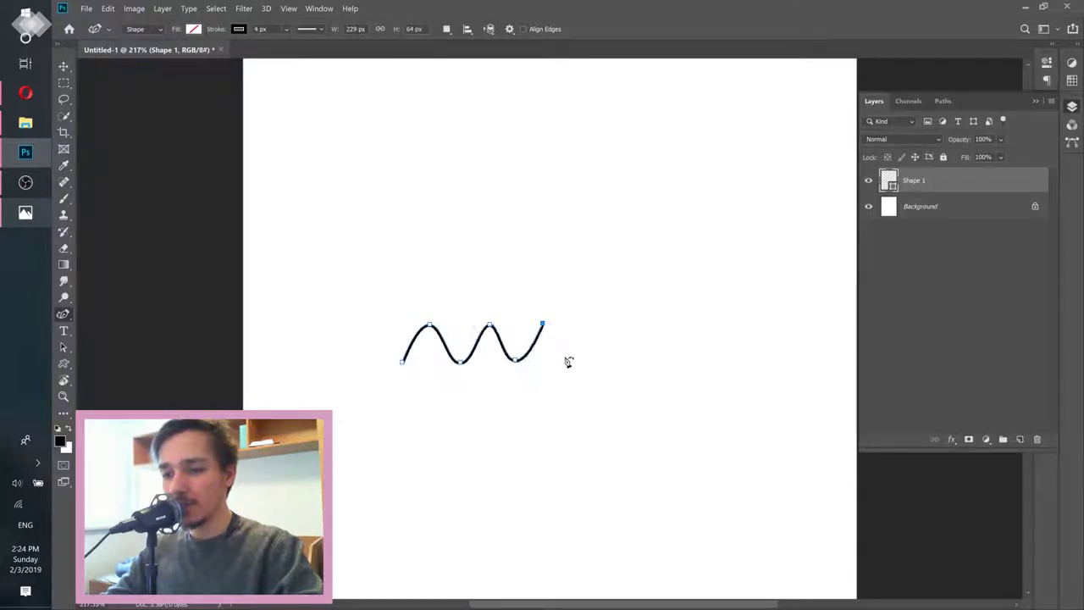
{"action": "left_click", "coordinate": [568, 356]}
{"action": "left_click", "coordinate": [598, 322]}
{"action": "left_click", "coordinate": [622, 354]}
{"action": "left_click", "coordinate": [646, 320]}
{"action": "left_click", "coordinate": [673, 351]}
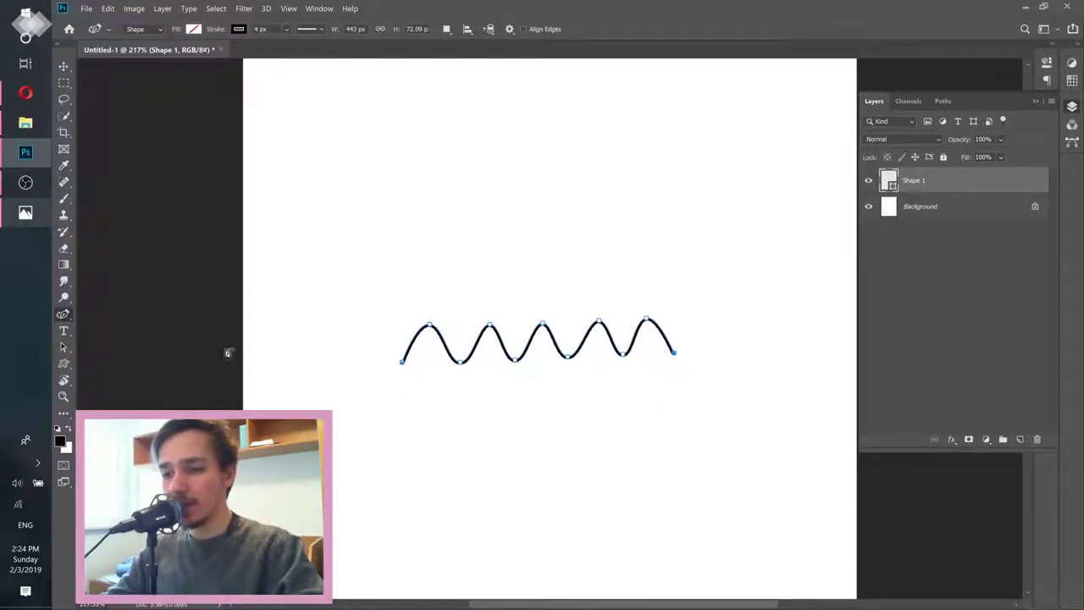
{"action": "left_click", "coordinate": [25, 213]}
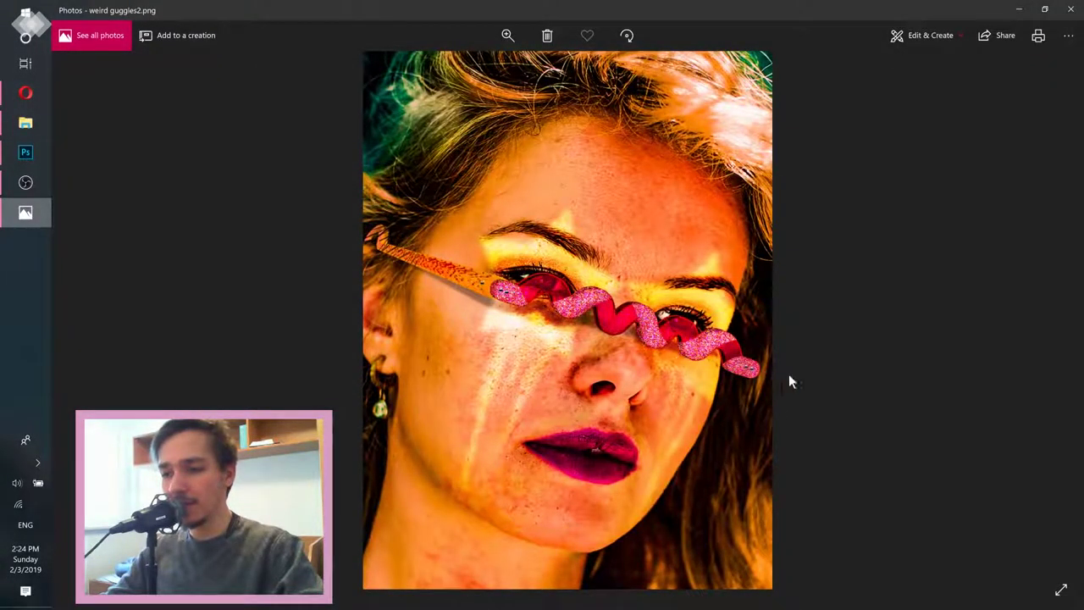
{"action": "left_click", "coordinate": [1017, 12]}
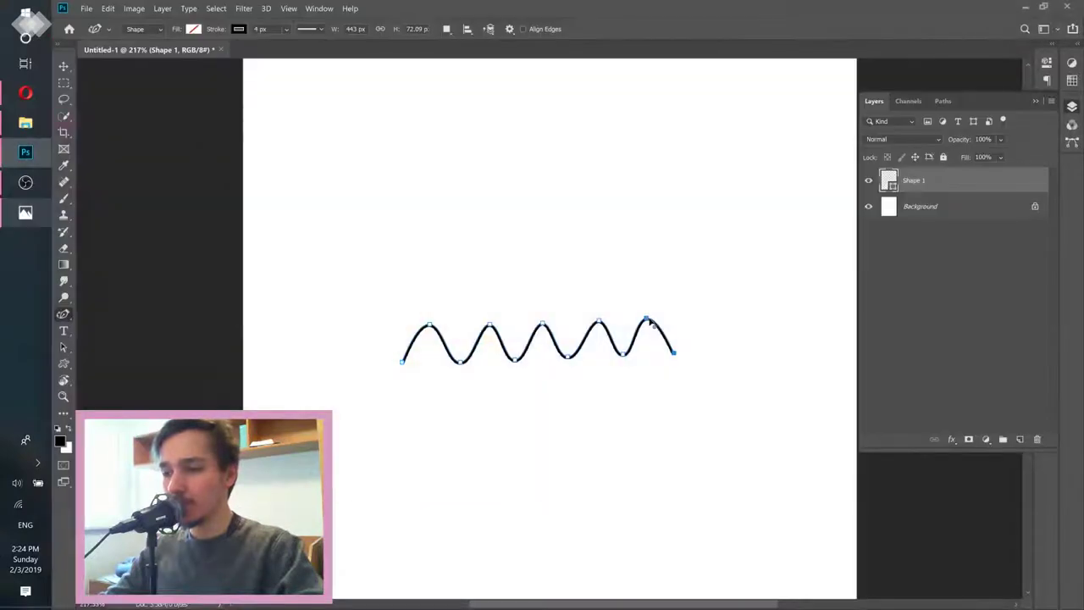
- Switch to the standard Pen tool, undo a stray segment, and reselect the Shape 1 layer
{"action": "right_click", "coordinate": [63, 314]}
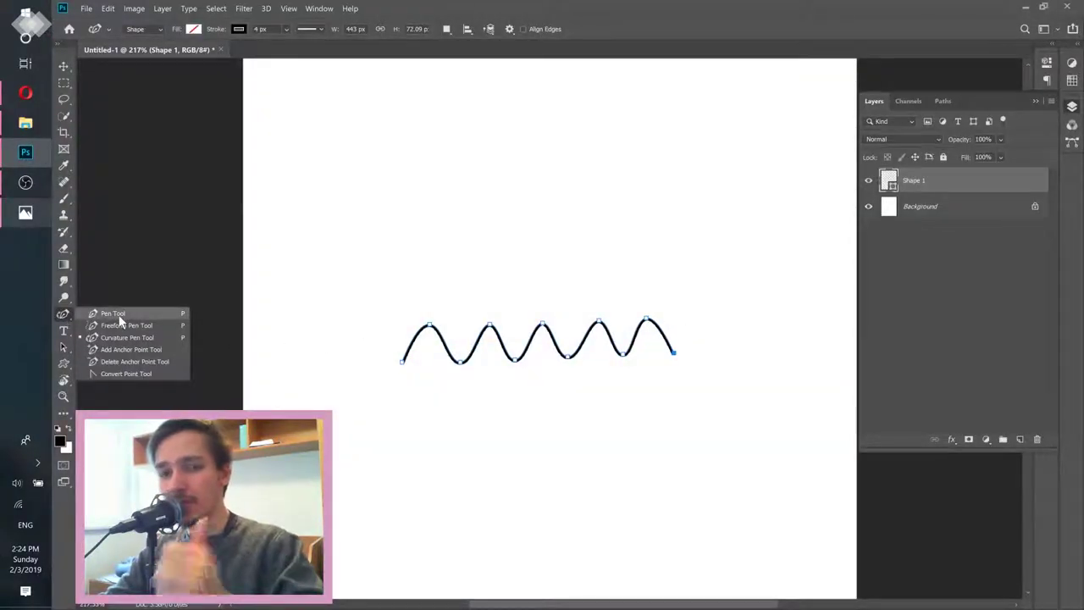
{"action": "left_click", "coordinate": [119, 315]}
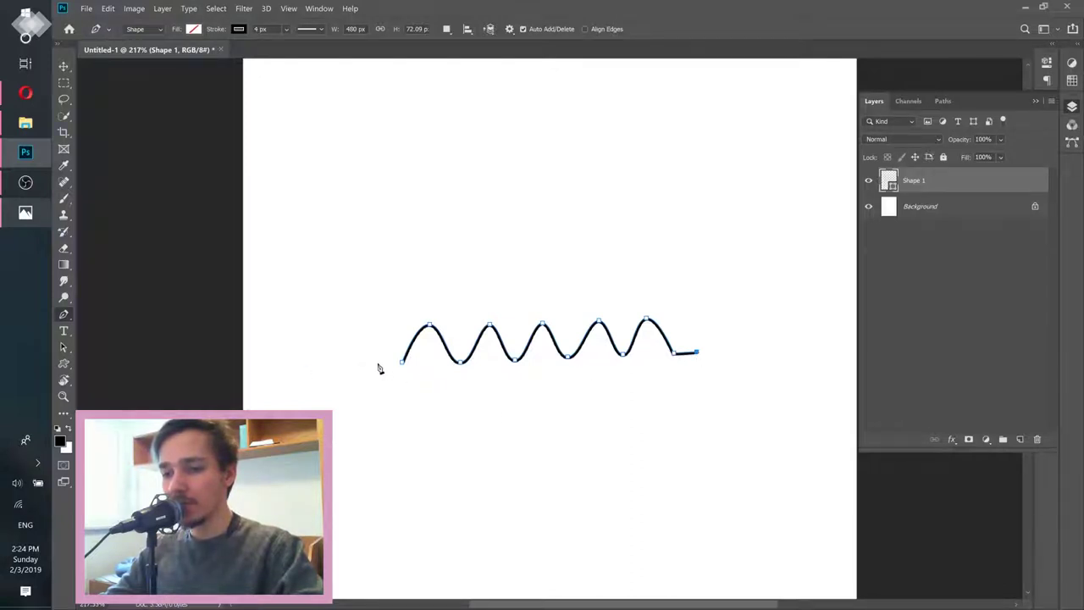
{"action": "left_click_drag", "start_coordinate": [373, 360], "coordinate": [738, 362]}
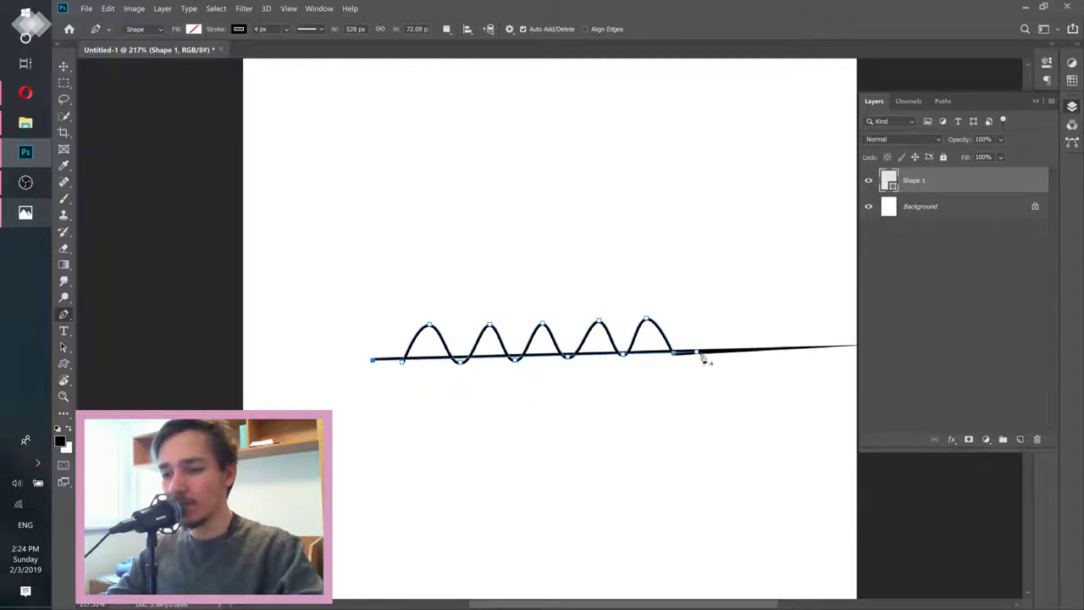
{"action": "key", "text": "ctrl+z"}
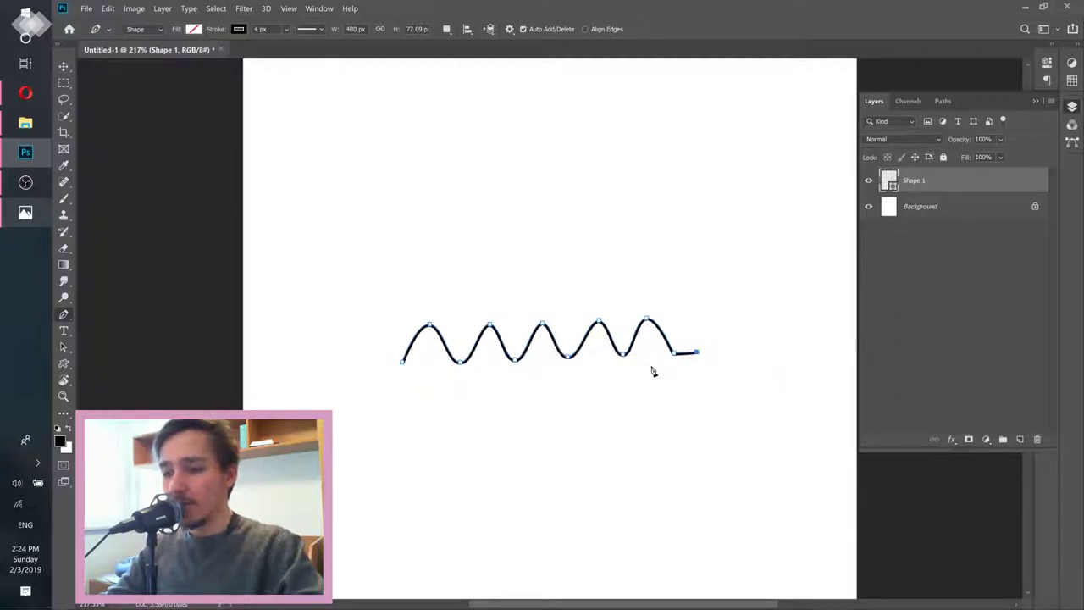
{"action": "left_click", "coordinate": [972, 322]}
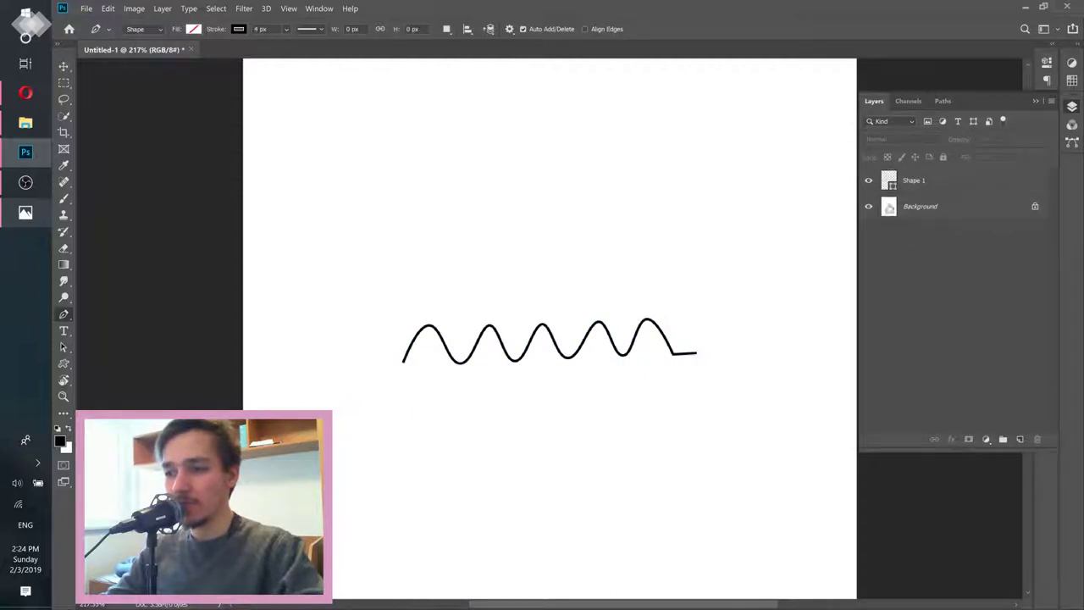
{"action": "left_click", "coordinate": [942, 185]}
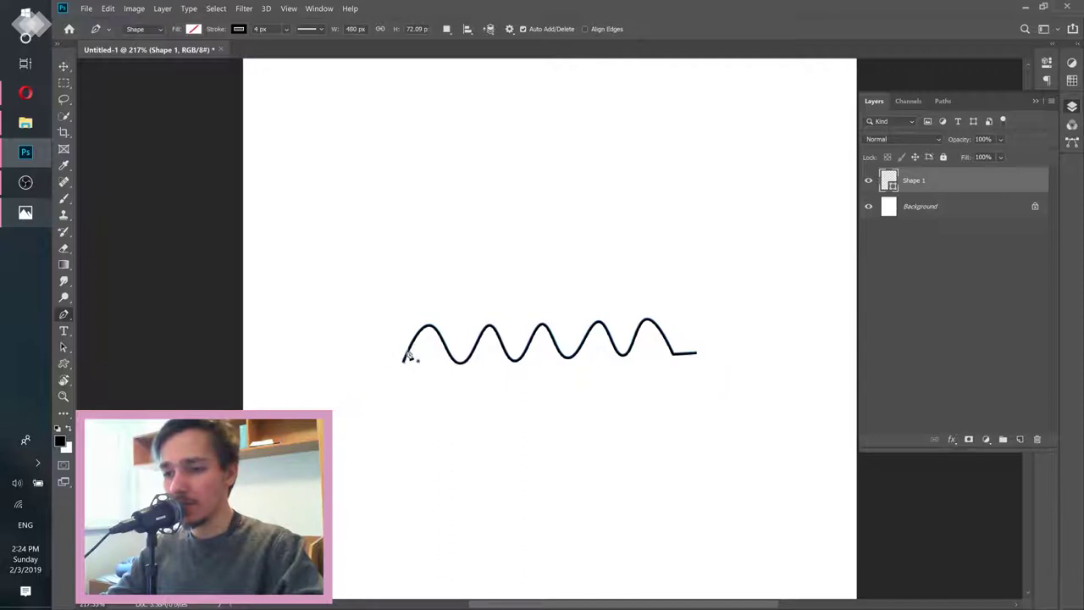
{"action": "scroll", "coordinate": [399, 341], "scroll_direction": "up", "scroll_amount": 6}
{"action": "left_click_drag", "start_coordinate": [542, 412], "coordinate": [494, 358]}
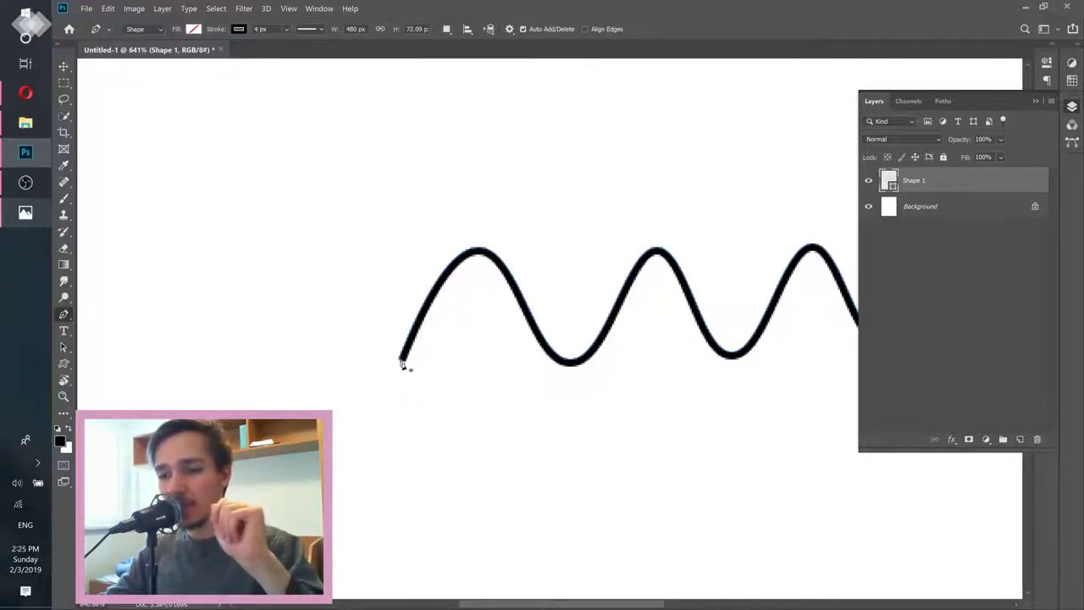
- Extend the wave from its left endpoint with a short flat straight lead
{"action": "left_click", "coordinate": [401, 362]}
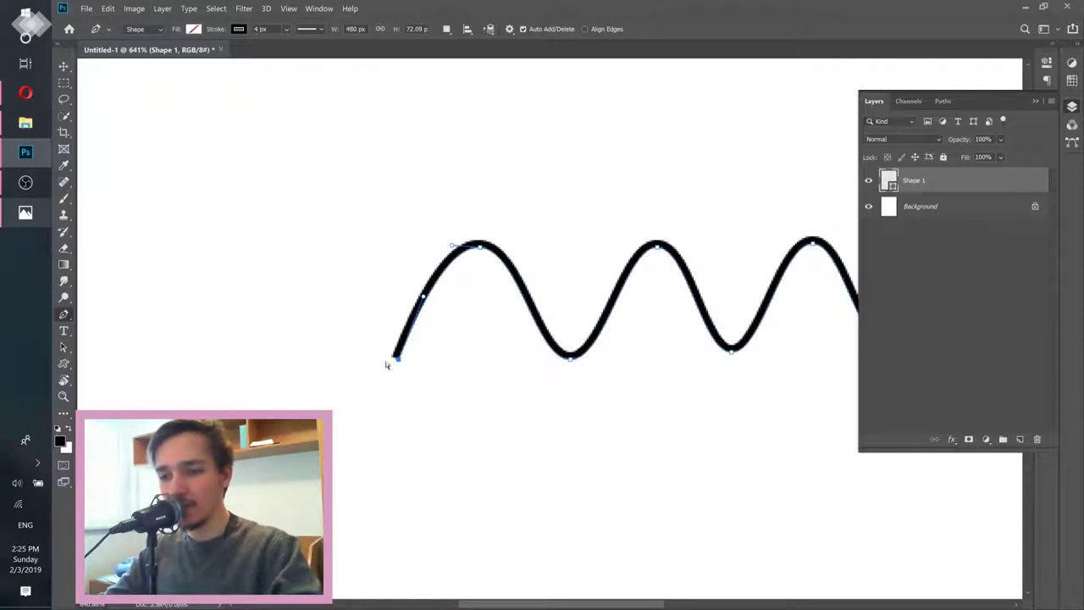
{"action": "scroll", "coordinate": [385, 364], "scroll_direction": "down", "scroll_amount": 5}
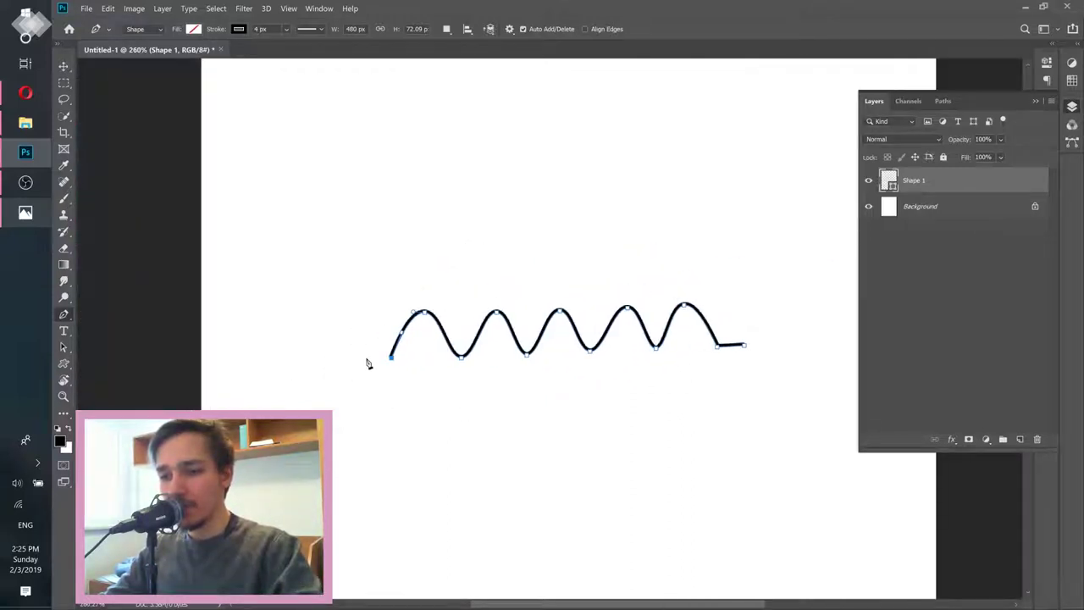
{"action": "left_click", "coordinate": [362, 356]}
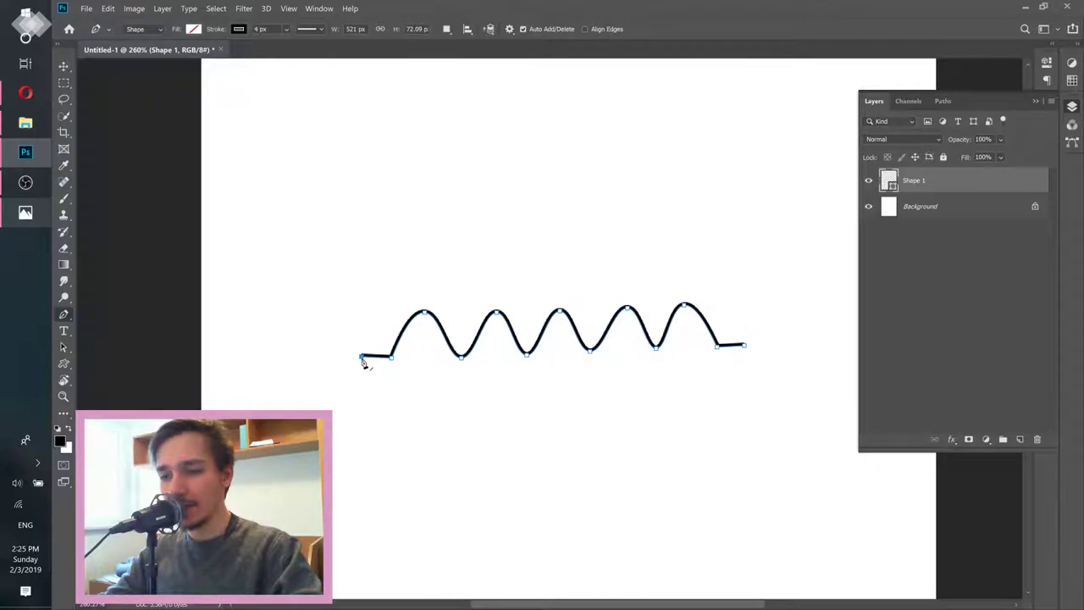
{"action": "key", "text": "ctrl+z"}
{"action": "left_click", "coordinate": [364, 356]}
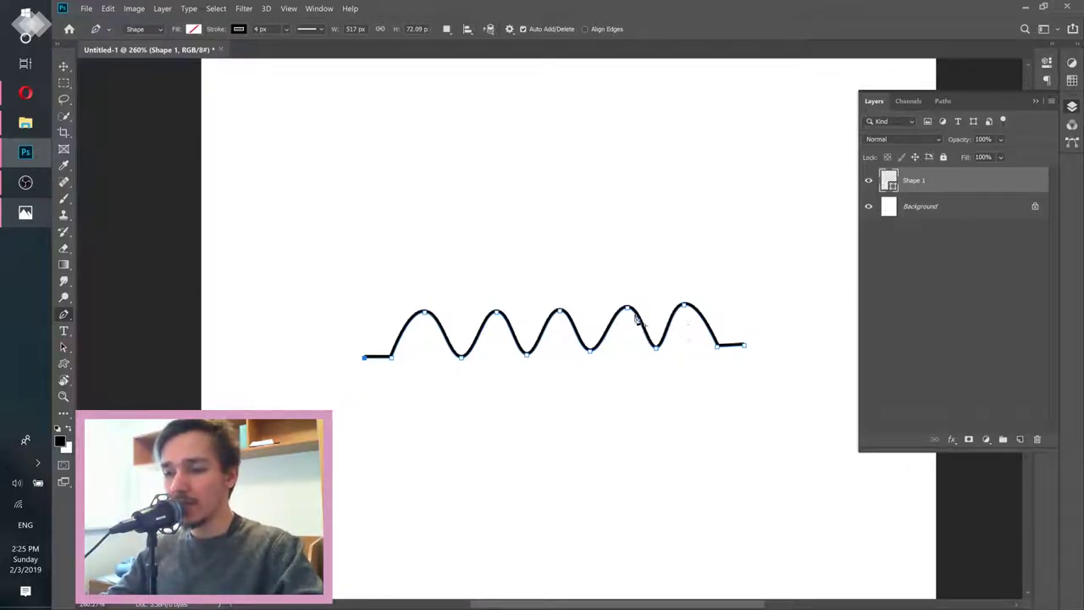
{"action": "right_click", "coordinate": [66, 353]}
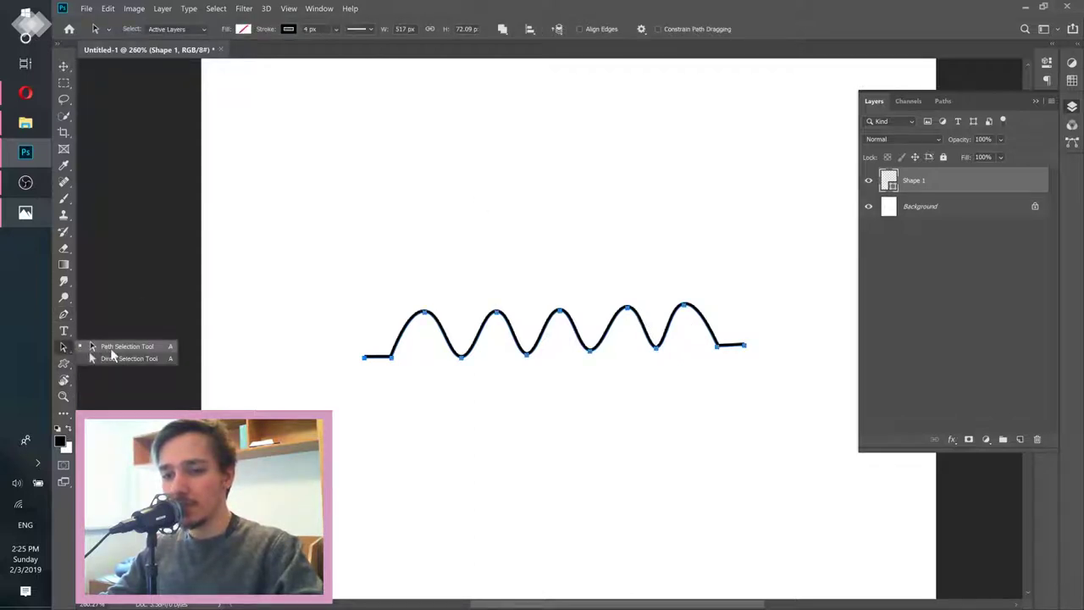
- Select the whole wave path and set its stroke width to 35 px
{"action": "left_click", "coordinate": [97, 348]}
{"action": "left_click_drag", "start_coordinate": [295, 230], "coordinate": [771, 405]}
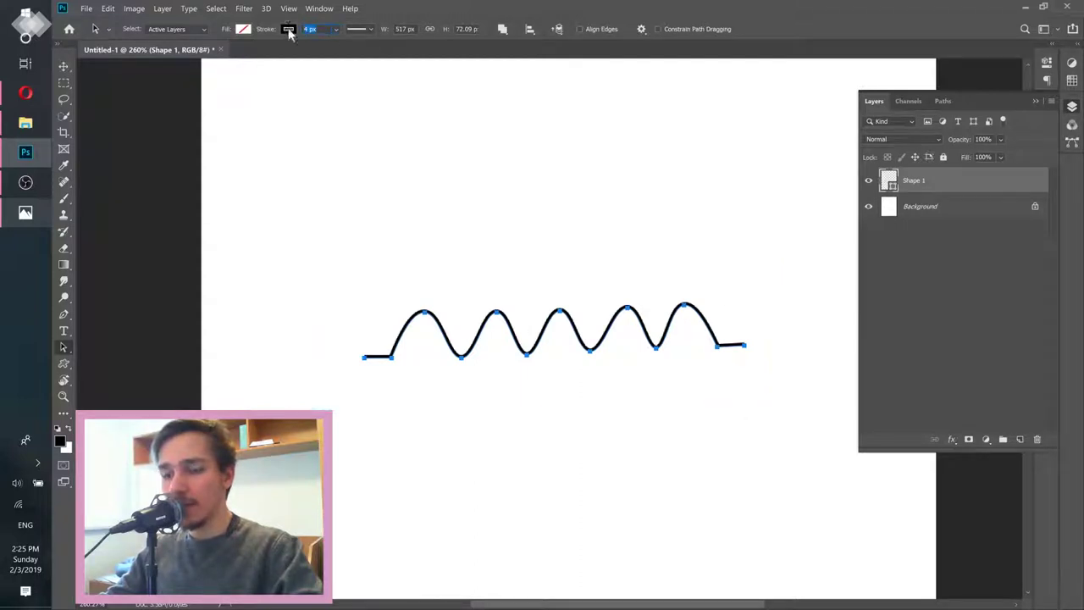
{"action": "type", "text": "35"}
{"action": "key", "text": "Return"}
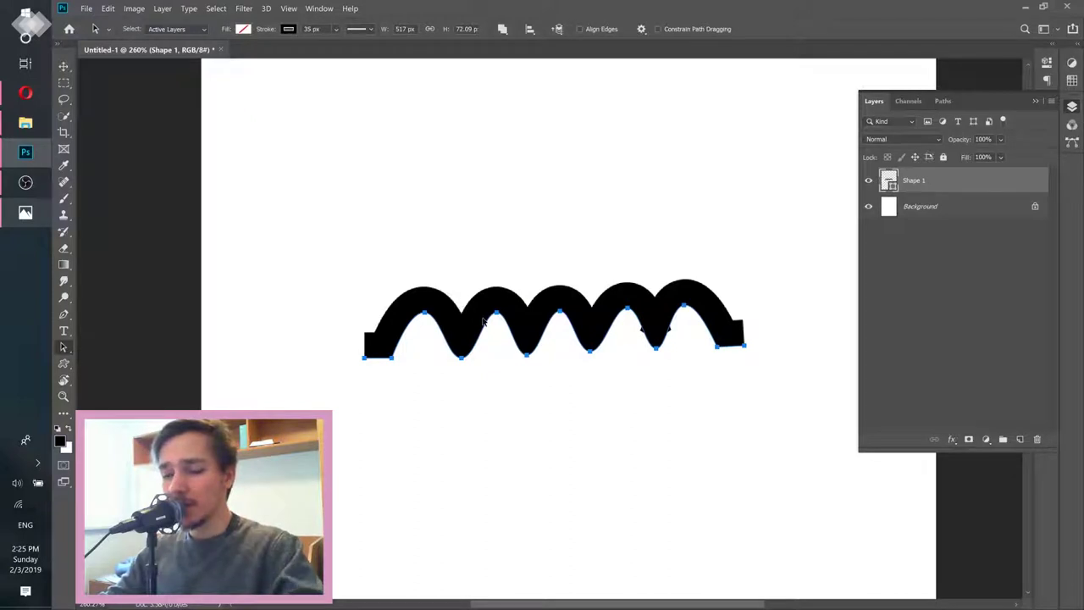
{"action": "key", "text": "ctrl"}
{"action": "scroll", "coordinate": [439, 351], "scroll_direction": "up", "scroll_amount": 5}
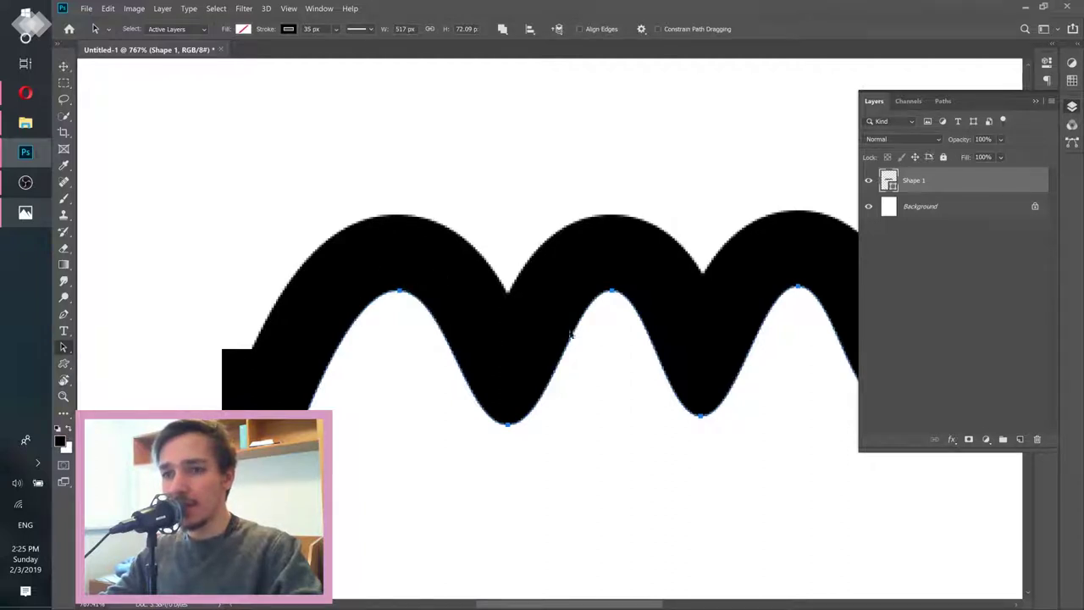
{"action": "scroll", "coordinate": [577, 335], "scroll_direction": "down", "scroll_amount": 5}
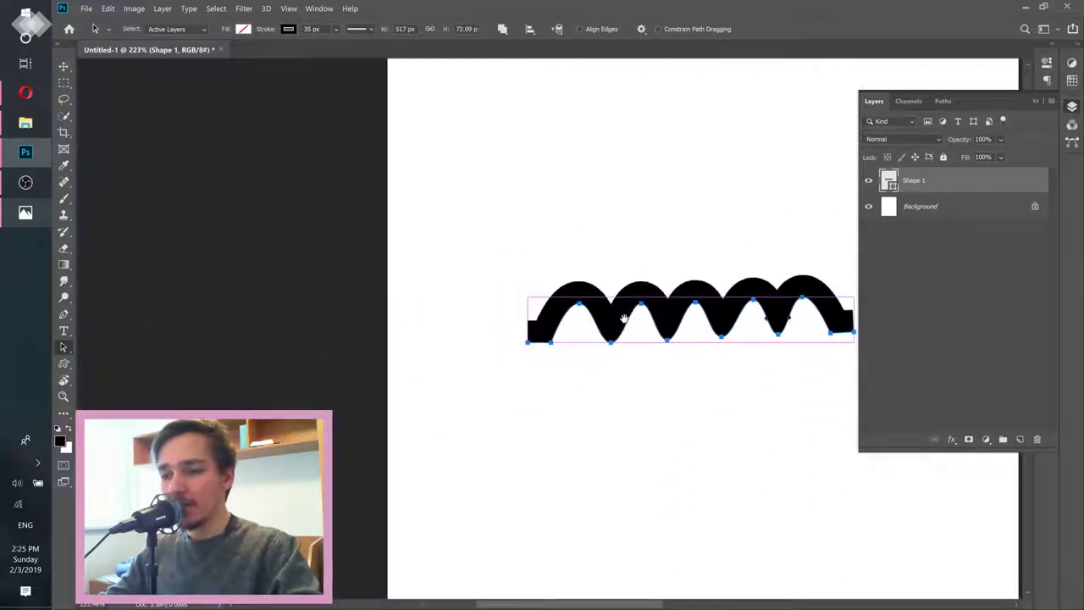
- In Stroke Options, set center alignment, round caps and round corners
{"action": "left_click", "coordinate": [359, 29]}
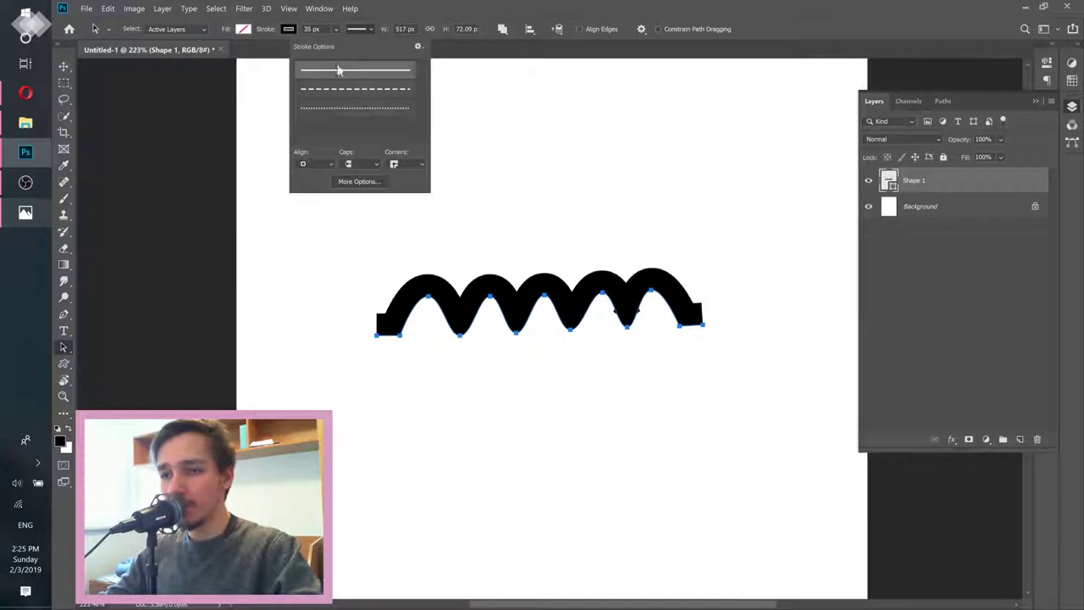
{"action": "left_click", "coordinate": [319, 163]}
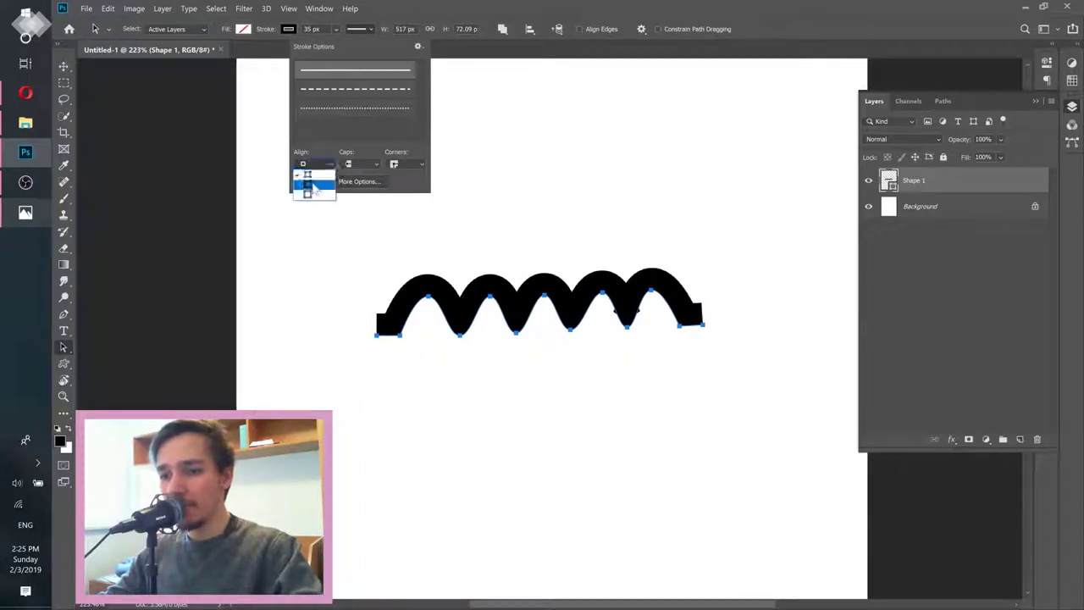
{"action": "left_click", "coordinate": [313, 185]}
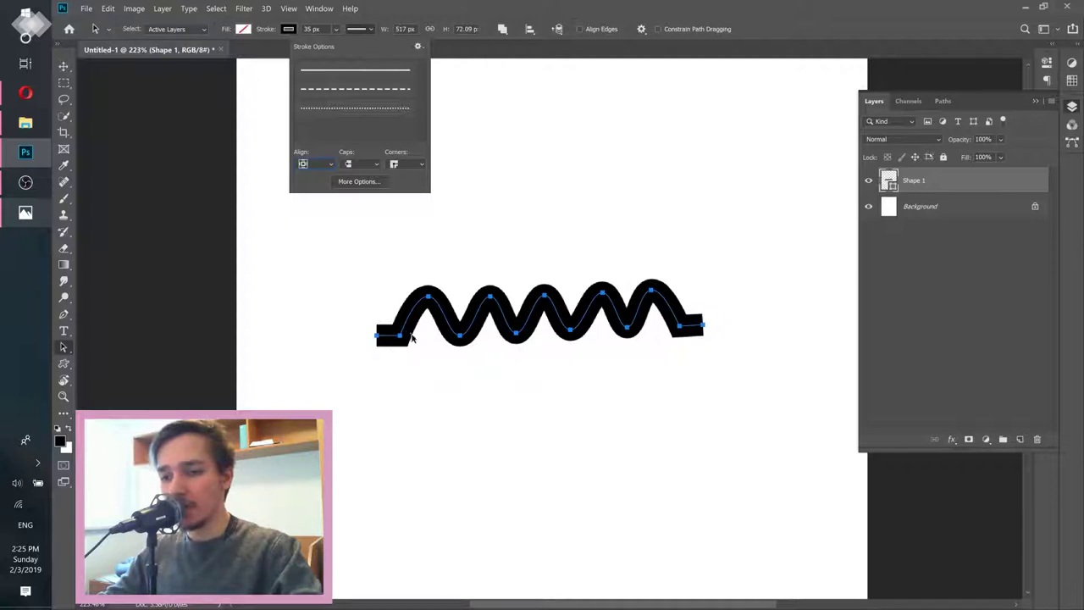
{"action": "left_click", "coordinate": [354, 164]}
{"action": "left_click", "coordinate": [354, 185]}
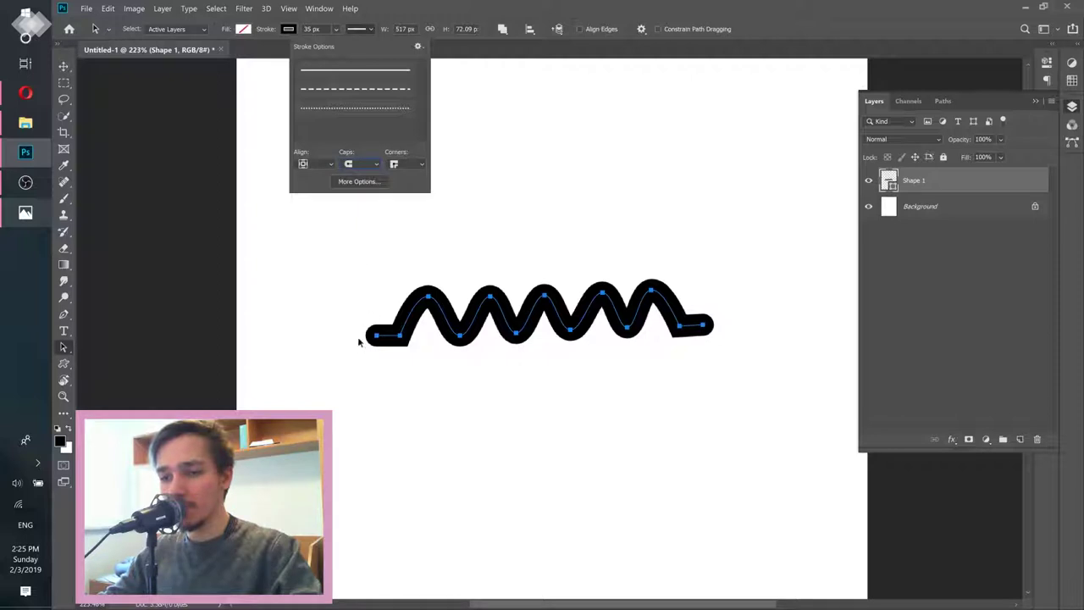
{"action": "left_click", "coordinate": [405, 164]}
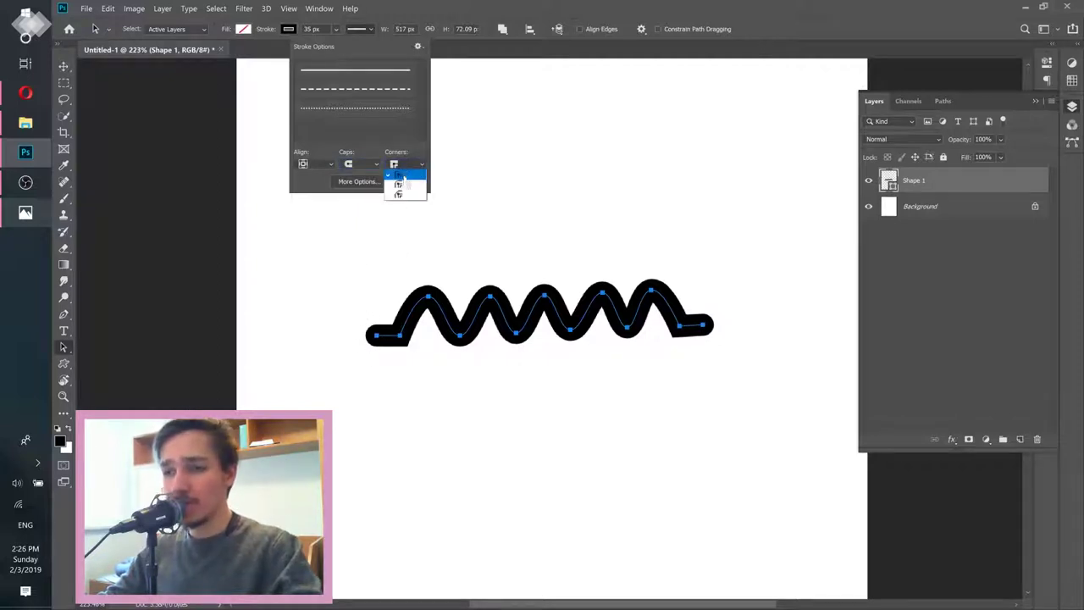
{"action": "left_click", "coordinate": [405, 186]}
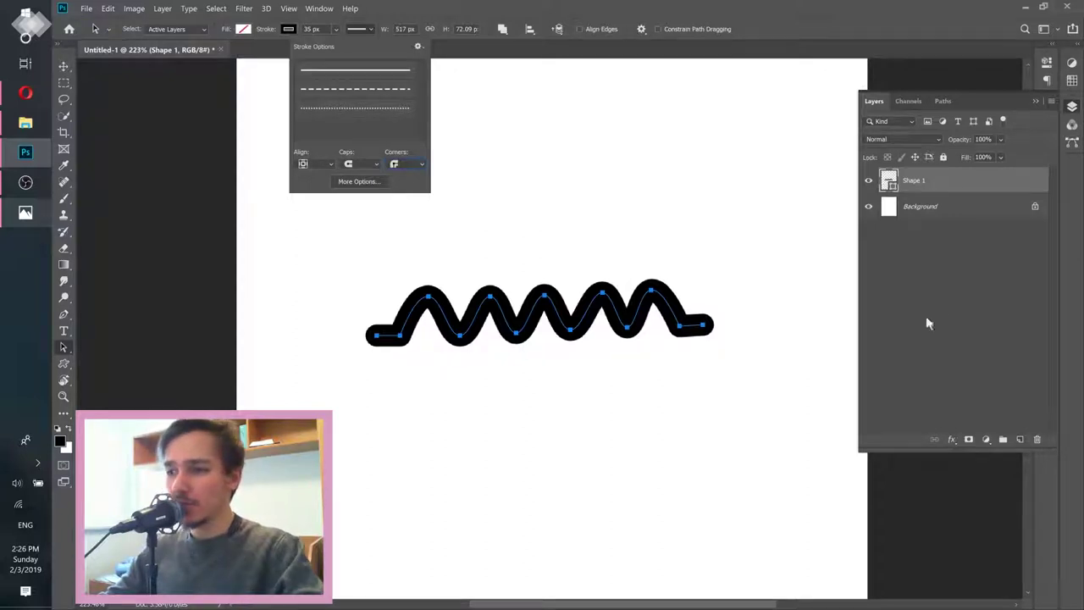
{"action": "left_click", "coordinate": [967, 297]}
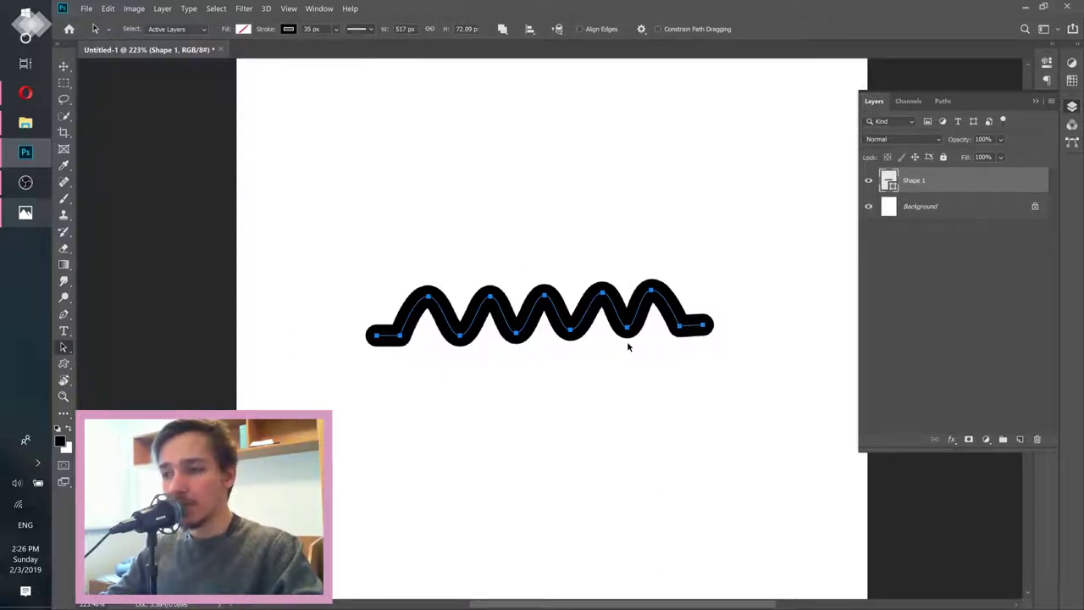
- Delete the white Background layer and switch to the Direct Selection tool
{"action": "left_click", "coordinate": [948, 212]}
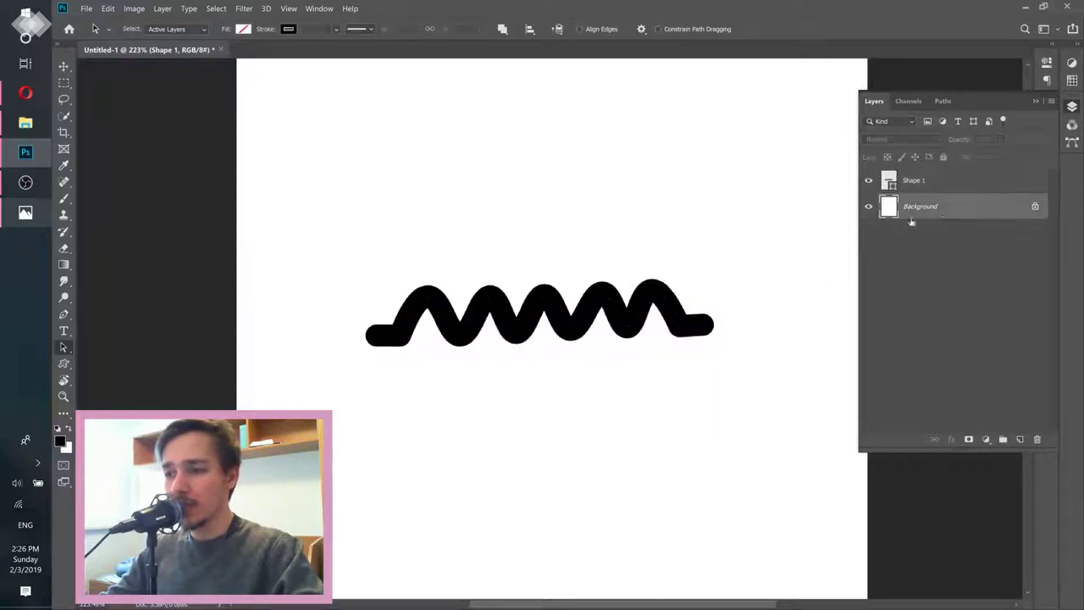
{"action": "left_click_drag", "start_coordinate": [951, 219], "coordinate": [1036, 439]}
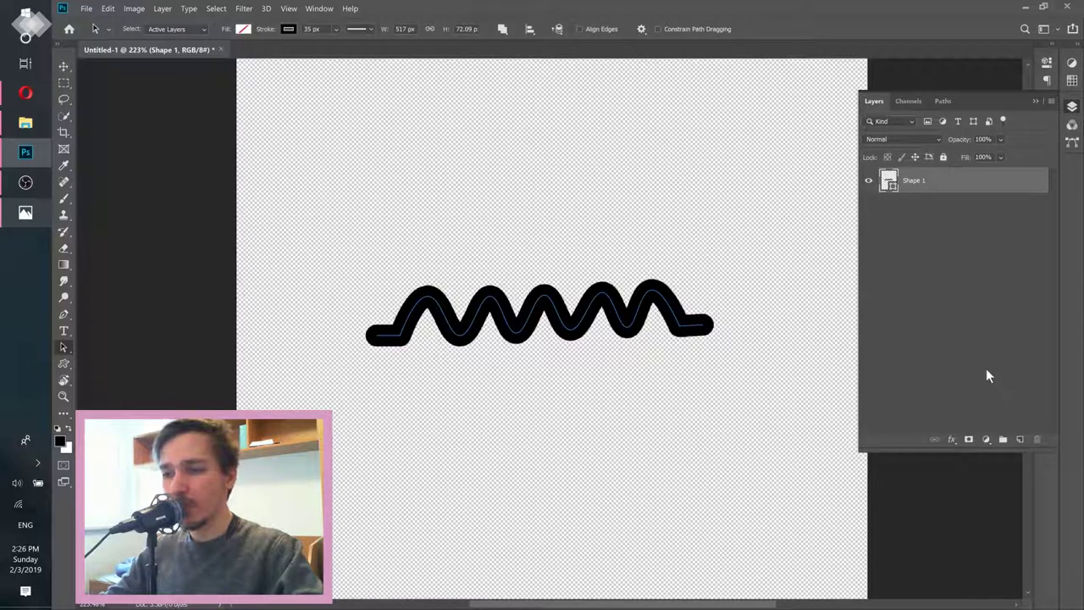
{"action": "key", "text": "v"}
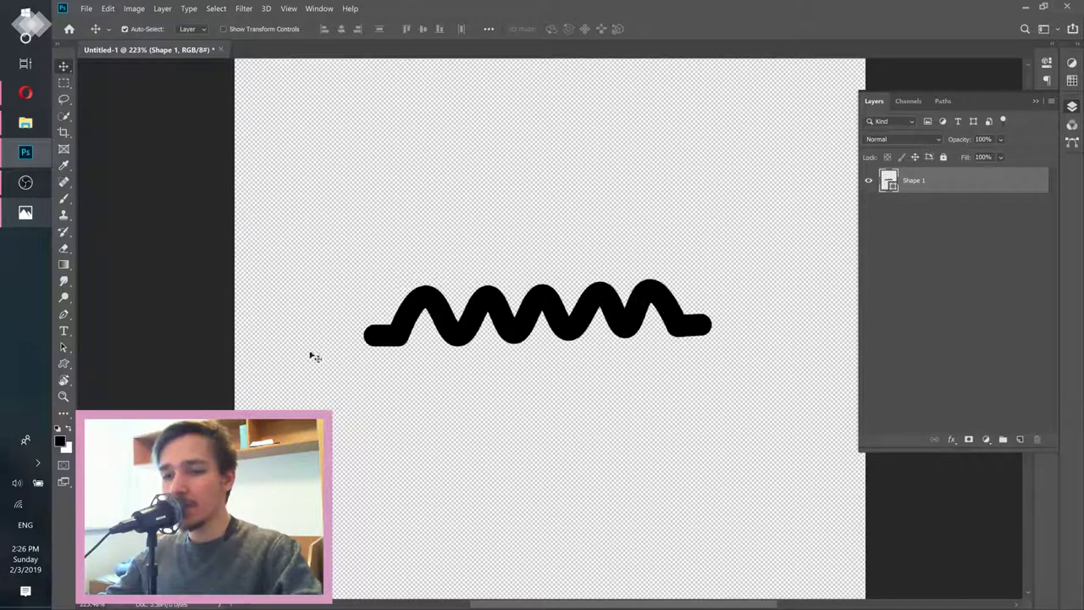
{"action": "left_click", "coordinate": [64, 347]}
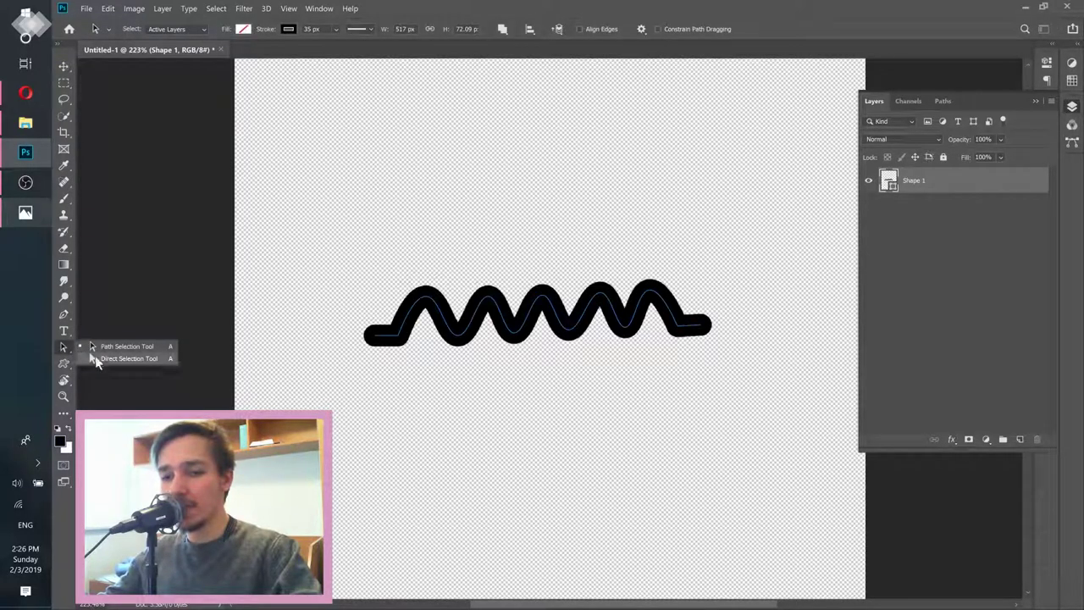
{"action": "left_click", "coordinate": [118, 358]}
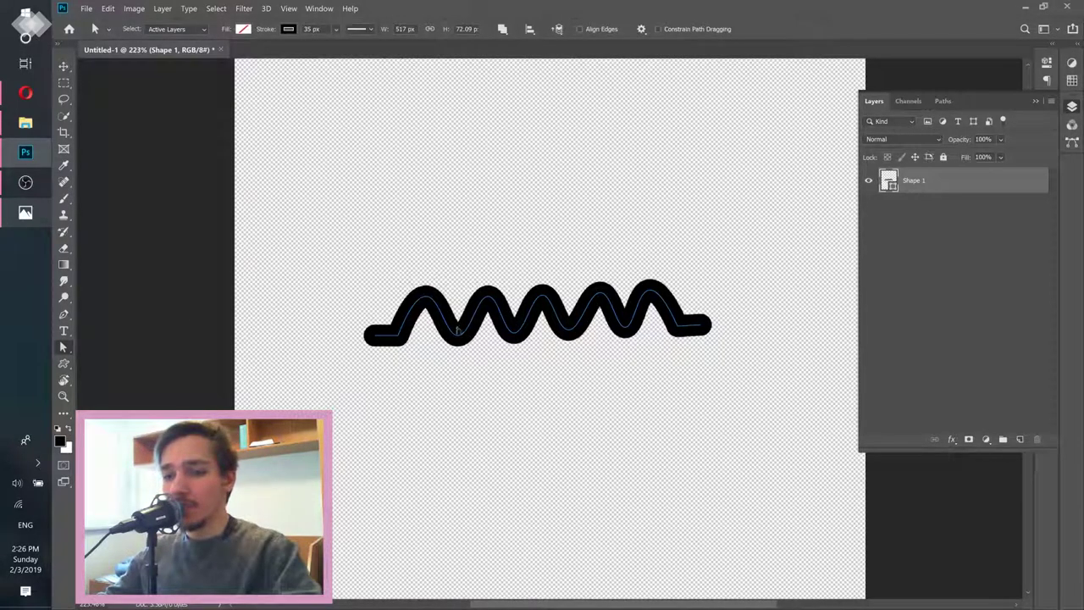
- Lengthen the handles at the first crest, first trough and second crest to round them
{"action": "scroll", "coordinate": [453, 315], "scroll_direction": "up", "scroll_amount": 1}
{"action": "scroll", "coordinate": [419, 298], "scroll_direction": "up", "scroll_amount": 1}
{"action": "left_click", "coordinate": [420, 293]}
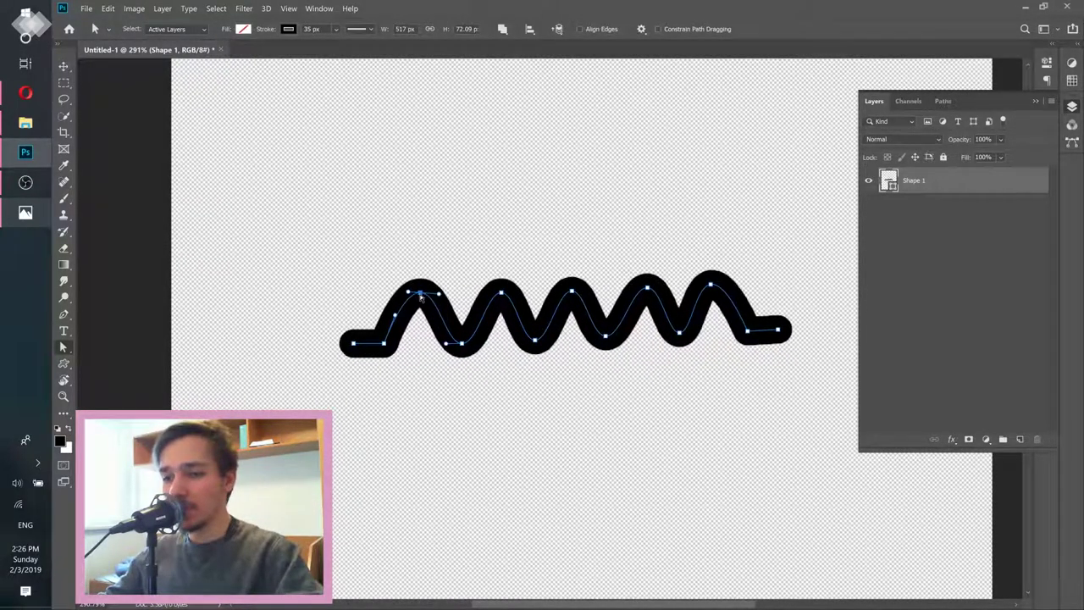
{"action": "scroll", "coordinate": [419, 293], "scroll_direction": "up", "scroll_amount": 1}
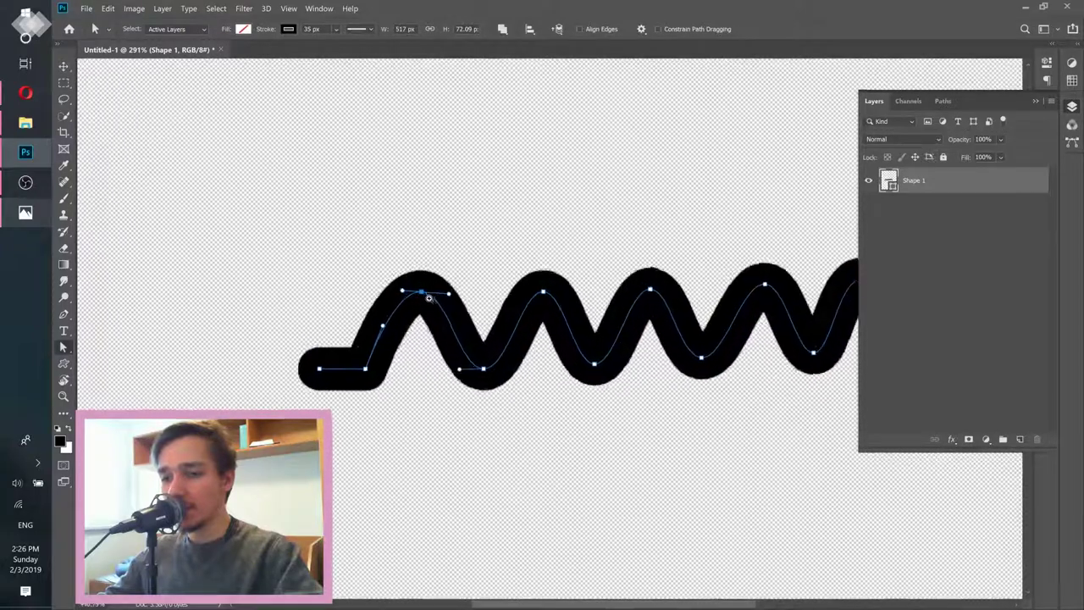
{"action": "mouse_move", "coordinate": [400, 291]}
{"action": "left_mouse_down"}
{"action": "mouse_move", "coordinate": [387, 294]}
{"action": "mouse_move", "coordinate": [460, 291]}
{"action": "left_mouse_up"}
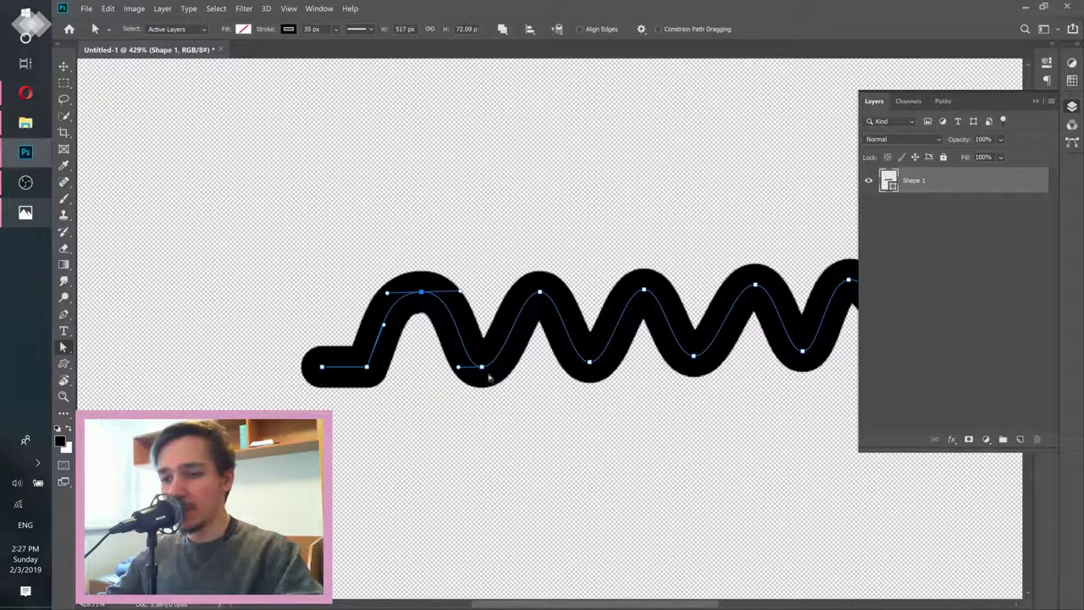
{"action": "left_click", "coordinate": [481, 366]}
{"action": "left_click_drag", "start_coordinate": [506, 367], "coordinate": [447, 367]}
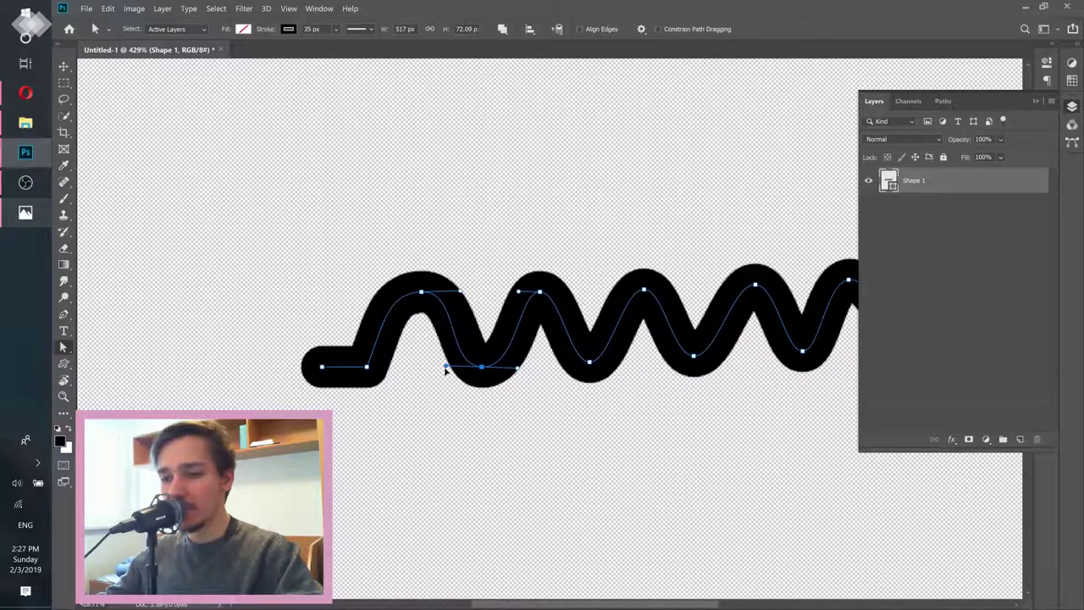
{"action": "left_click", "coordinate": [540, 291]}
{"action": "left_click_drag", "start_coordinate": [560, 295], "coordinate": [378, 311]}
- Smooth the remaining crests and troughs through to the last crest, then fit the canvas
{"action": "left_click", "coordinate": [504, 304]}
{"action": "left_click_drag", "start_coordinate": [528, 306], "coordinate": [536, 304]}
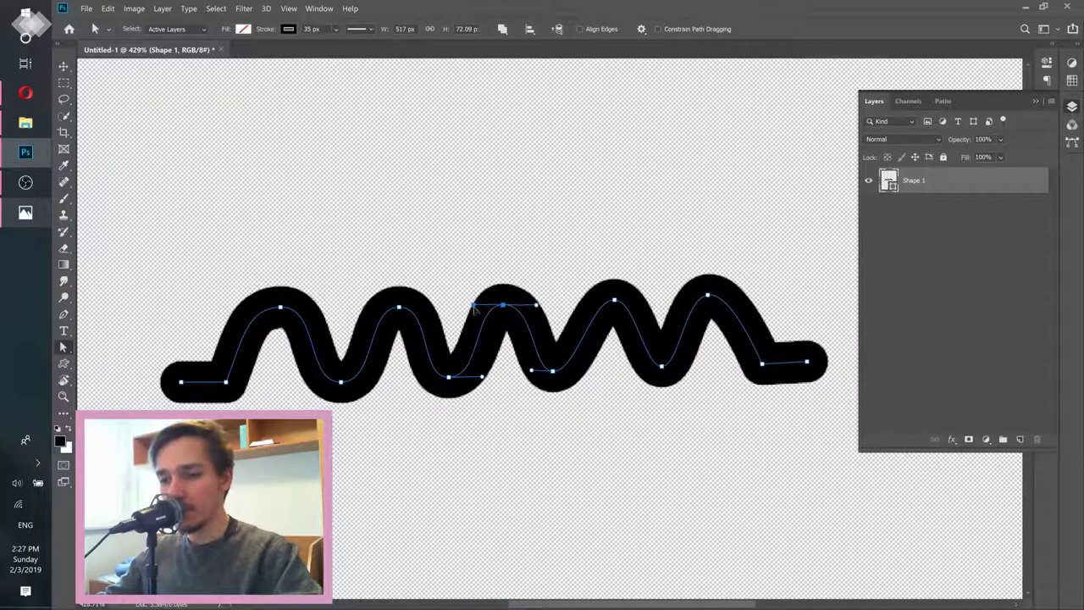
{"action": "left_click", "coordinate": [555, 371]}
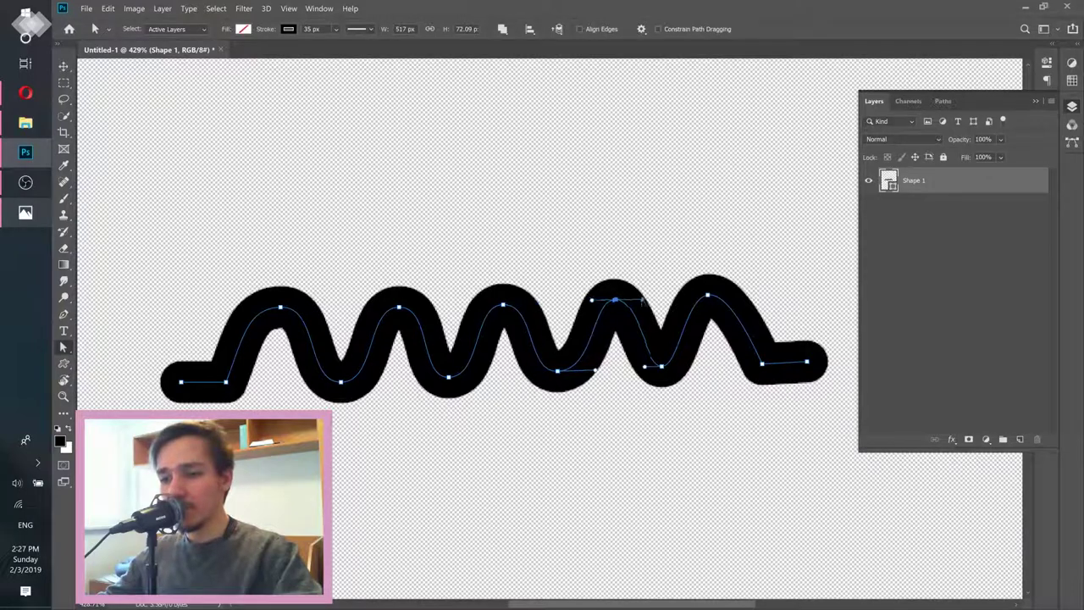
{"action": "left_click", "coordinate": [661, 367]}
{"action": "left_click_drag", "start_coordinate": [652, 370], "coordinate": [643, 370]}
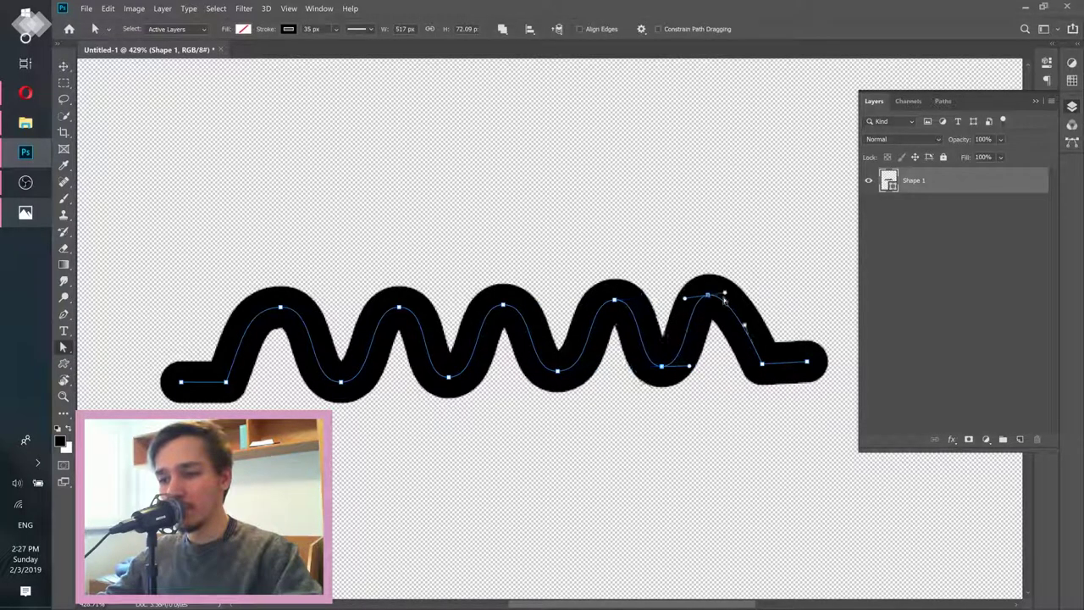
{"action": "left_click", "coordinate": [707, 295]}
{"action": "left_click_drag", "start_coordinate": [707, 294], "coordinate": [714, 295]}
{"action": "key", "text": "ctrl+0"}
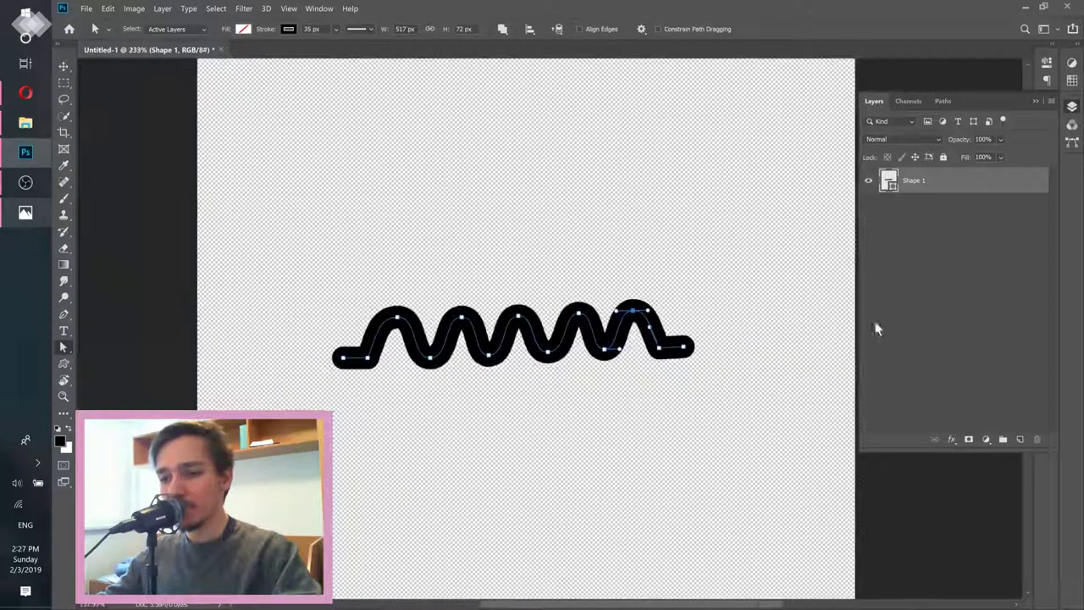
{"action": "left_click", "coordinate": [939, 299]}
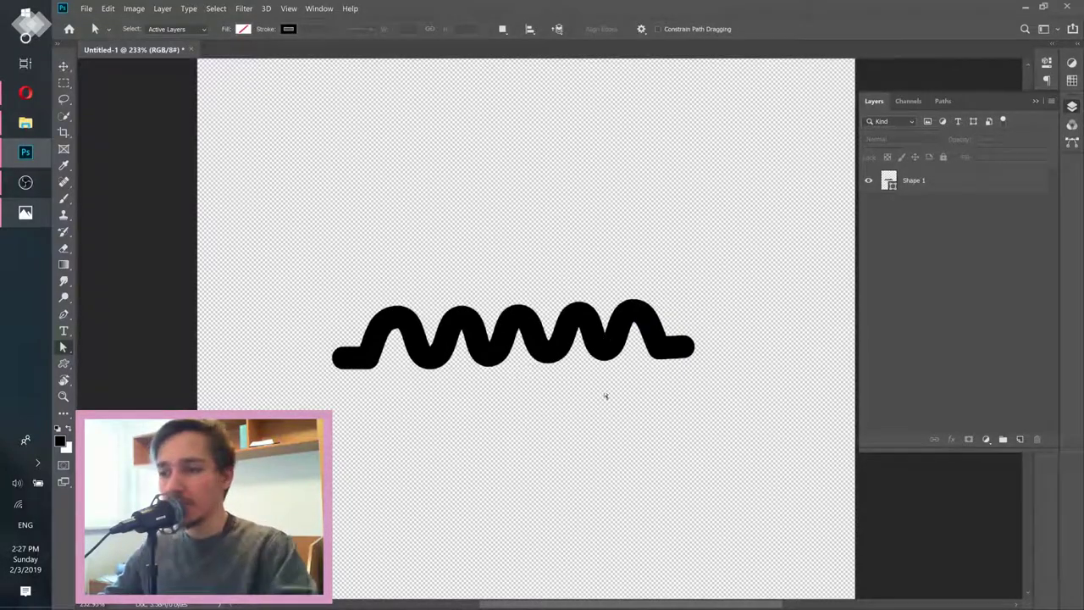
- Extrude Shape 1 with 3D > New 3D Extrusion from Selected Layer, accepting the 3D workspace
{"action": "left_click", "coordinate": [942, 187]}
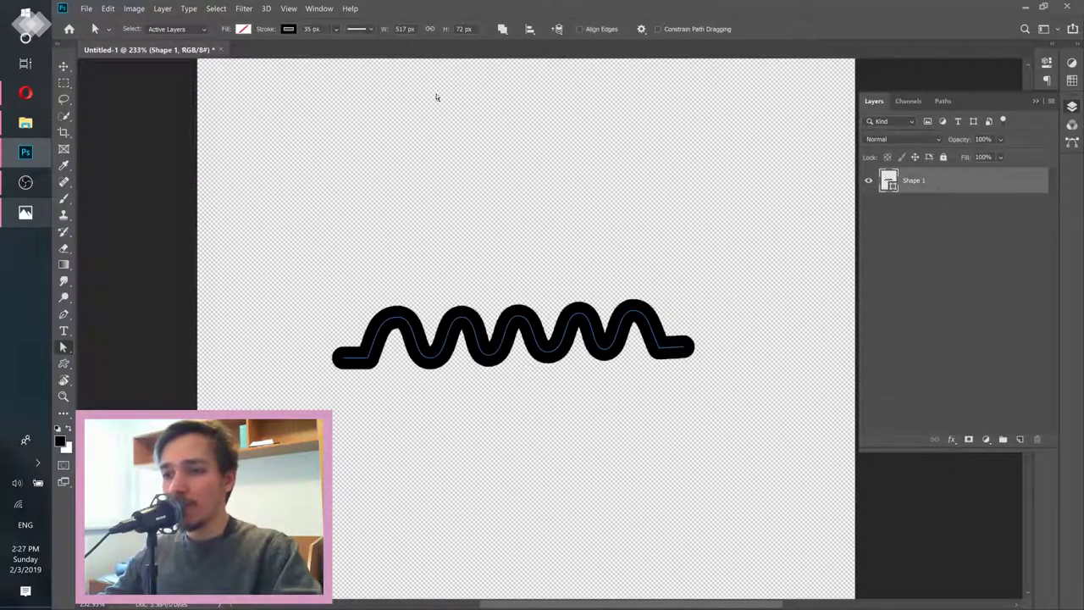
{"action": "left_click", "coordinate": [266, 9]}
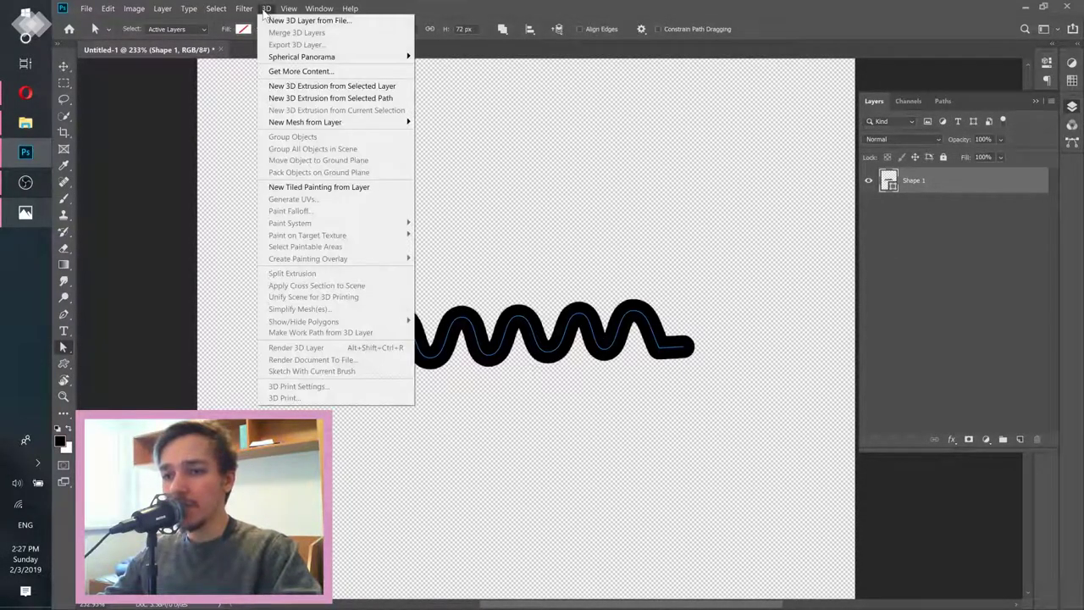
{"action": "left_click", "coordinate": [299, 89]}
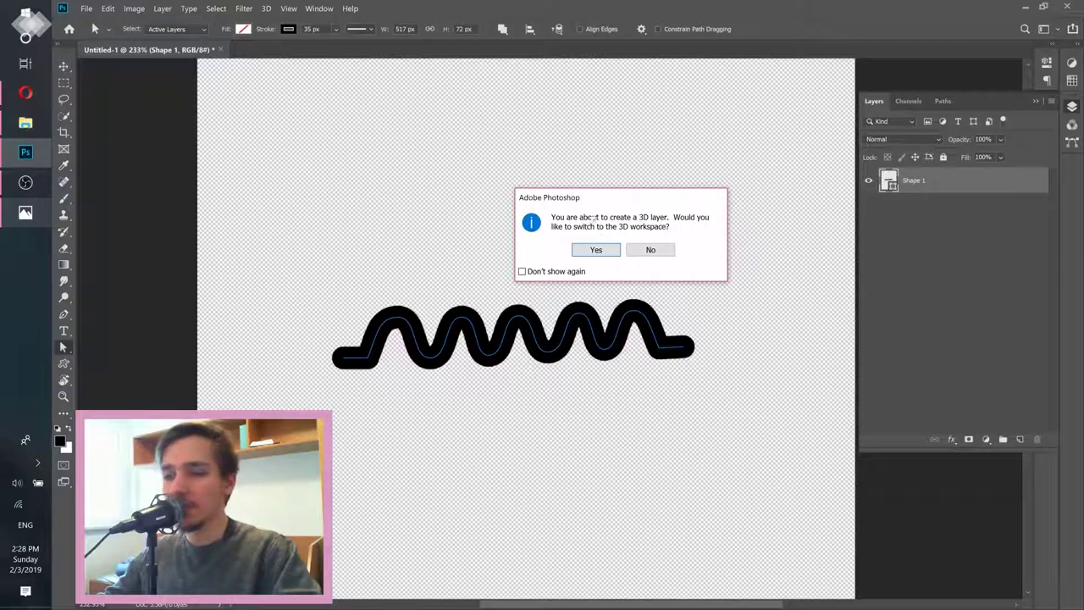
{"action": "left_click", "coordinate": [584, 250]}
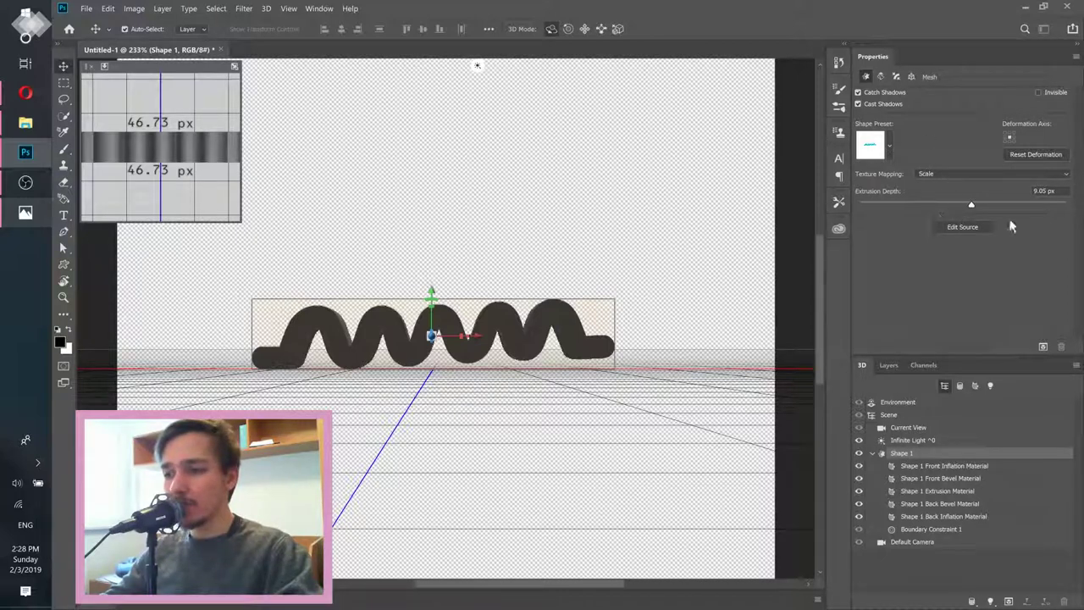
- Orbit the Current View camera to look down on the extruded wave, then reselect Shape 1
{"action": "left_click", "coordinate": [913, 428]}
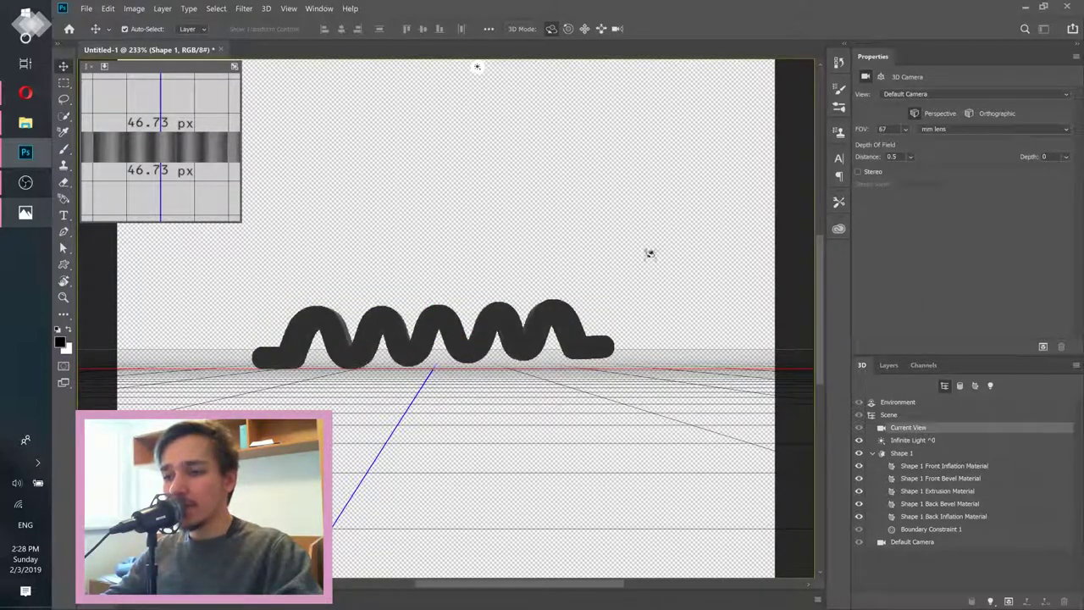
{"action": "left_click", "coordinate": [551, 28]}
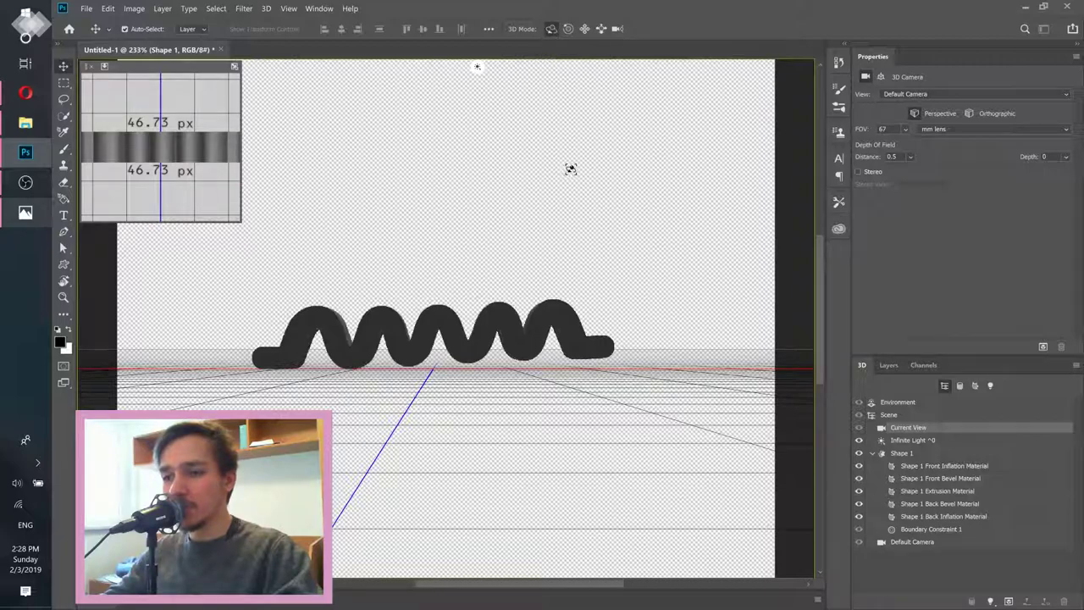
{"action": "mouse_move", "coordinate": [628, 156]}
{"action": "left_mouse_down"}
{"action": "mouse_move", "coordinate": [624, 174]}
{"action": "mouse_move", "coordinate": [599, 183]}
{"action": "mouse_move", "coordinate": [438, 65]}
{"action": "mouse_move", "coordinate": [87, 367]}
{"action": "mouse_move", "coordinate": [437, 212]}
{"action": "mouse_move", "coordinate": [567, 178]}
{"action": "left_mouse_up"}
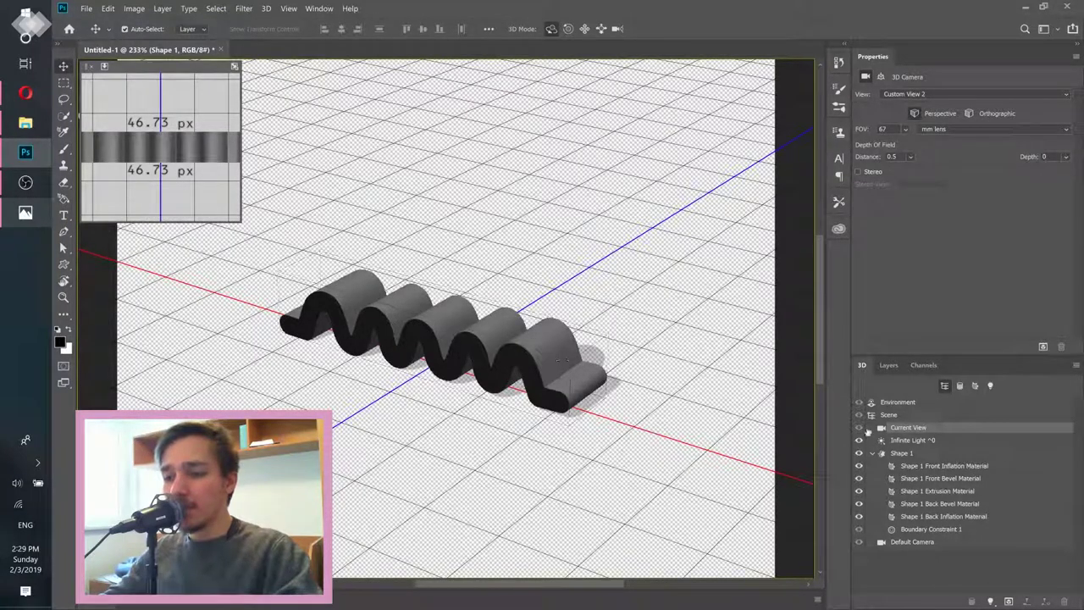
{"action": "left_click", "coordinate": [904, 454]}
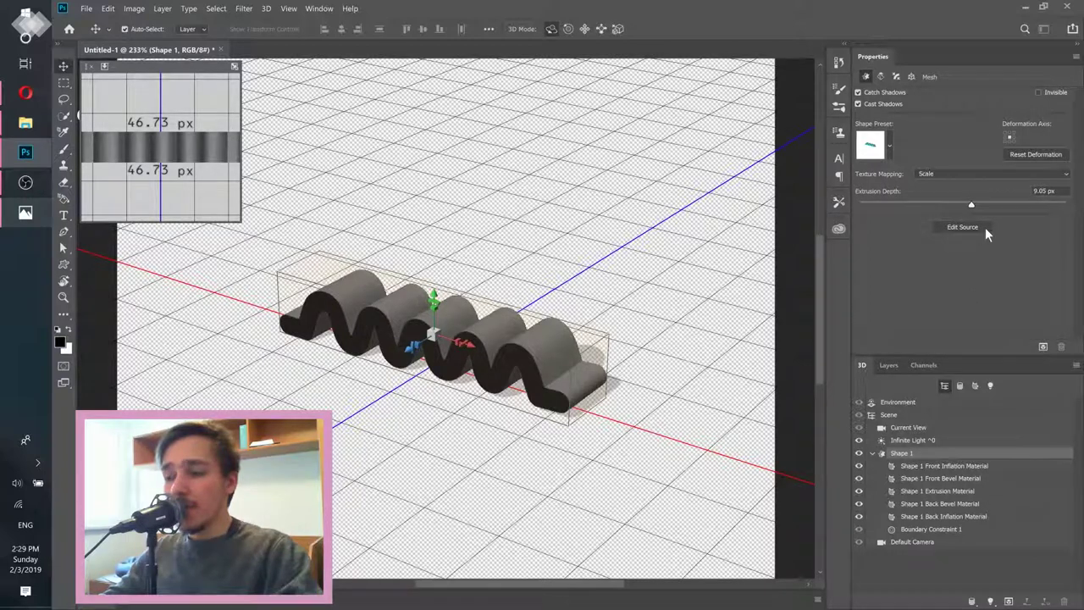
- Try a couple of 3D shape presets on the squiggle mesh
{"action": "left_click", "coordinate": [889, 146]}
{"action": "scroll", "coordinate": [922, 197], "scroll_direction": "up", "scroll_amount": 2}
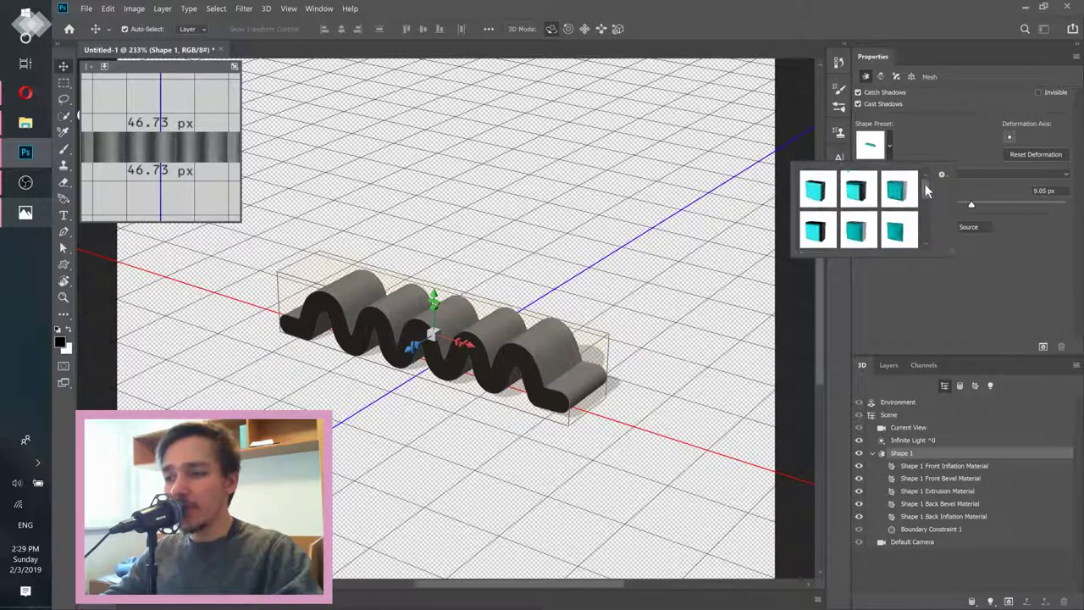
{"action": "left_click", "coordinate": [825, 195]}
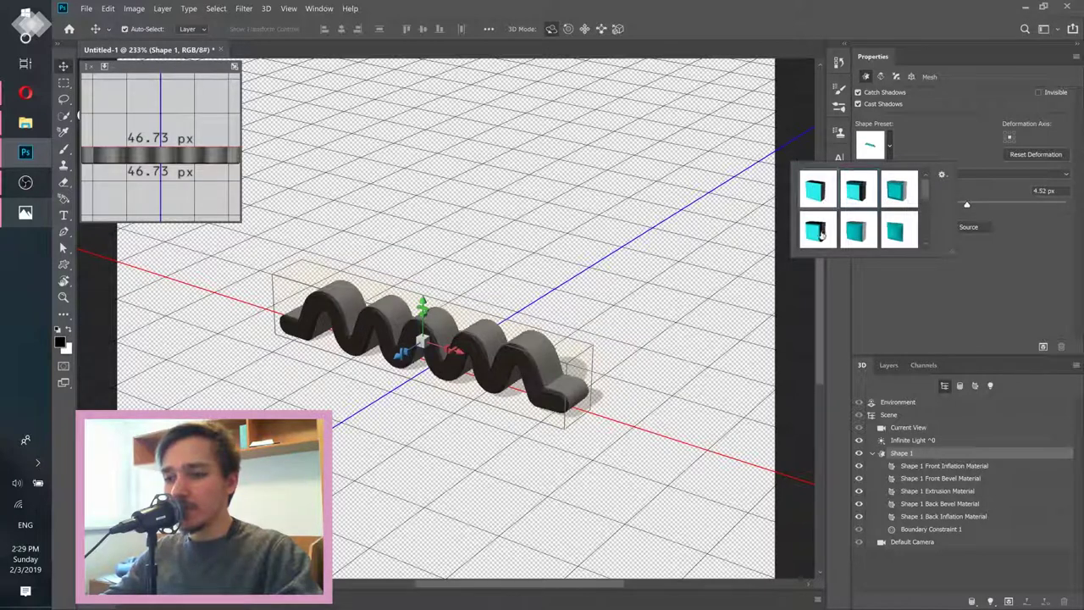
{"action": "left_click", "coordinate": [901, 236]}
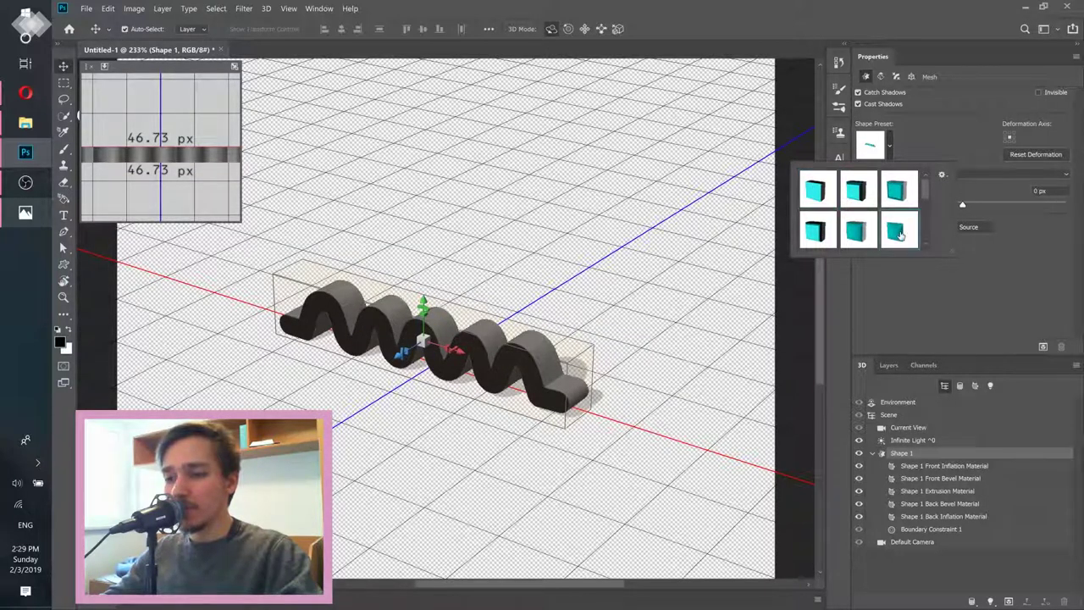
{"action": "left_click", "coordinate": [904, 298]}
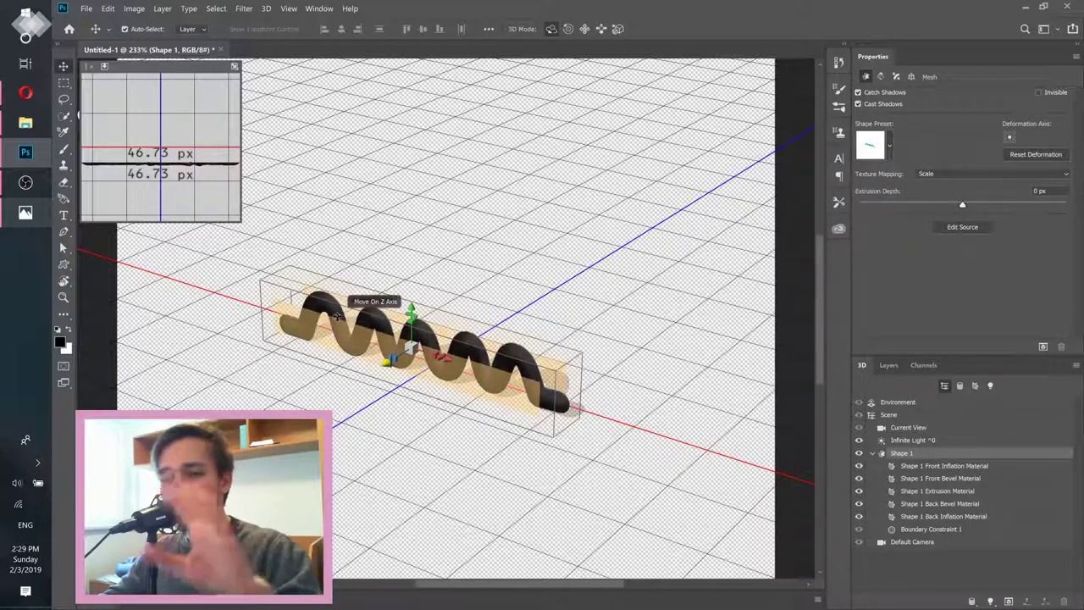
- Orbit the Current View camera to an oblique side view and reselect the Shape 1 mesh
{"action": "left_click", "coordinate": [899, 428]}
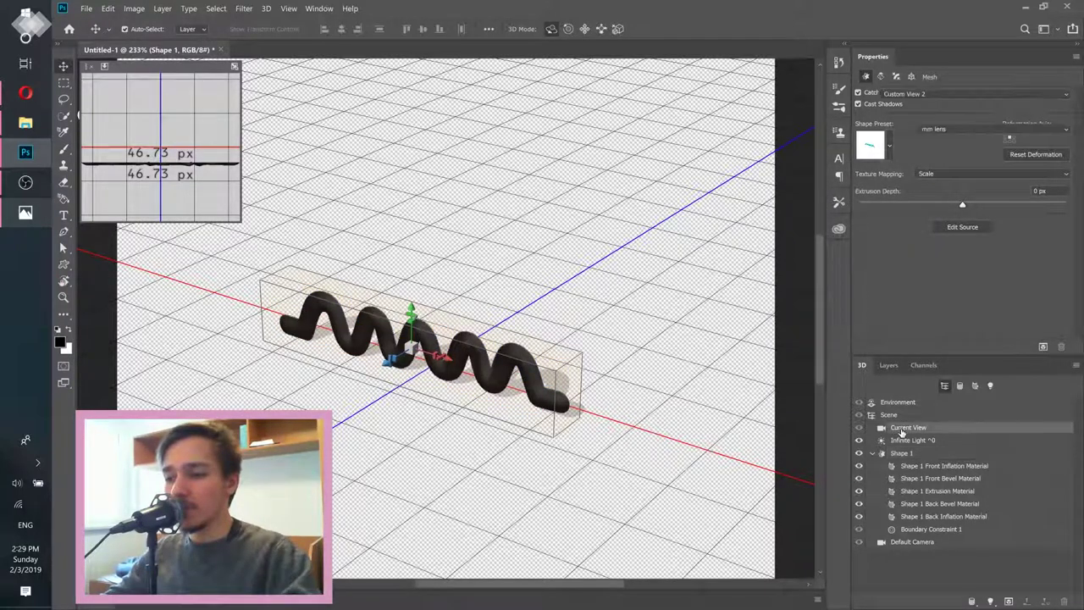
{"action": "left_click_drag", "start_coordinate": [652, 375], "coordinate": [562, 370]}
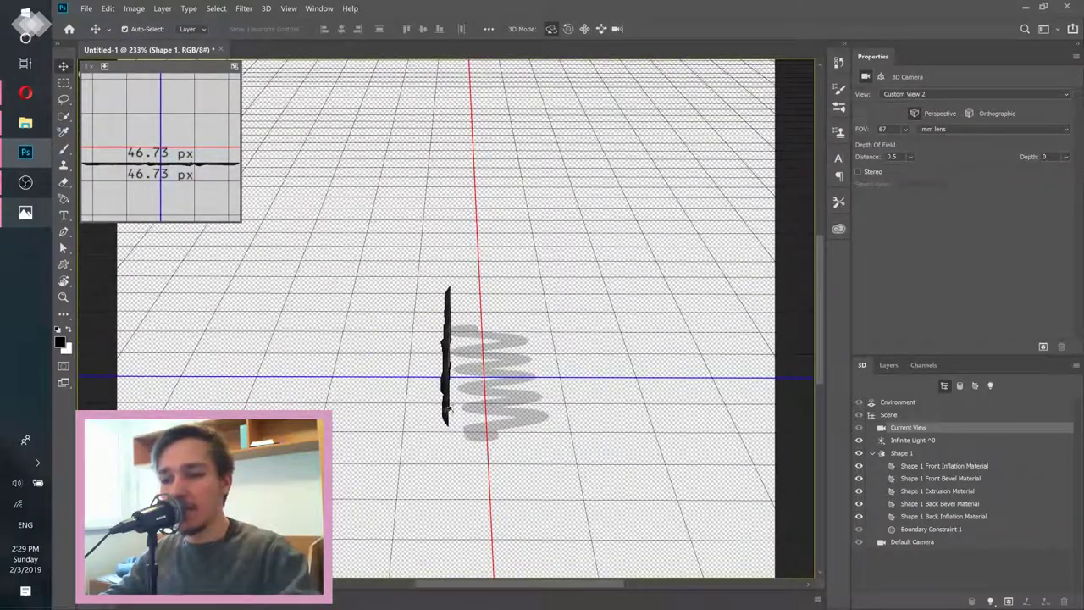
{"action": "left_click_drag", "start_coordinate": [547, 458], "coordinate": [516, 398]}
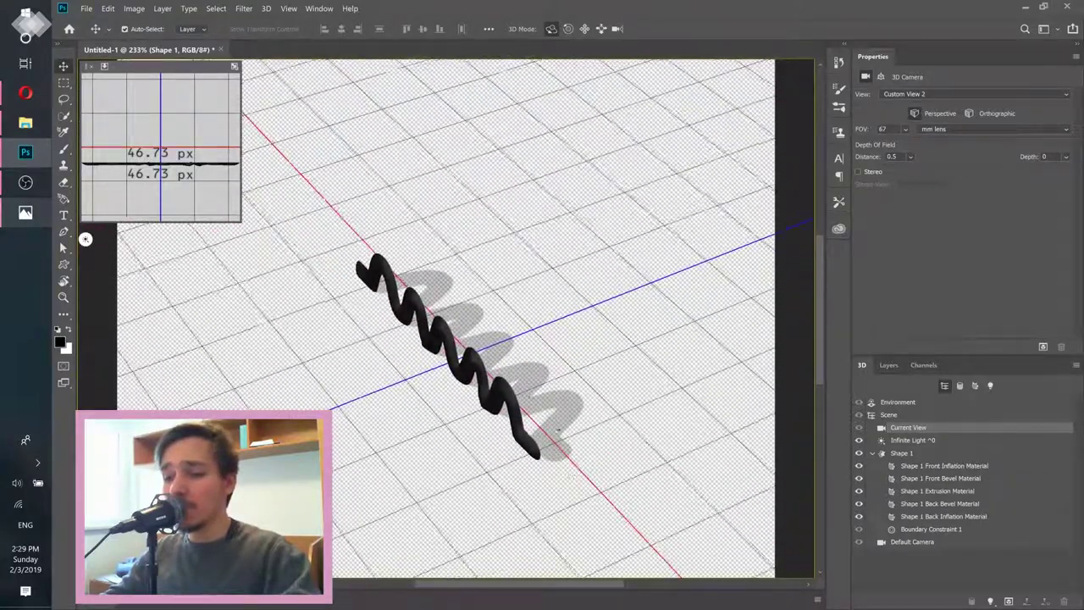
{"action": "left_click", "coordinate": [902, 456]}
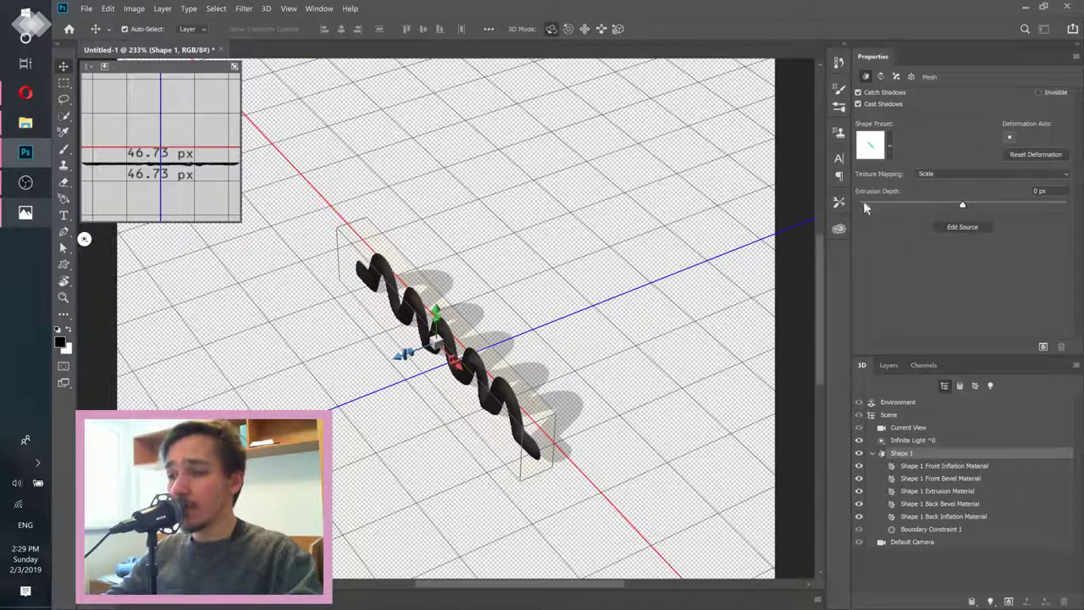
- In the Deform properties, set the Extrusion Depth to 2 px
{"action": "left_click", "coordinate": [880, 77]}
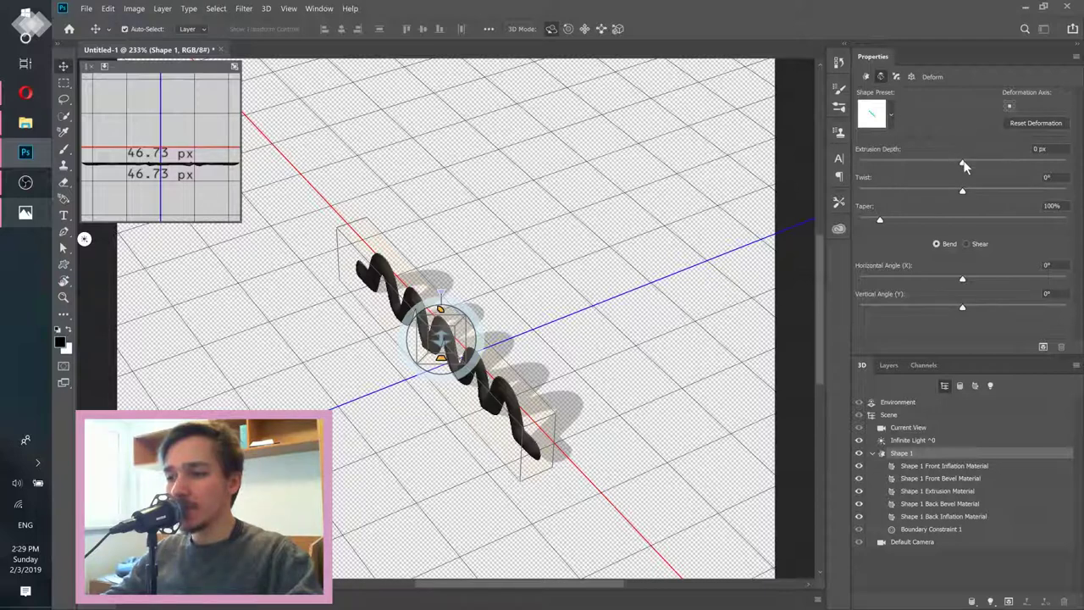
{"action": "left_click_drag", "start_coordinate": [963, 163], "coordinate": [965, 162]}
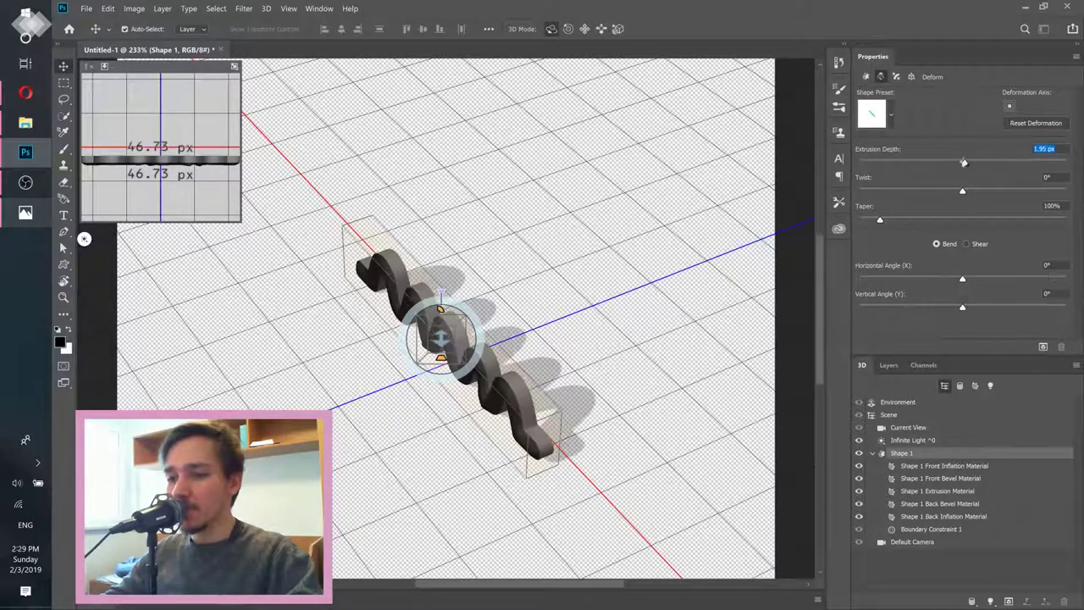
{"action": "left_click", "coordinate": [1055, 149]}
{"action": "type", "text": "2"}
{"action": "key", "text": "Return"}
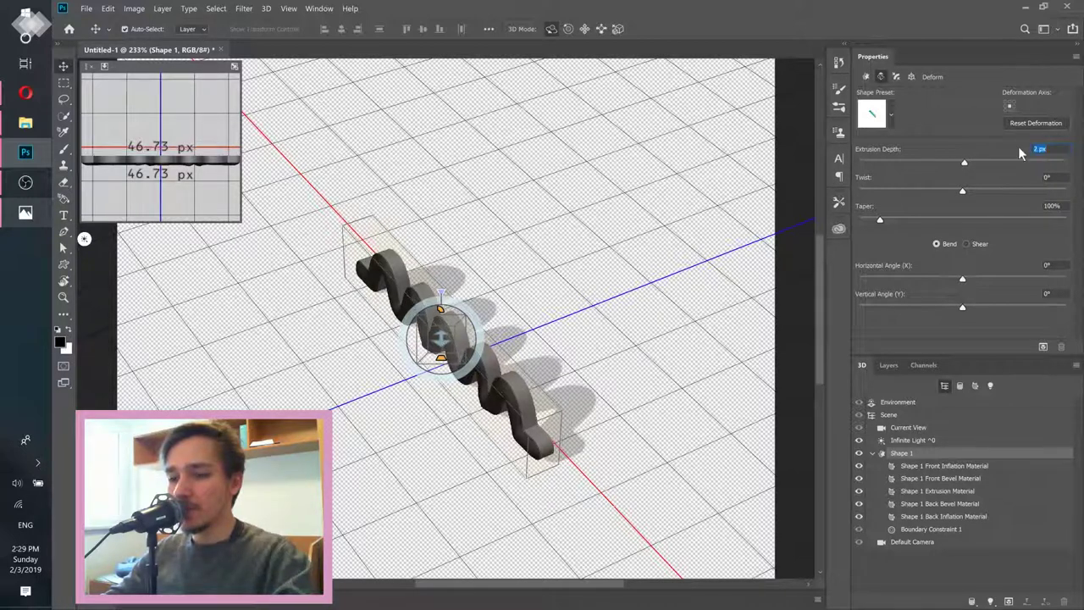
{"action": "key", "text": "Tab"}
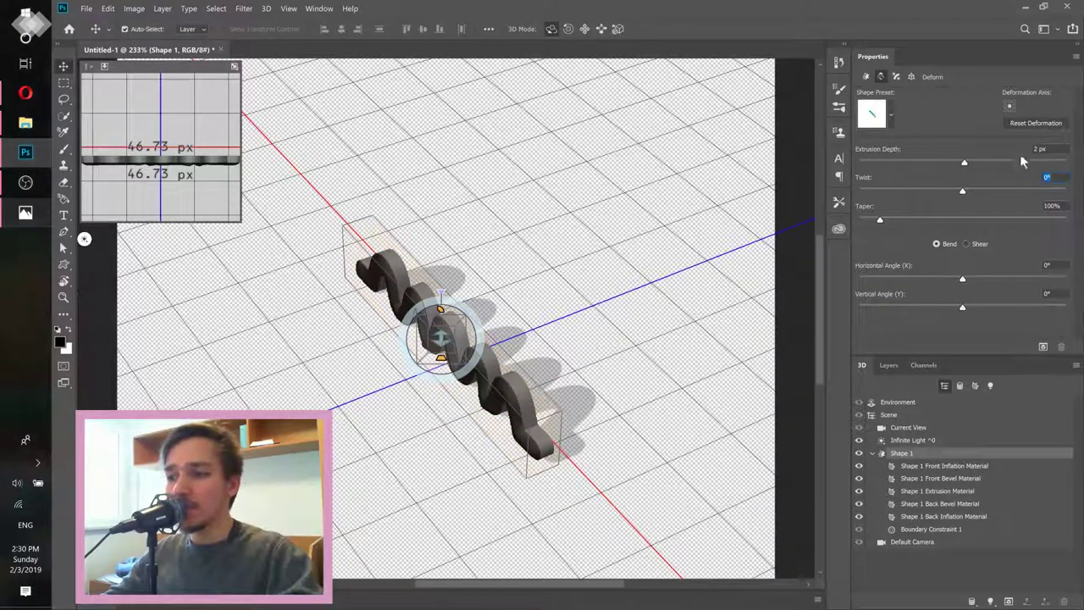
- Orbit the camera to a front view of the squiggle and select Shape 1 Front Inflation Material
{"action": "left_click", "coordinate": [908, 427]}
{"action": "left_click_drag", "start_coordinate": [649, 406], "coordinate": [650, 368]}
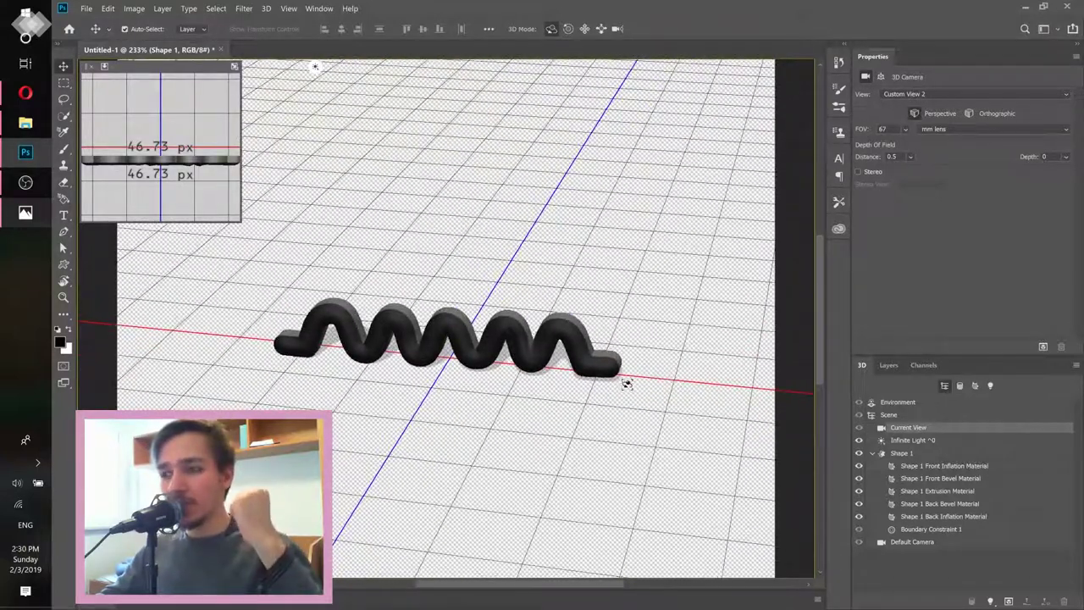
{"action": "left_click", "coordinate": [903, 453]}
{"action": "left_click", "coordinate": [918, 466]}
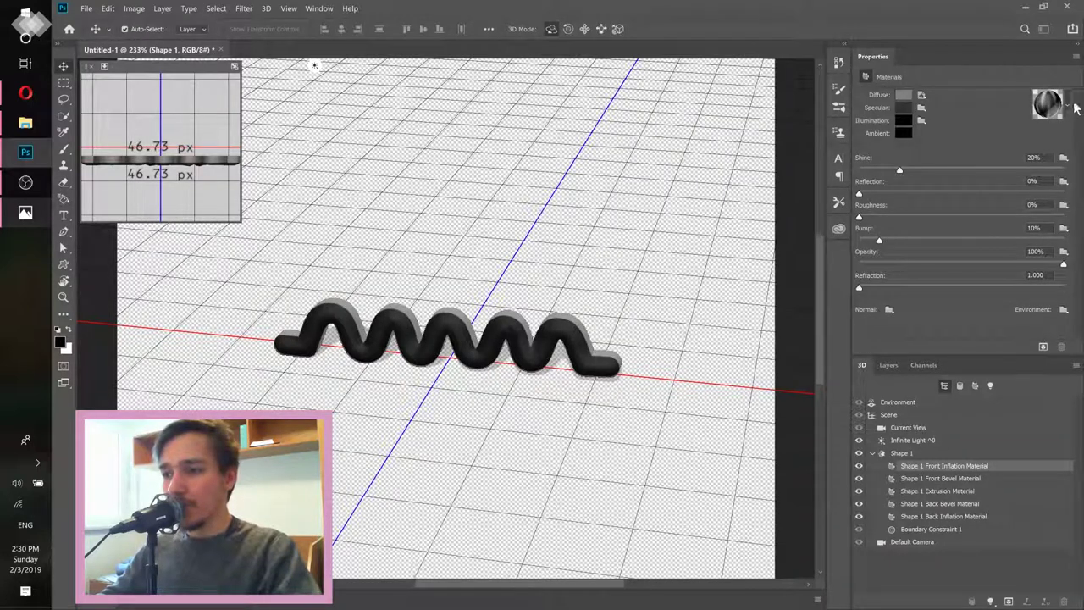
- Open the material presets and compare against the finished example image
{"action": "left_click", "coordinate": [1068, 103]}
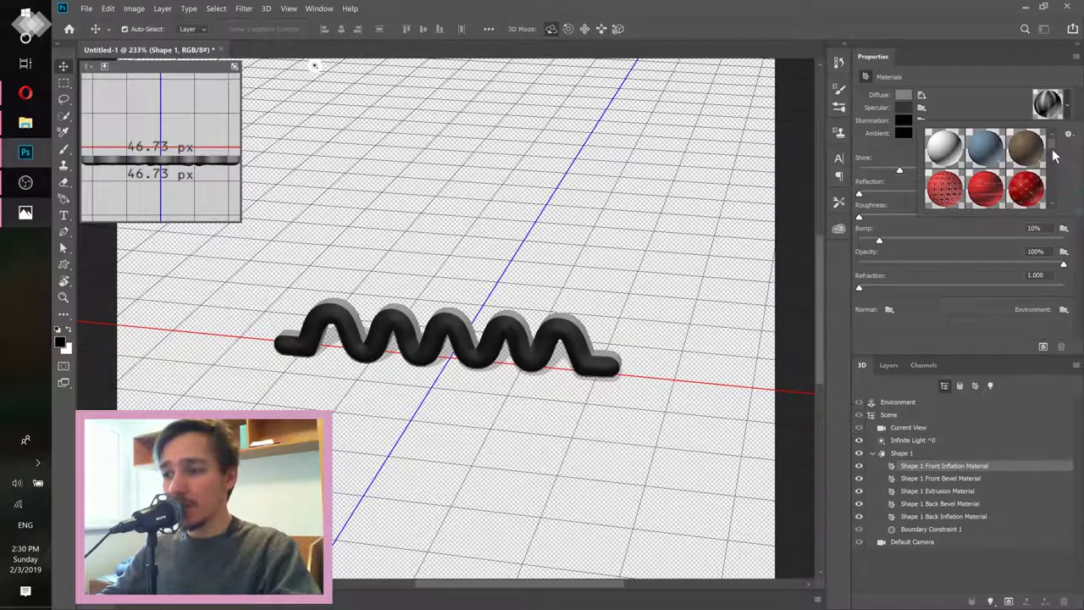
{"action": "left_click", "coordinate": [25, 212]}
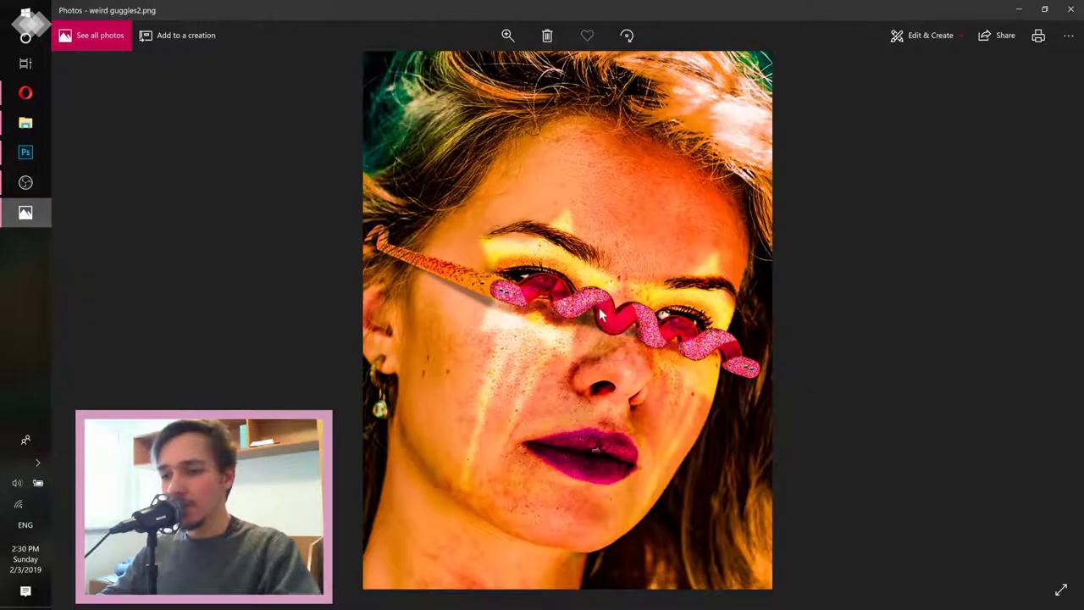
{"action": "left_click", "coordinate": [1020, 10]}
- Apply the red fabric preset to the front inflation, trying other diffuse hues but keeping red
{"action": "left_click", "coordinate": [1065, 104]}
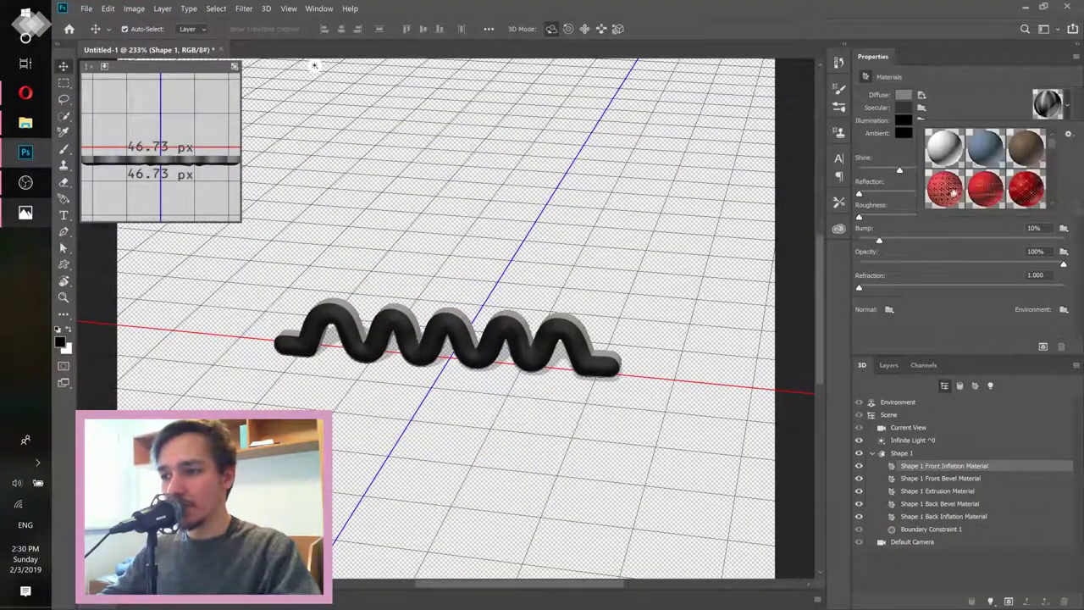
{"action": "left_click", "coordinate": [949, 190]}
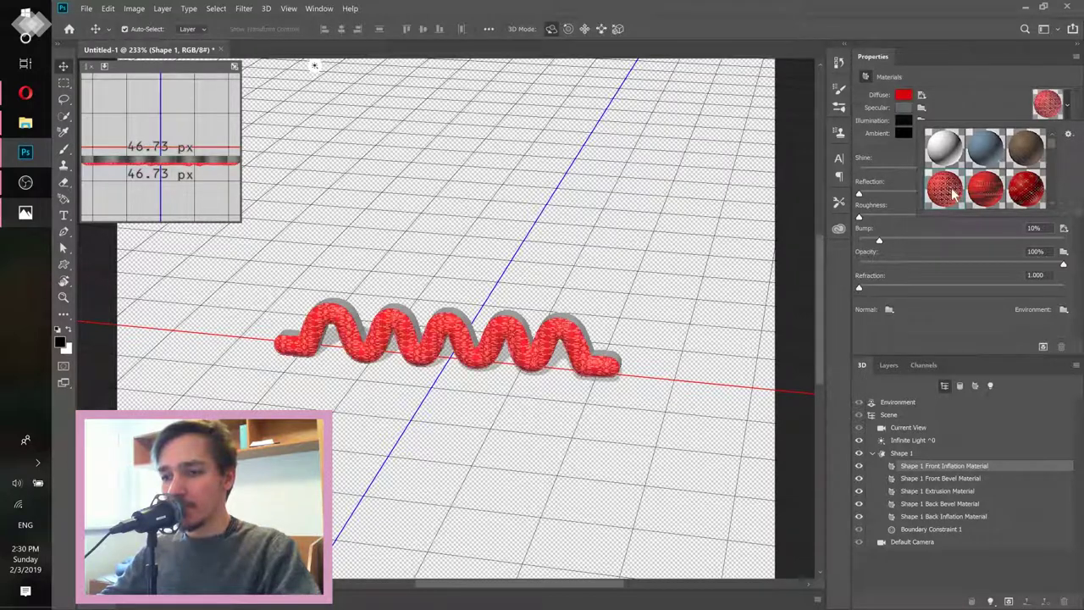
{"action": "left_click", "coordinate": [954, 98]}
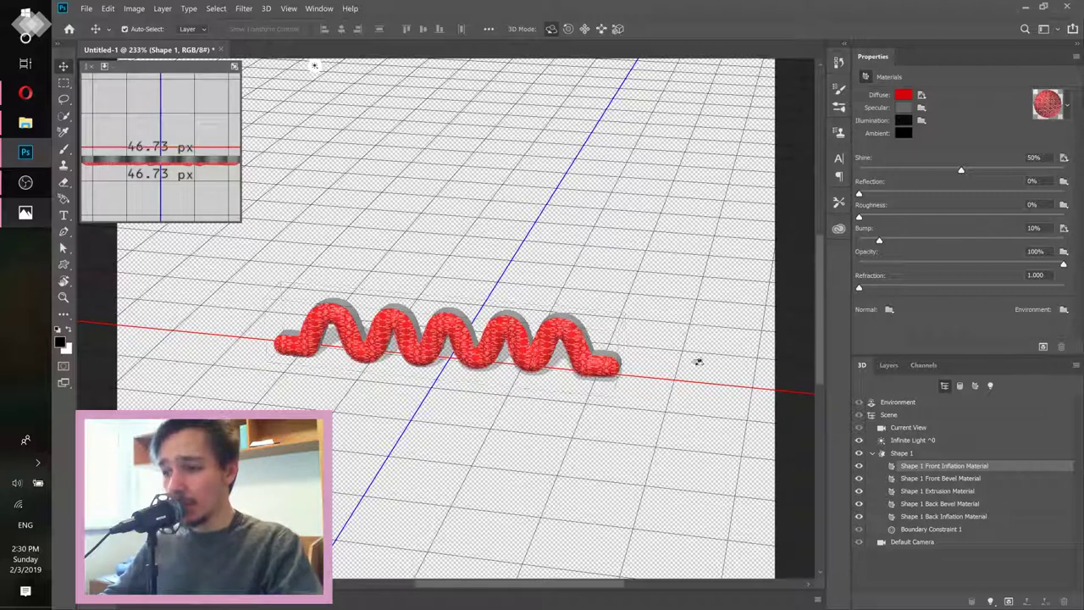
{"action": "left_click", "coordinate": [902, 99]}
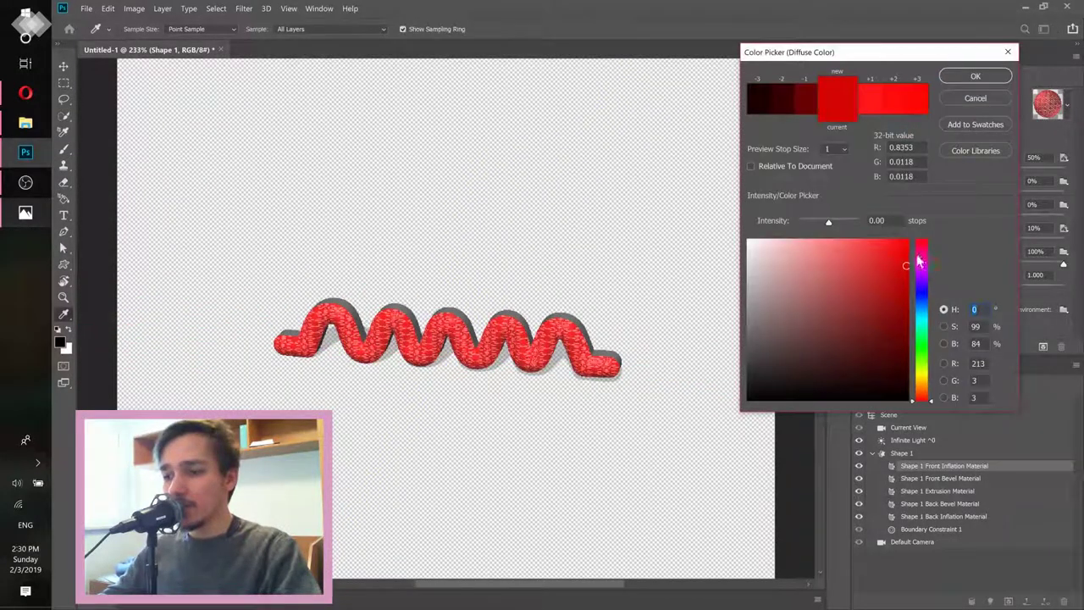
{"action": "left_click", "coordinate": [921, 255]}
{"action": "left_click_drag", "start_coordinate": [918, 305], "coordinate": [919, 358]}
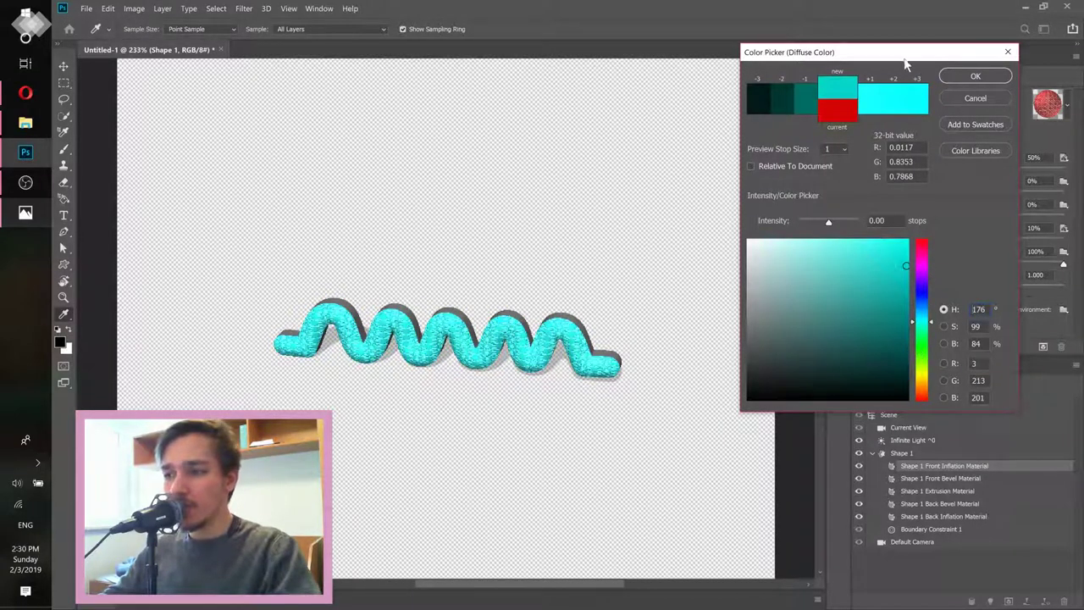
{"action": "left_click", "coordinate": [961, 98]}
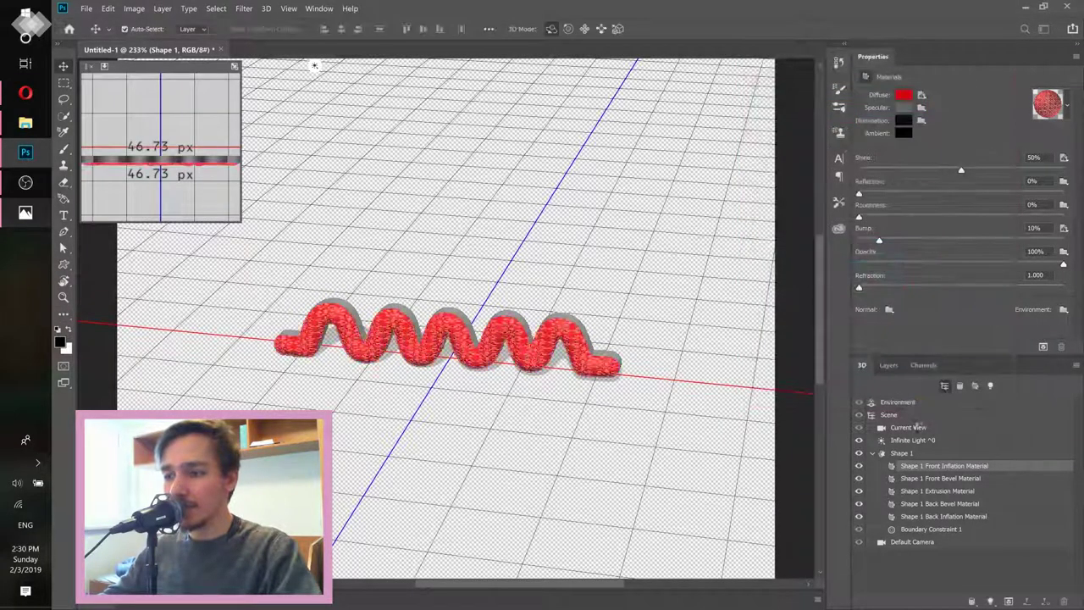
- Apply the red fabric preset to the front bevel, extrusion, back bevel and back inflation materials
{"action": "left_click", "coordinate": [915, 480]}
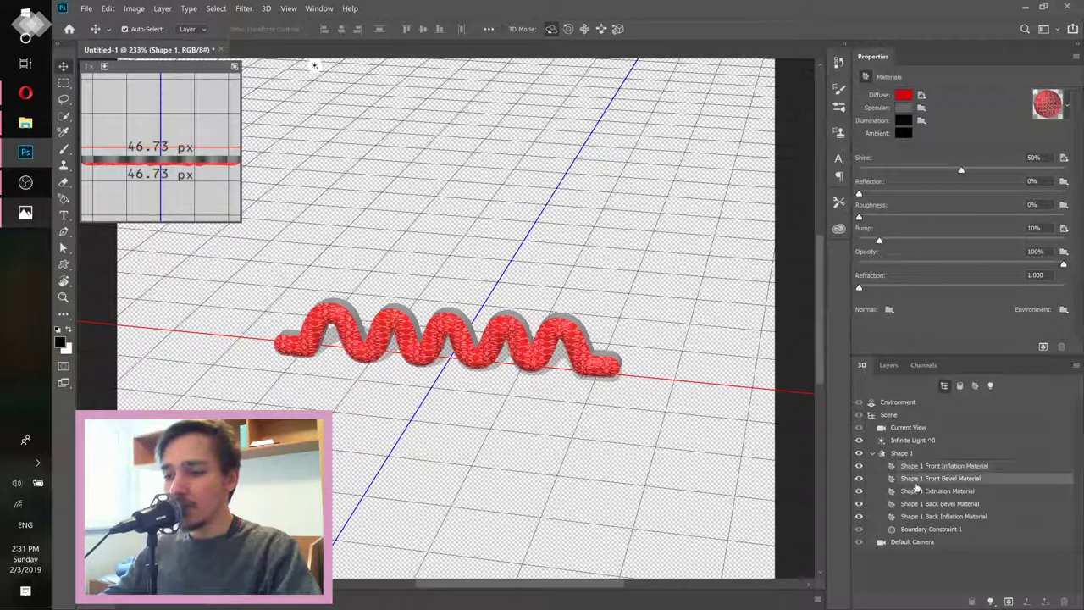
{"action": "left_click", "coordinate": [1066, 106]}
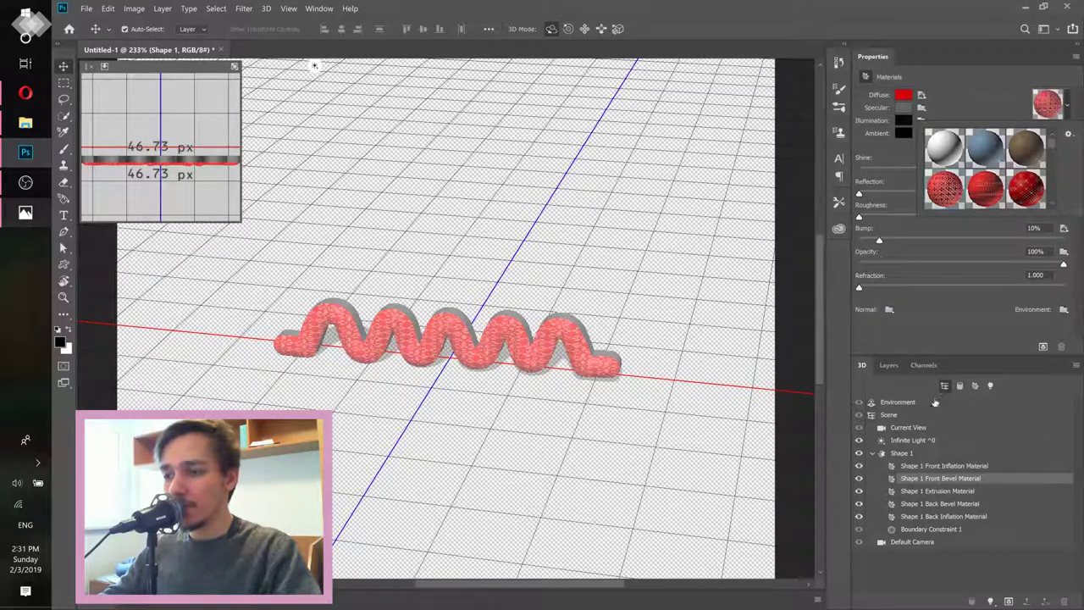
{"action": "left_click", "coordinate": [942, 490]}
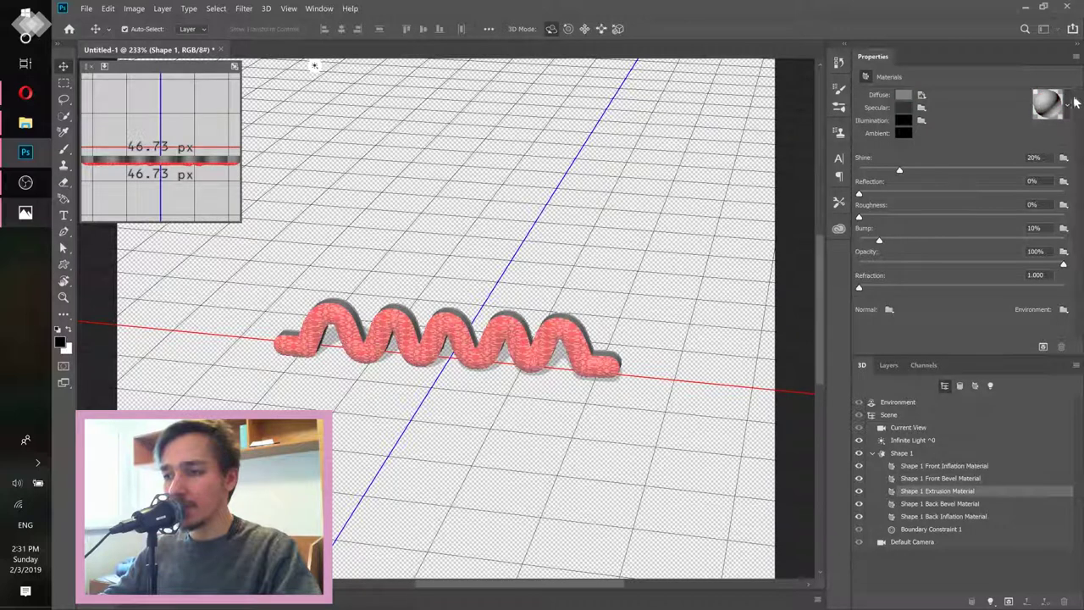
{"action": "left_click", "coordinate": [944, 188]}
{"action": "left_click", "coordinate": [940, 503]}
{"action": "left_click", "coordinate": [1050, 104]}
{"action": "left_click", "coordinate": [944, 188]}
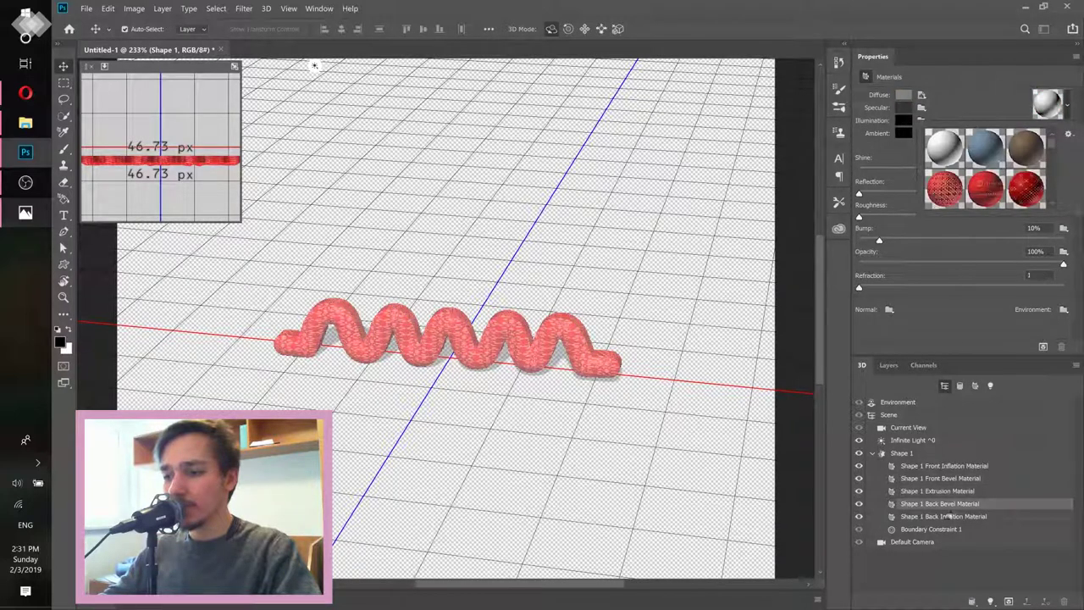
{"action": "left_click", "coordinate": [944, 516]}
{"action": "left_click", "coordinate": [1050, 104]}
{"action": "left_click", "coordinate": [944, 188]}
{"action": "left_click", "coordinate": [918, 306]}
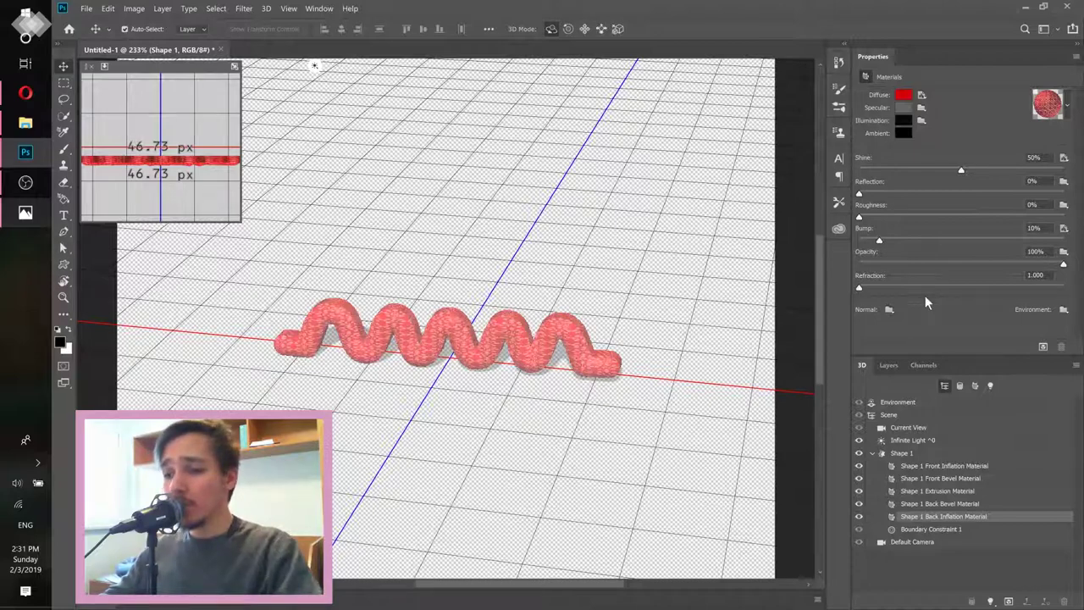
- Orbit to a diagonal angle and turn off the Infinite Light's cast shadows
{"action": "left_click", "coordinate": [919, 428]}
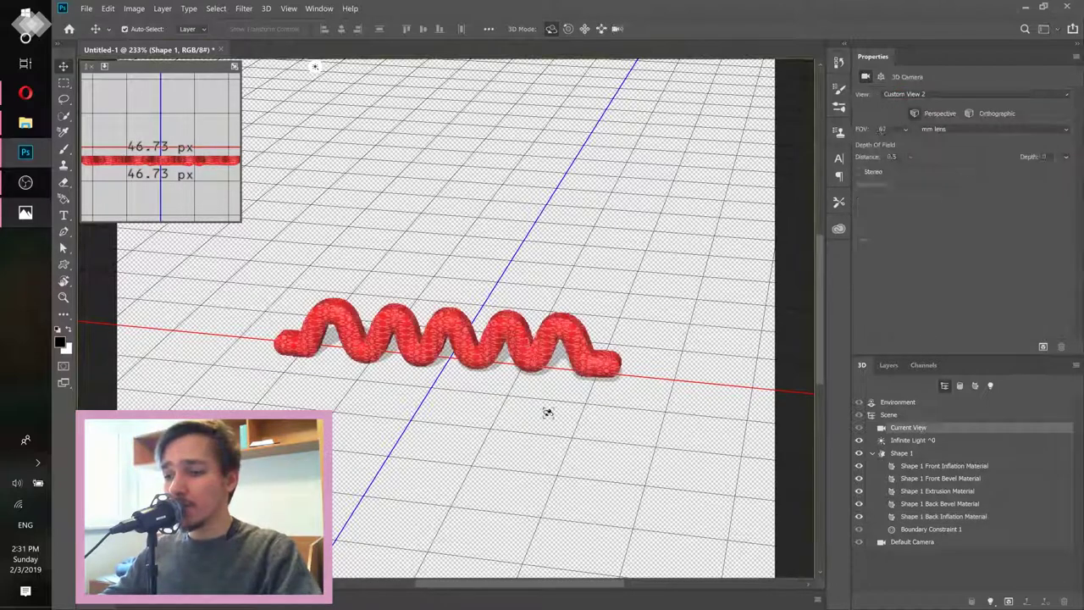
{"action": "left_click_drag", "start_coordinate": [672, 310], "coordinate": [86, 330]}
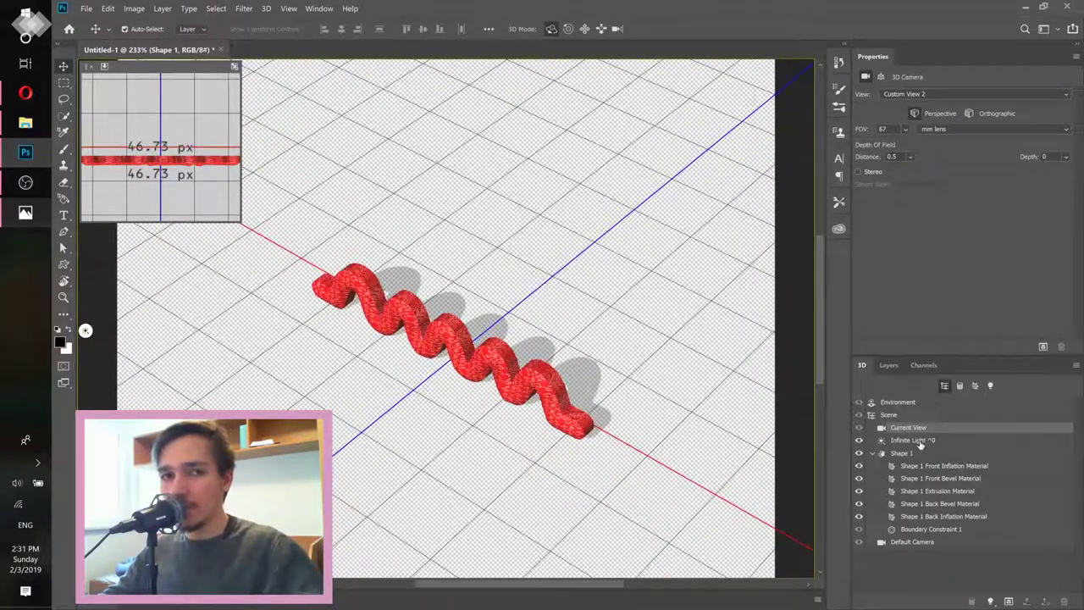
{"action": "left_click", "coordinate": [920, 441]}
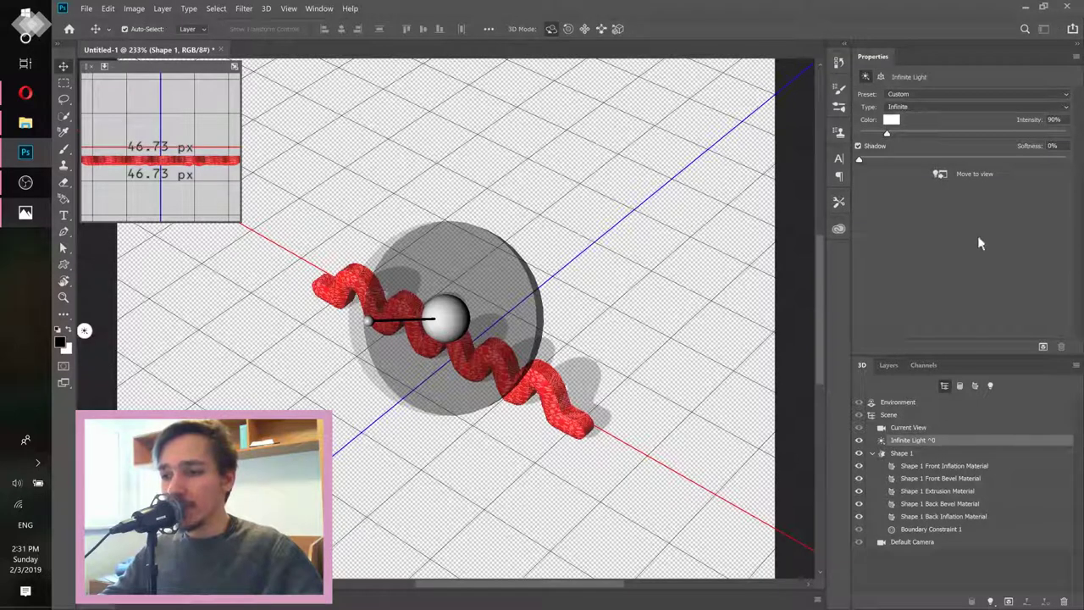
{"action": "left_click", "coordinate": [857, 146]}
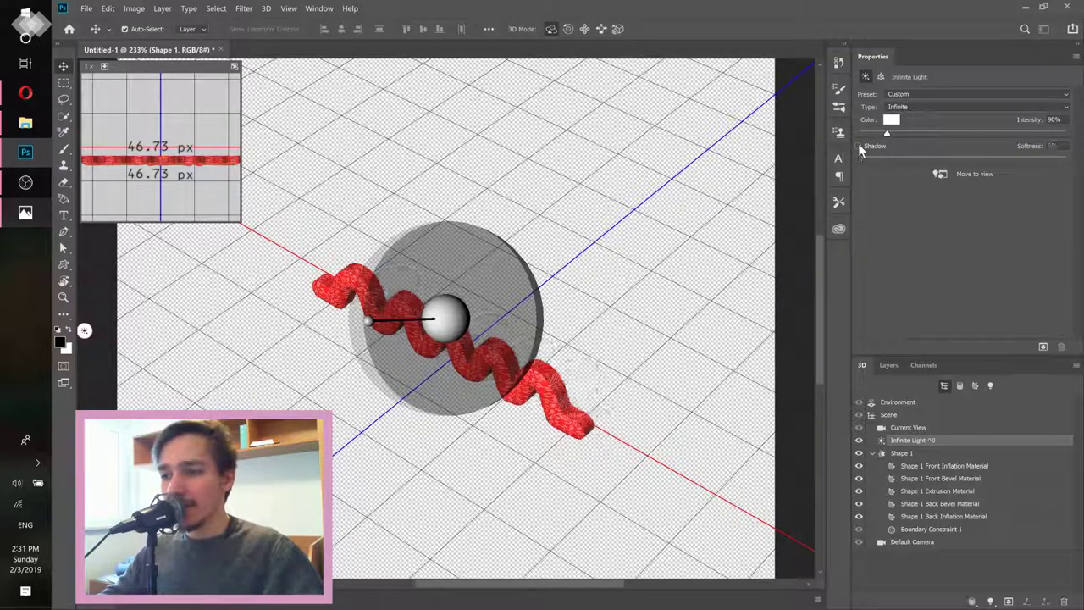
- Orbit back to a low front view, select the Shape 1 mesh, and show the Layers list
{"action": "left_click", "coordinate": [916, 427]}
{"action": "left_click_drag", "start_coordinate": [617, 379], "coordinate": [687, 354]}
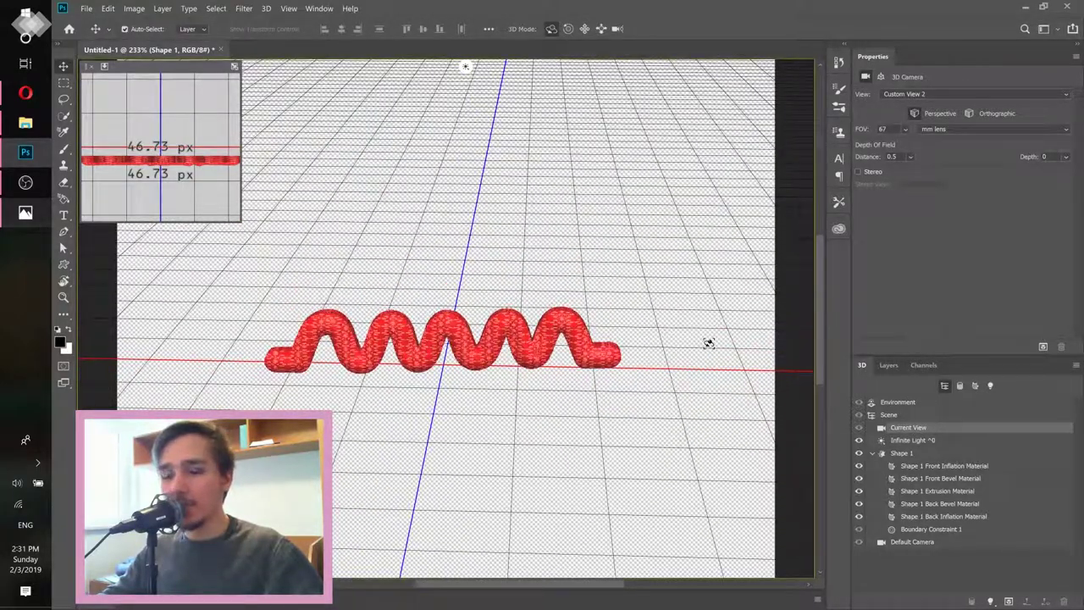
{"action": "left_click", "coordinate": [593, 339]}
{"action": "left_click", "coordinate": [882, 362]}
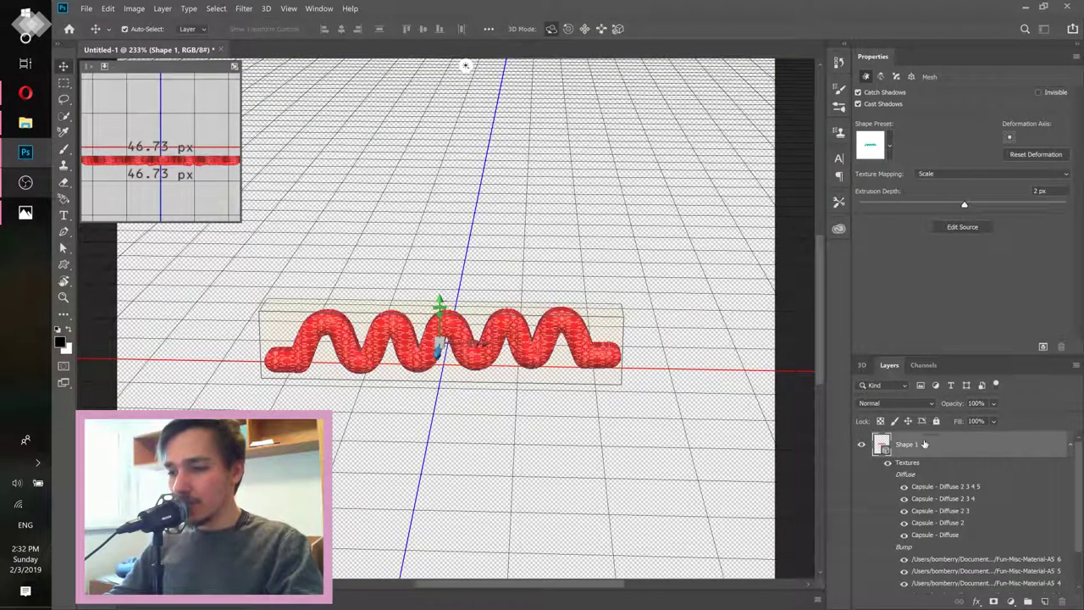
- Collapse Shape 1's texture list and deselect the 3D layer
{"action": "left_click", "coordinate": [1073, 447]}
{"action": "left_click", "coordinate": [1072, 447]}
{"action": "left_click", "coordinate": [1072, 447]}
{"action": "left_click", "coordinate": [998, 519]}
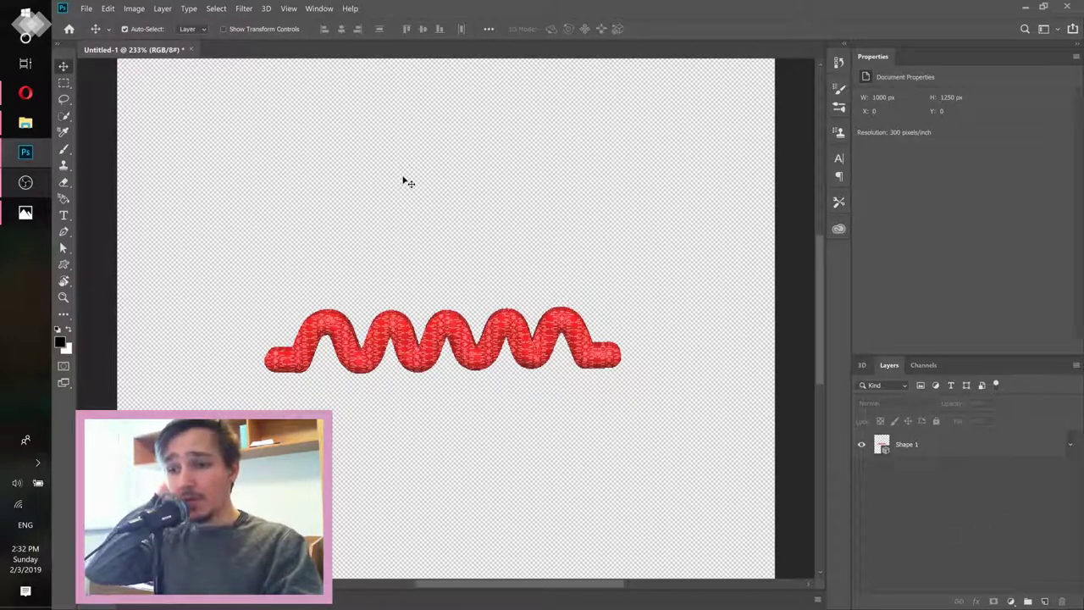
- Check the example image and switch to the Essentials workspace
{"action": "left_click", "coordinate": [25, 212]}
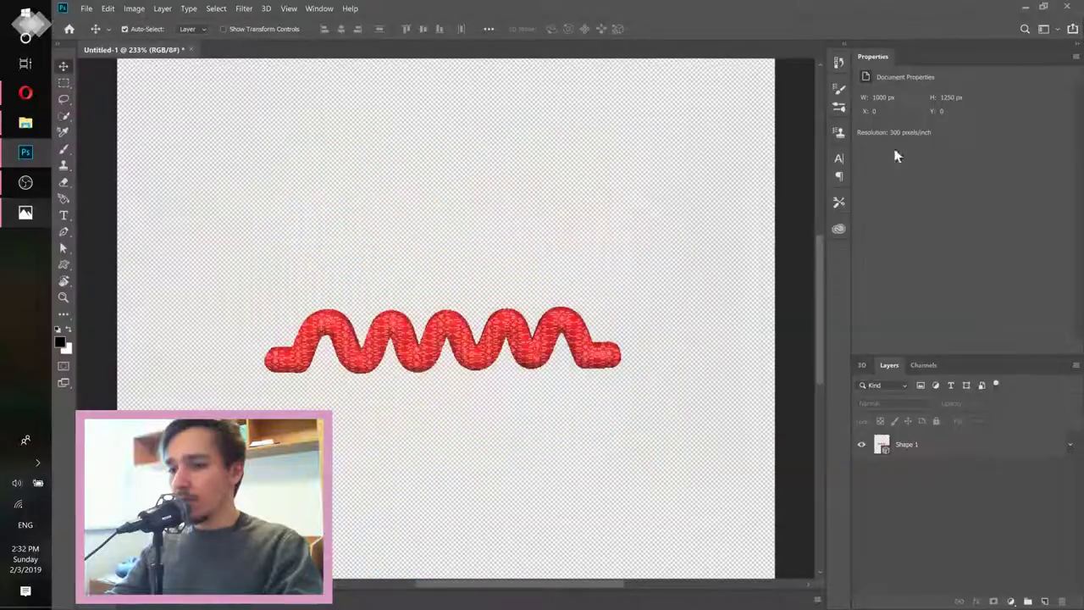
{"action": "left_click", "coordinate": [1058, 31]}
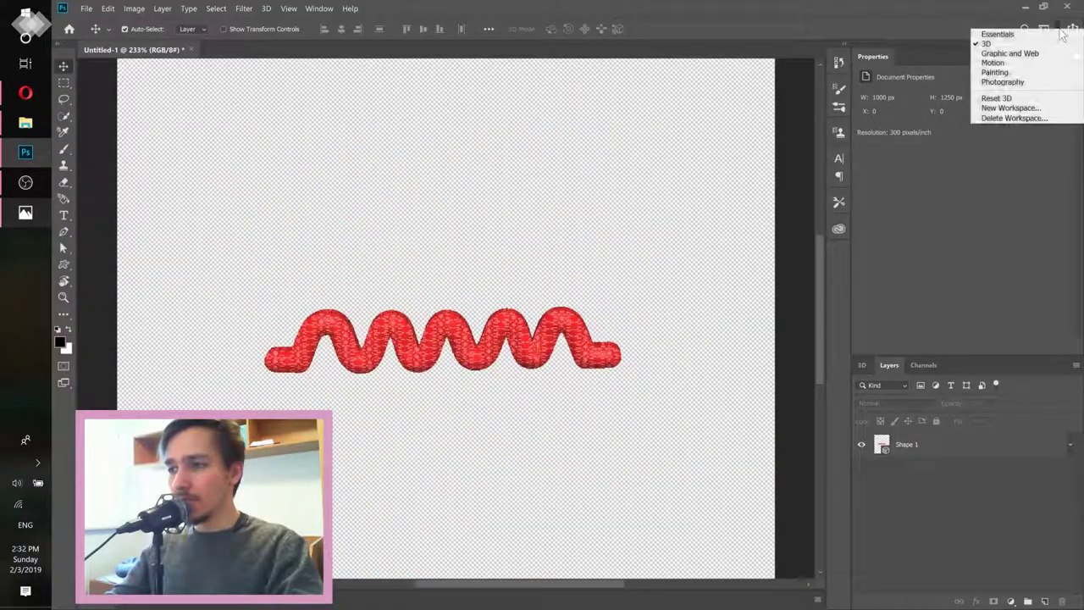
{"action": "left_click", "coordinate": [1019, 32]}
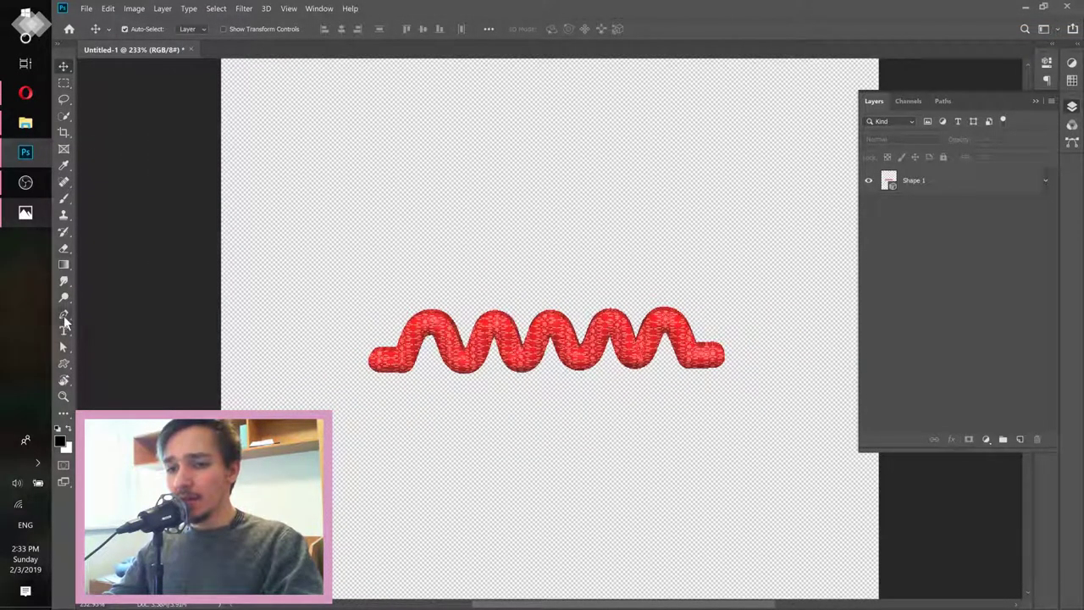
- Draw a hooked path with the Pen tool in Shape mode: a straight line curving into a hook
{"action": "left_click", "coordinate": [63, 315]}
{"action": "left_click_drag", "start_coordinate": [61, 320], "coordinate": [88, 317]}
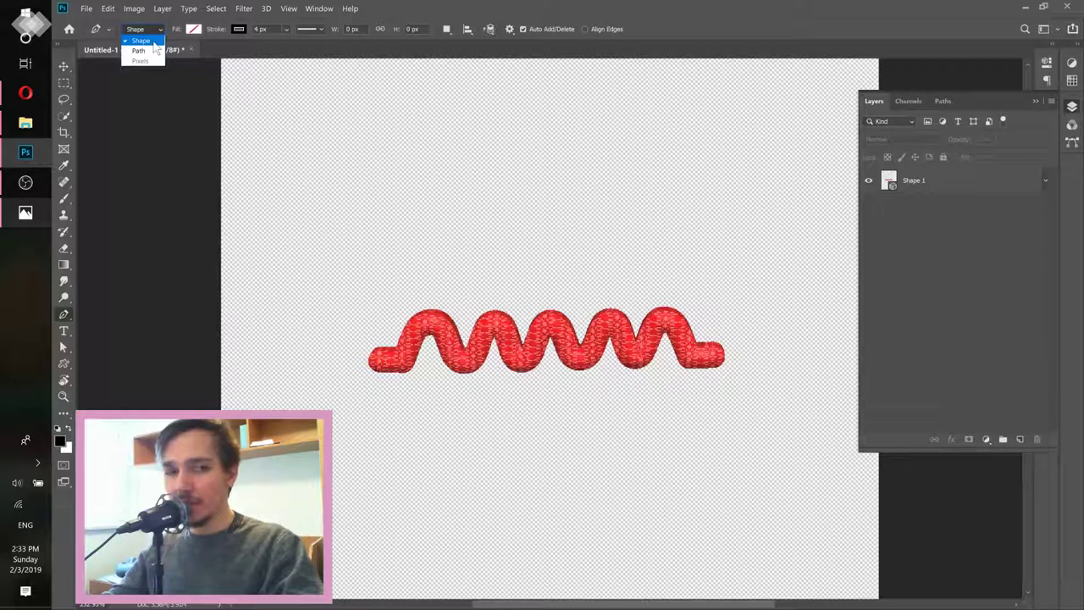
{"action": "left_click", "coordinate": [153, 43]}
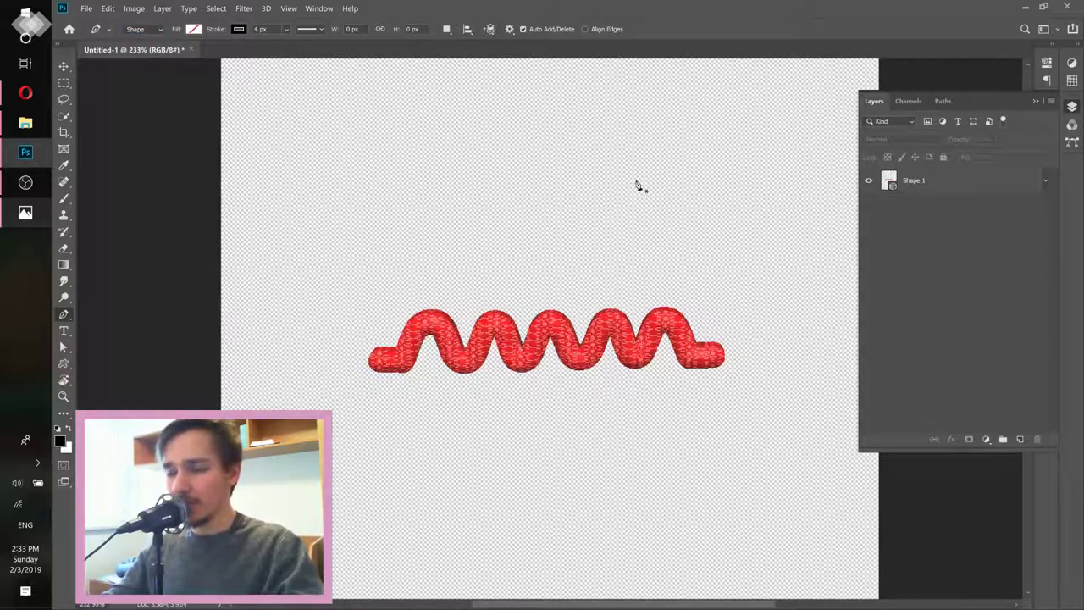
{"action": "left_click", "coordinate": [692, 212]}
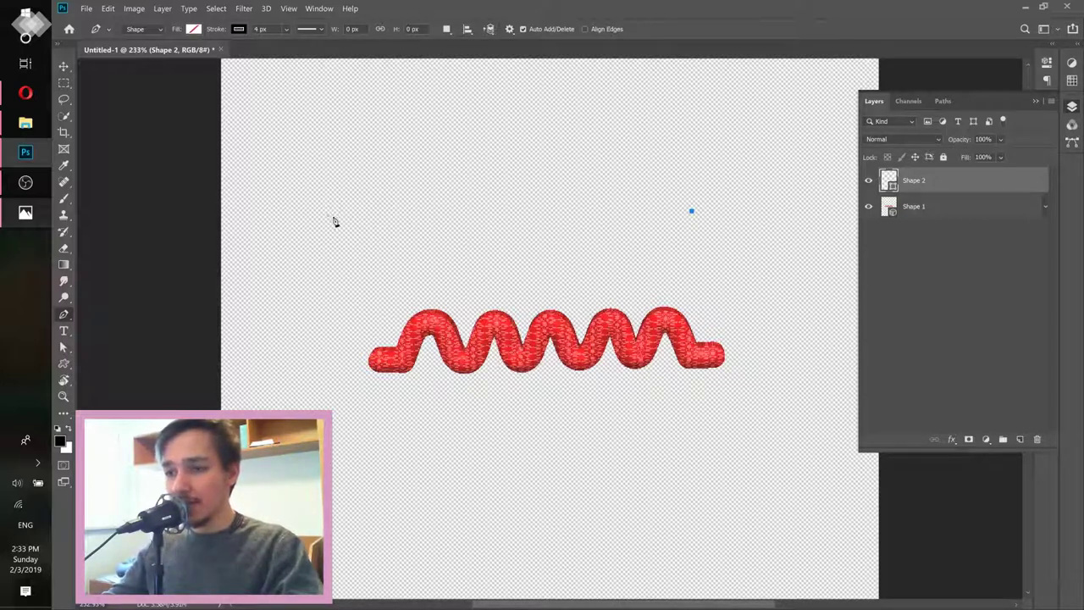
{"action": "left_click", "coordinate": [385, 212]}
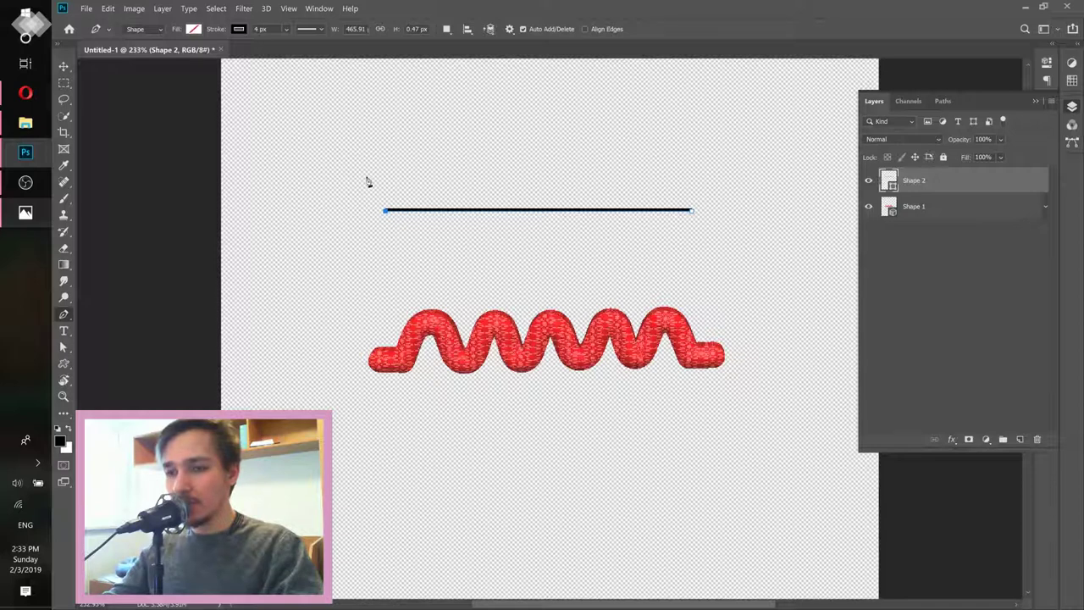
{"action": "left_click_drag", "start_coordinate": [351, 168], "coordinate": [330, 169]}
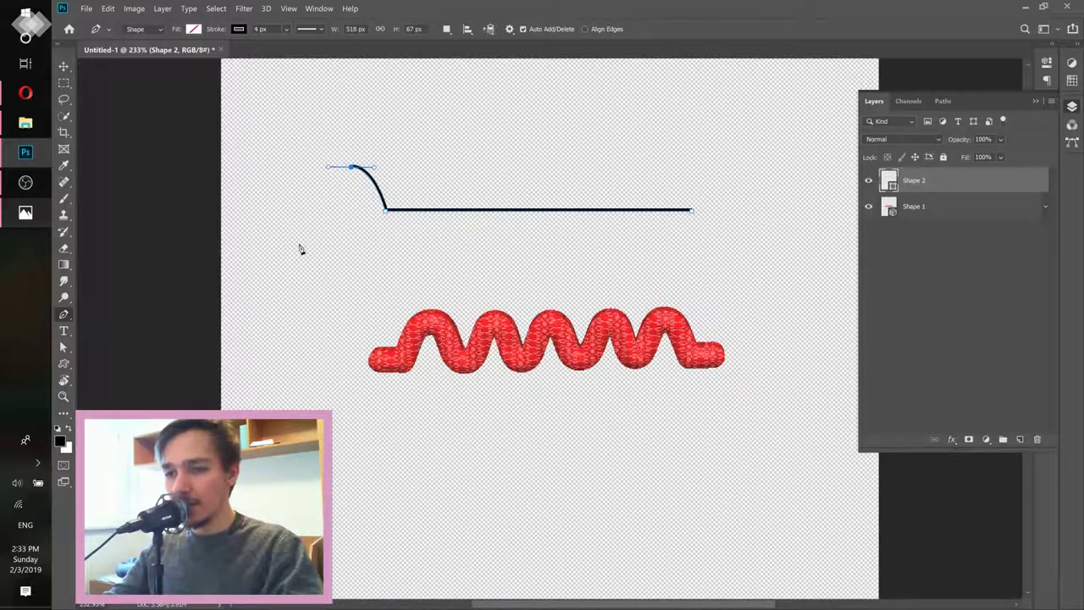
{"action": "left_click_drag", "start_coordinate": [299, 244], "coordinate": [295, 277]}
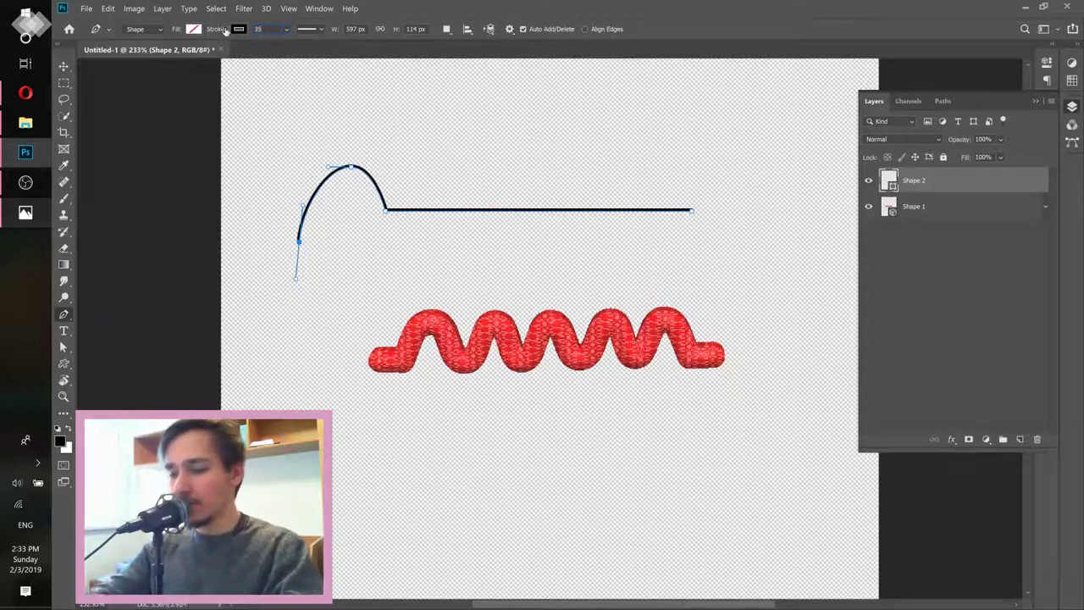
- Give the path a 35 px stroke with round caps and corners, and hide Shape 1
{"action": "type", "text": "35"}
{"action": "key", "text": "Return"}
{"action": "left_click", "coordinate": [311, 29]}
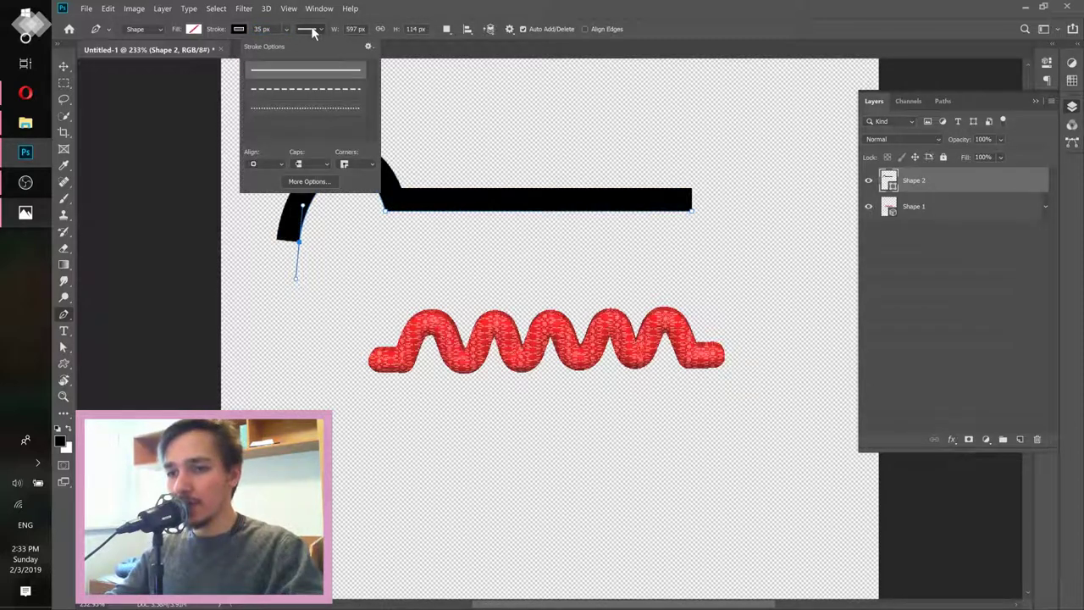
{"action": "left_click", "coordinate": [258, 164]}
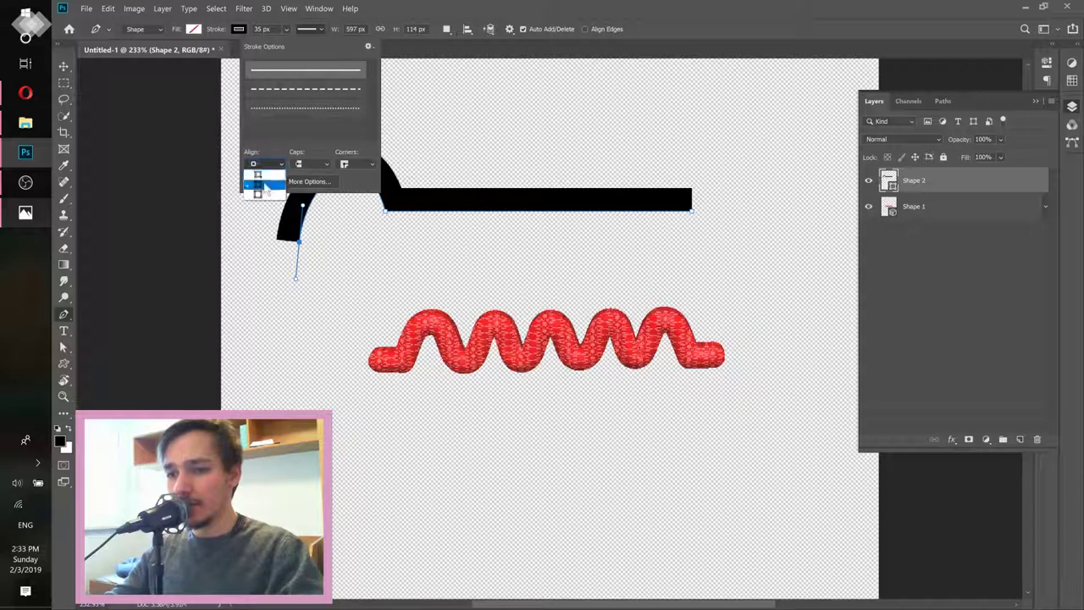
{"action": "left_click", "coordinate": [265, 187]}
{"action": "left_click", "coordinate": [312, 164]}
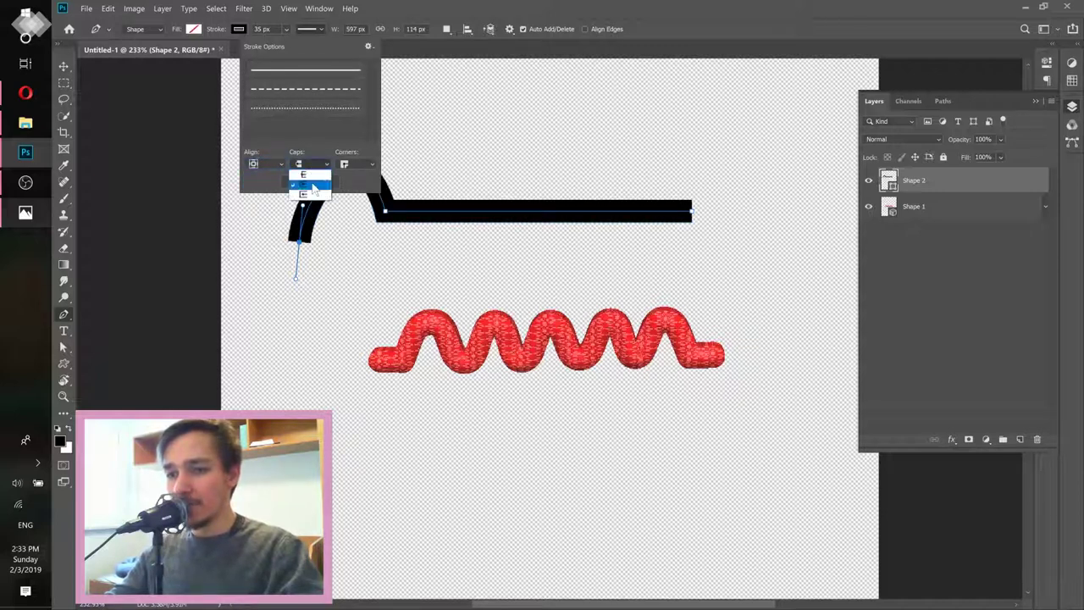
{"action": "left_click", "coordinate": [310, 178]}
{"action": "left_click", "coordinate": [351, 164]}
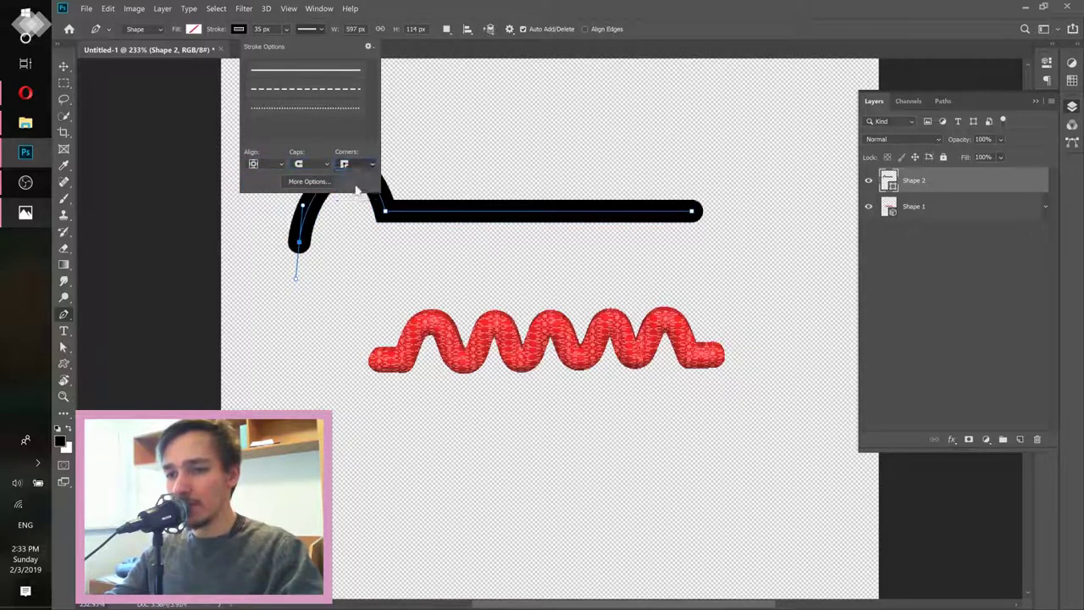
{"action": "left_click", "coordinate": [345, 179]}
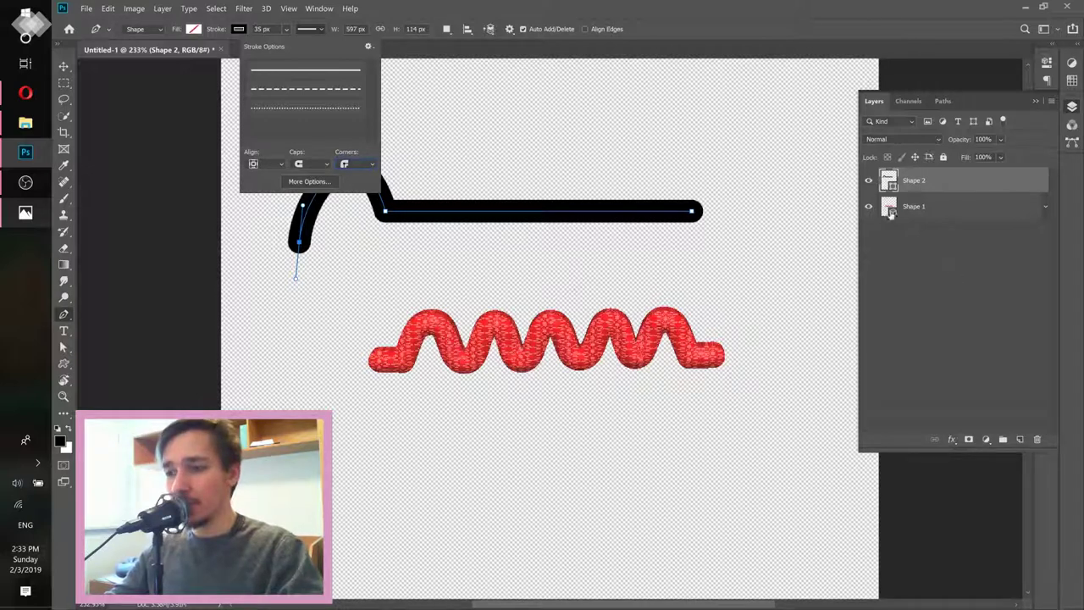
{"action": "left_click", "coordinate": [955, 183]}
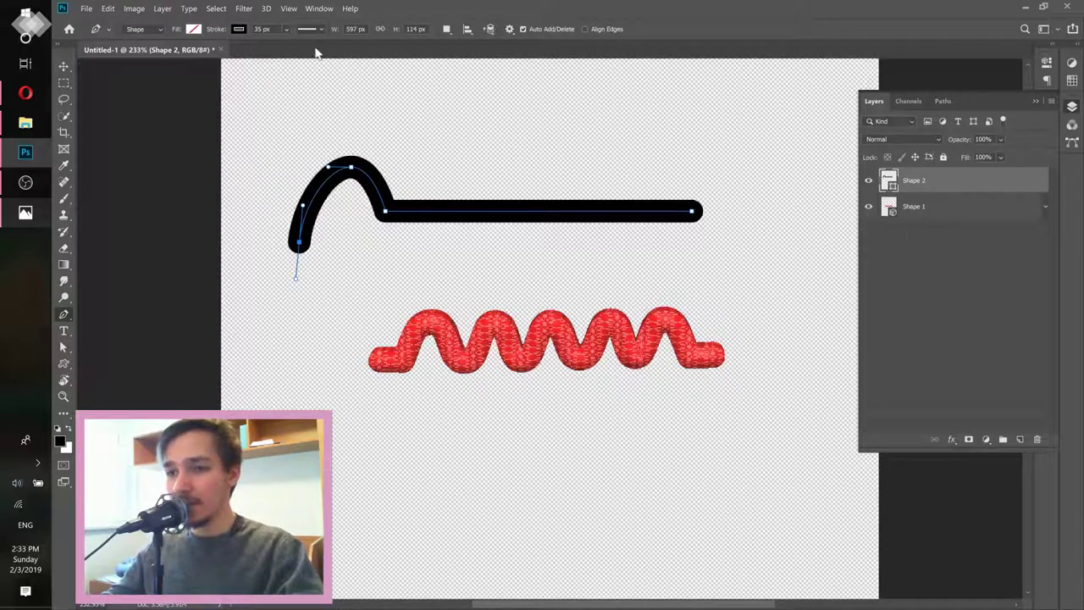
{"action": "left_click", "coordinate": [873, 213]}
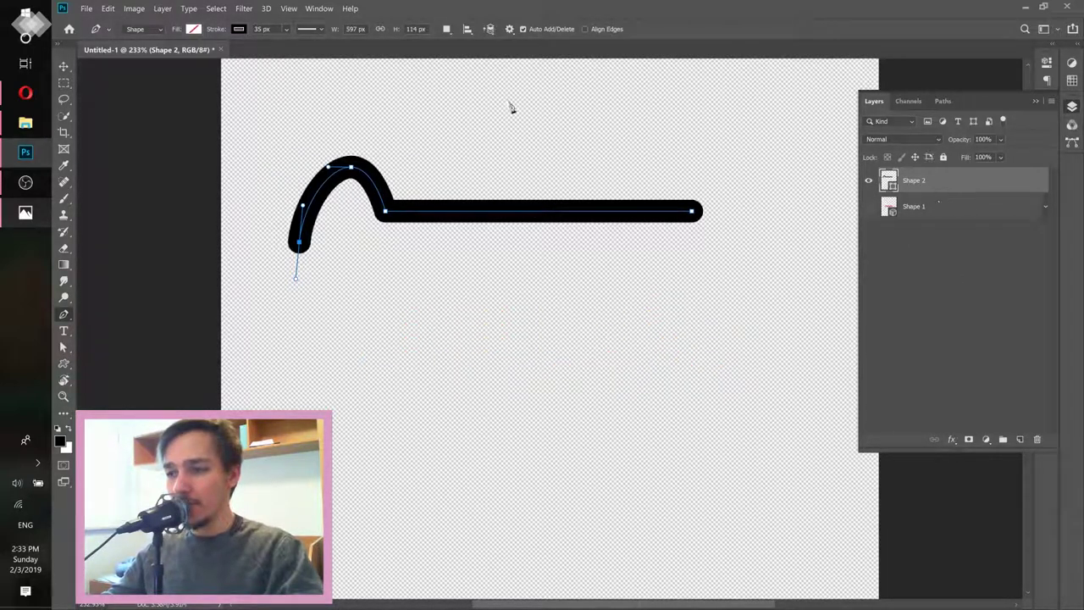
{"action": "left_click", "coordinate": [267, 10]}
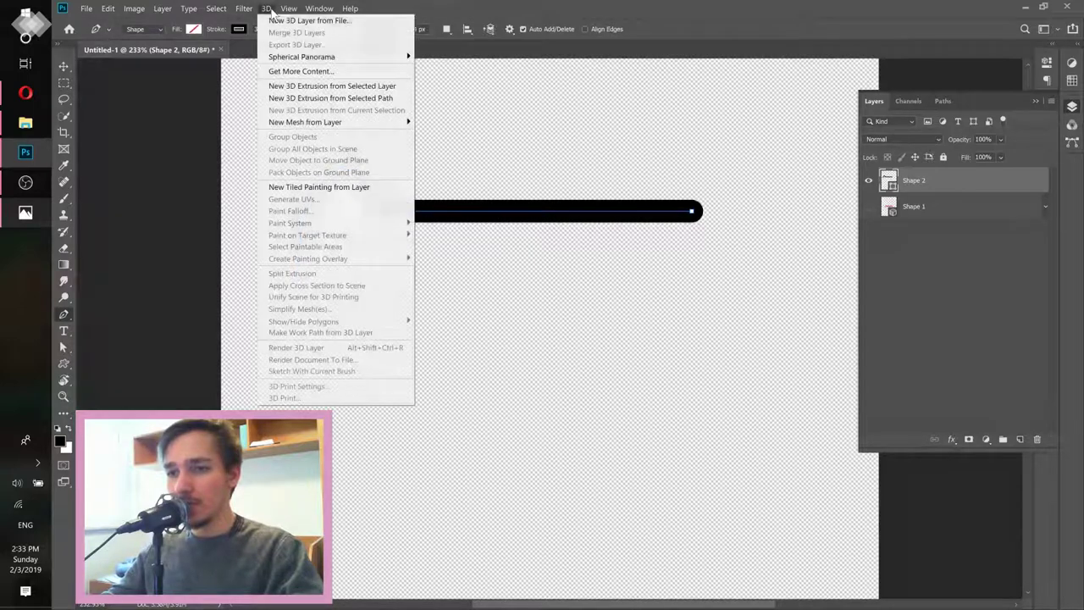
- Extrude the Shape 2 hook with New 3D Extrusion, accept the 3D workspace, and orbit to look down
{"action": "left_click", "coordinate": [312, 88]}
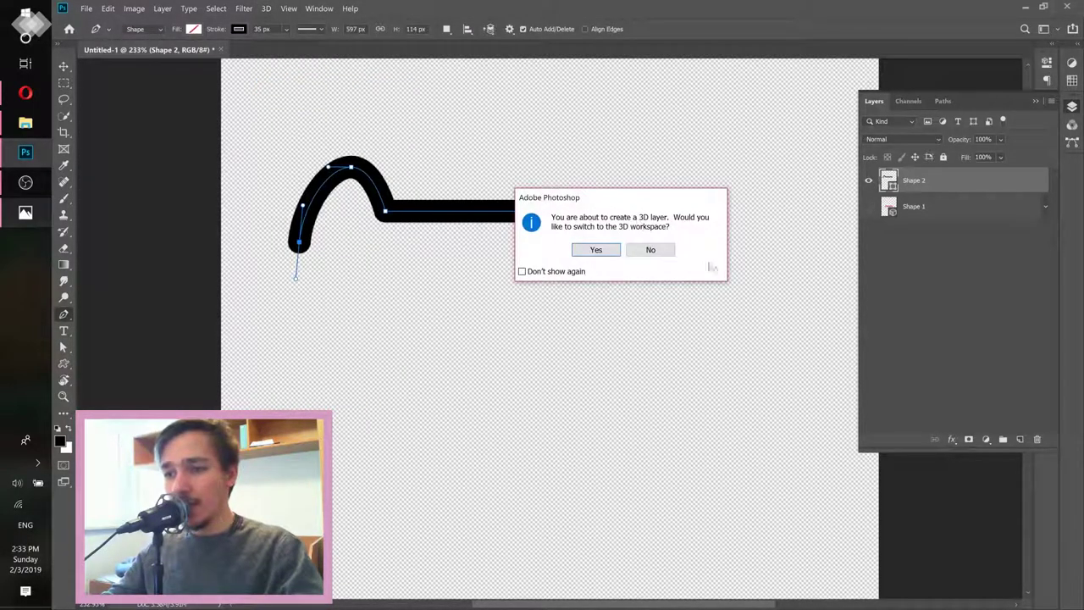
{"action": "left_click", "coordinate": [593, 249]}
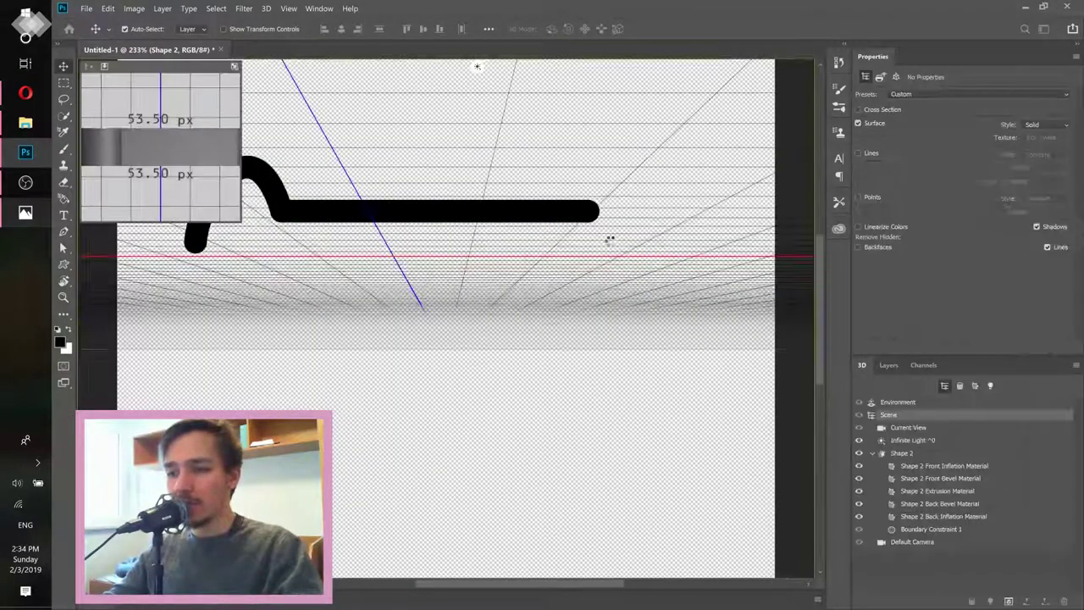
{"action": "left_click", "coordinate": [458, 207]}
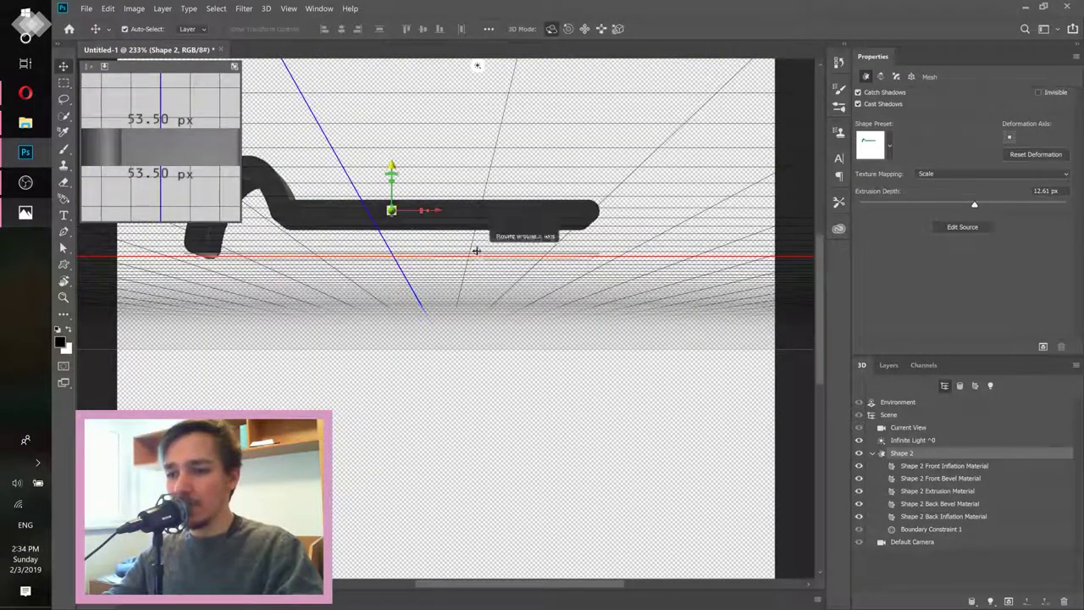
{"action": "left_click", "coordinate": [909, 429]}
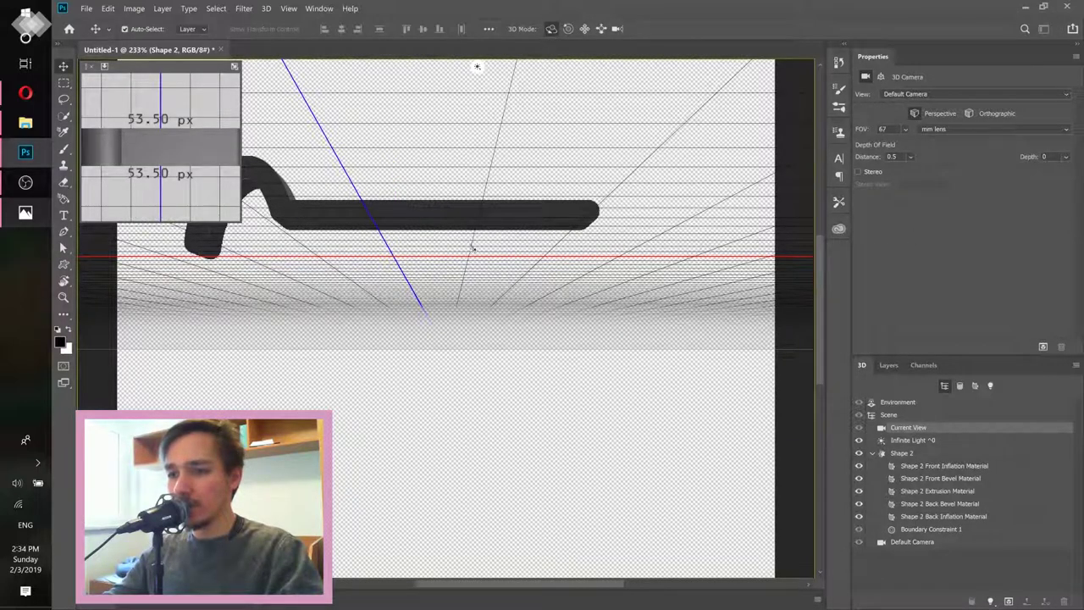
{"action": "left_click_drag", "start_coordinate": [475, 248], "coordinate": [476, 273]}
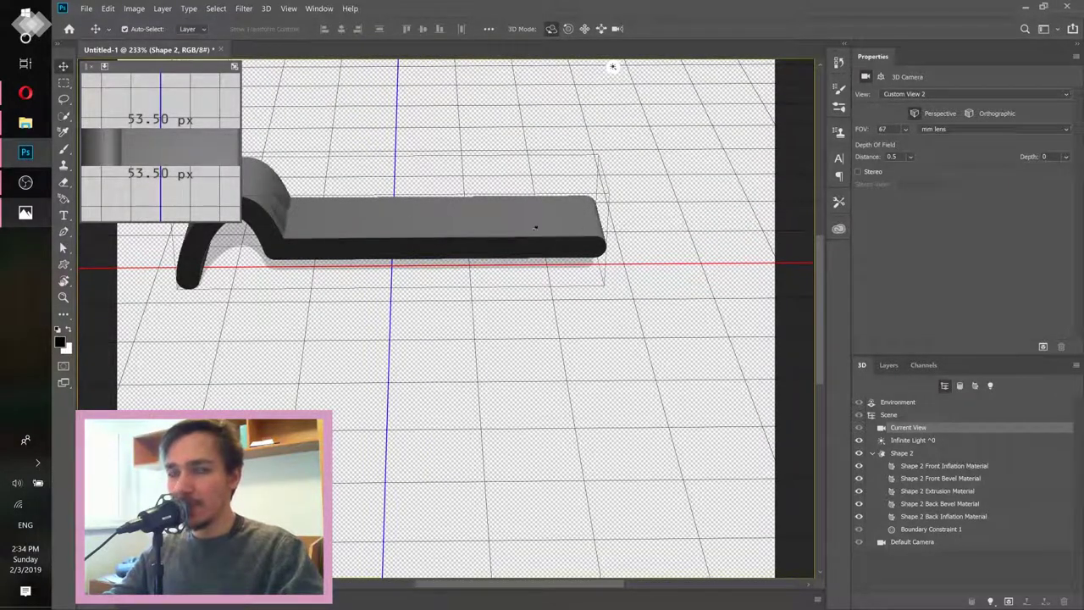
- Apply the rounded tube shape preset to Shape 2 and set its extrusion depth to 2 px
{"action": "left_click", "coordinate": [901, 454]}
{"action": "left_click", "coordinate": [889, 145]}
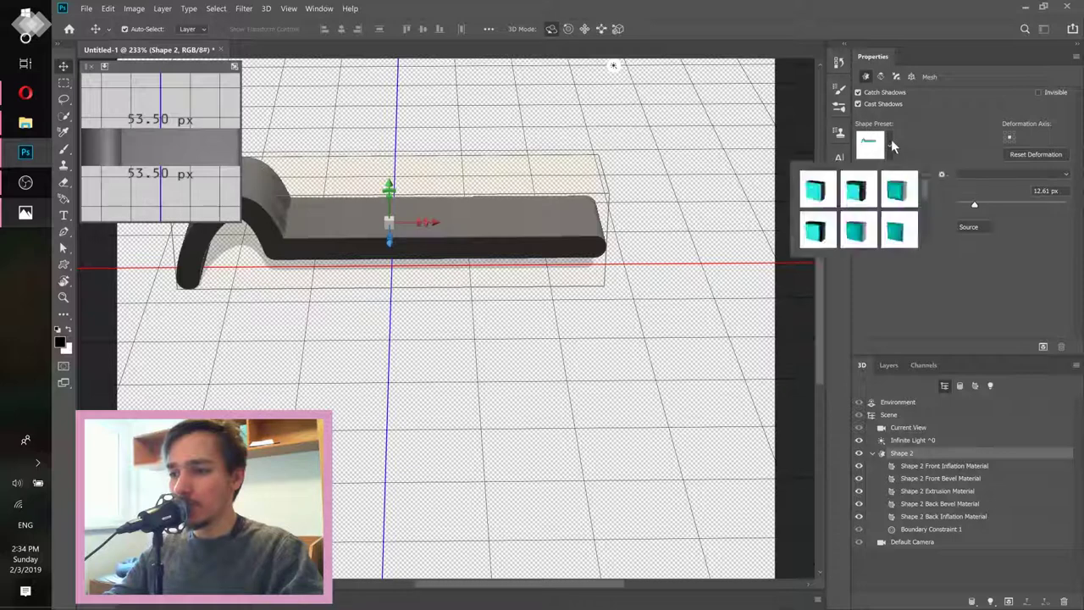
{"action": "left_click", "coordinate": [894, 231]}
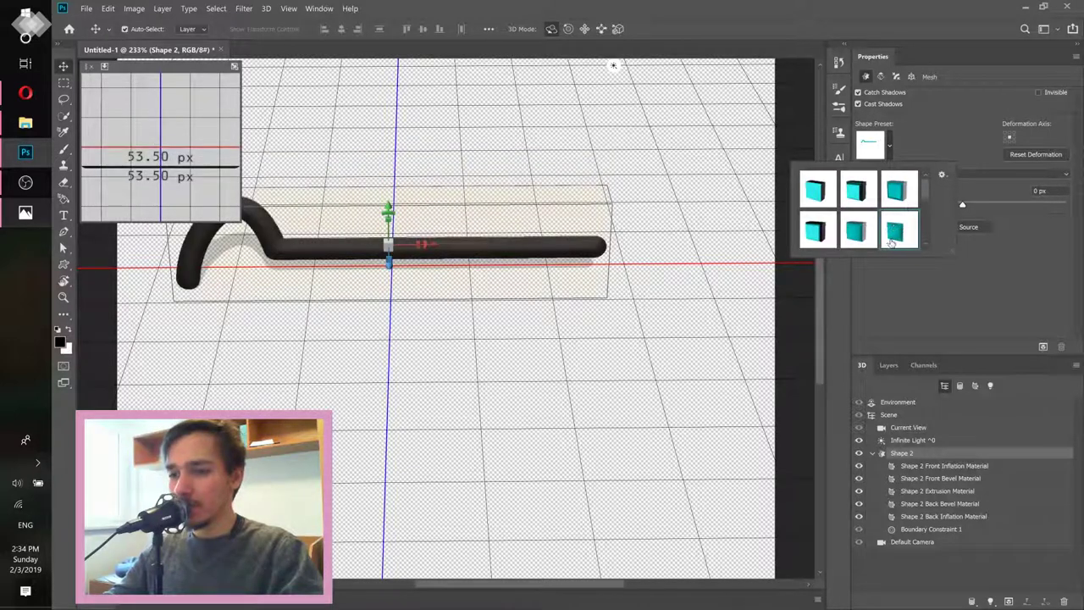
{"action": "left_click", "coordinate": [882, 73]}
{"action": "left_click", "coordinate": [881, 76]}
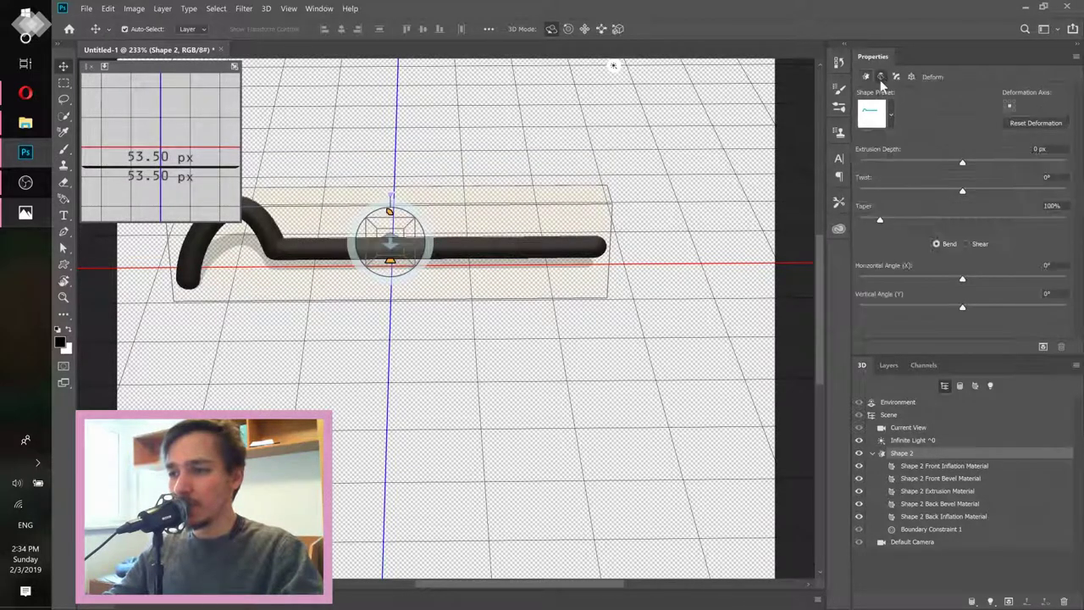
{"action": "left_click_drag", "start_coordinate": [961, 163], "coordinate": [984, 163]}
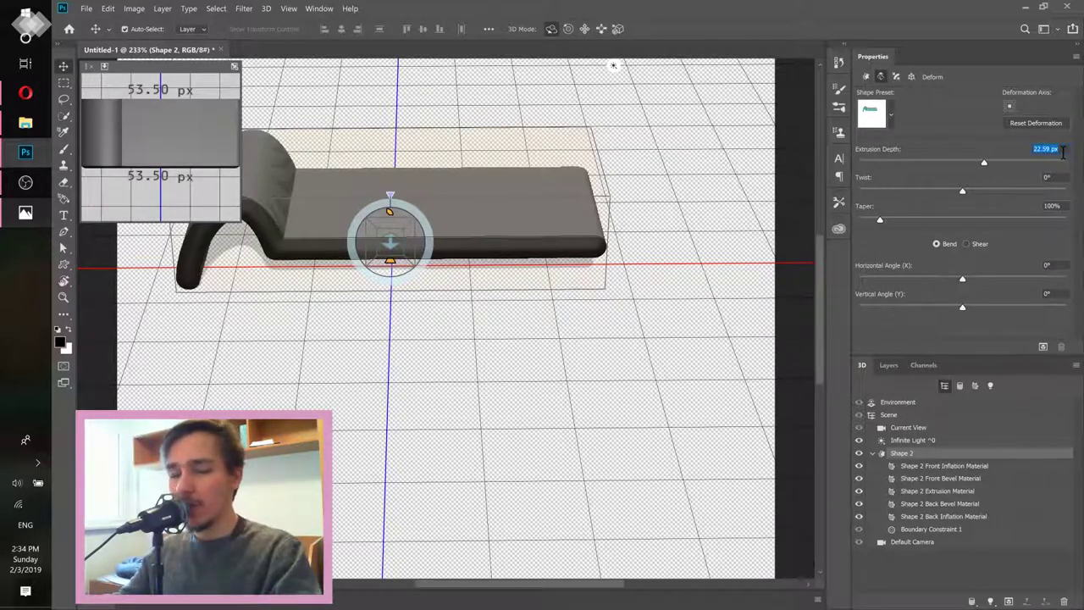
{"action": "type", "text": "2"}
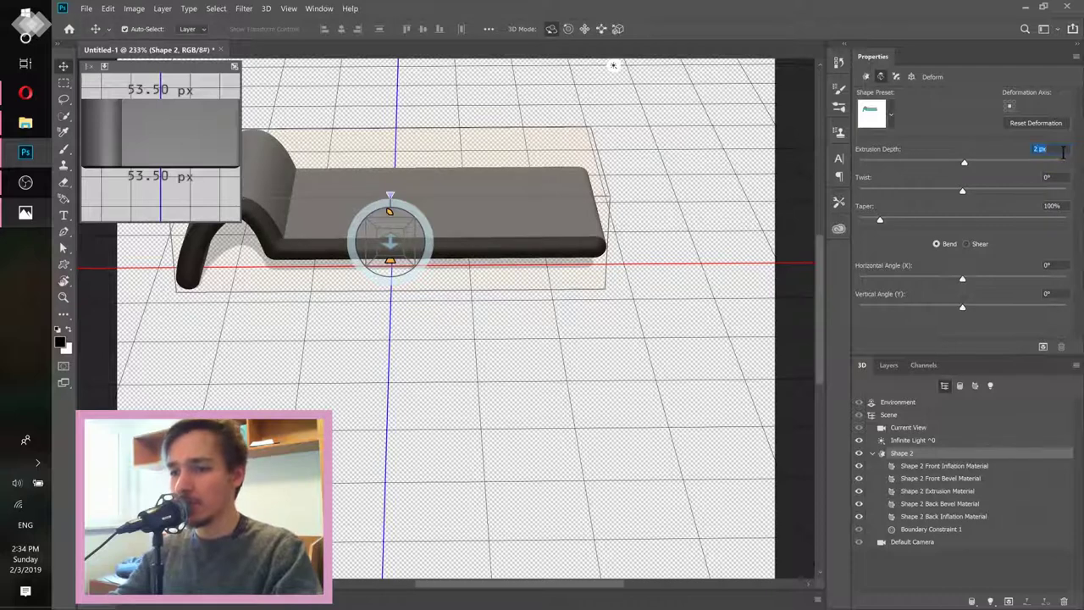
{"action": "key", "text": "Tab"}
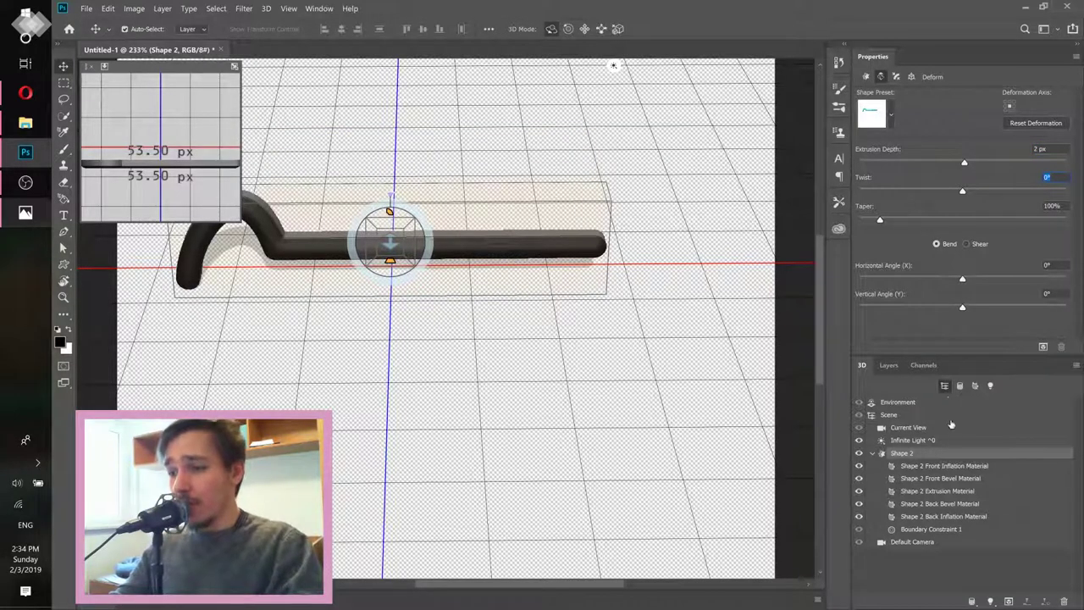
- Apply the red fabric preset to Shape 2's front, bevel, extrusion and back materials
{"action": "left_click", "coordinate": [918, 468]}
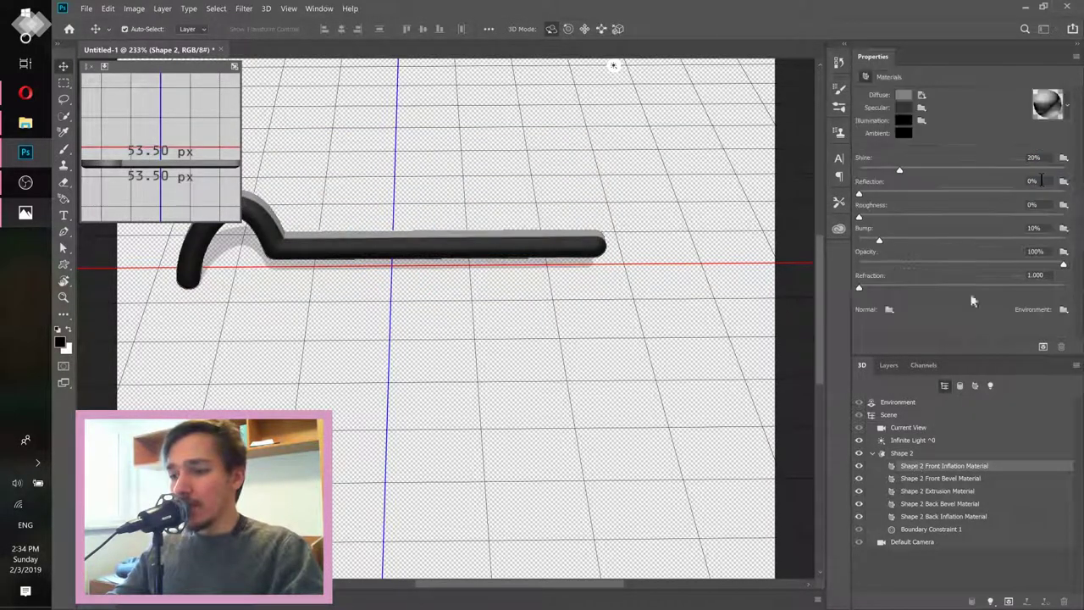
{"action": "left_click", "coordinate": [1067, 106]}
{"action": "left_click", "coordinate": [945, 188]}
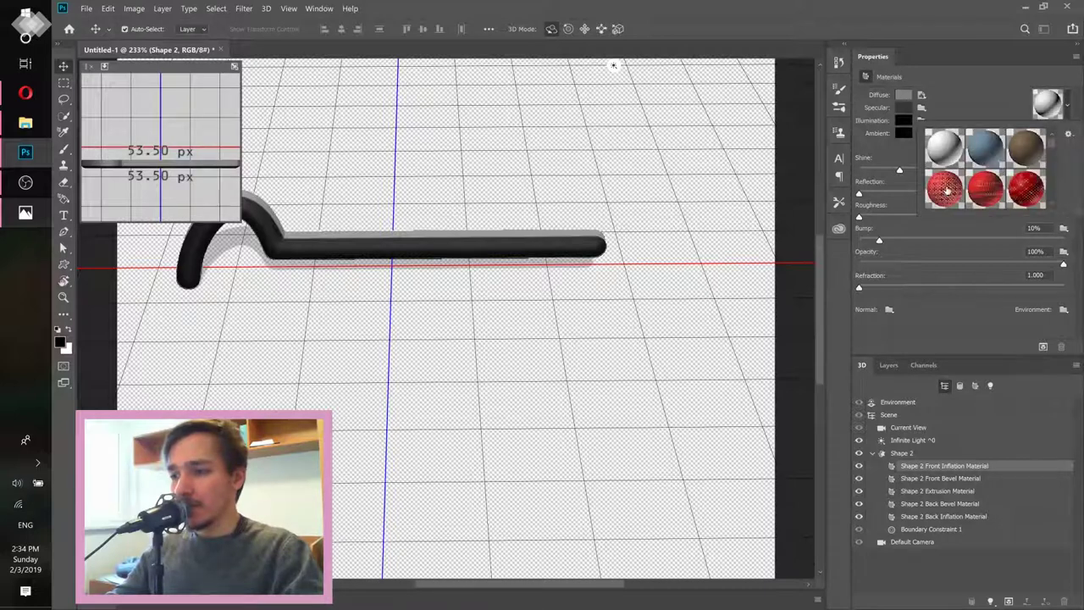
{"action": "left_click", "coordinate": [939, 478]}
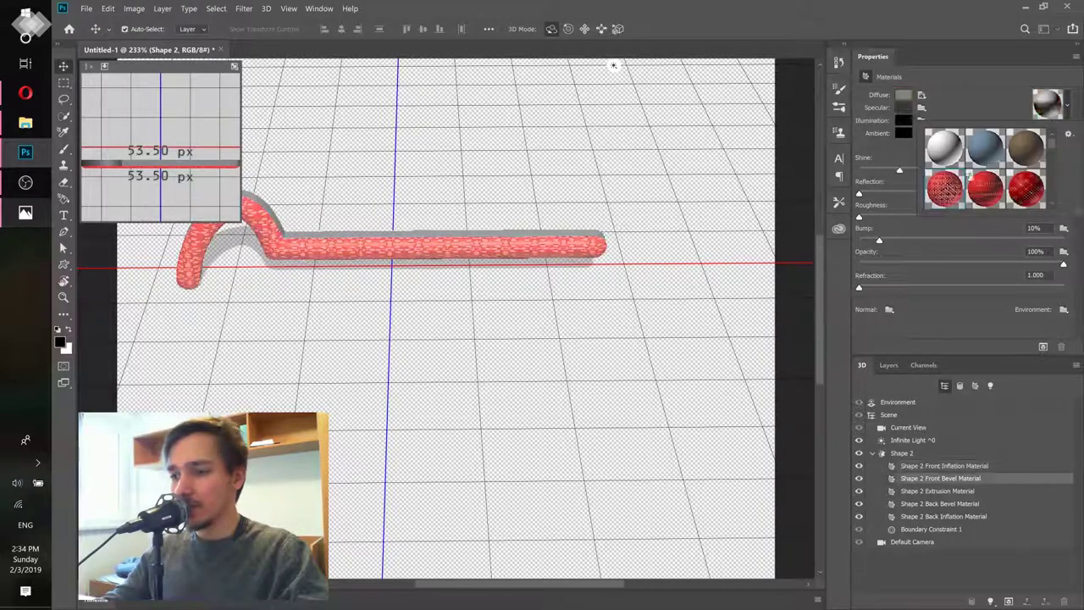
{"action": "left_click", "coordinate": [945, 188]}
{"action": "left_click", "coordinate": [937, 491]}
{"action": "left_click", "coordinate": [945, 188]}
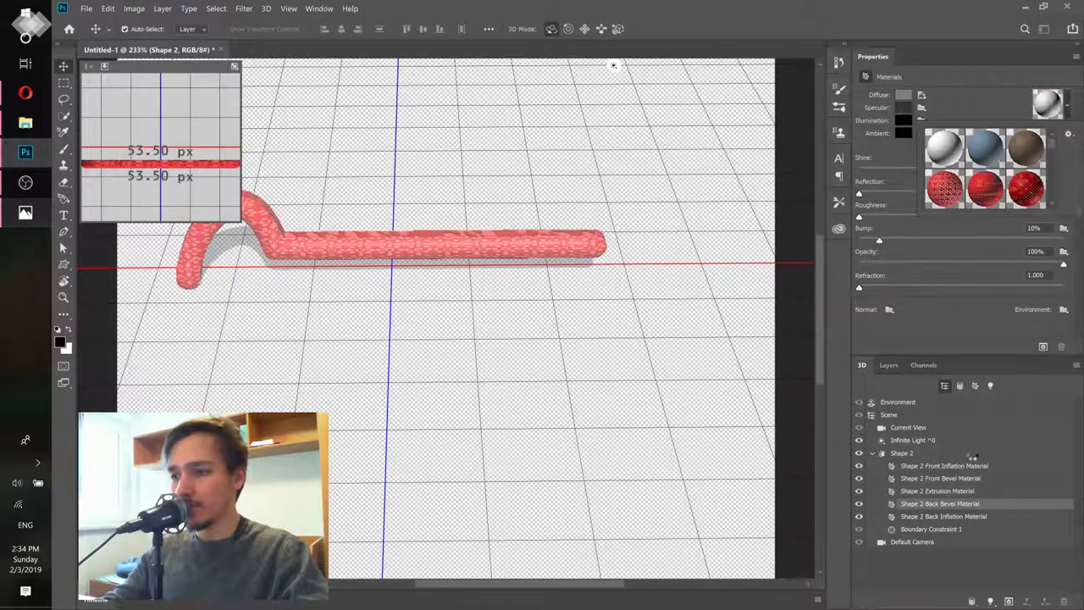
{"action": "left_click", "coordinate": [943, 516]}
{"action": "left_click", "coordinate": [945, 187]}
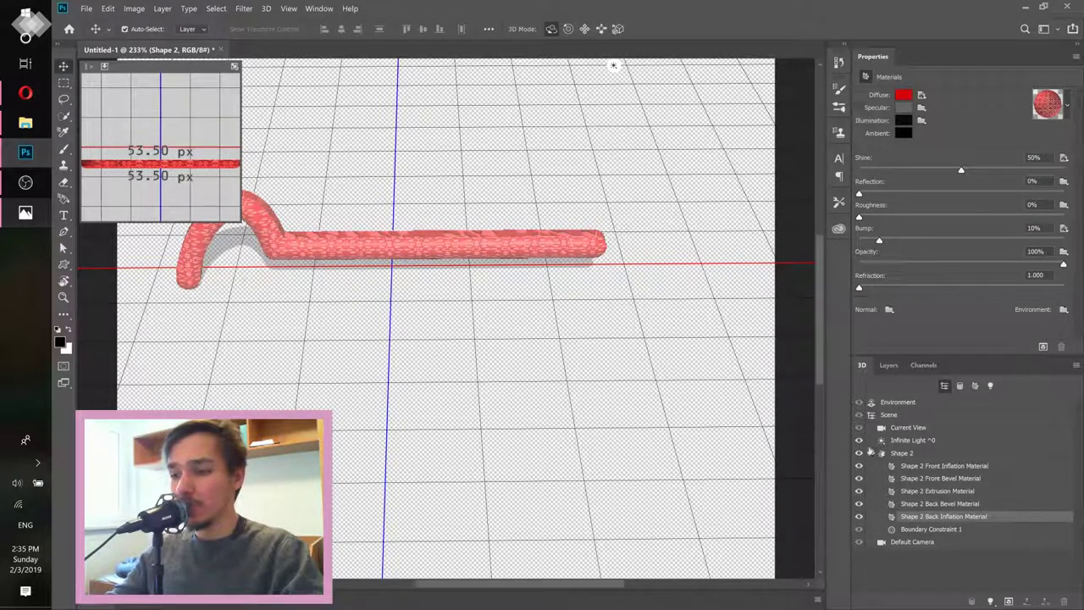
- Turn off the Infinite Light's shadow, collapse Shape 2's textures in Layers, and deselect all
{"action": "left_click", "coordinate": [906, 440]}
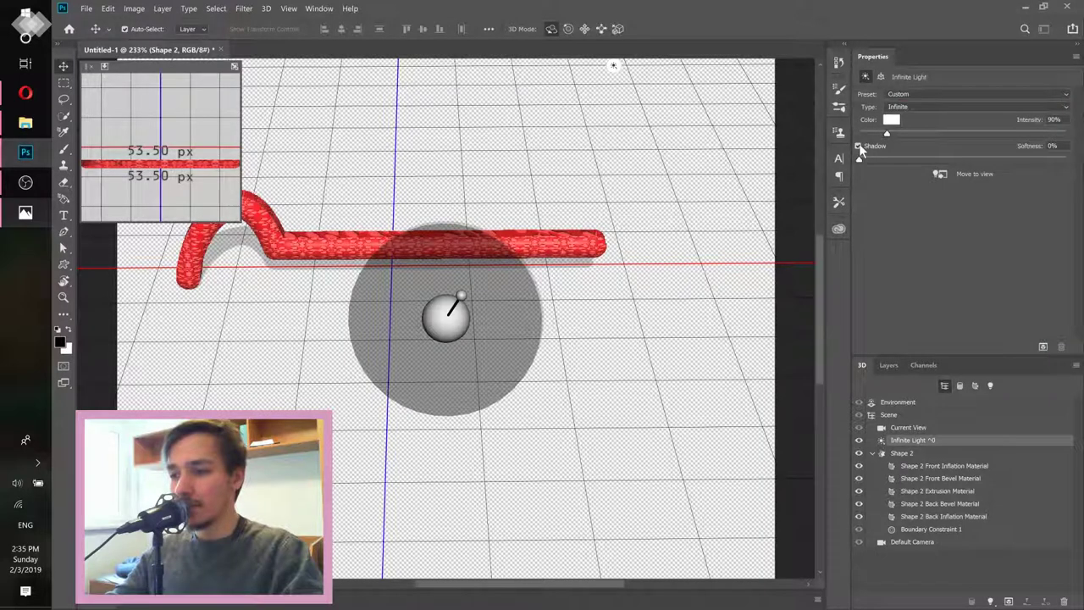
{"action": "left_click", "coordinate": [858, 146]}
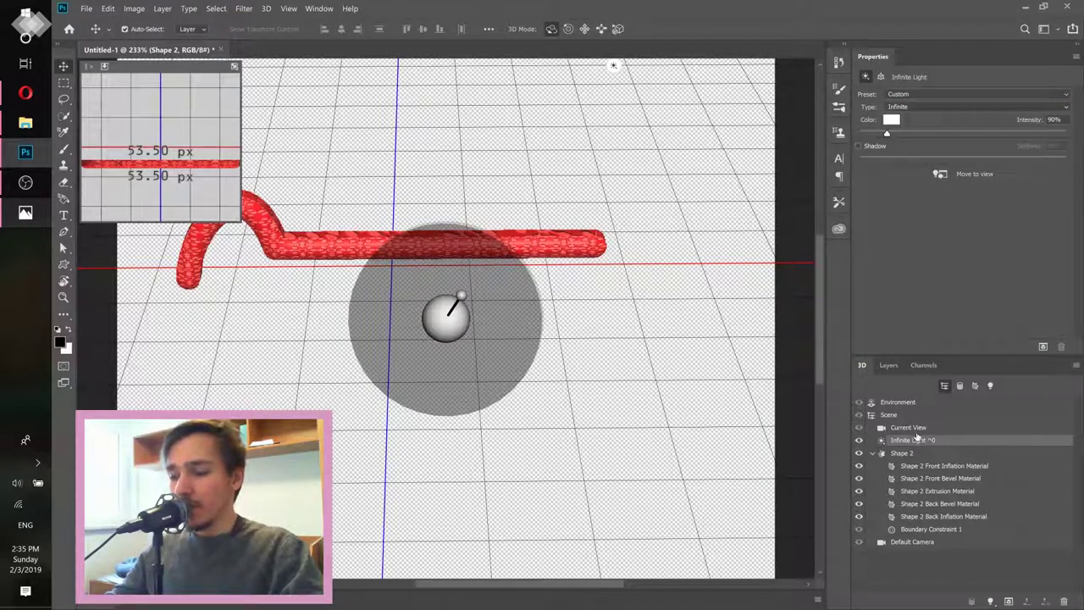
{"action": "left_click", "coordinate": [913, 429]}
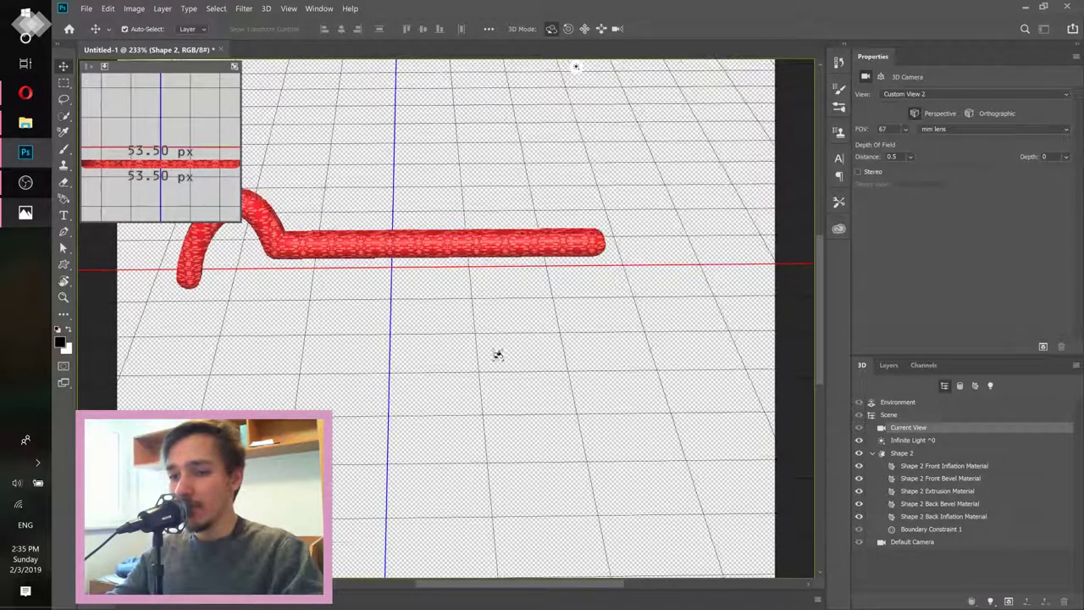
{"action": "left_click", "coordinate": [889, 366]}
{"action": "left_click", "coordinate": [1070, 447]}
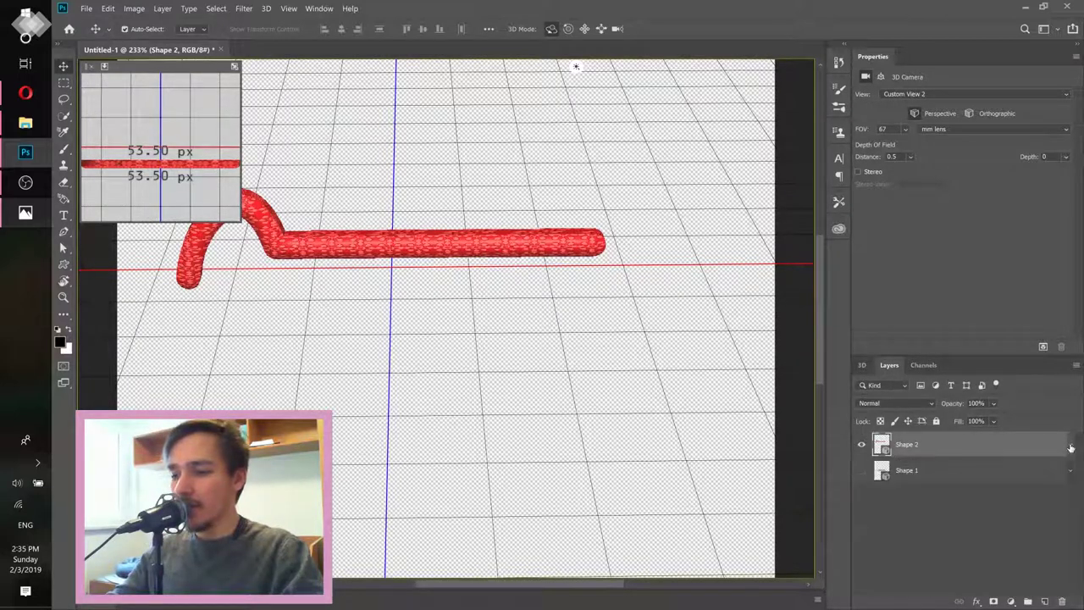
{"action": "left_click", "coordinate": [923, 530]}
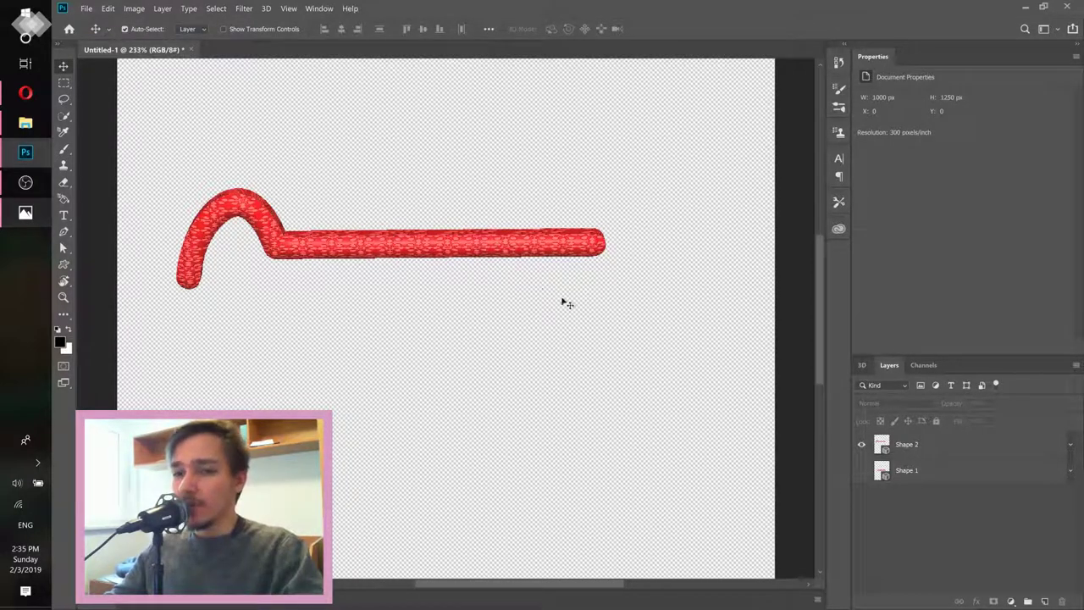
- Drag the portrait photo from the Downloads folder onto the canvas
{"action": "left_click", "coordinate": [25, 122]}
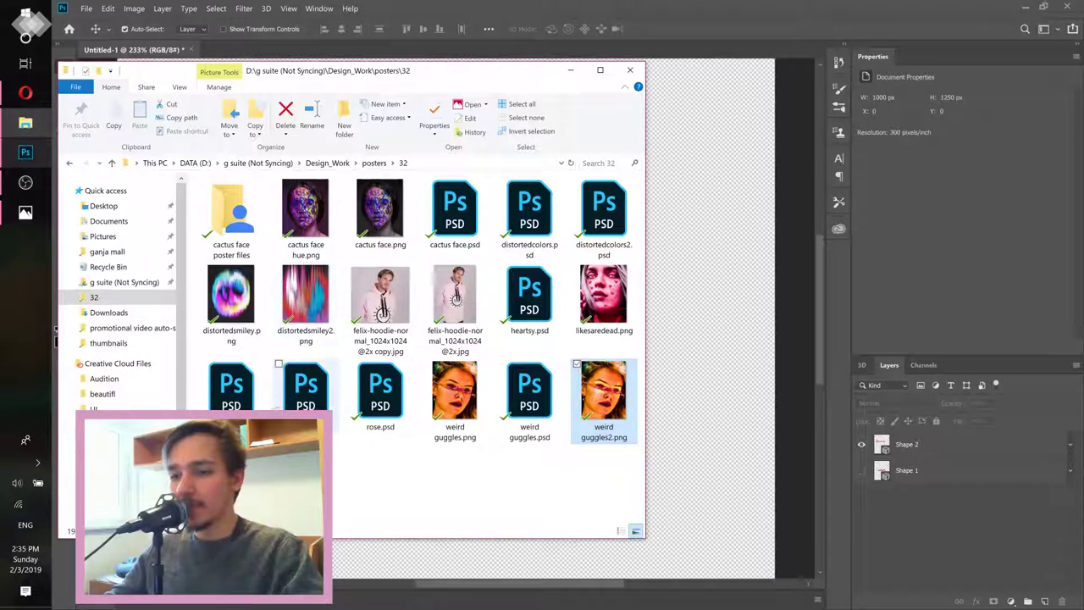
{"action": "left_click", "coordinate": [109, 313]}
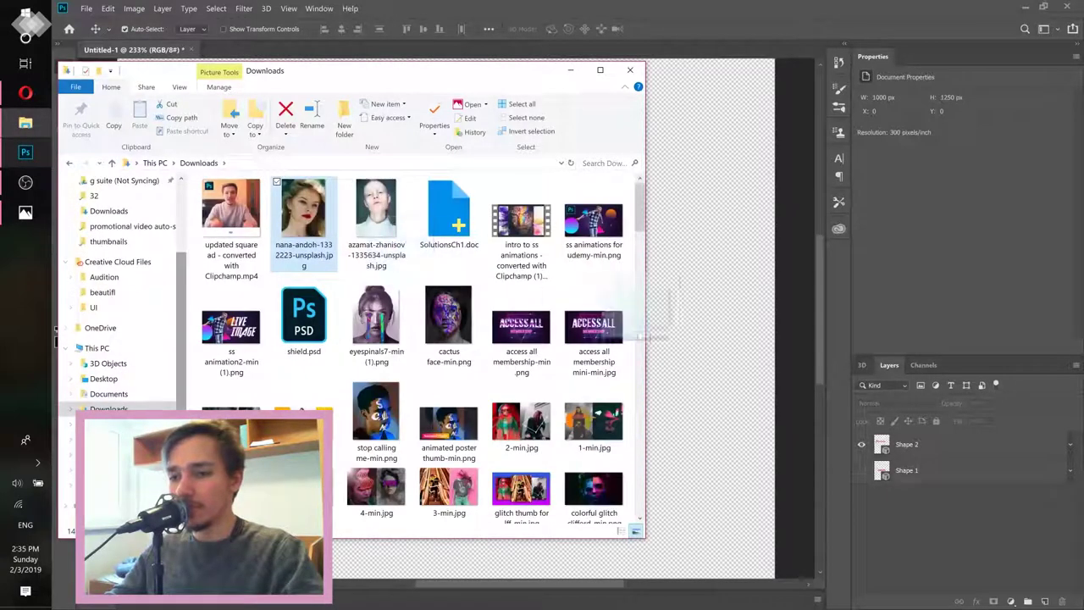
{"action": "left_click_drag", "start_coordinate": [652, 337], "coordinate": [697, 340]}
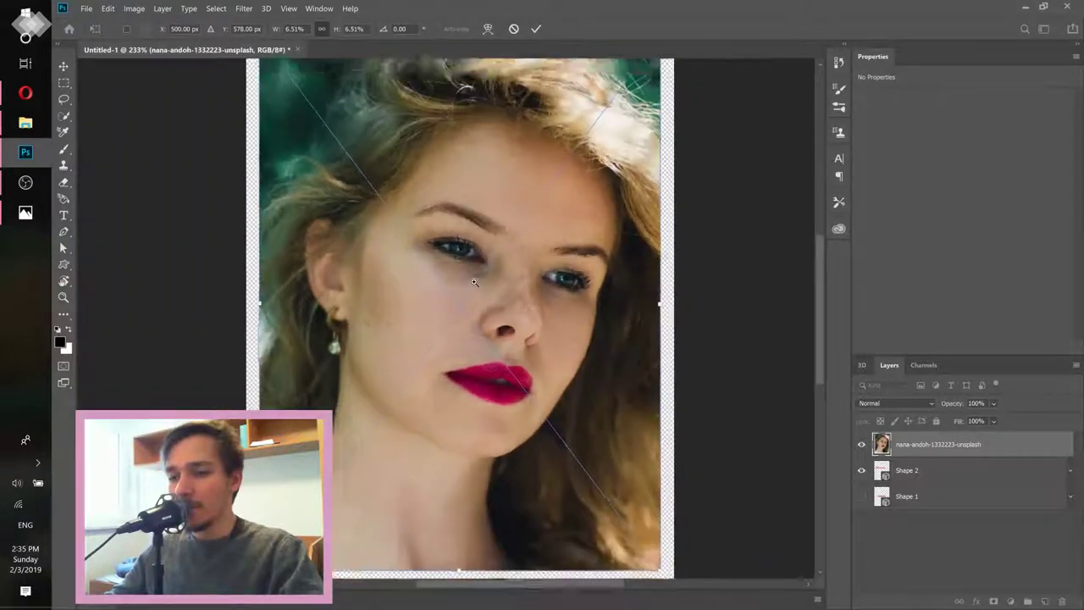
- Scale the portrait to cover the canvas, commit it, and move its layer below the shape layers
{"action": "key", "text": "ctrl+minus"}
{"action": "left_click_drag", "start_coordinate": [539, 238], "coordinate": [539, 282]}
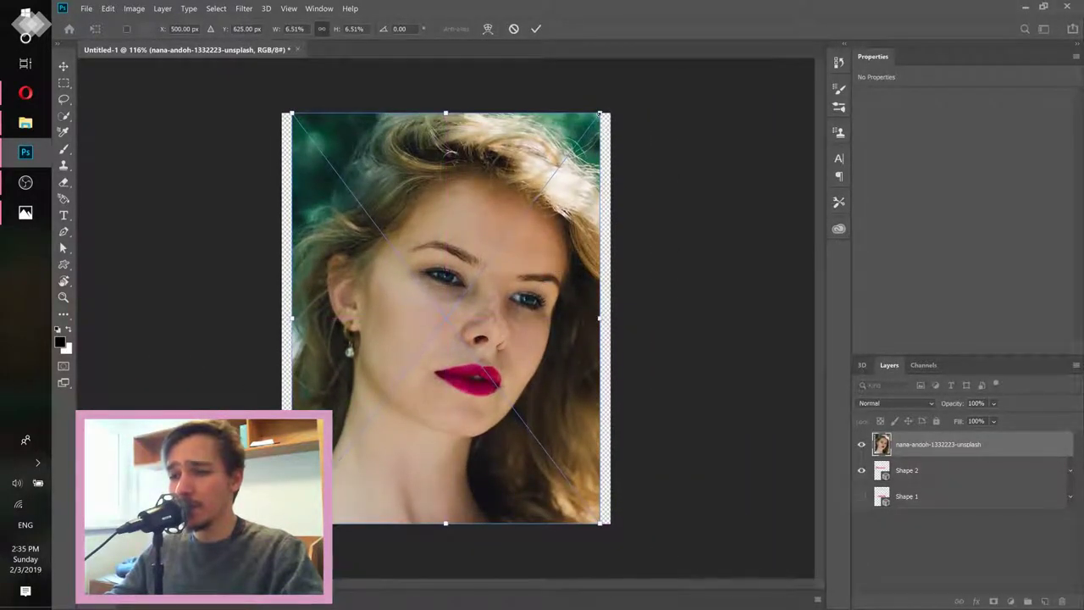
{"action": "left_click_drag", "start_coordinate": [596, 526], "coordinate": [643, 573]}
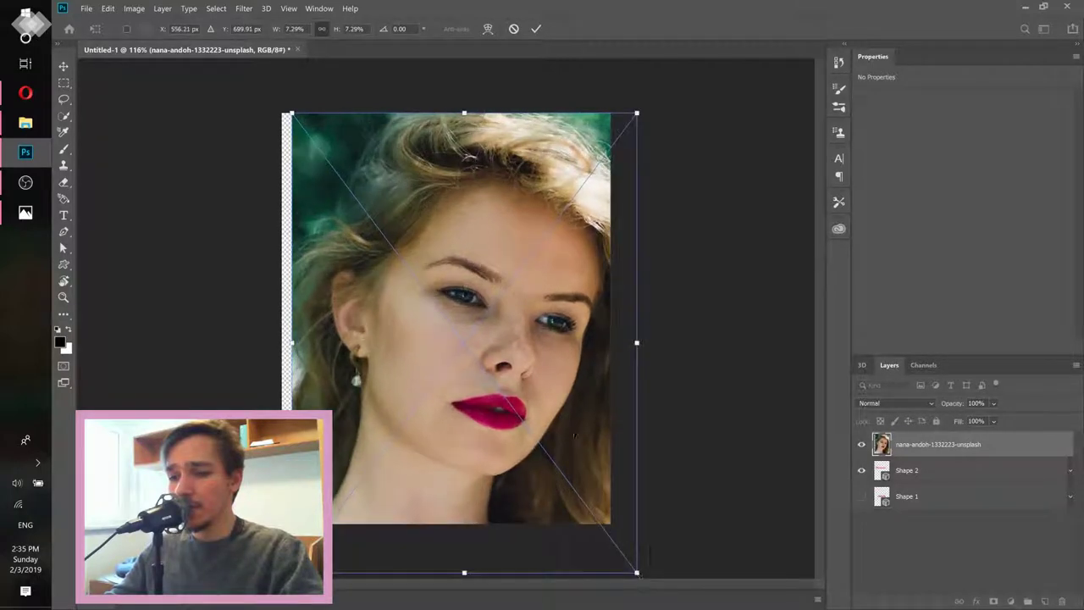
{"action": "key", "text": "ctrl+minus"}
{"action": "left_click_drag", "start_coordinate": [369, 219], "coordinate": [322, 170]}
{"action": "left_click_drag", "start_coordinate": [440, 256], "coordinate": [459, 303]}
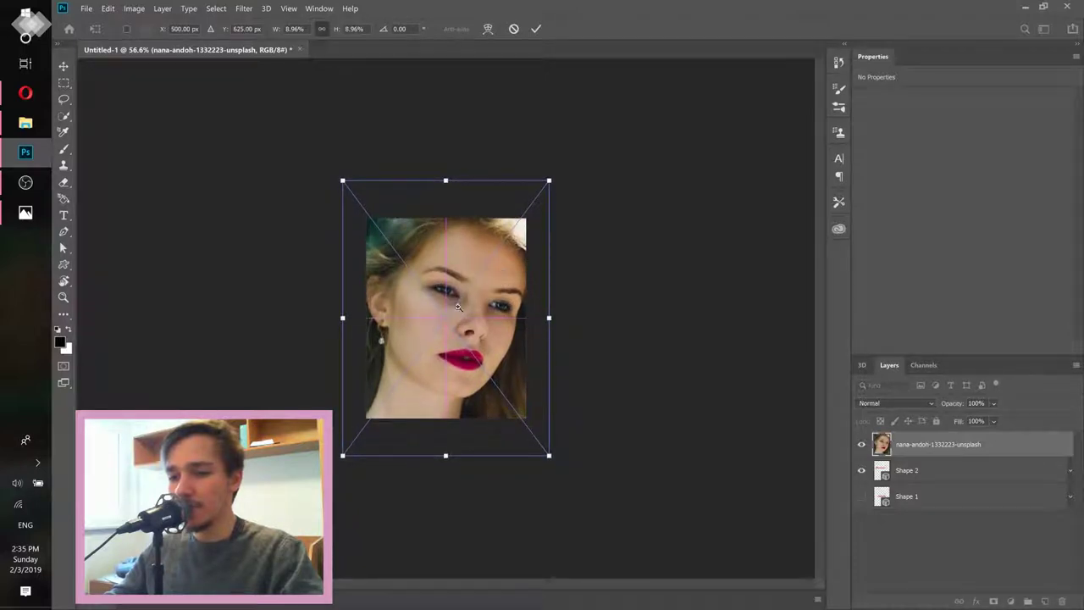
{"action": "key", "text": "ctrl+plus"}
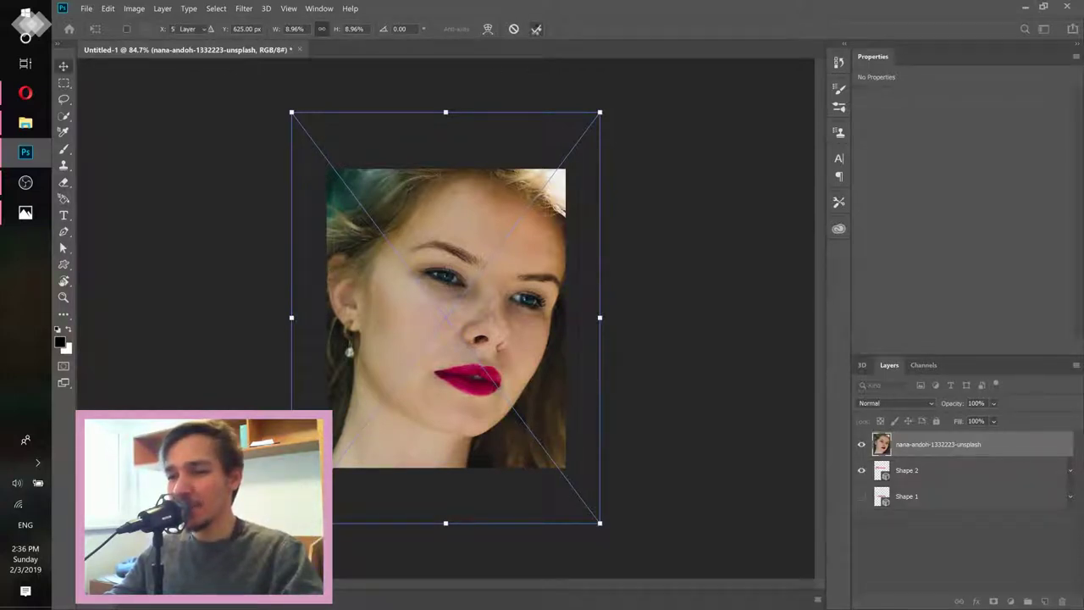
{"action": "left_click", "coordinate": [536, 29]}
{"action": "left_click_drag", "start_coordinate": [932, 447], "coordinate": [938, 512]}
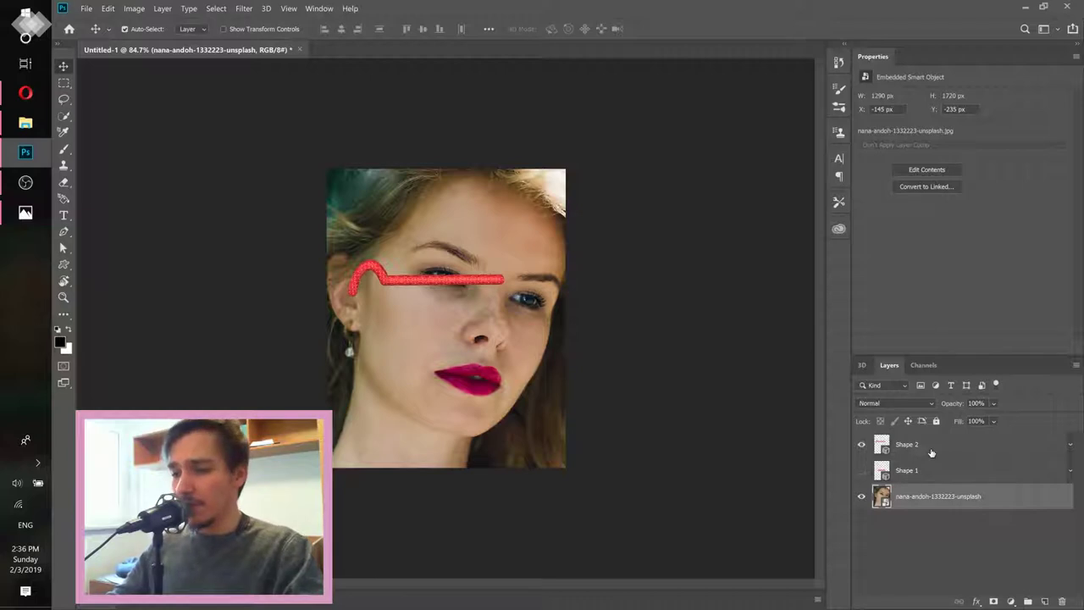
- Show the Shape 1 squiggle, hide the Shape 2 tube, and zoom in on the face
{"action": "left_click", "coordinate": [861, 470]}
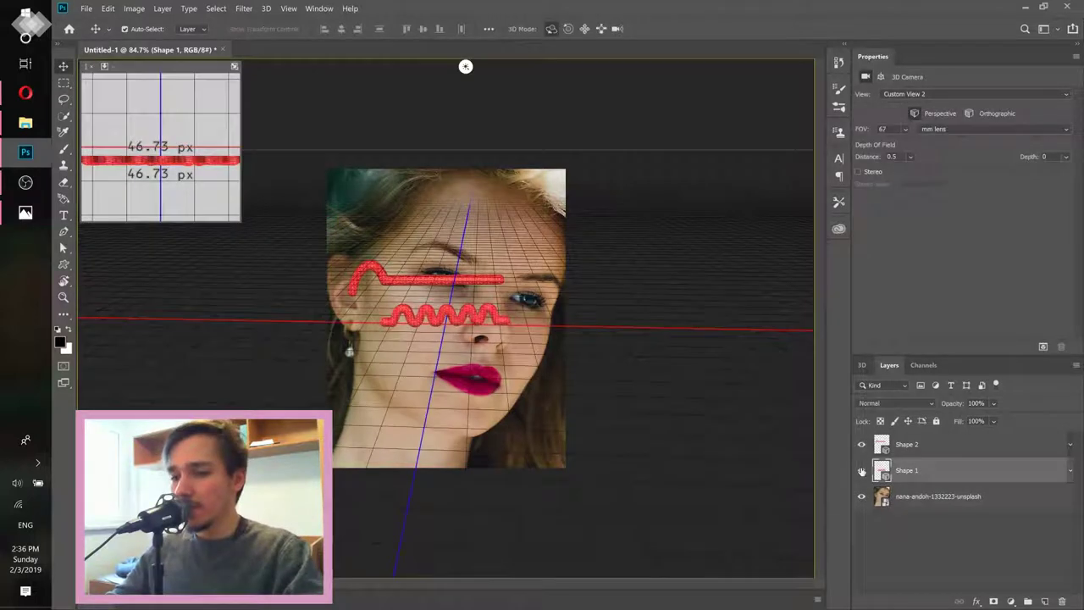
{"action": "left_click", "coordinate": [861, 444]}
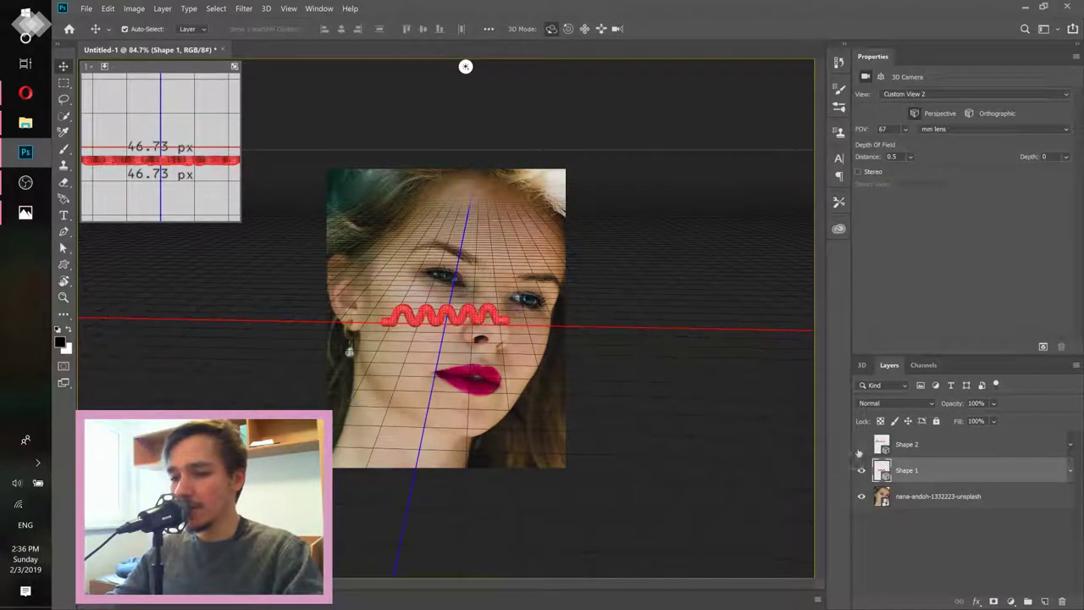
{"action": "scroll", "coordinate": [457, 298], "scroll_direction": "up", "scroll_amount": 3}
{"action": "scroll", "coordinate": [464, 296], "scroll_direction": "up", "scroll_amount": 2}
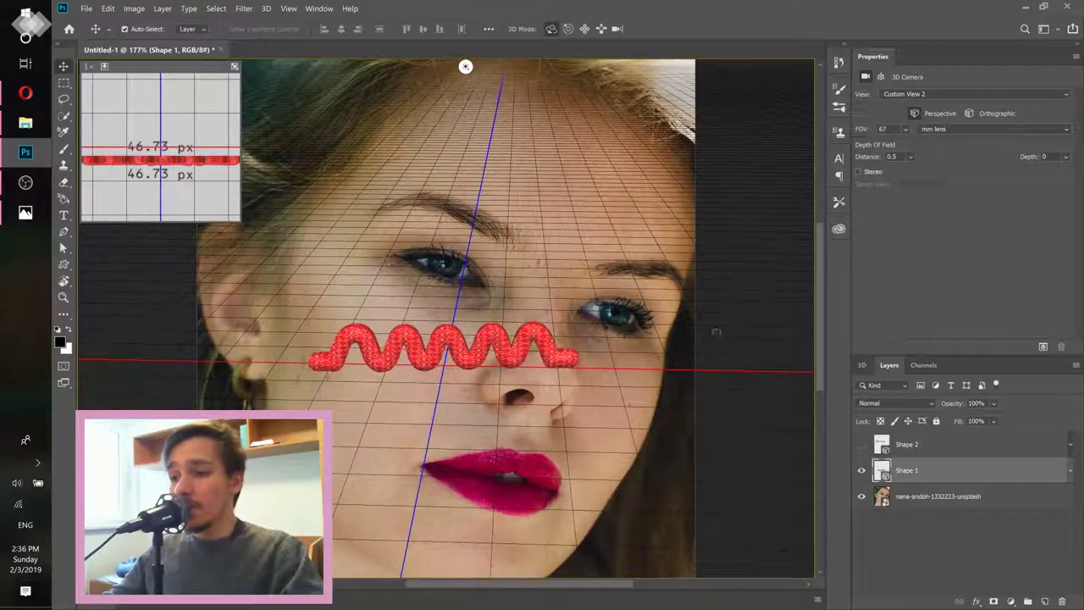
- Switch the panel to the 3D scene contents
{"action": "left_click", "coordinate": [863, 365]}
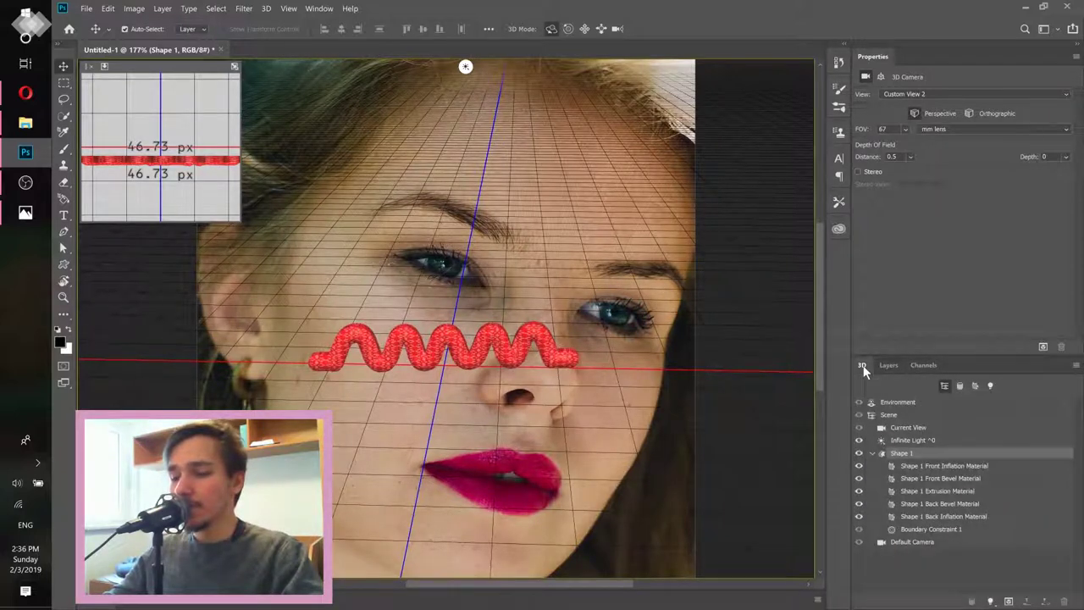
{"action": "left_click", "coordinate": [889, 365]}
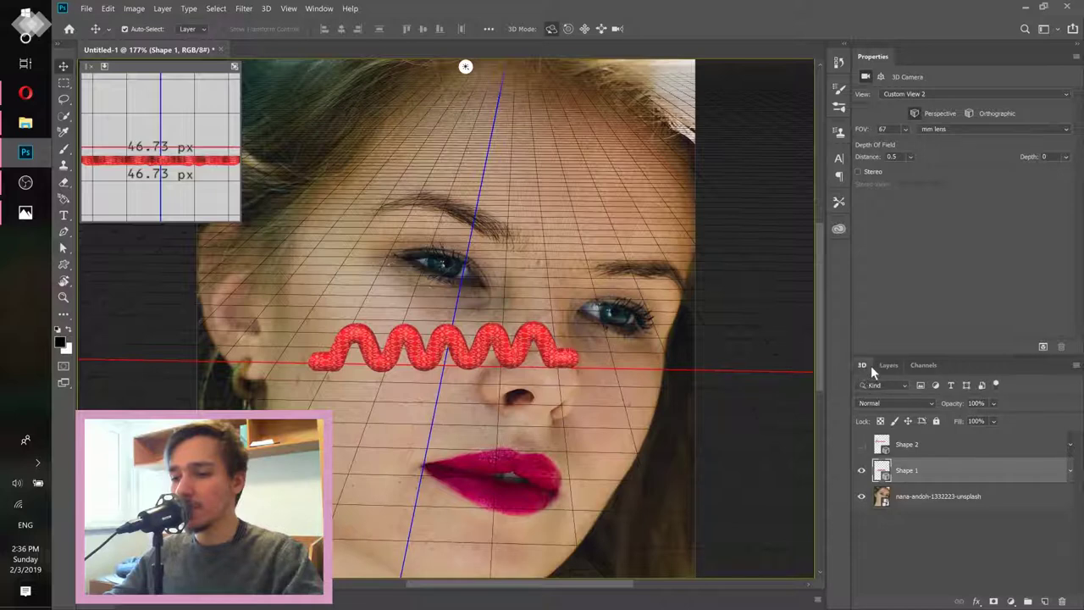
{"action": "left_click", "coordinate": [868, 365]}
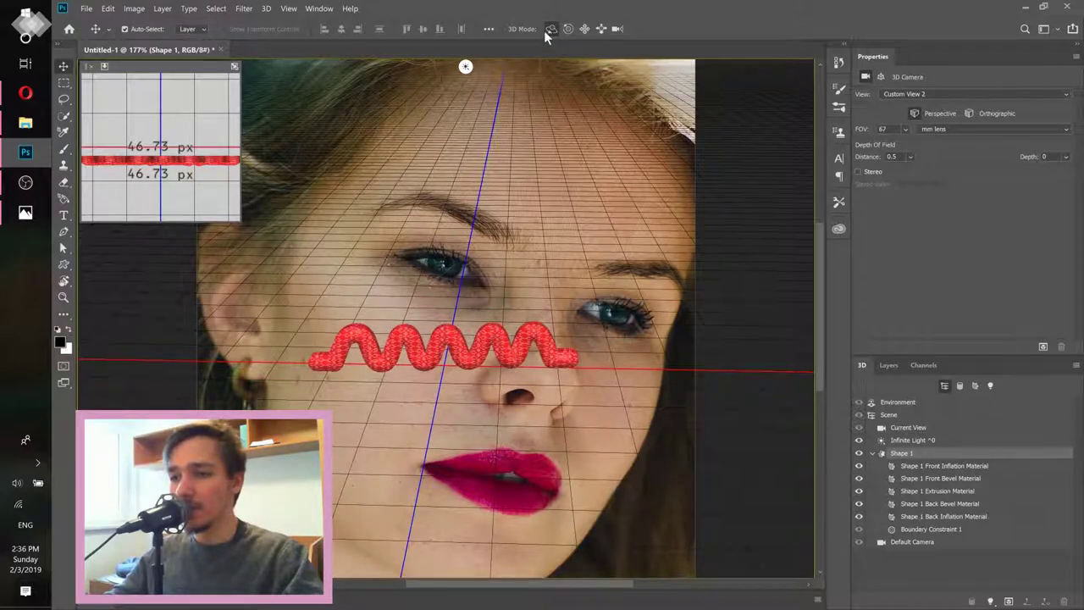
- Tilt the camera view and rotate the Shape 1 squiggle so it runs diagonally
{"action": "left_click", "coordinate": [908, 428]}
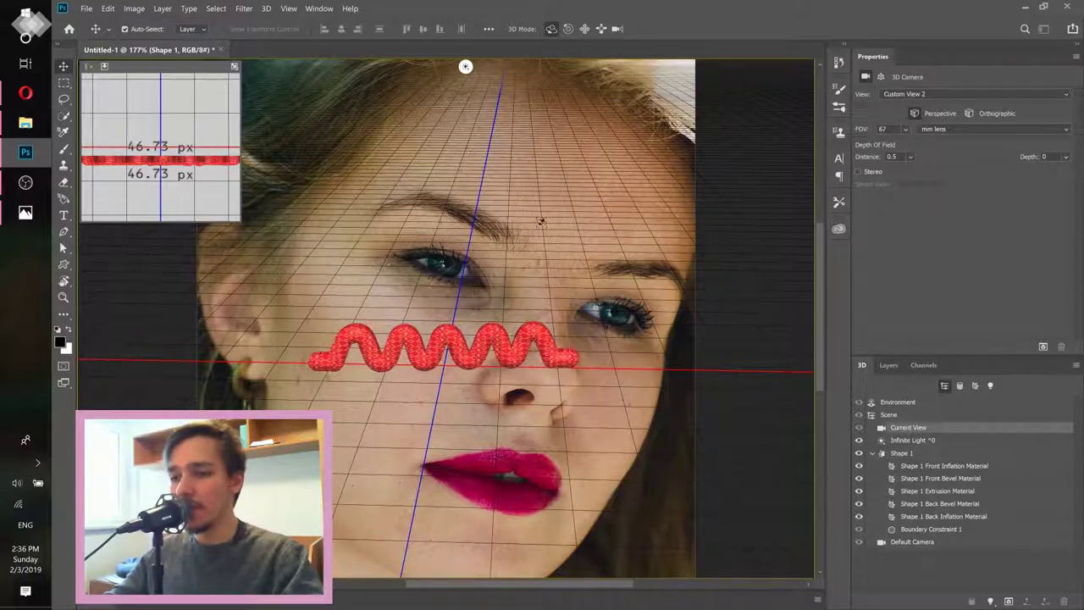
{"action": "left_click_drag", "start_coordinate": [541, 221], "coordinate": [549, 224]}
{"action": "left_click", "coordinate": [896, 455]}
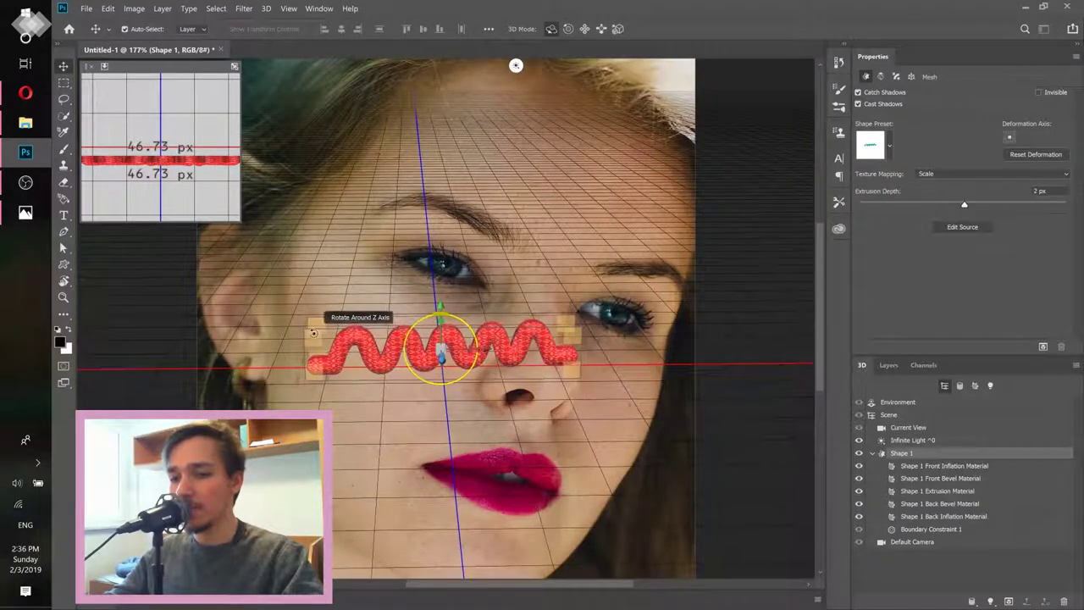
{"action": "mouse_move", "coordinate": [314, 334]}
{"action": "left_mouse_down"}
{"action": "mouse_move", "coordinate": [361, 310]}
{"action": "mouse_move", "coordinate": [329, 313]}
{"action": "left_mouse_up"}
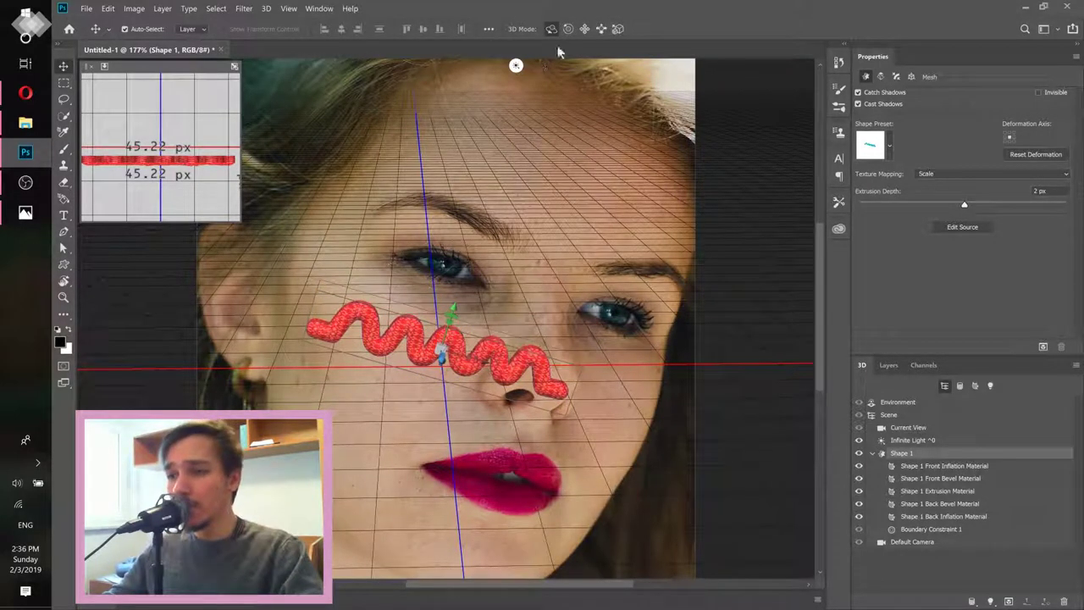
- Move the squiggle along its axes, pushing it in depth and raising it right toward the eyes
{"action": "left_click", "coordinate": [584, 29]}
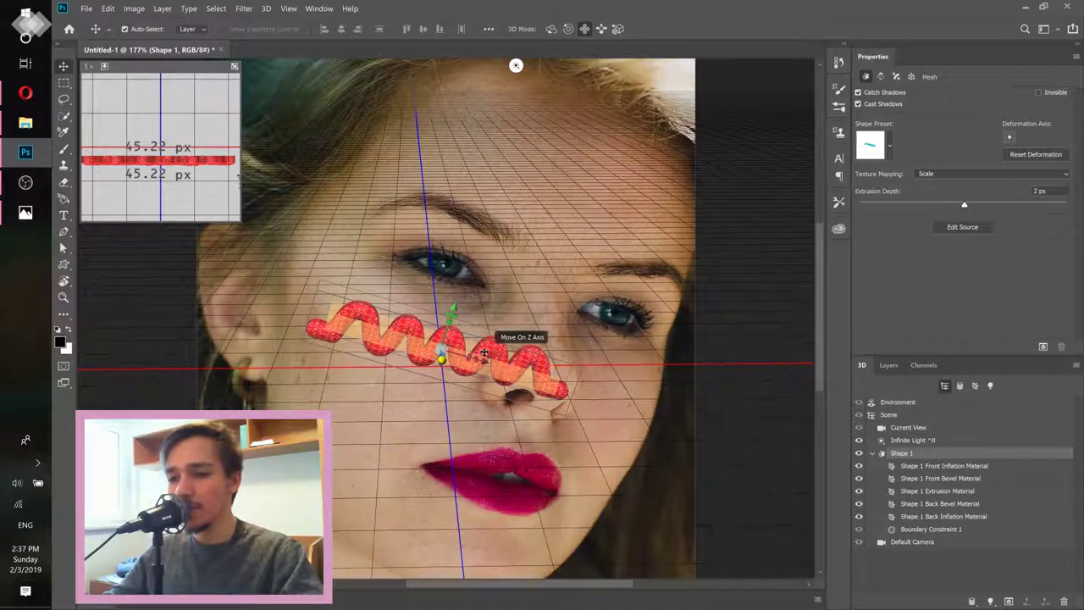
{"action": "mouse_move", "coordinate": [490, 346]}
{"action": "left_mouse_down"}
{"action": "mouse_move", "coordinate": [499, 305]}
{"action": "mouse_move", "coordinate": [438, 292]}
{"action": "mouse_move", "coordinate": [504, 325]}
{"action": "mouse_move", "coordinate": [503, 310]}
{"action": "left_mouse_up"}
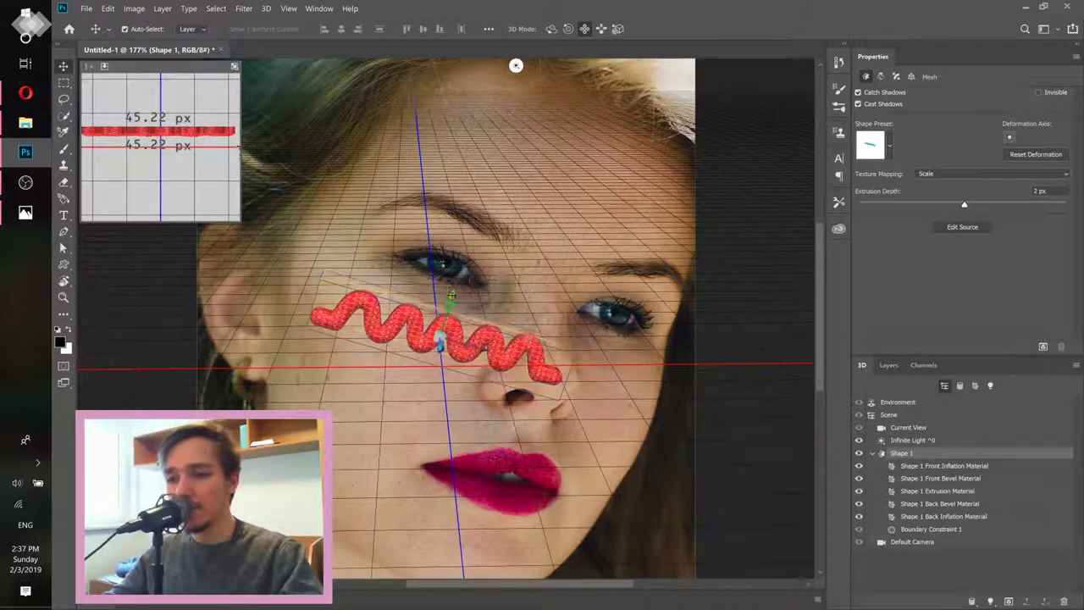
{"action": "left_click_drag", "start_coordinate": [451, 296], "coordinate": [464, 256]}
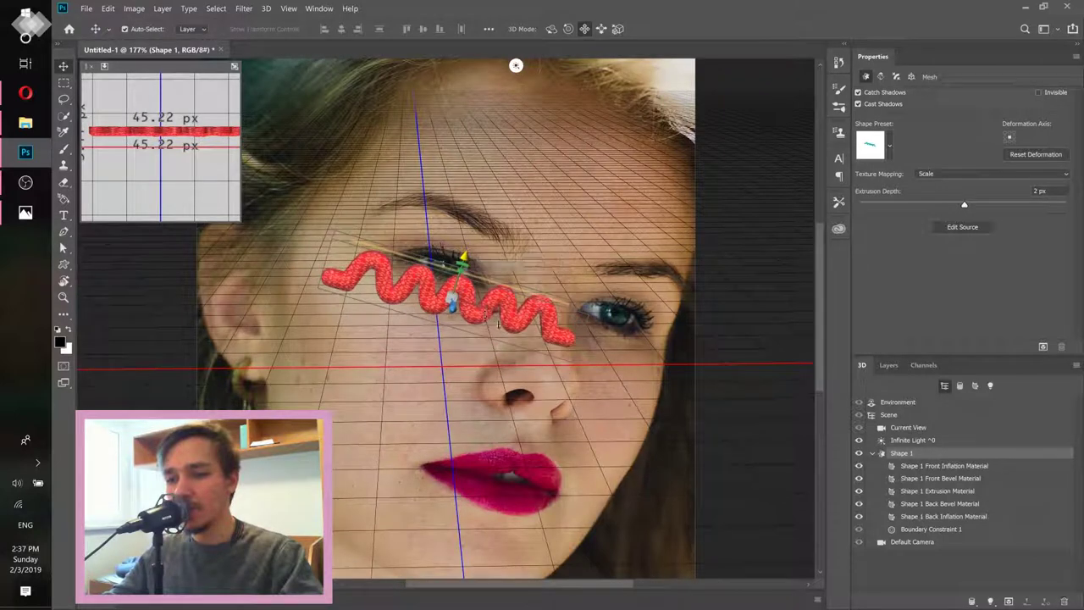
{"action": "mouse_move", "coordinate": [495, 311]}
{"action": "left_mouse_down"}
{"action": "mouse_move", "coordinate": [568, 321]}
{"action": "mouse_move", "coordinate": [556, 323]}
{"action": "left_mouse_up"}
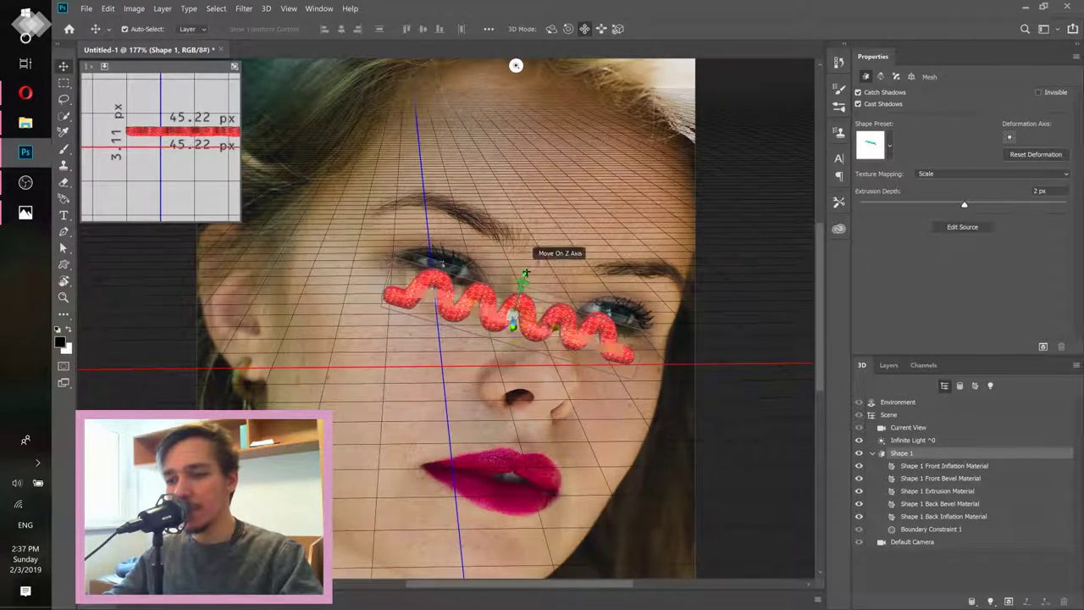
{"action": "mouse_move", "coordinate": [520, 270]}
{"action": "left_mouse_down"}
{"action": "mouse_move", "coordinate": [522, 279]}
{"action": "mouse_move", "coordinate": [524, 269]}
{"action": "left_mouse_up"}
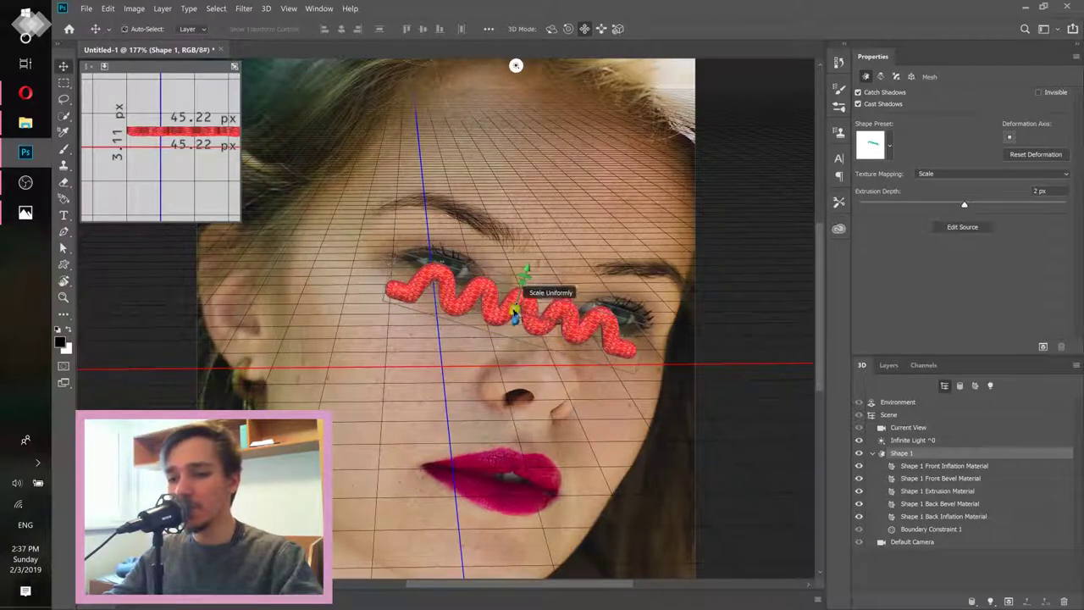
- Enlarge the squiggle uniformly and nudge it up, right and down into place across the eyes
{"action": "scroll", "coordinate": [514, 313], "scroll_direction": "up", "scroll_amount": 5}
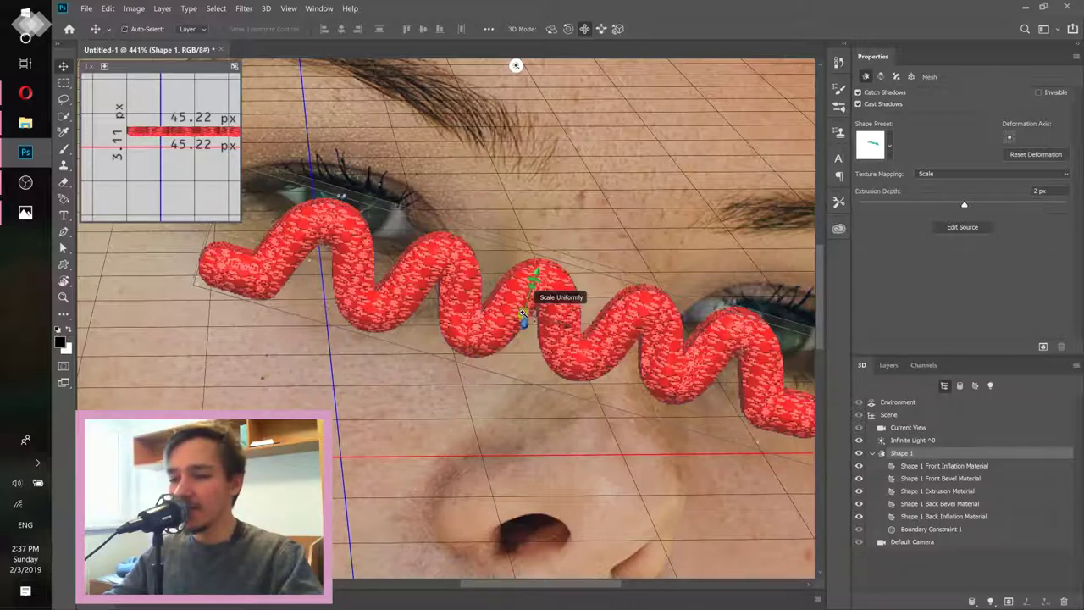
{"action": "scroll", "coordinate": [523, 313], "scroll_direction": "down", "scroll_amount": 5}
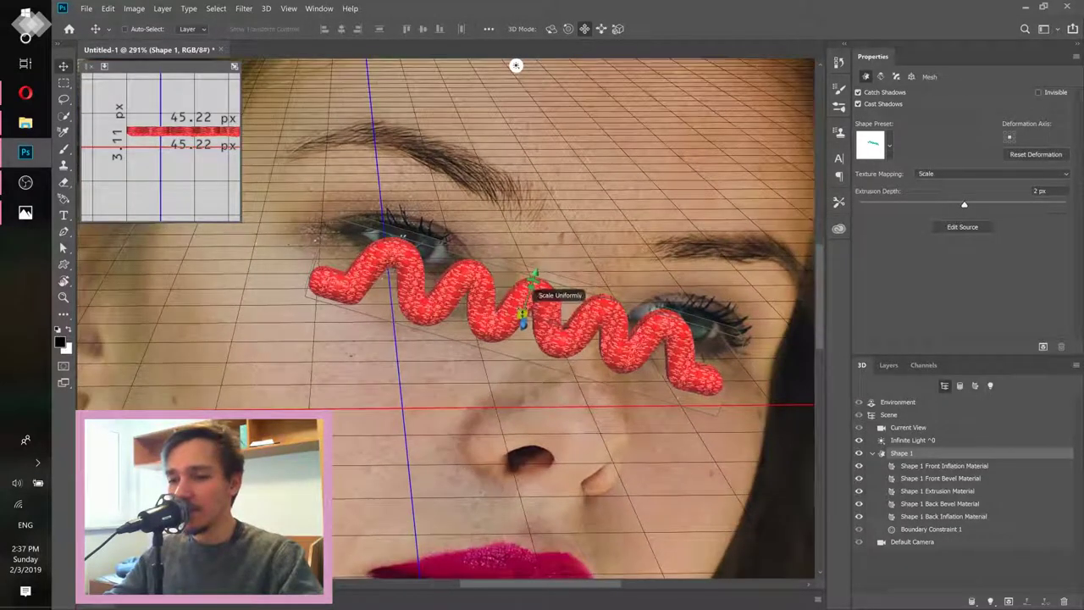
{"action": "left_click_drag", "start_coordinate": [531, 287], "coordinate": [533, 246]}
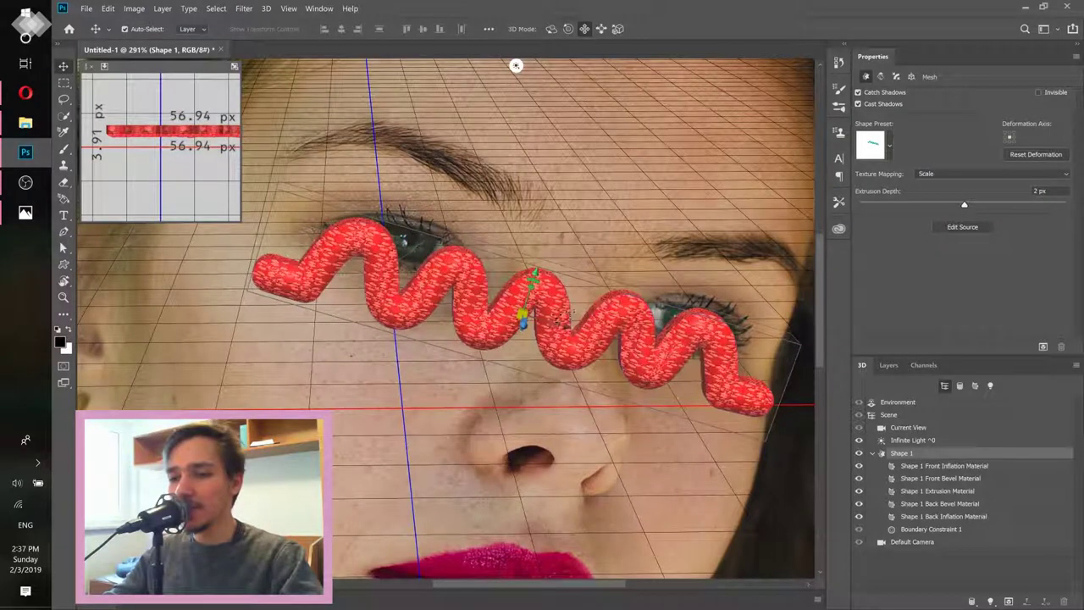
{"action": "scroll", "coordinate": [545, 316], "scroll_direction": "down", "scroll_amount": 5}
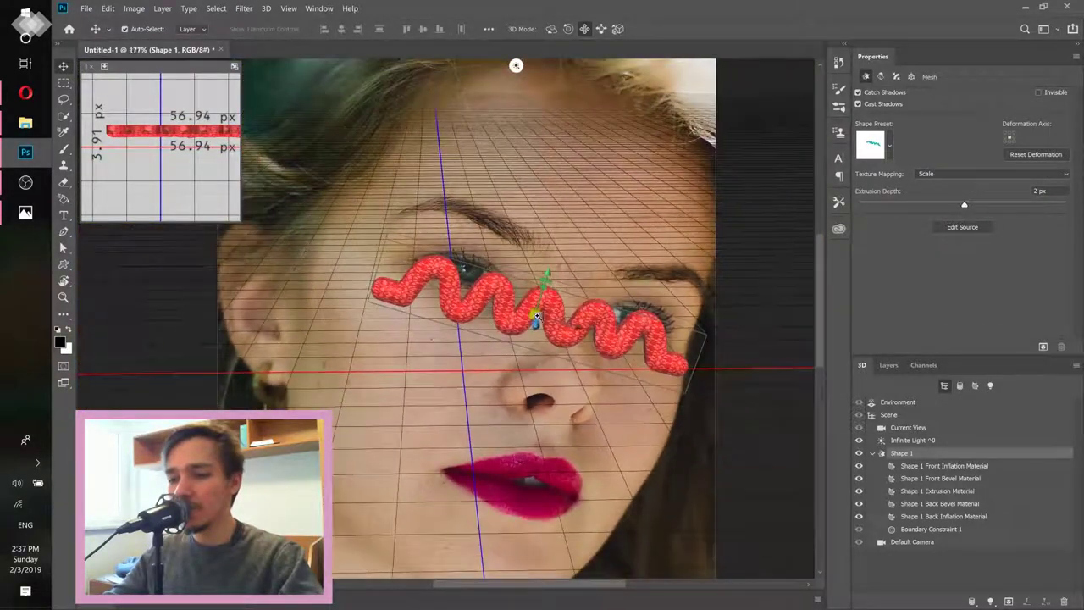
{"action": "left_click_drag", "start_coordinate": [547, 272], "coordinate": [551, 257]}
{"action": "left_click_drag", "start_coordinate": [583, 309], "coordinate": [590, 311]}
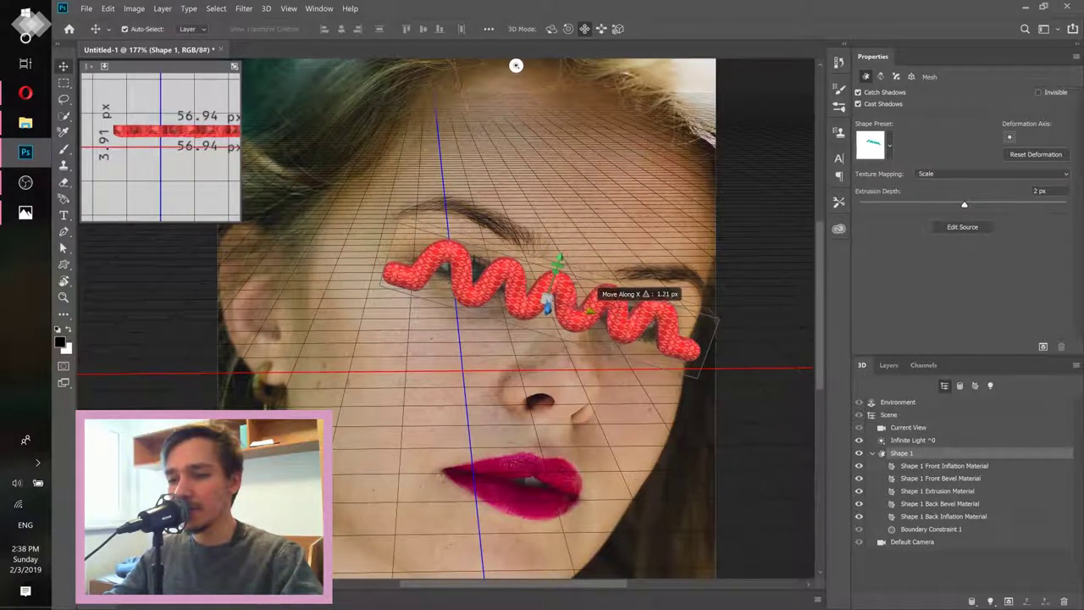
{"action": "left_click_drag", "start_coordinate": [559, 259], "coordinate": [558, 263]}
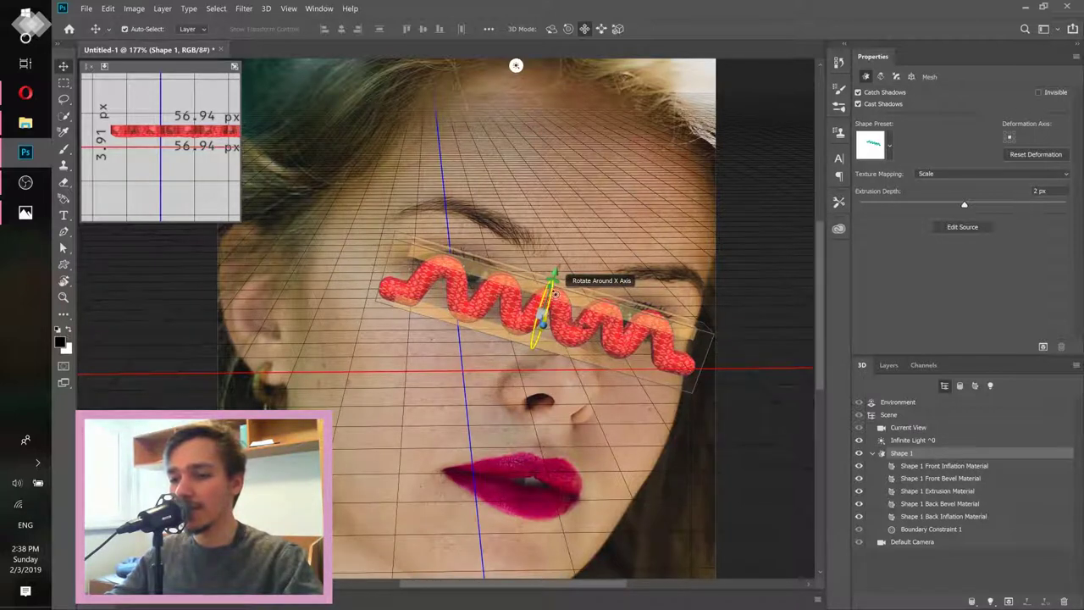
- Fine-tune the squiggle's X, Z and Y rotation against the reference image to lie across both eyes
{"action": "left_click_drag", "start_coordinate": [552, 292], "coordinate": [545, 320]}
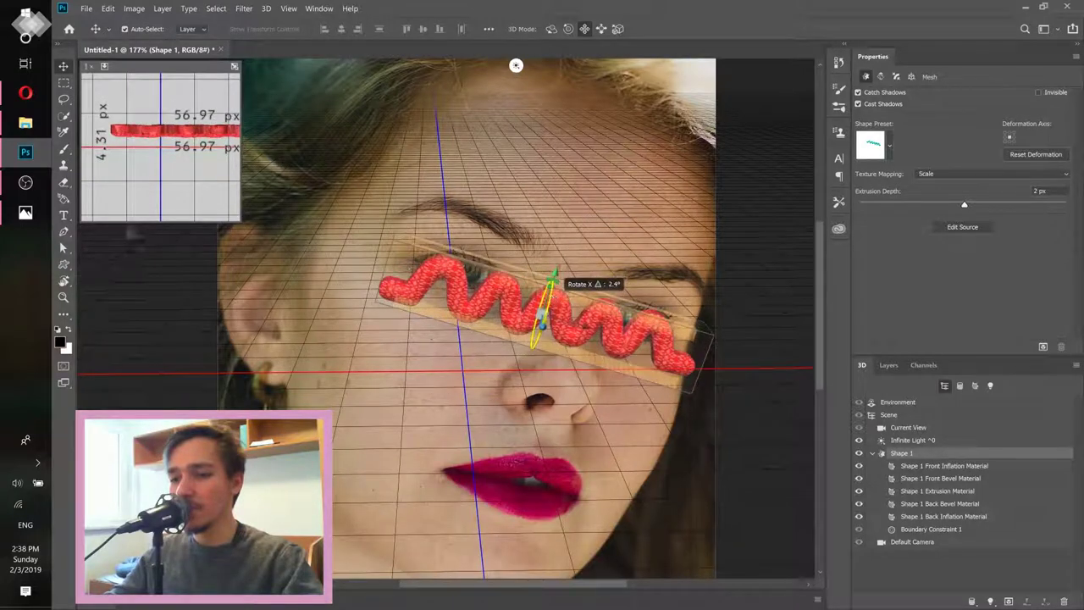
{"action": "left_click", "coordinate": [25, 214]}
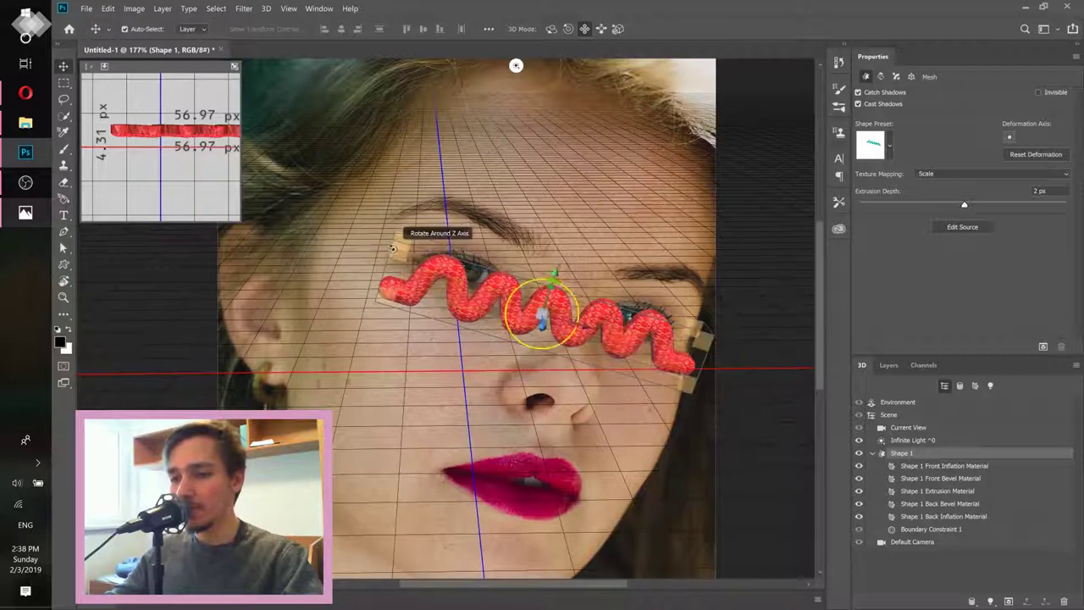
{"action": "left_click_drag", "start_coordinate": [393, 248], "coordinate": [394, 248]}
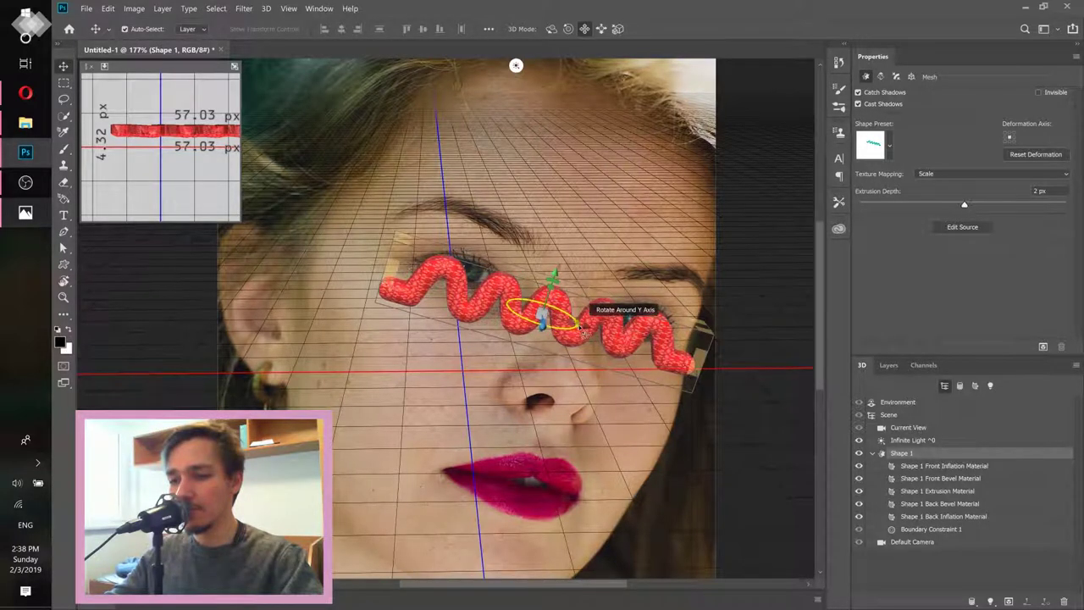
{"action": "mouse_move", "coordinate": [583, 332]}
{"action": "left_mouse_down"}
{"action": "mouse_move", "coordinate": [585, 304]}
{"action": "mouse_move", "coordinate": [569, 331]}
{"action": "mouse_move", "coordinate": [603, 277]}
{"action": "mouse_move", "coordinate": [581, 291]}
{"action": "left_mouse_up"}
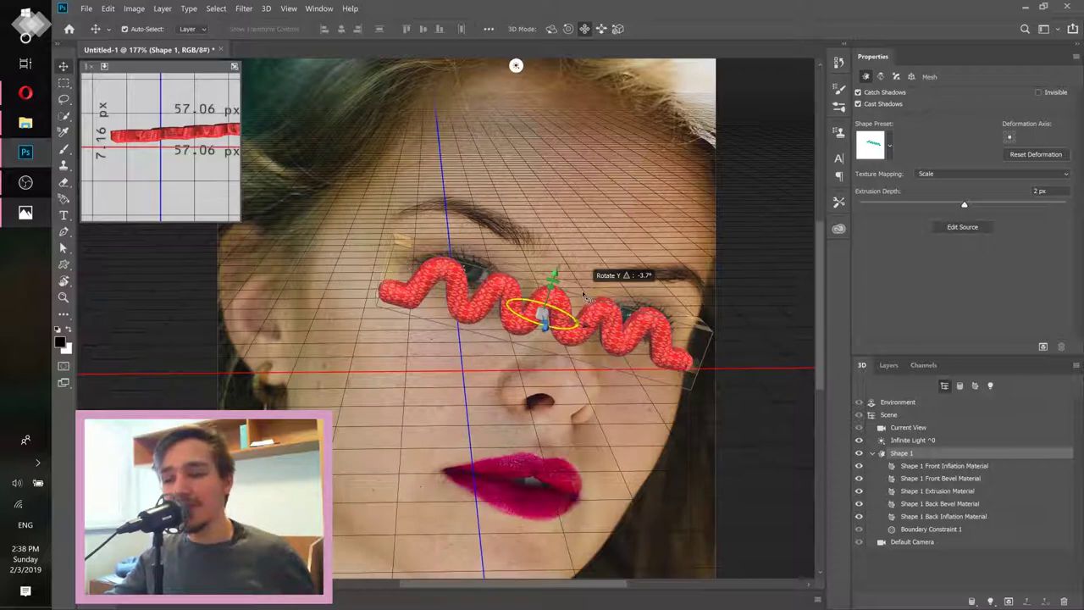
{"action": "left_click_drag", "start_coordinate": [582, 291], "coordinate": [588, 315]}
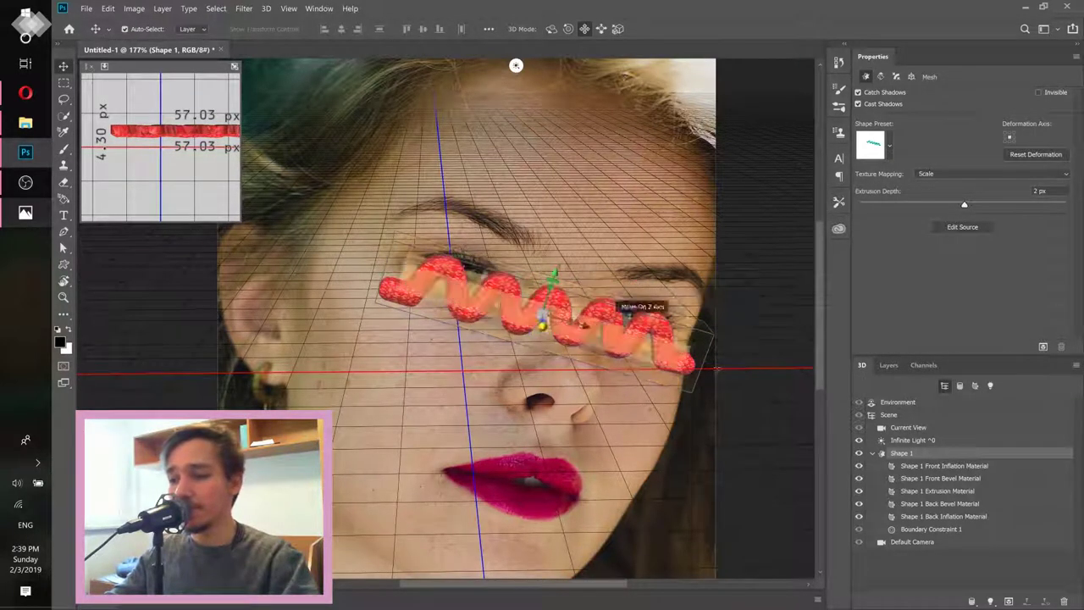
{"action": "scroll", "coordinate": [455, 245], "scroll_direction": "down", "scroll_amount": 3}
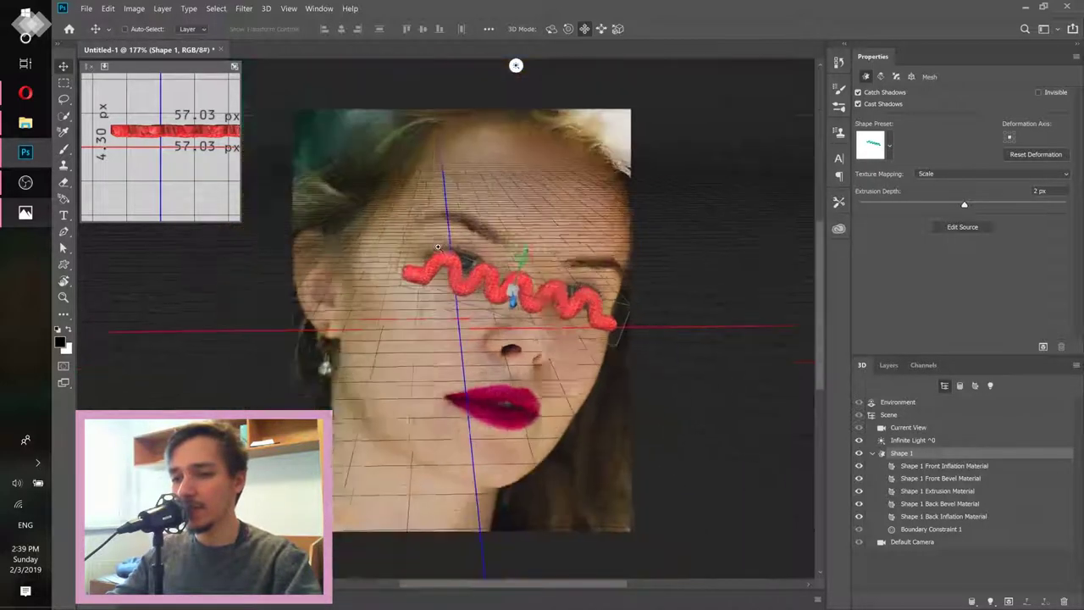
{"action": "scroll", "coordinate": [455, 246], "scroll_direction": "up", "scroll_amount": 1}
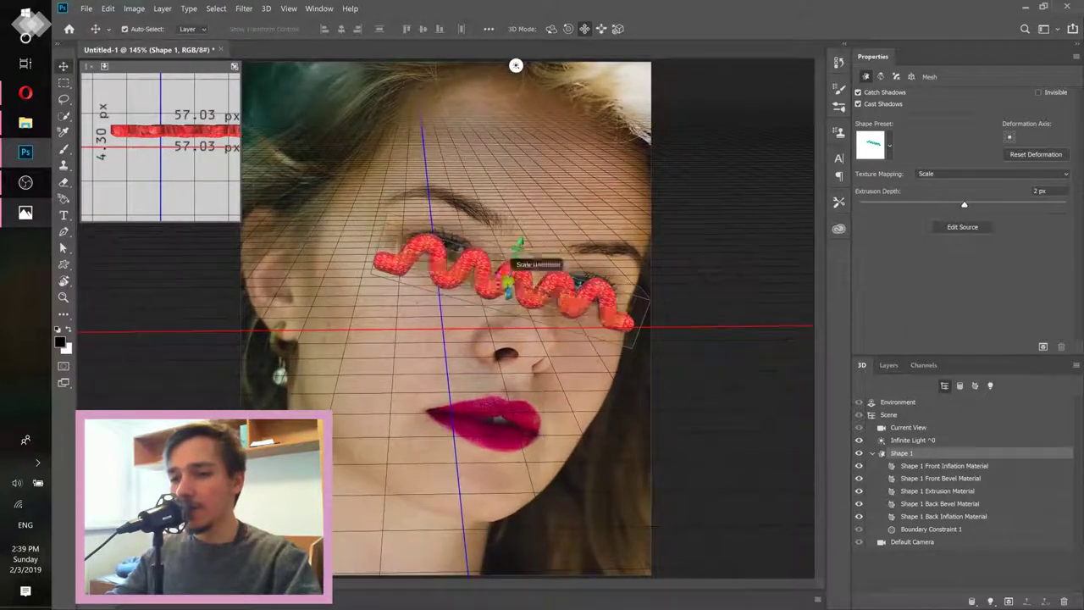
- Make the Shape 2 layer visible and select the Shape 2 object in the 3D scene
{"action": "left_click", "coordinate": [888, 365]}
{"action": "left_click", "coordinate": [914, 449]}
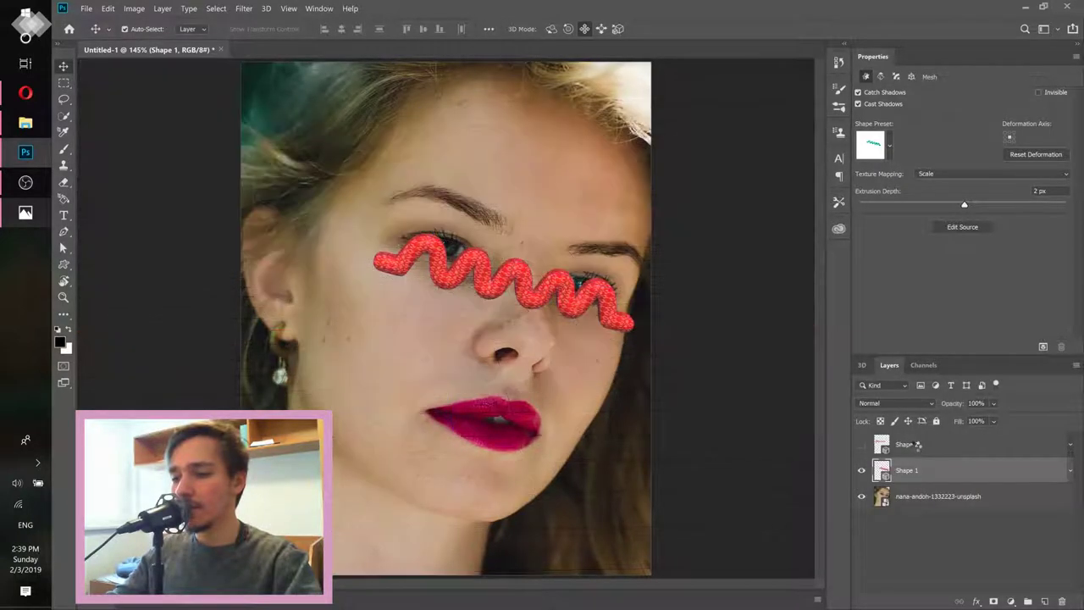
{"action": "left_click", "coordinate": [862, 446]}
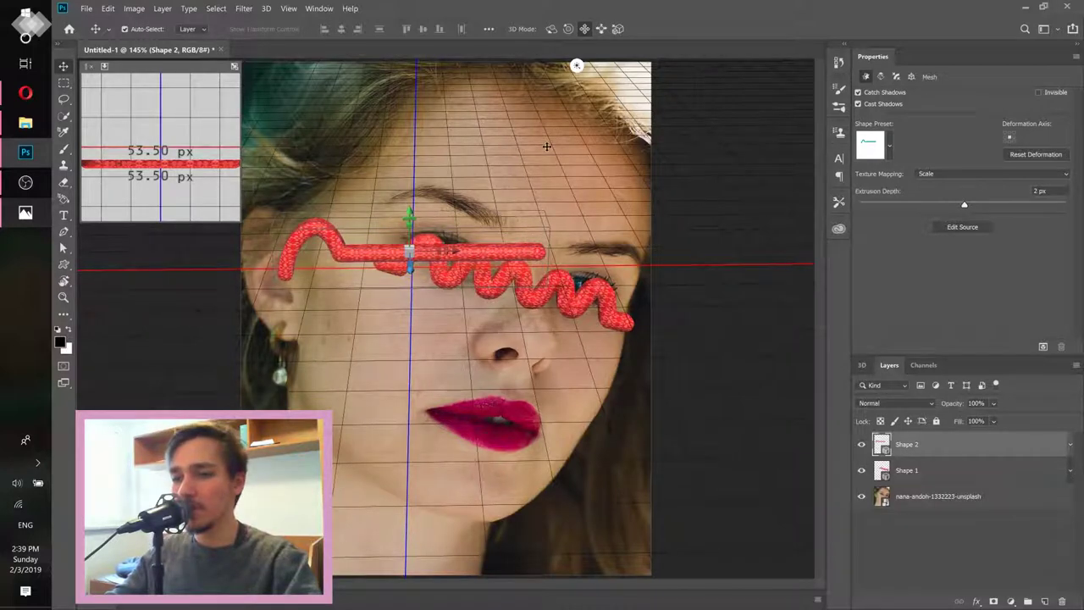
{"action": "left_click", "coordinate": [861, 365]}
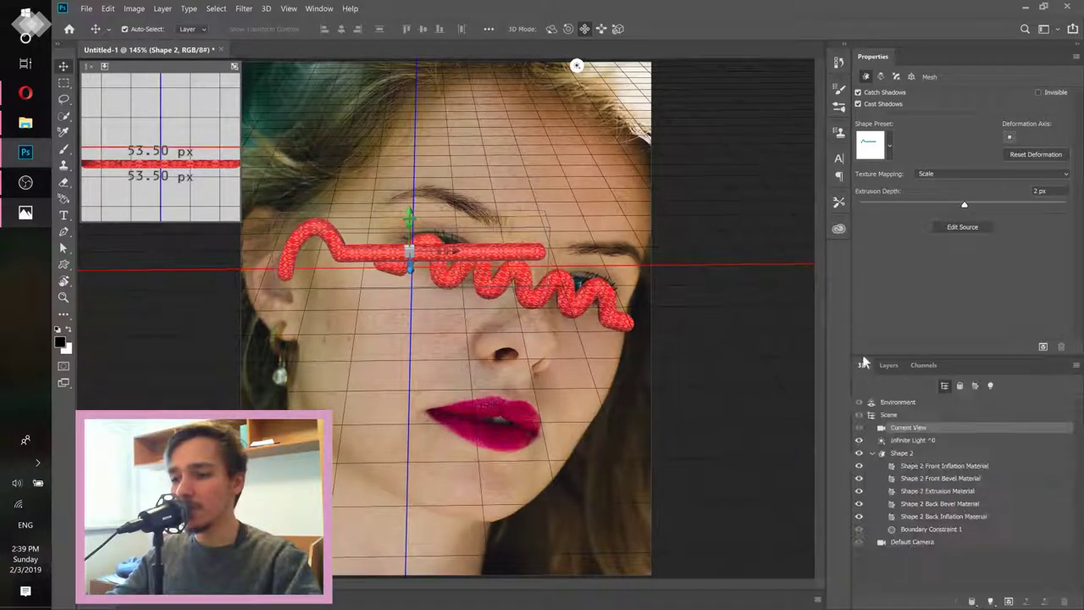
{"action": "left_click", "coordinate": [905, 453]}
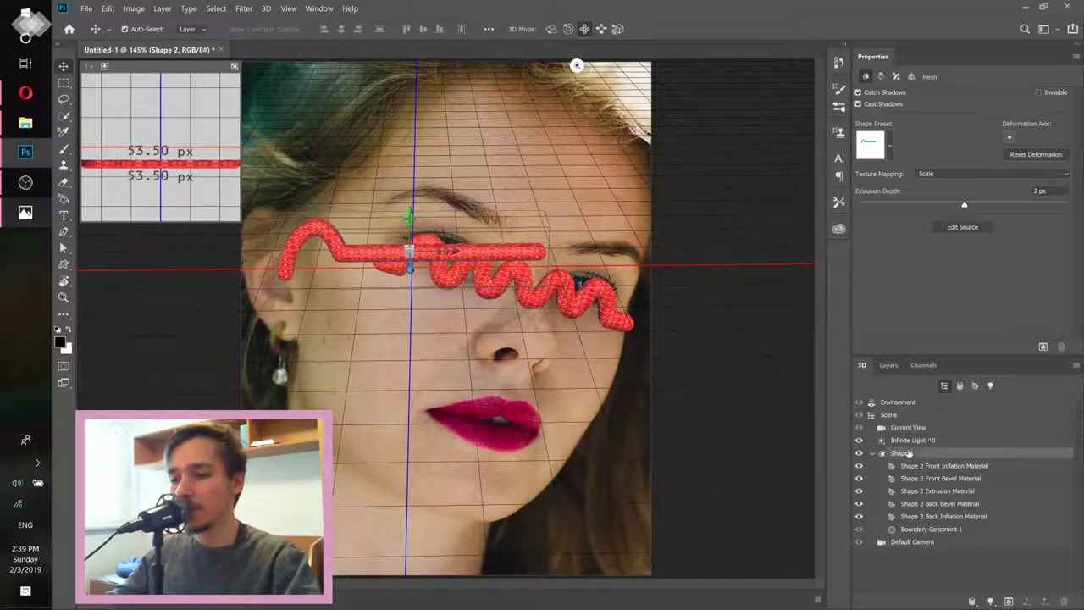
- Rotate the second tube to a diagonal angle and move it left toward the temple
{"action": "left_click", "coordinate": [550, 29]}
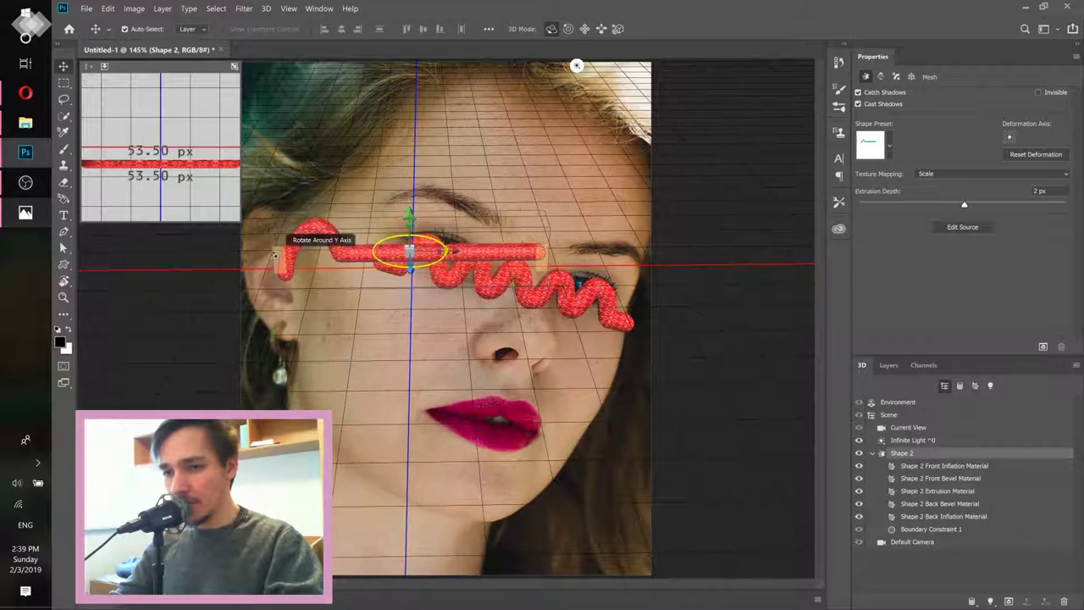
{"action": "left_click_drag", "start_coordinate": [275, 255], "coordinate": [362, 194]}
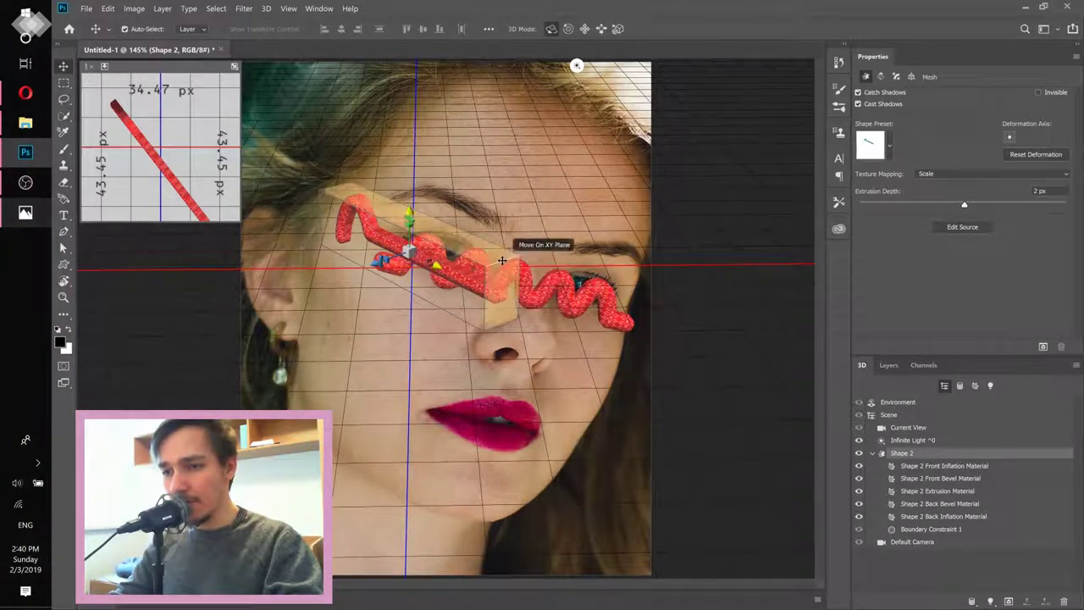
{"action": "mouse_move", "coordinate": [502, 265]}
{"action": "left_mouse_down"}
{"action": "mouse_move", "coordinate": [499, 231]}
{"action": "mouse_move", "coordinate": [496, 251]}
{"action": "left_mouse_up"}
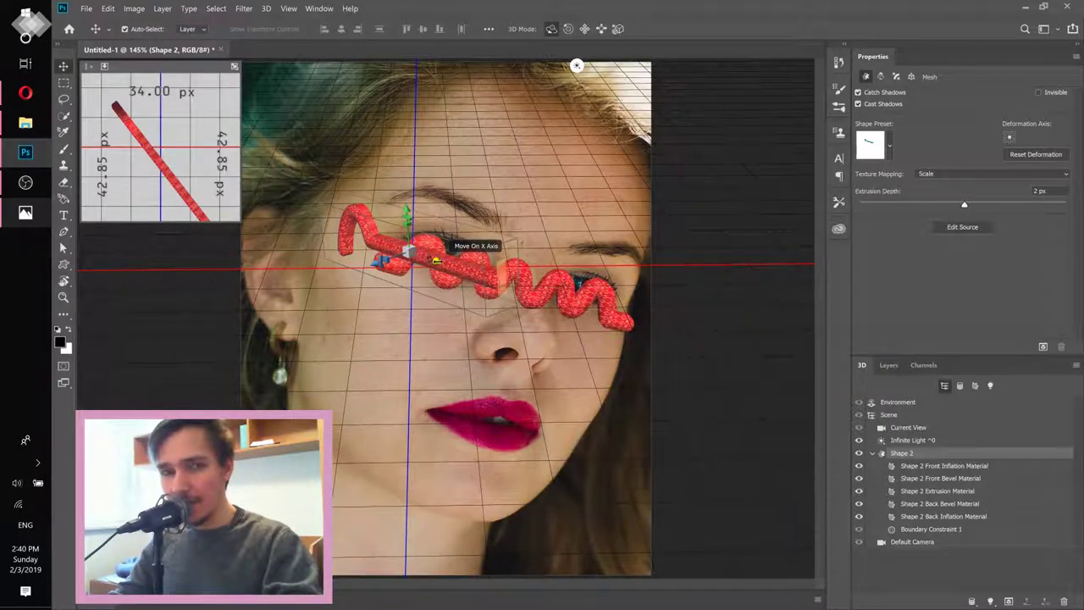
{"action": "left_click_drag", "start_coordinate": [438, 261], "coordinate": [365, 228]}
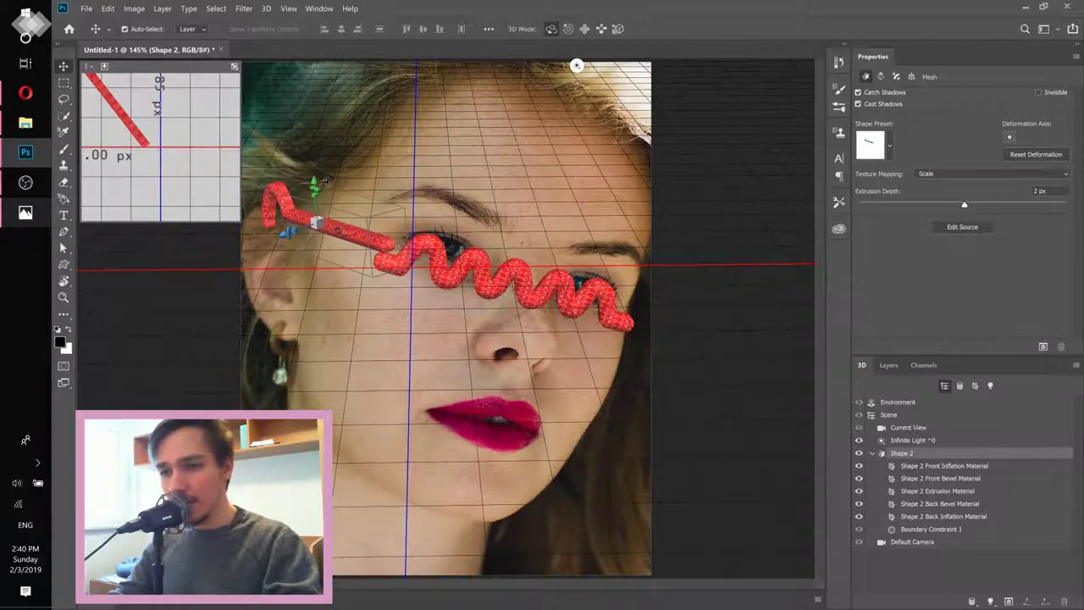
- Lower Shape 2, turn it on its Y axis, tilt its hooked end on X, then raise it slightly
{"action": "left_click_drag", "start_coordinate": [314, 181], "coordinate": [313, 187]}
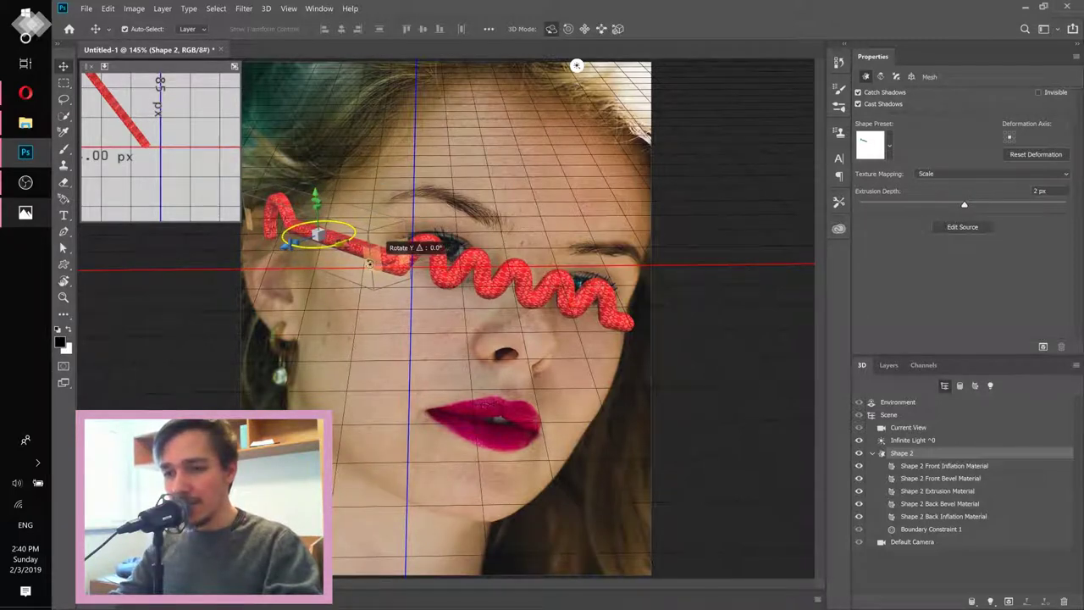
{"action": "left_click_drag", "start_coordinate": [369, 264], "coordinate": [327, 264]}
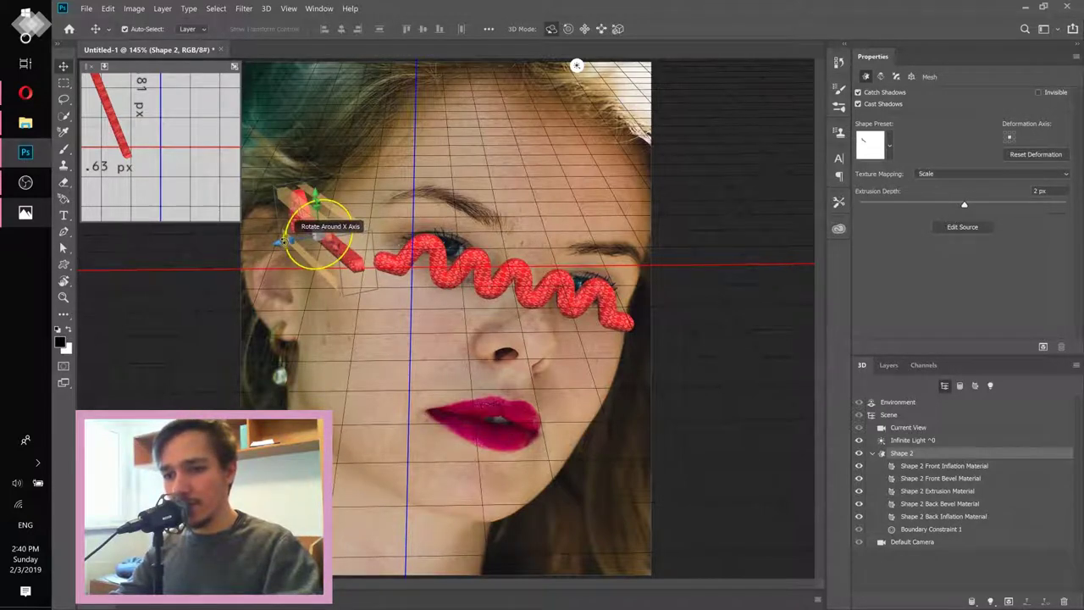
{"action": "left_click_drag", "start_coordinate": [296, 222], "coordinate": [310, 207]}
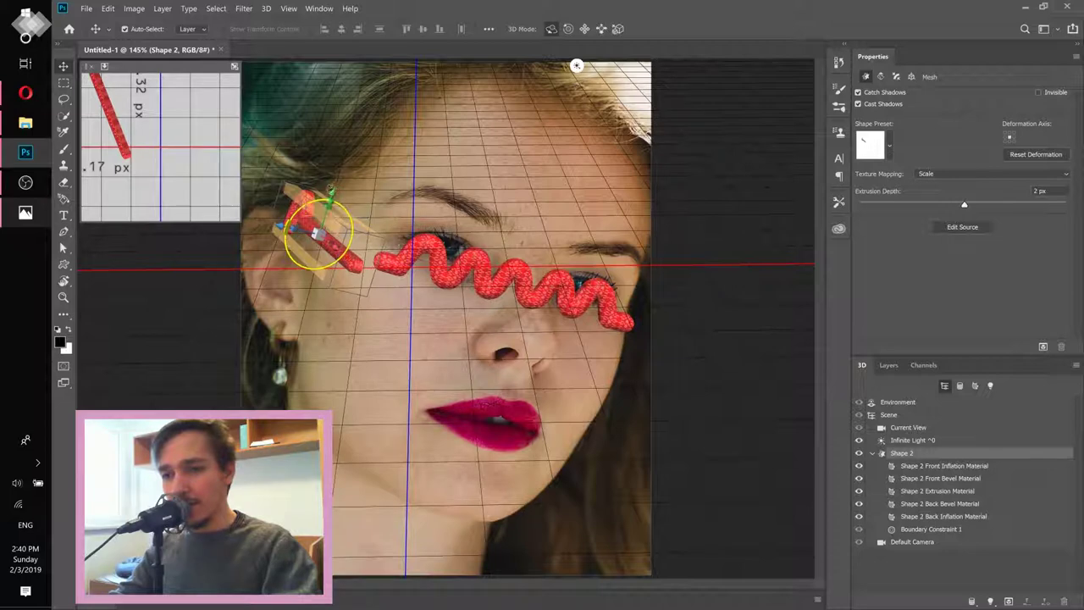
{"action": "left_click_drag", "start_coordinate": [332, 189], "coordinate": [357, 226]}
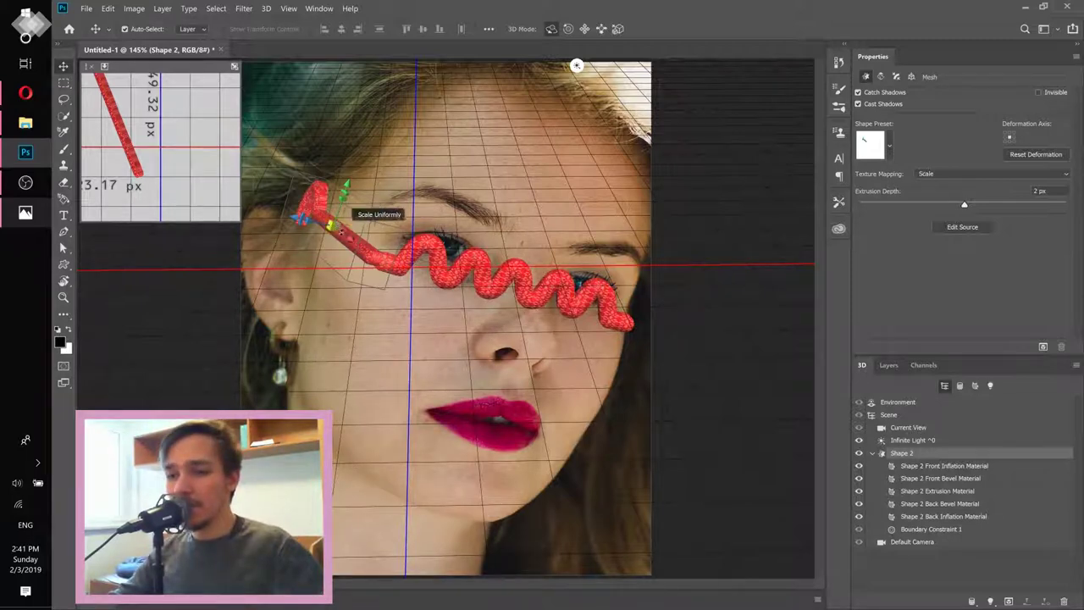
- Stretch the straight tube along its length and move it up and left toward the temple
{"action": "scroll", "coordinate": [343, 241], "scroll_direction": "up", "scroll_amount": 4}
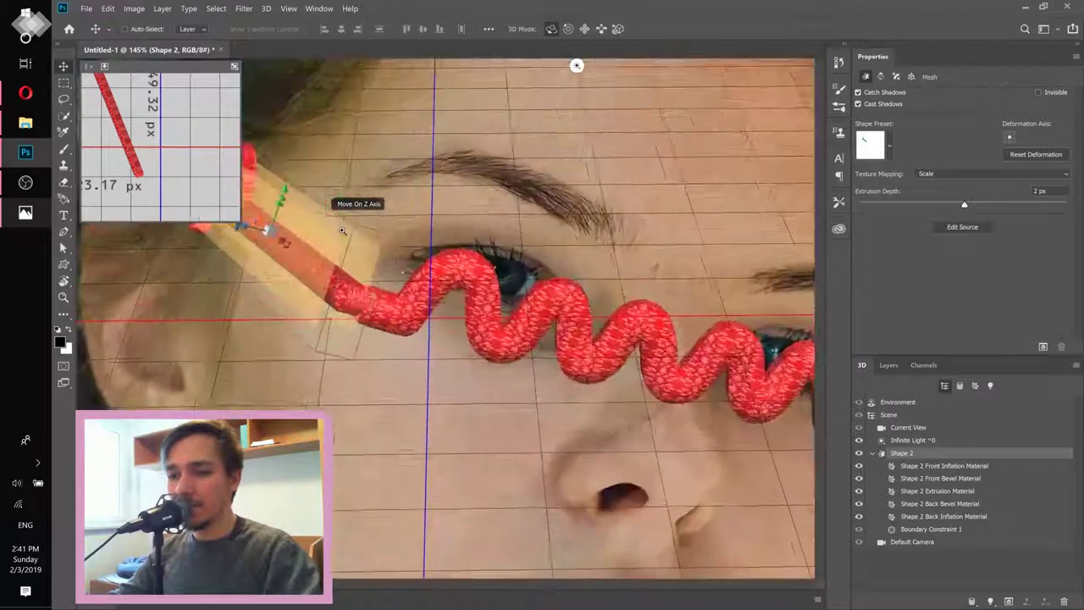
{"action": "scroll", "coordinate": [322, 267], "scroll_direction": "up", "scroll_amount": 1}
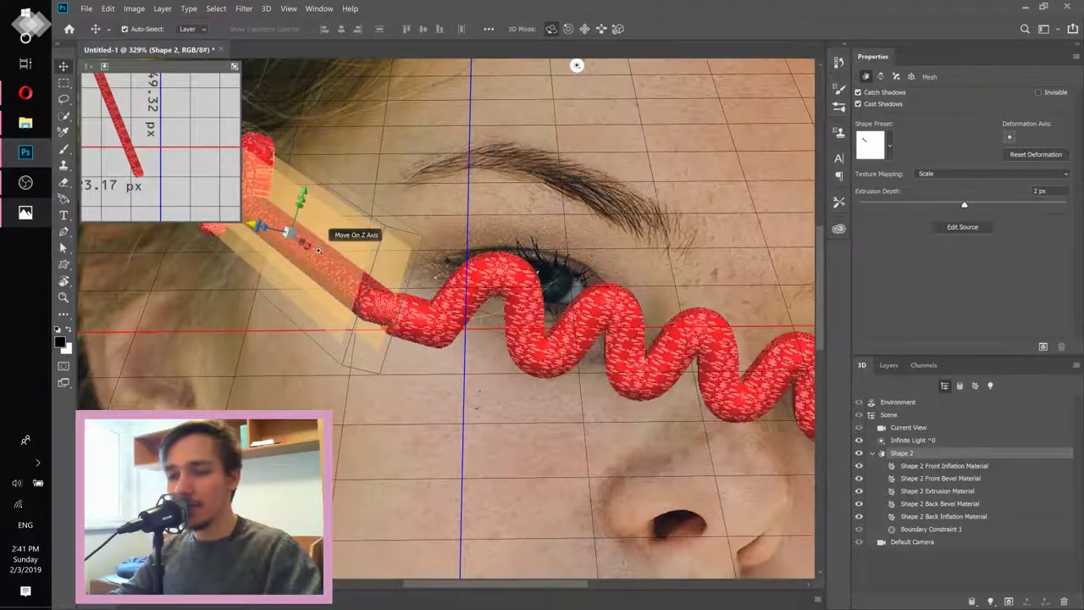
{"action": "scroll", "coordinate": [301, 245], "scroll_direction": "down", "scroll_amount": 5}
{"action": "scroll", "coordinate": [296, 244], "scroll_direction": "up", "scroll_amount": 3}
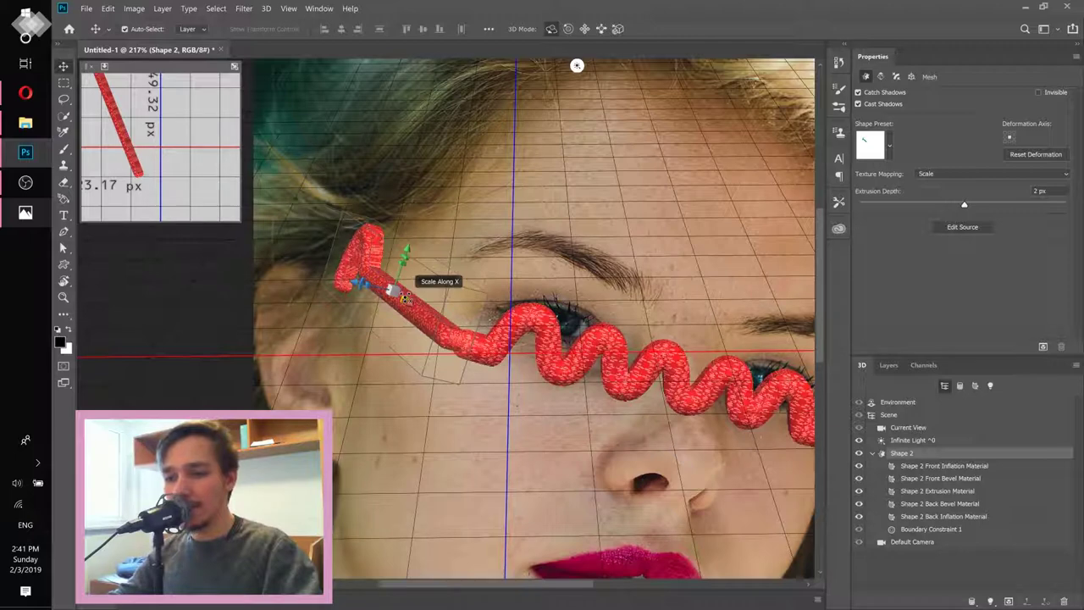
{"action": "left_click_drag", "start_coordinate": [405, 297], "coordinate": [460, 389]}
{"action": "left_click_drag", "start_coordinate": [410, 286], "coordinate": [374, 246]}
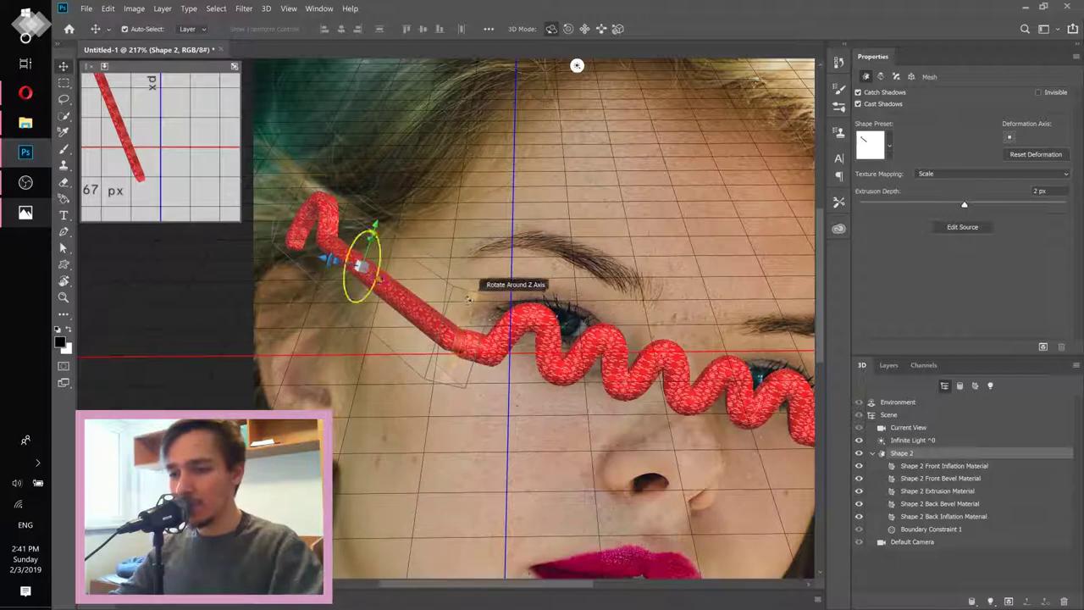
- Rotate the tube slightly on Z and lower it a little to meet the squiggle's start
{"action": "left_click_drag", "start_coordinate": [470, 298], "coordinate": [464, 290]}
{"action": "left_click_drag", "start_coordinate": [373, 222], "coordinate": [369, 230]}
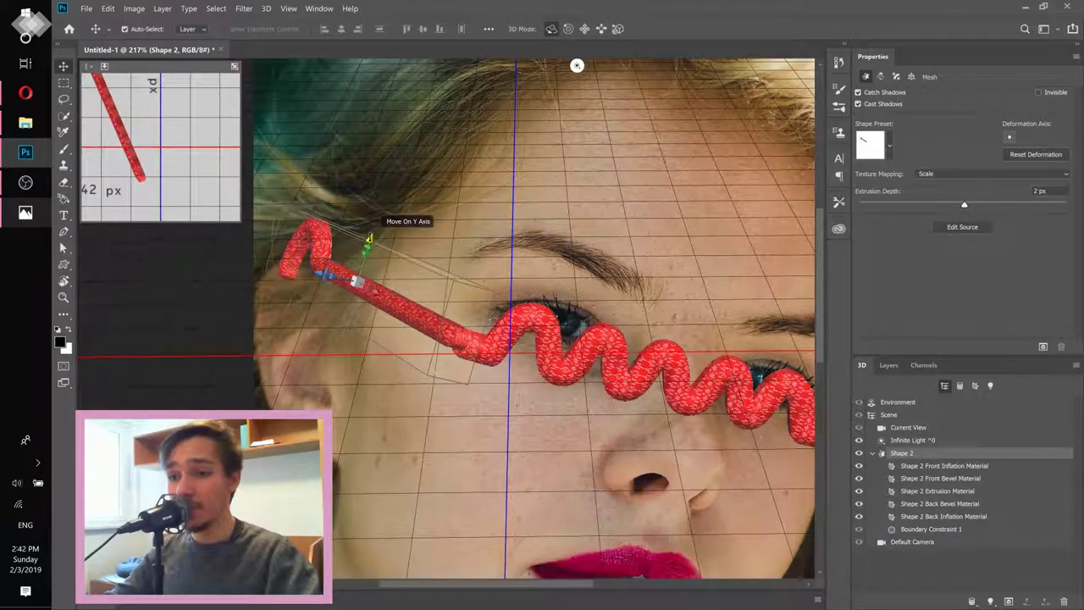
{"action": "left_click_drag", "start_coordinate": [369, 238], "coordinate": [370, 241]}
{"action": "scroll", "coordinate": [376, 244], "scroll_direction": "down", "scroll_amount": 3}
{"action": "scroll", "coordinate": [376, 245], "scroll_direction": "down", "scroll_amount": 3}
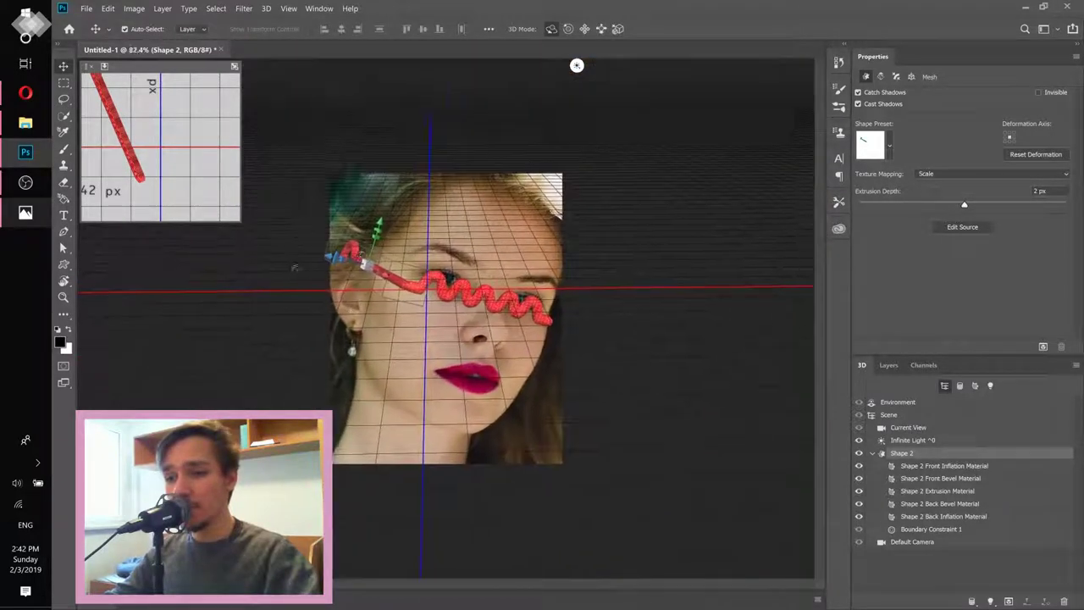
{"action": "scroll", "coordinate": [433, 279], "scroll_direction": "up", "scroll_amount": 5}
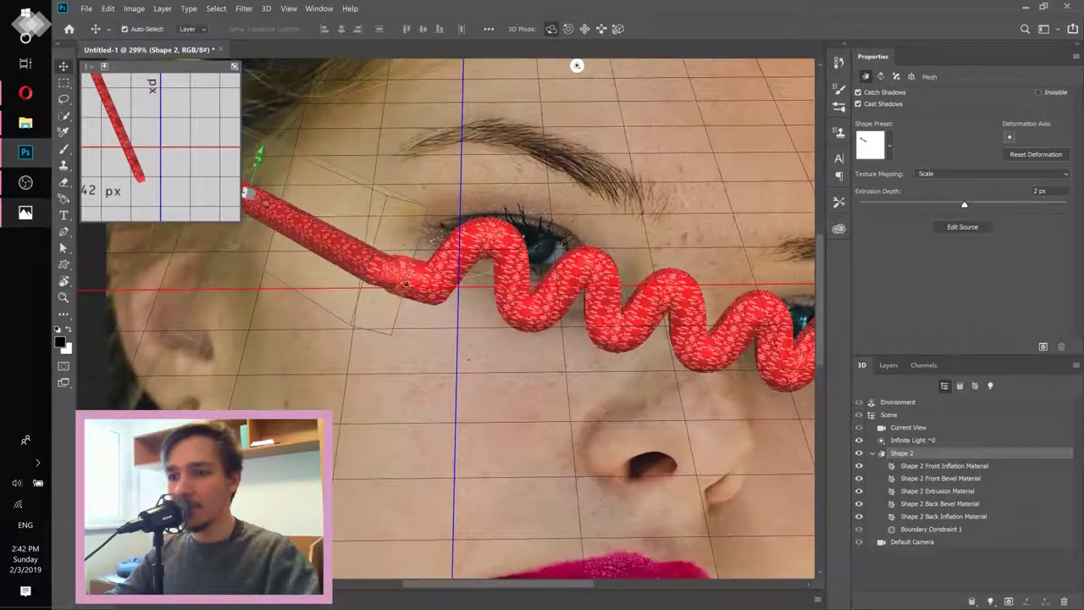
- Drag the squiggle layer Shape 1 above Shape 2 in Layers, then reselect Shape 2
{"action": "left_click", "coordinate": [885, 365]}
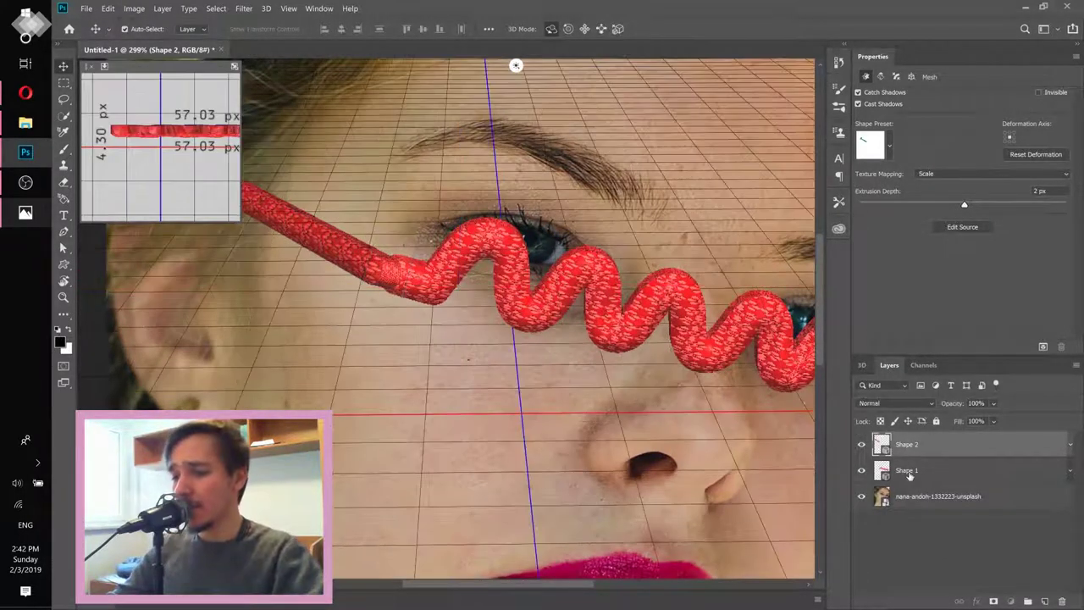
{"action": "left_click_drag", "start_coordinate": [917, 468], "coordinate": [917, 443]}
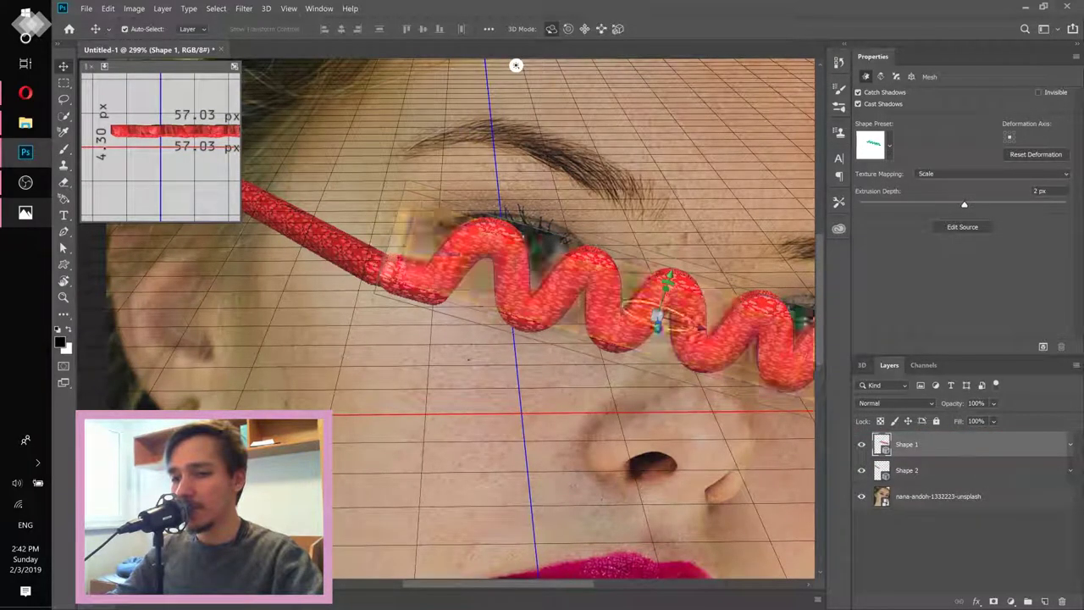
{"action": "scroll", "coordinate": [508, 262], "scroll_direction": "down", "scroll_amount": 5}
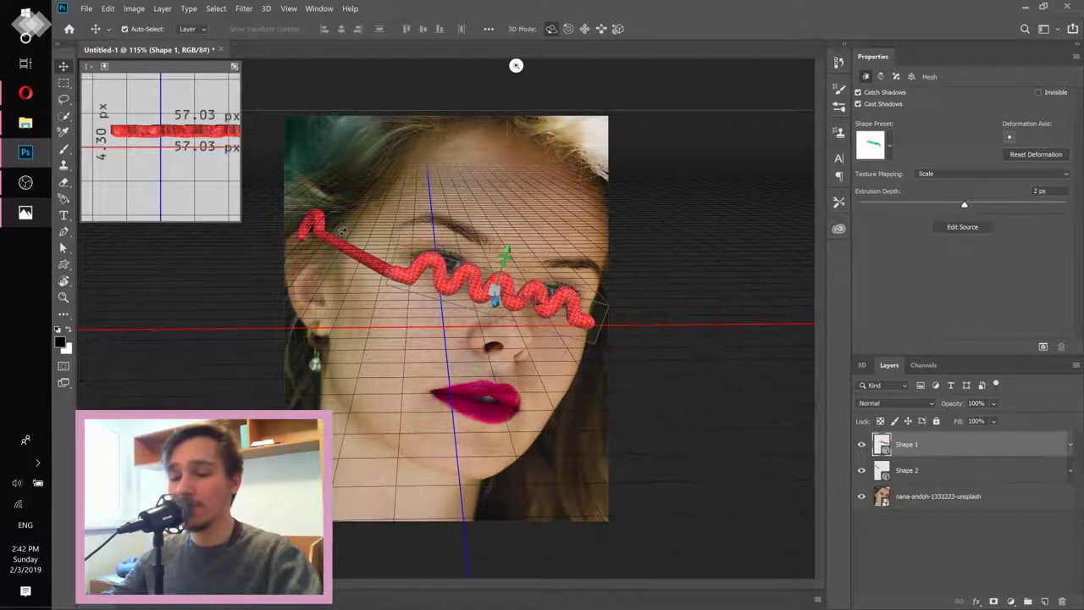
{"action": "left_click", "coordinate": [931, 475]}
- Rotate the straight Shape 2 tube around its vertical axis and push it back in depth
{"action": "left_click", "coordinate": [861, 365]}
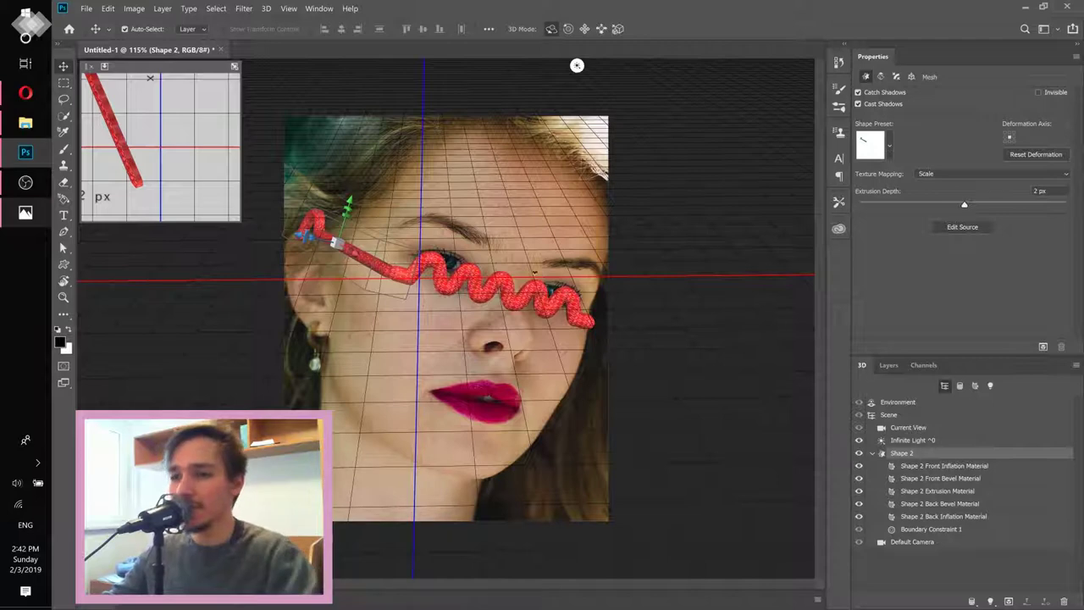
{"action": "scroll", "coordinate": [362, 211], "scroll_direction": "up", "scroll_amount": 6}
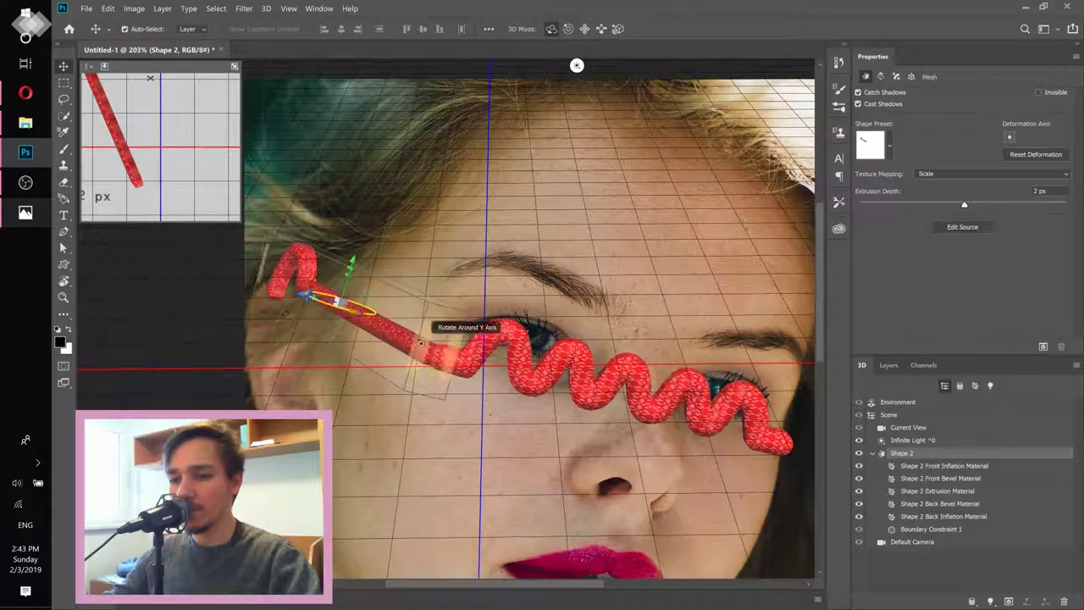
{"action": "left_click_drag", "start_coordinate": [446, 354], "coordinate": [409, 337]}
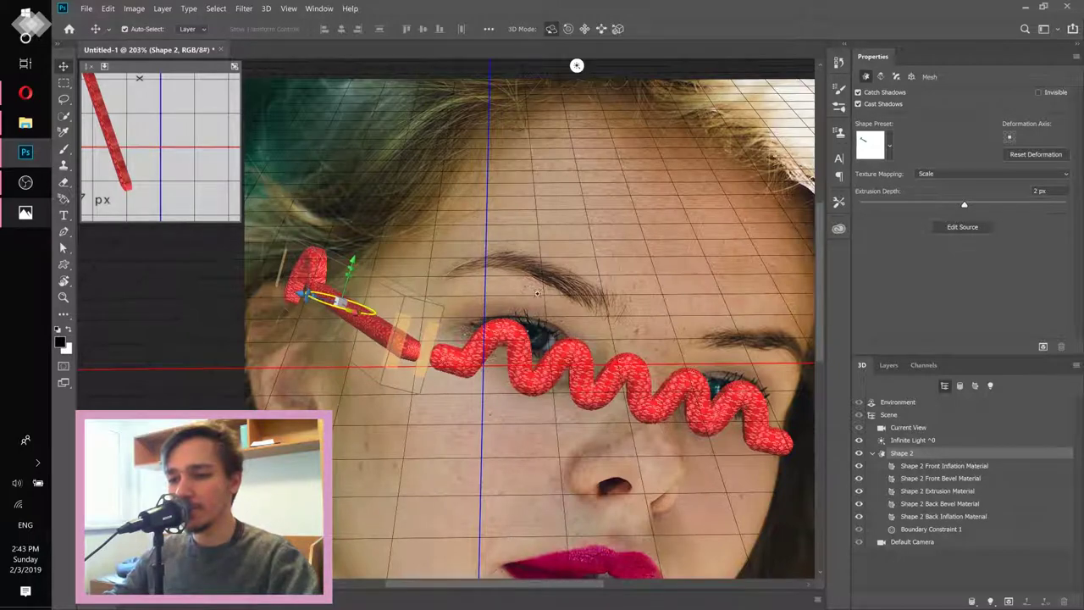
{"action": "scroll", "coordinate": [536, 293], "scroll_direction": "down", "scroll_amount": 4}
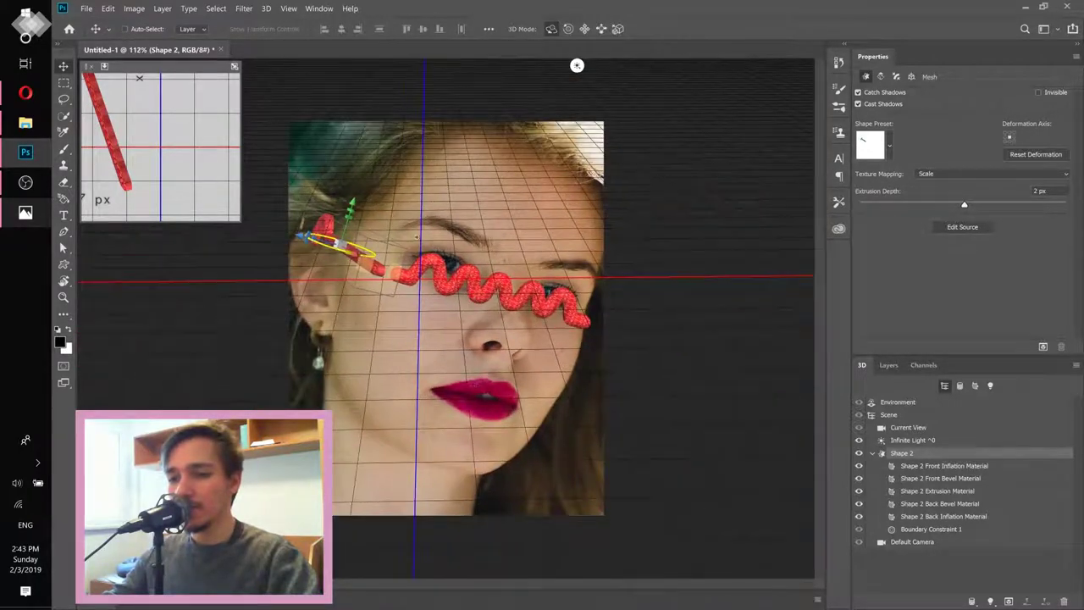
{"action": "scroll", "coordinate": [416, 237], "scroll_direction": "up", "scroll_amount": 3}
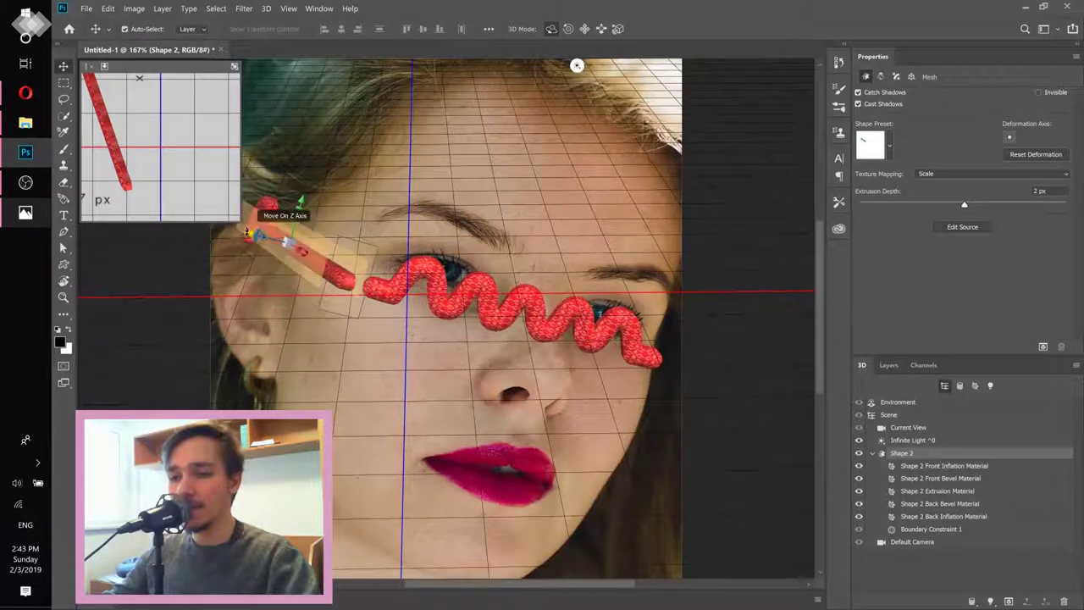
{"action": "left_click_drag", "start_coordinate": [247, 234], "coordinate": [269, 254]}
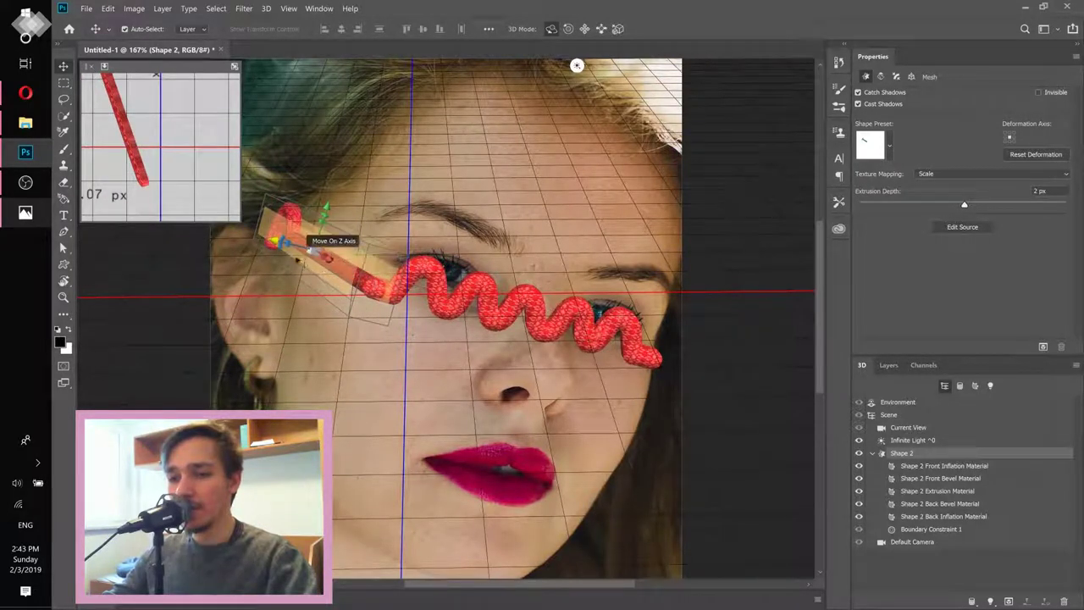
- Lengthen the straight tube, shift it left and up, tilt it, and nudge it into the joint
{"action": "scroll", "coordinate": [306, 241], "scroll_direction": "up", "scroll_amount": 2}
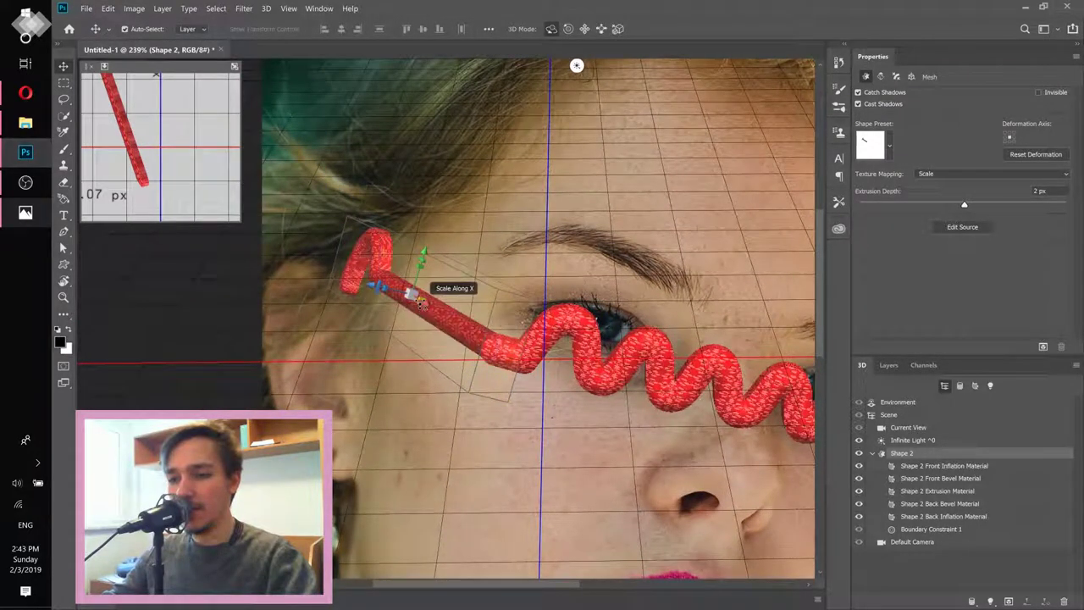
{"action": "left_click_drag", "start_coordinate": [422, 301], "coordinate": [503, 407]}
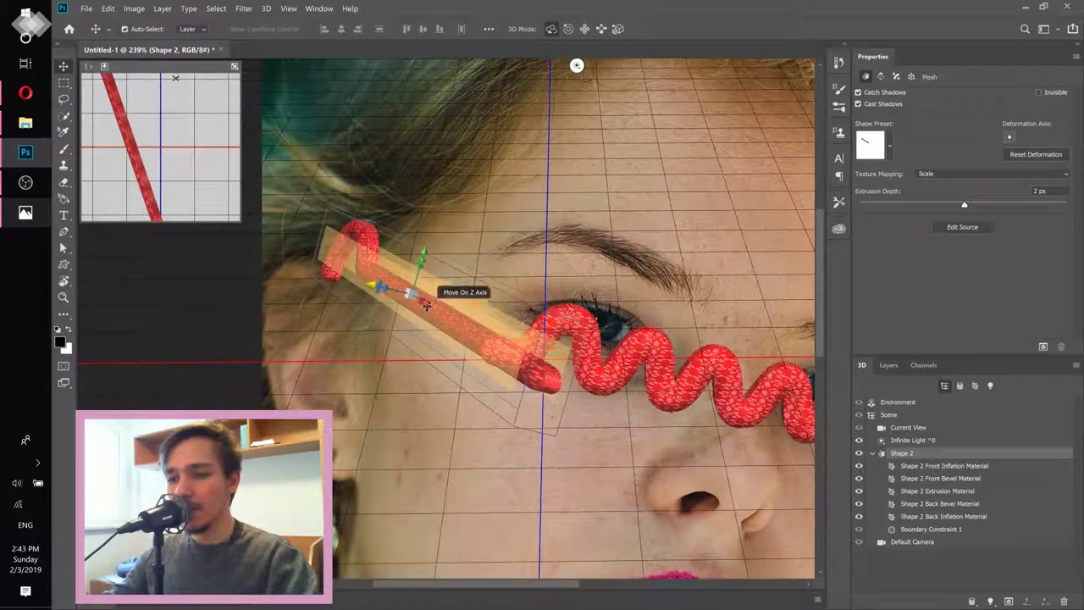
{"action": "left_click_drag", "start_coordinate": [410, 292], "coordinate": [378, 273]}
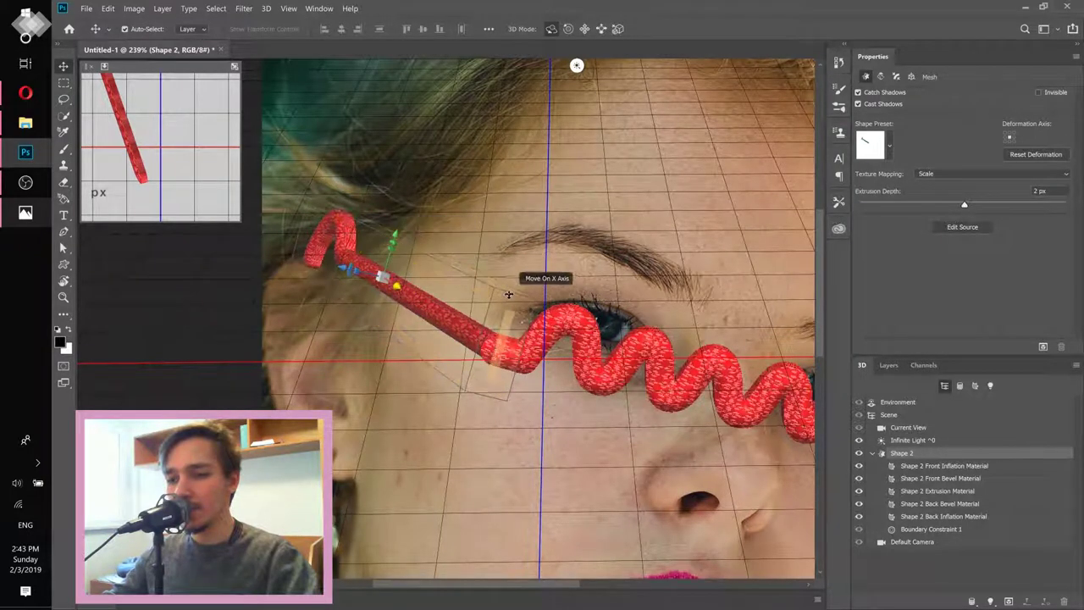
{"action": "left_click_drag", "start_coordinate": [515, 298], "coordinate": [514, 297]}
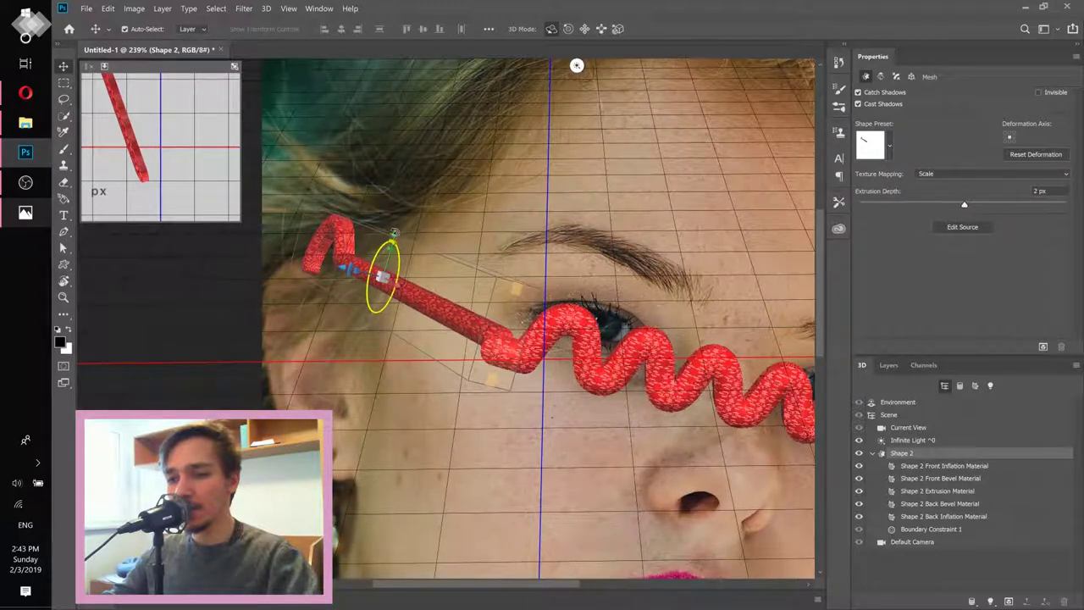
{"action": "left_click_drag", "start_coordinate": [393, 233], "coordinate": [392, 241]}
{"action": "scroll", "coordinate": [600, 362], "scroll_direction": "down", "scroll_amount": 5}
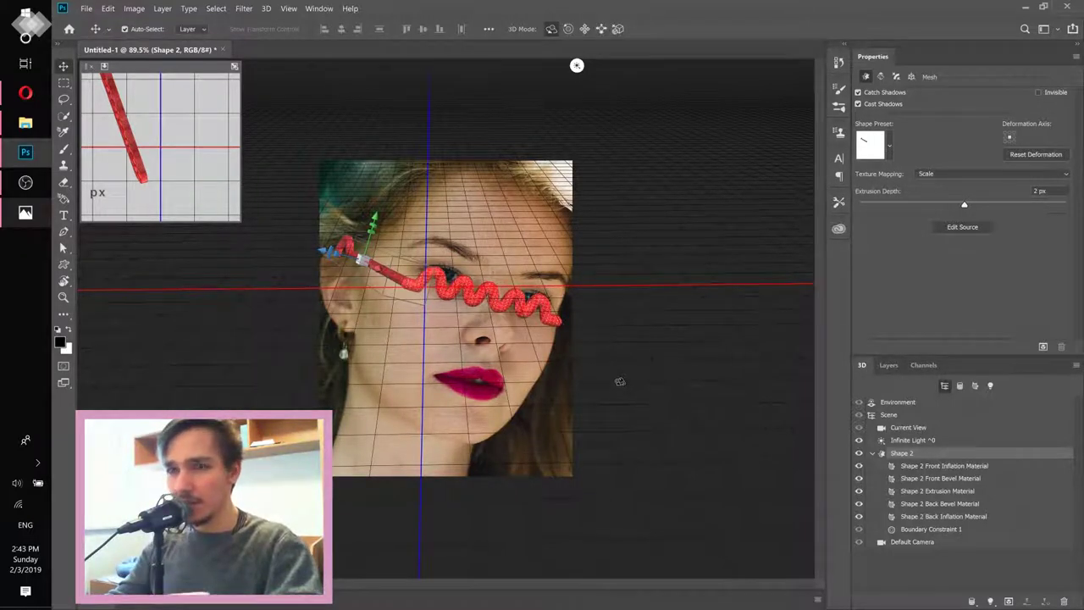
- Leave 3D editing and convert the Shape 1 squiggle layer to a smart object
{"action": "left_click", "coordinate": [889, 366]}
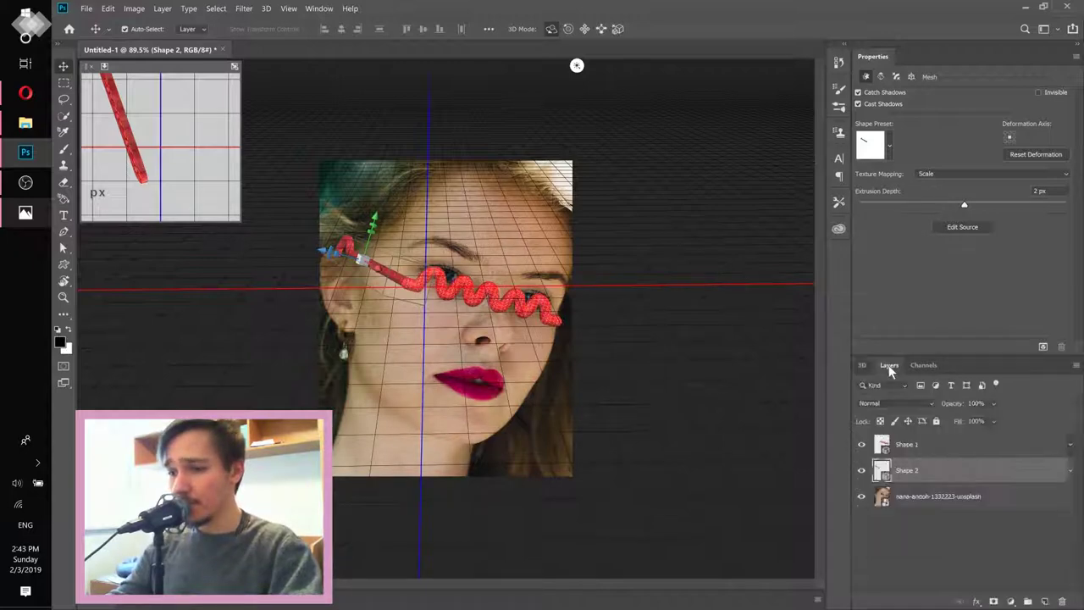
{"action": "left_click", "coordinate": [939, 547]}
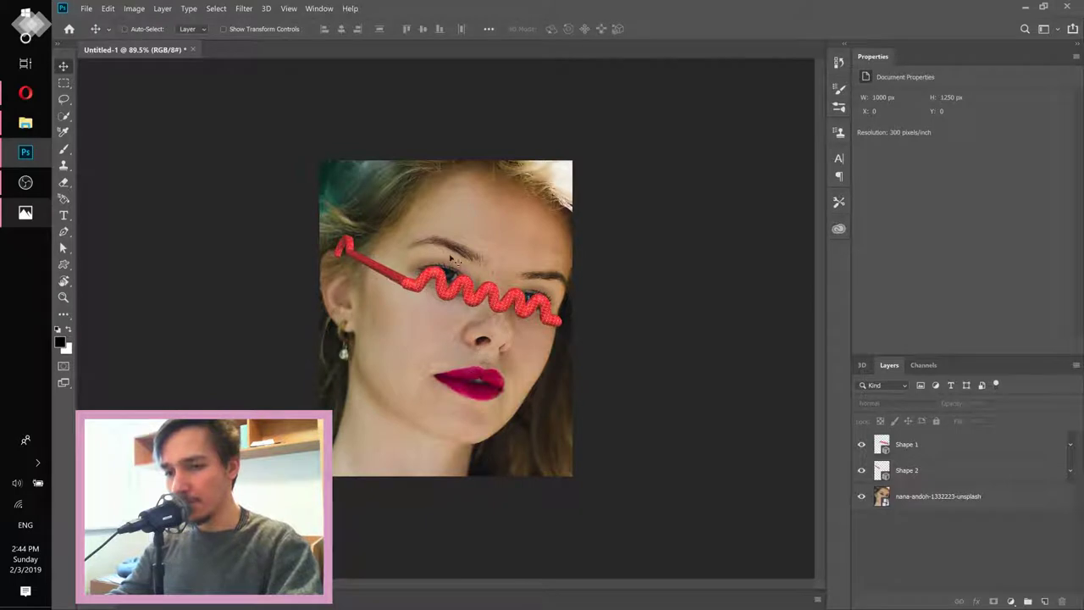
{"action": "scroll", "coordinate": [450, 259], "scroll_direction": "up", "scroll_amount": 3}
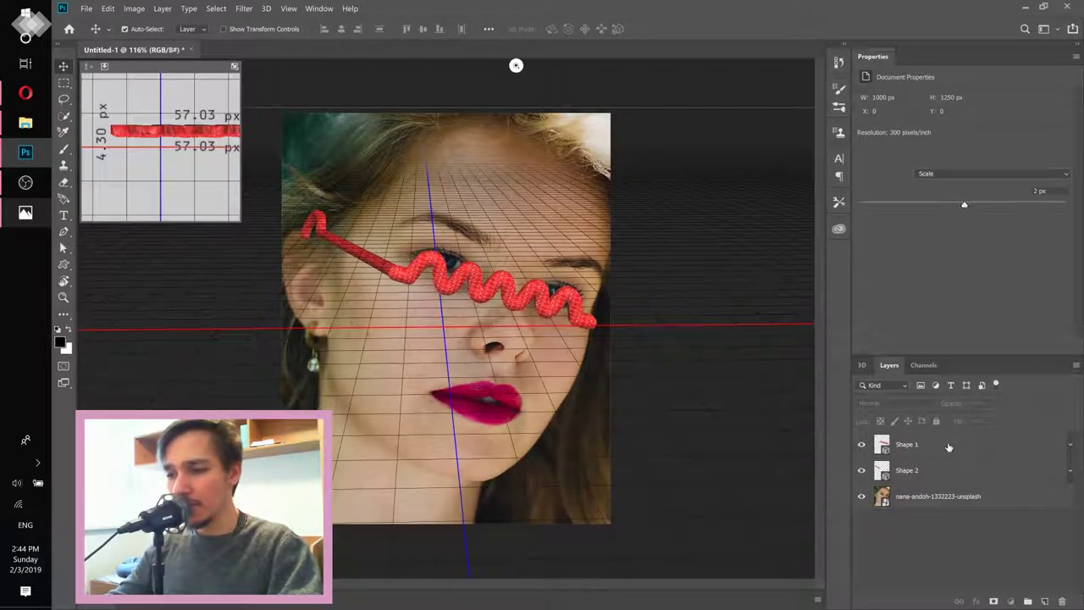
{"action": "left_click", "coordinate": [948, 449]}
{"action": "right_click", "coordinate": [947, 448]}
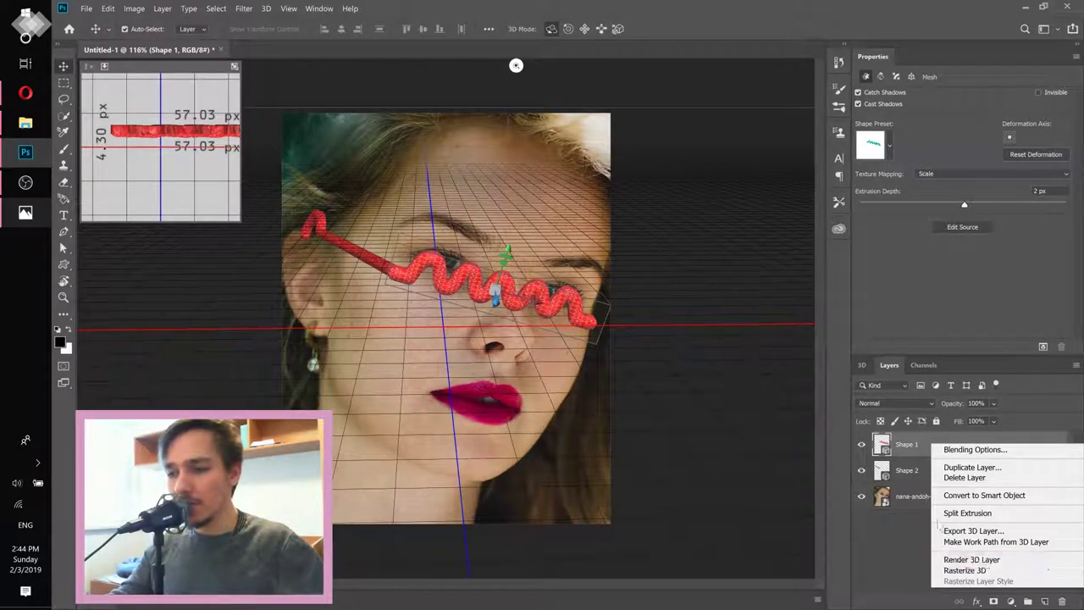
{"action": "left_click", "coordinate": [982, 495]}
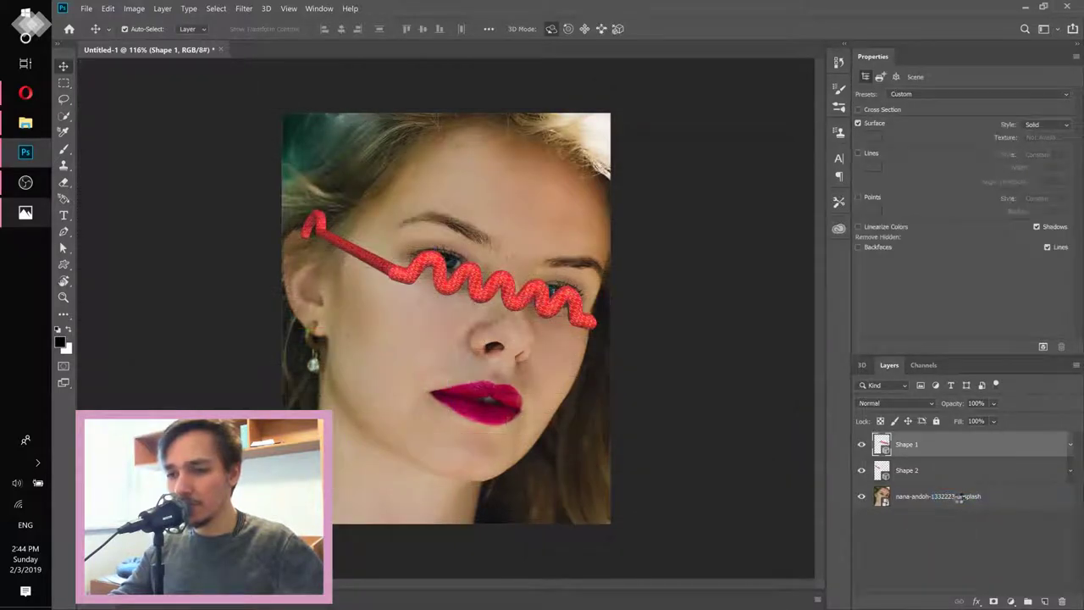
- Convert the Shape 2 tube layer to a smart object
{"action": "left_click", "coordinate": [932, 473]}
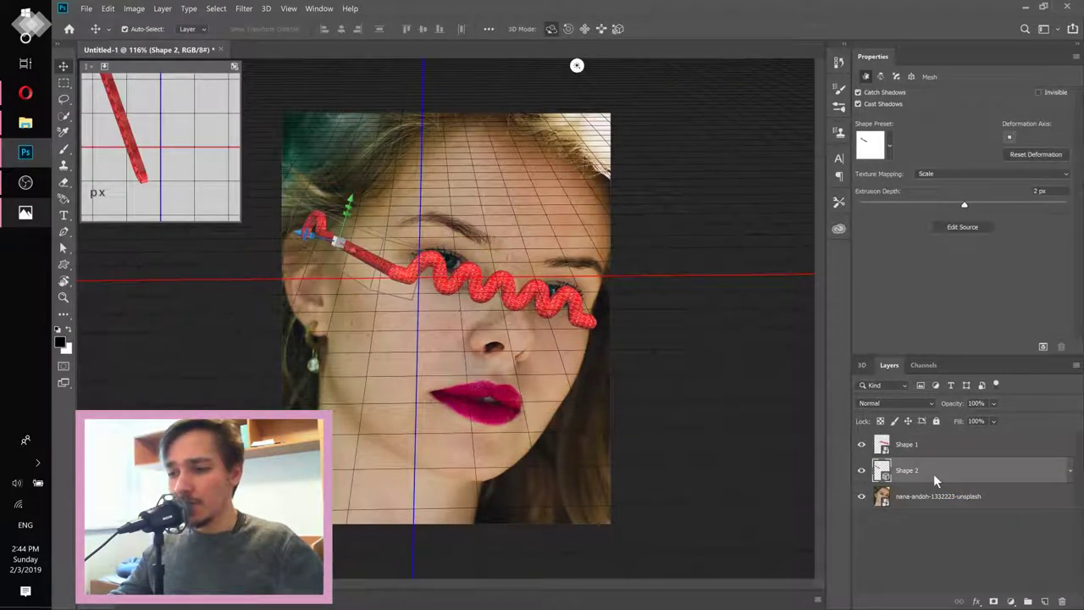
{"action": "right_click", "coordinate": [933, 474]}
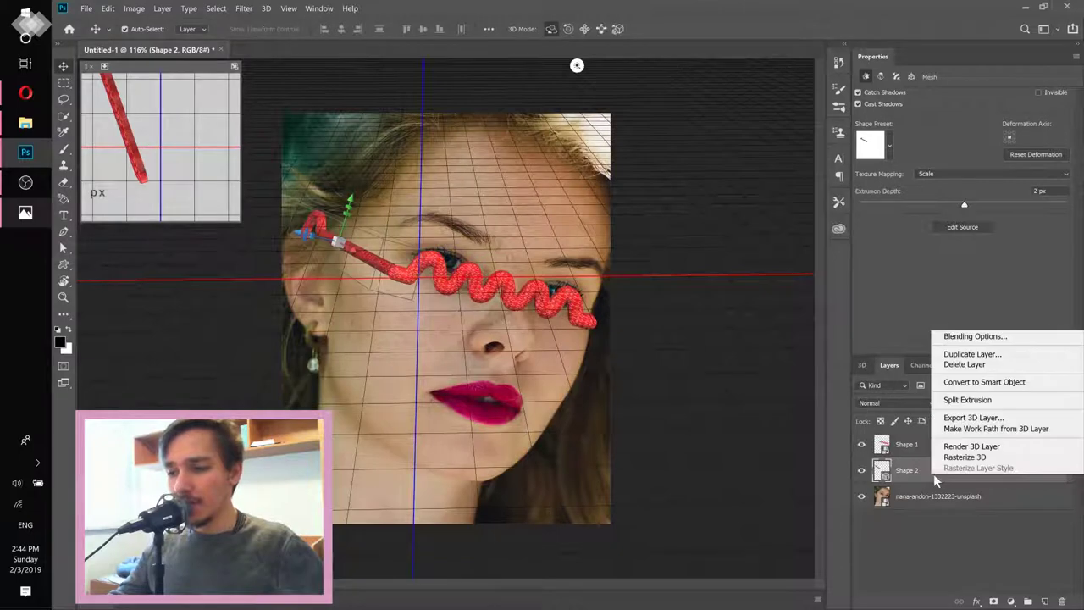
{"action": "left_click", "coordinate": [976, 383]}
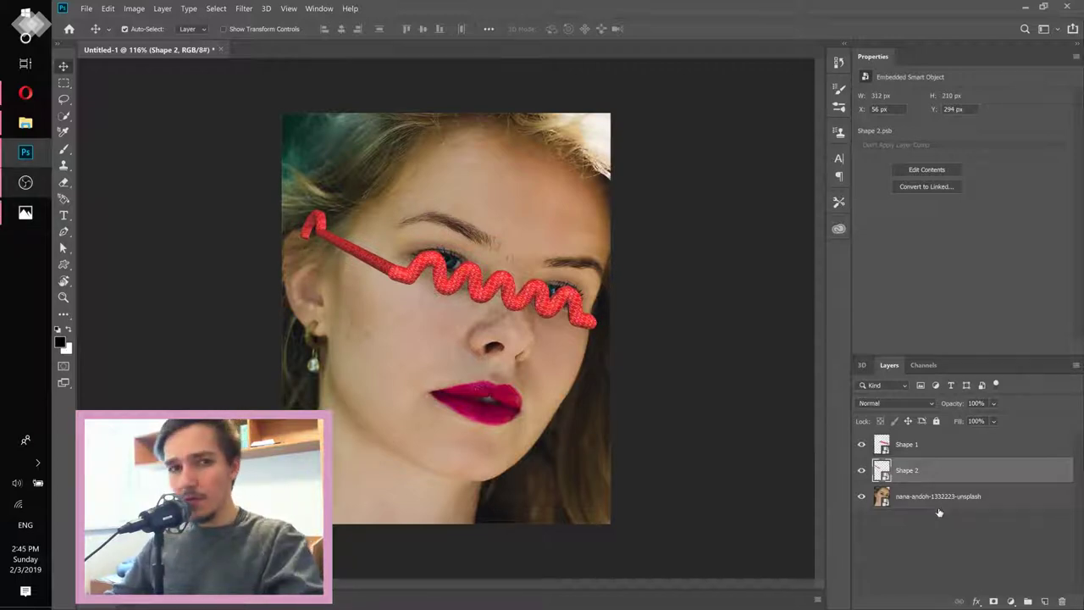
- Add a new empty layer above the portrait photo and switch to the Essentials workspace
{"action": "left_click", "coordinate": [986, 507]}
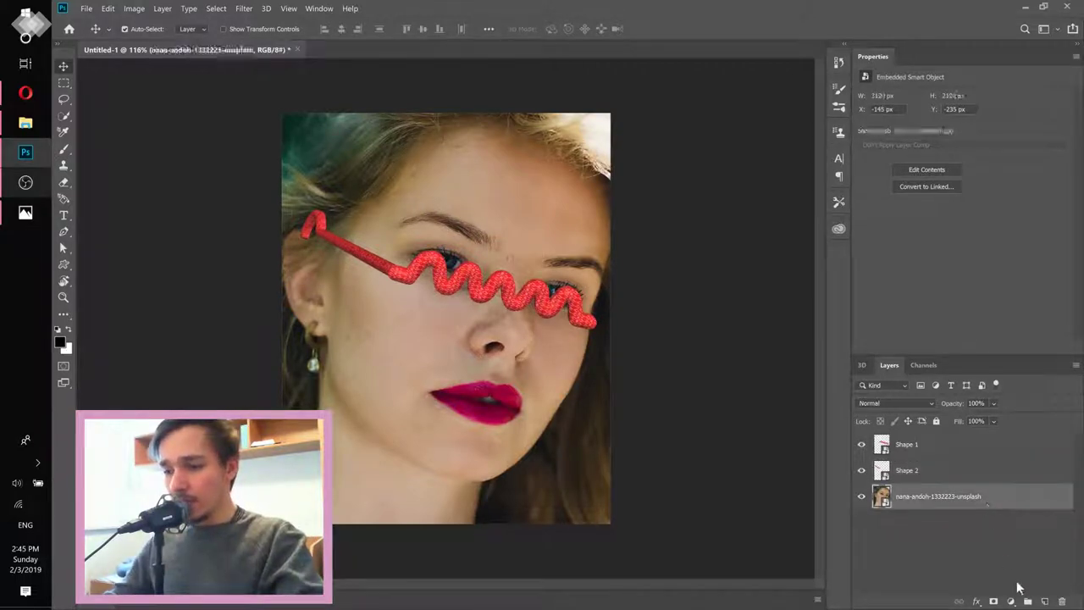
{"action": "left_click", "coordinate": [1044, 601]}
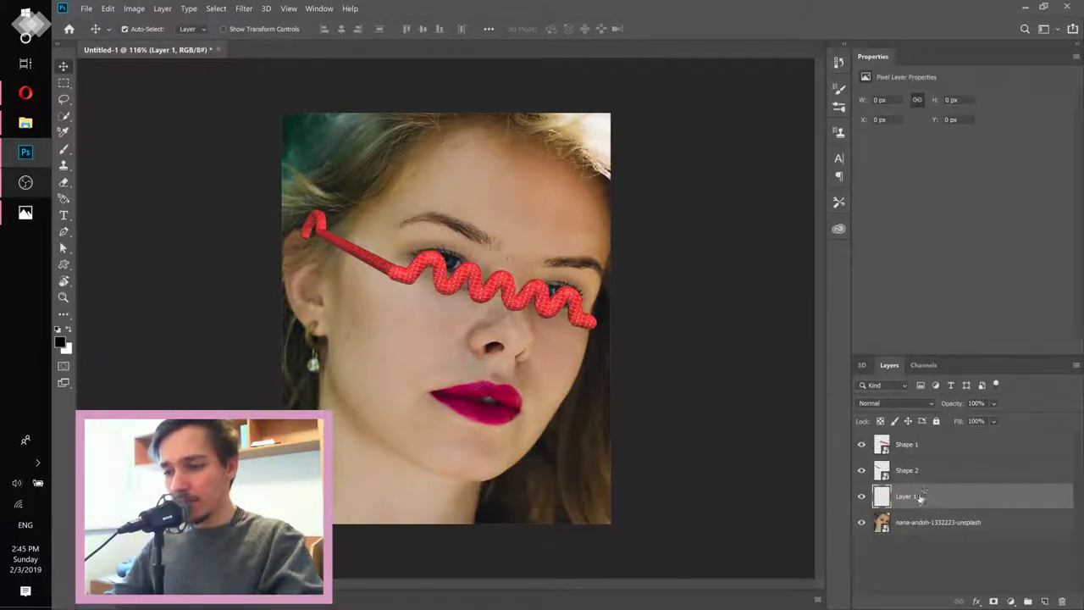
{"action": "scroll", "coordinate": [446, 301], "scroll_direction": "up", "scroll_amount": 4}
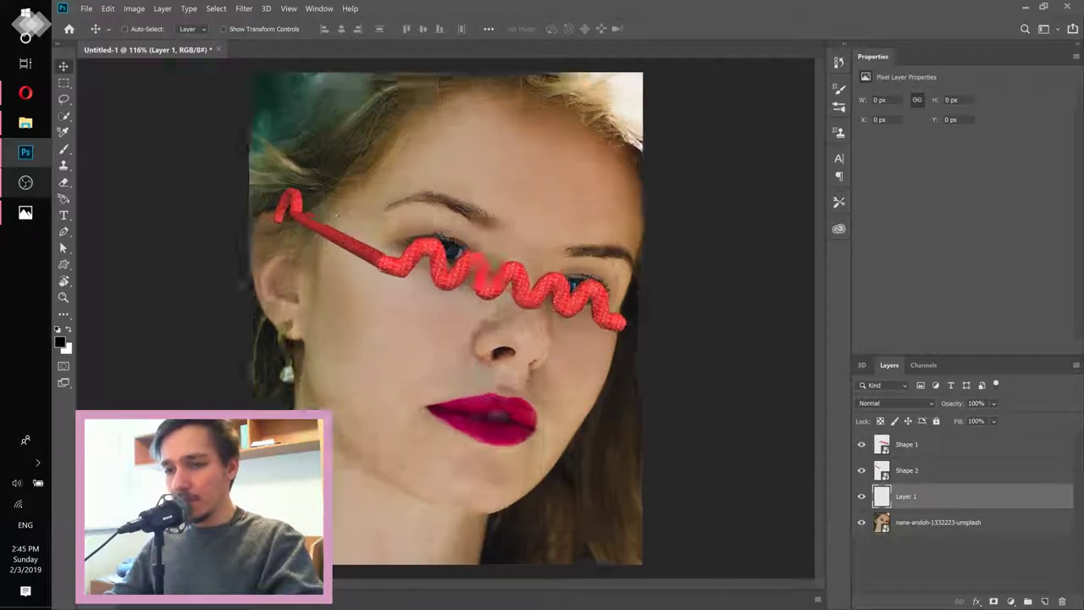
{"action": "left_click", "coordinate": [1055, 29]}
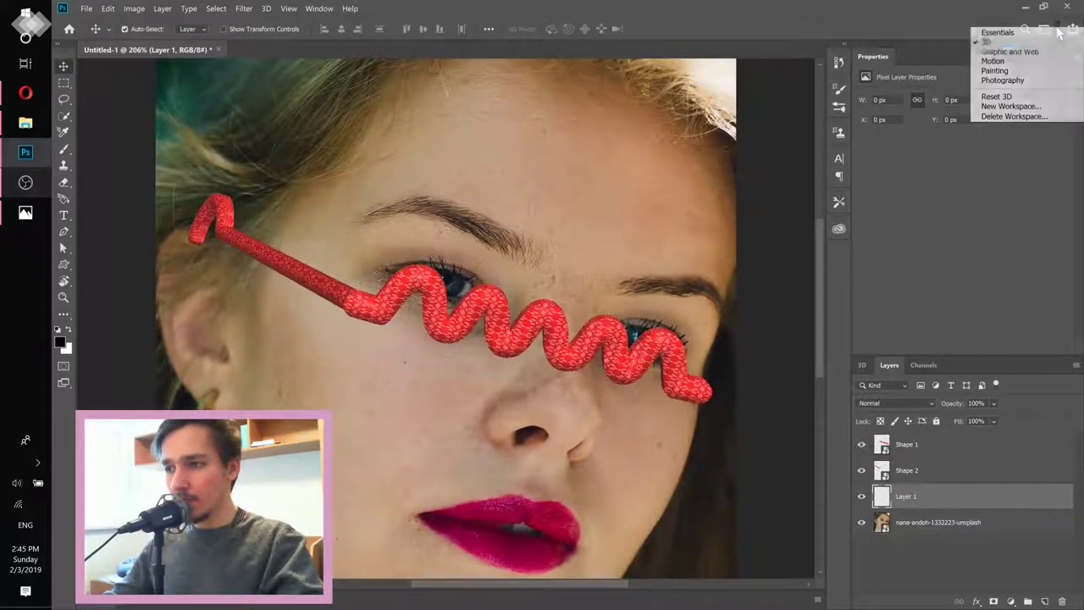
{"action": "left_click", "coordinate": [1014, 34]}
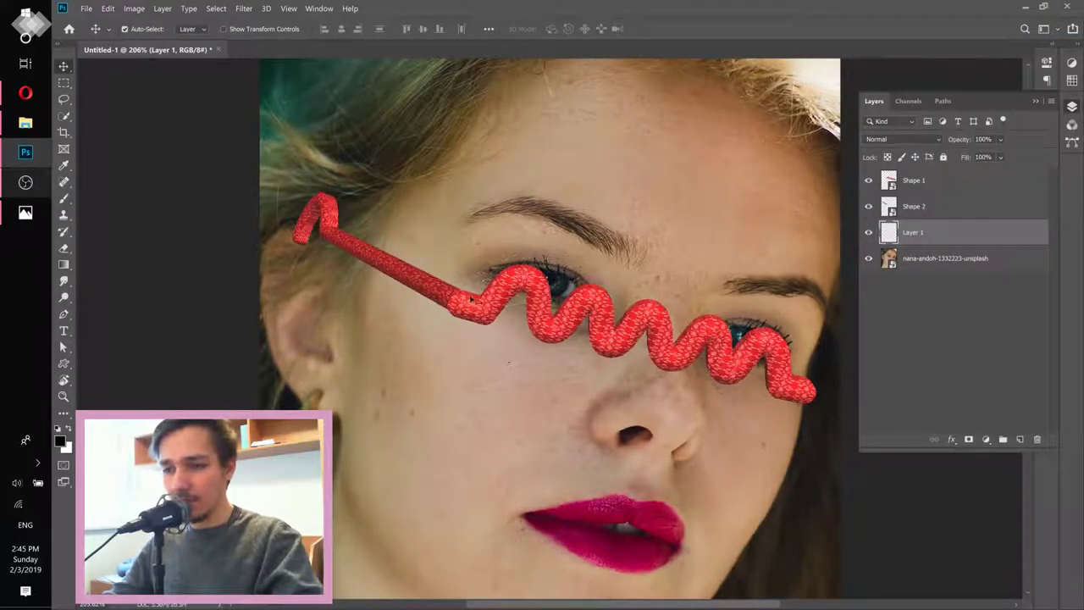
- Choose the regular Brush Tool and open its size and hardness settings
{"action": "left_click", "coordinate": [68, 204]}
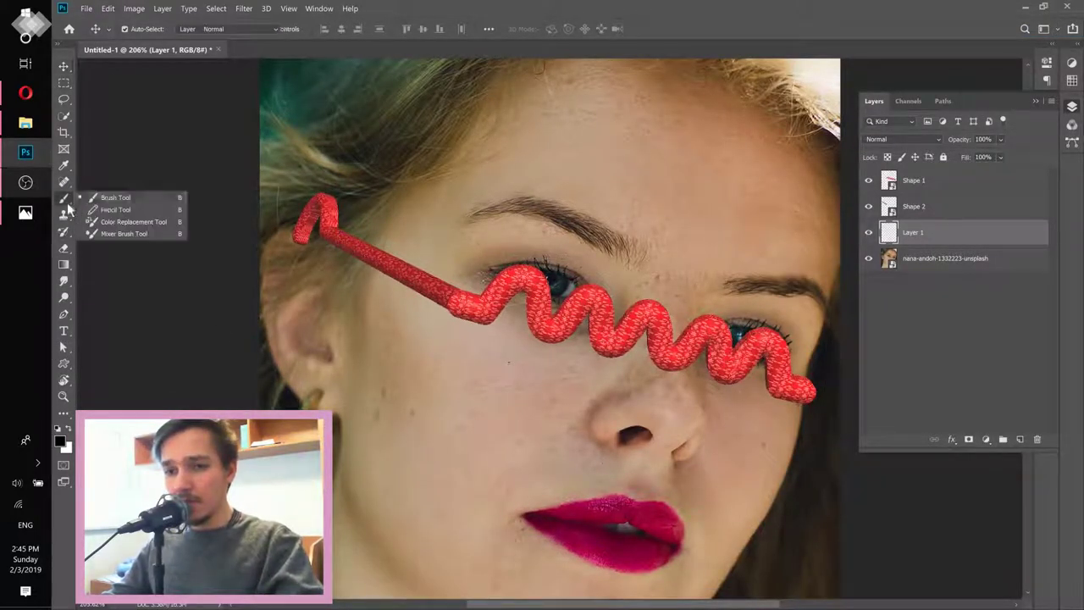
{"action": "left_click", "coordinate": [115, 197]}
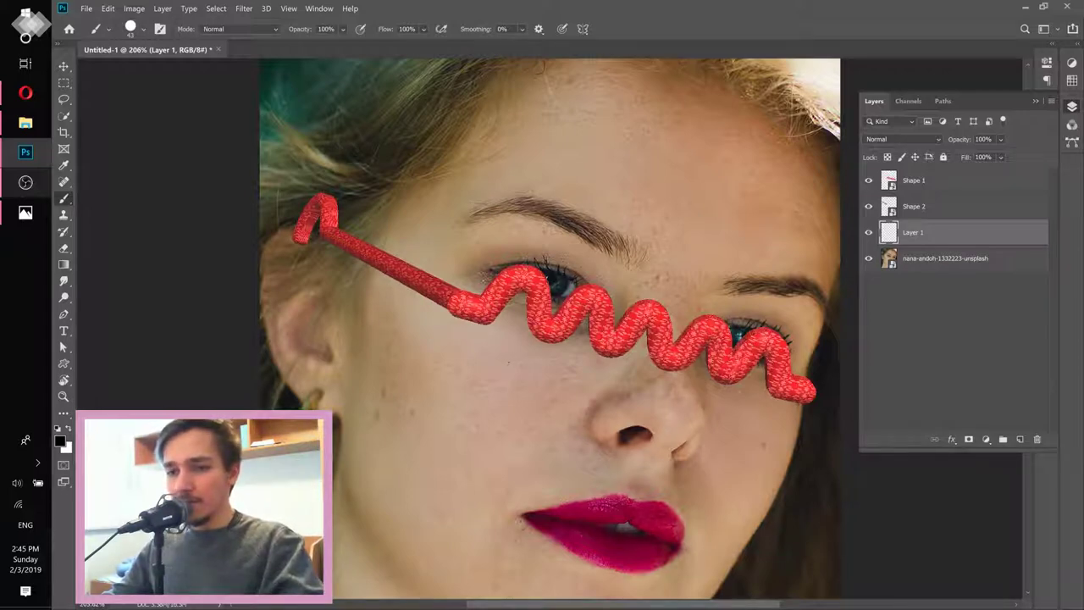
{"action": "left_click", "coordinate": [141, 30]}
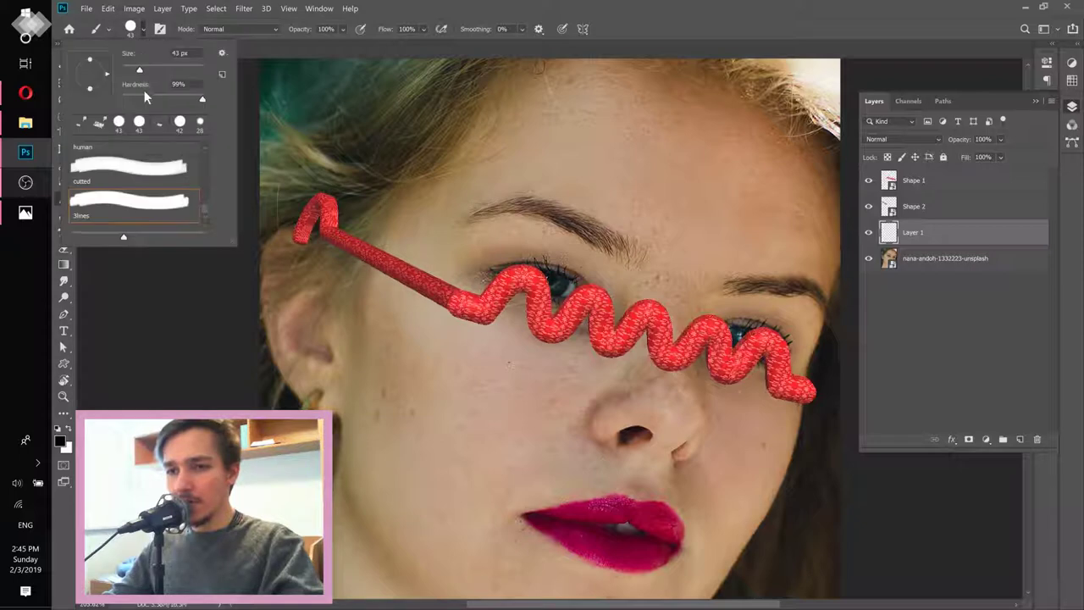
{"action": "type", "text": "0"}
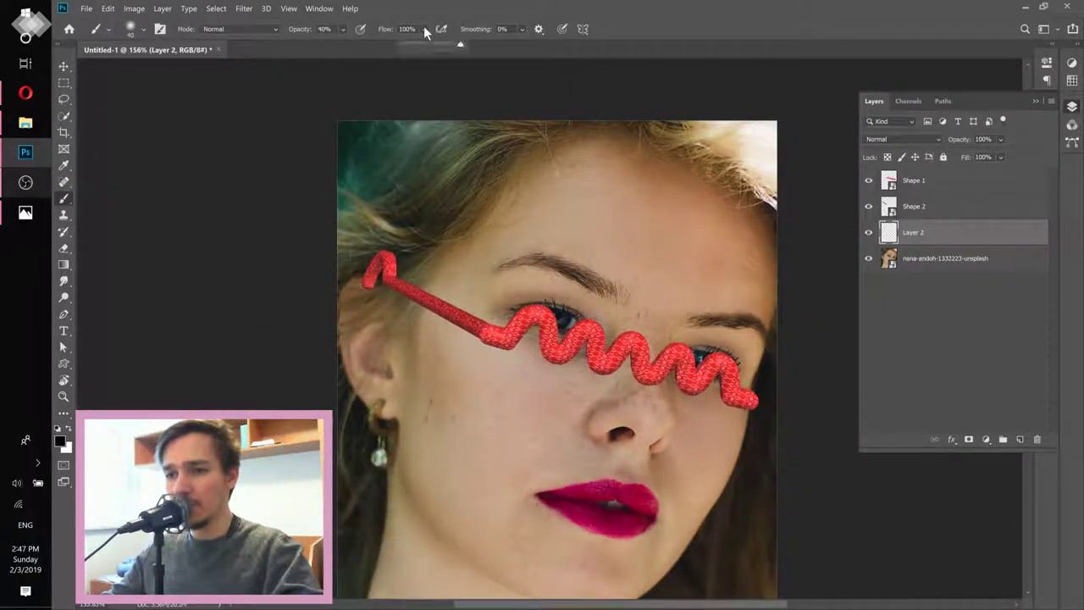
- Set brush flow to 5% and paint faint shadows under the tube's left, middle and right coils
{"action": "left_click_drag", "start_coordinate": [423, 29], "coordinate": [403, 44]}
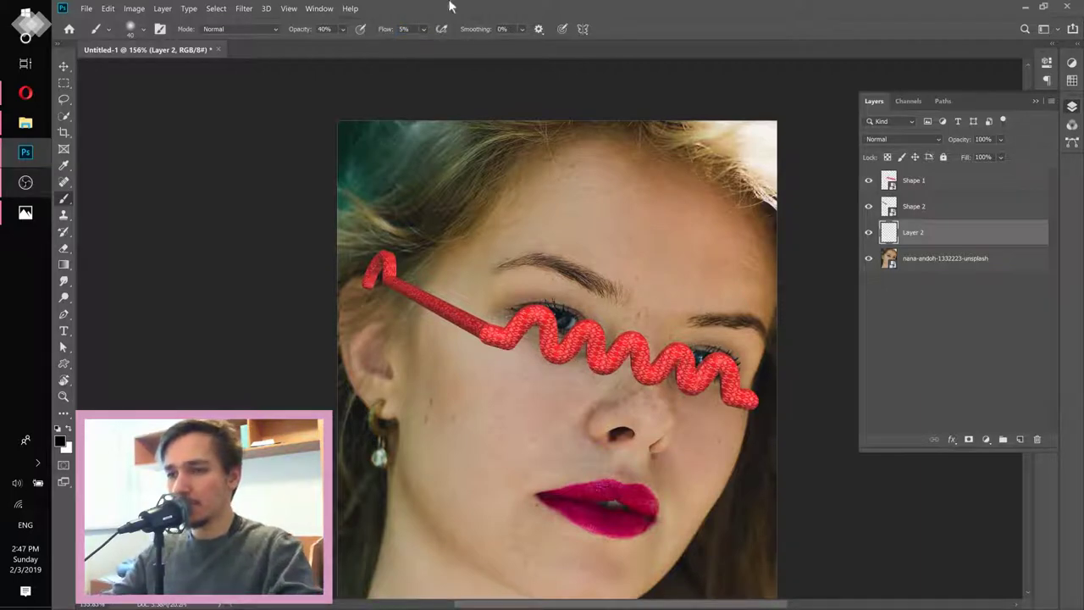
{"action": "scroll", "coordinate": [468, 326], "scroll_direction": "up", "scroll_amount": 3}
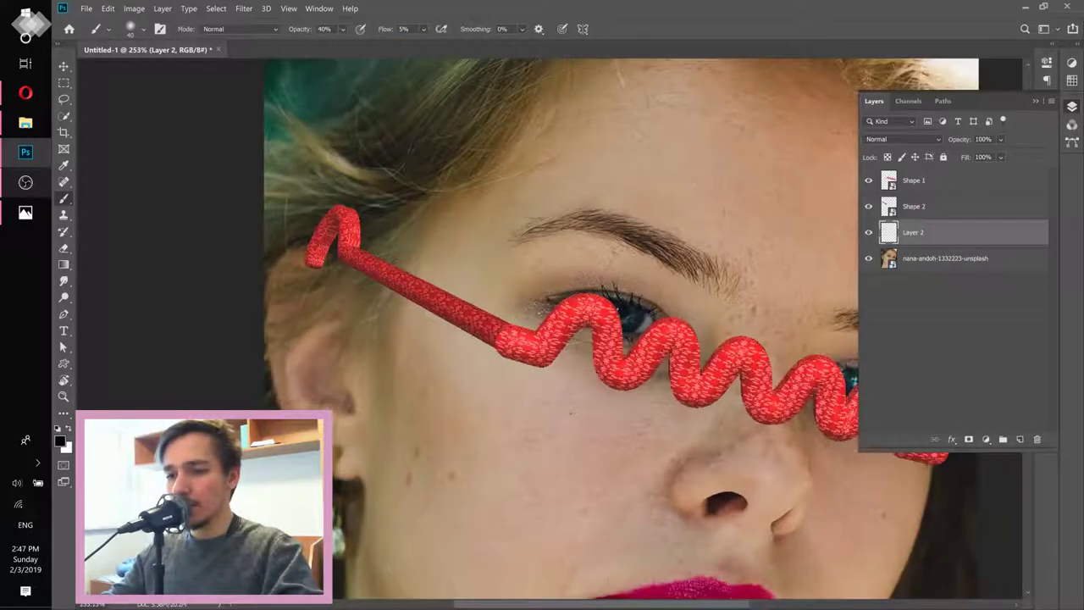
{"action": "mouse_move", "coordinate": [355, 276]}
{"action": "left_mouse_down"}
{"action": "mouse_move", "coordinate": [496, 356]}
{"action": "mouse_move", "coordinate": [379, 293]}
{"action": "left_mouse_up"}
{"action": "mouse_move", "coordinate": [501, 366]}
{"action": "left_mouse_down"}
{"action": "mouse_move", "coordinate": [555, 373]}
{"action": "mouse_move", "coordinate": [586, 339]}
{"action": "mouse_move", "coordinate": [598, 382]}
{"action": "mouse_move", "coordinate": [659, 379]}
{"action": "mouse_move", "coordinate": [669, 391]}
{"action": "mouse_move", "coordinate": [735, 398]}
{"action": "mouse_move", "coordinate": [672, 399]}
{"action": "mouse_move", "coordinate": [428, 355]}
{"action": "left_mouse_up"}
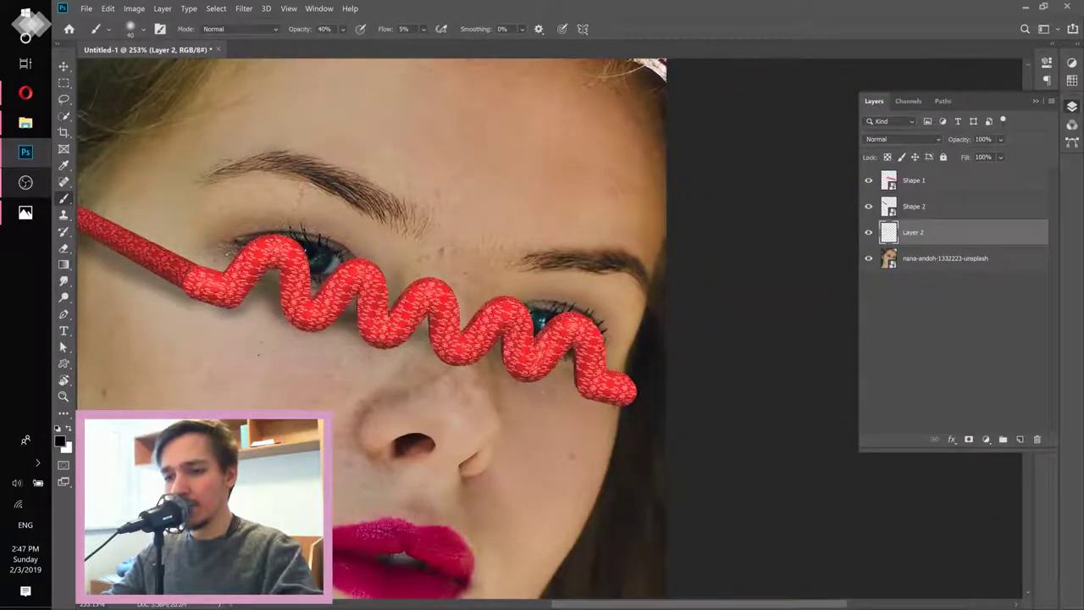
{"action": "mouse_move", "coordinate": [542, 377]}
{"action": "left_mouse_down"}
{"action": "mouse_move", "coordinate": [559, 372]}
{"action": "mouse_move", "coordinate": [610, 410]}
{"action": "left_mouse_up"}
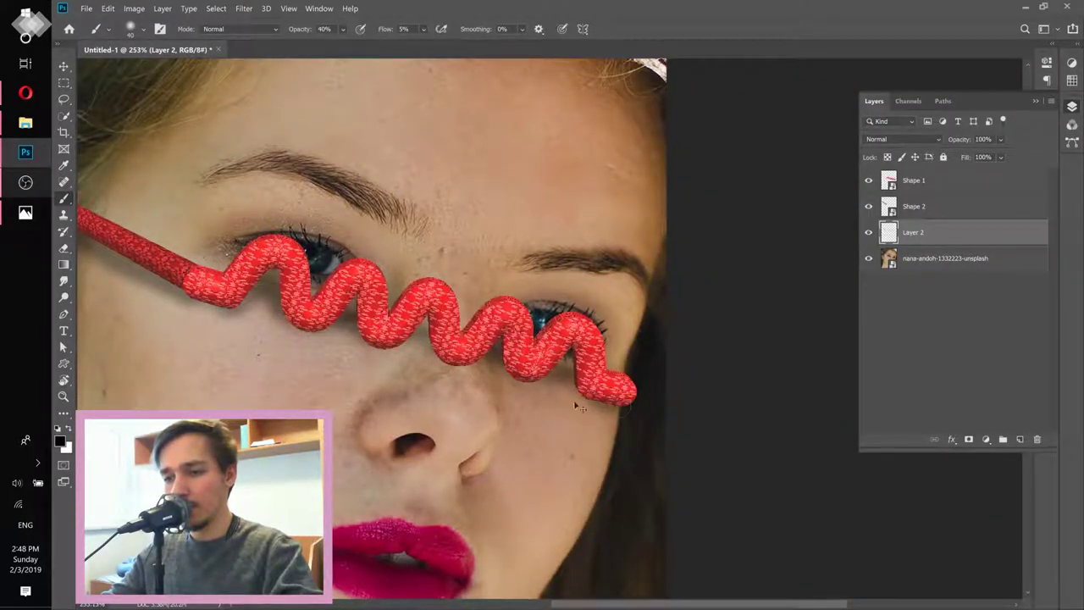
{"action": "scroll", "coordinate": [461, 368], "scroll_direction": "down", "scroll_amount": 8}
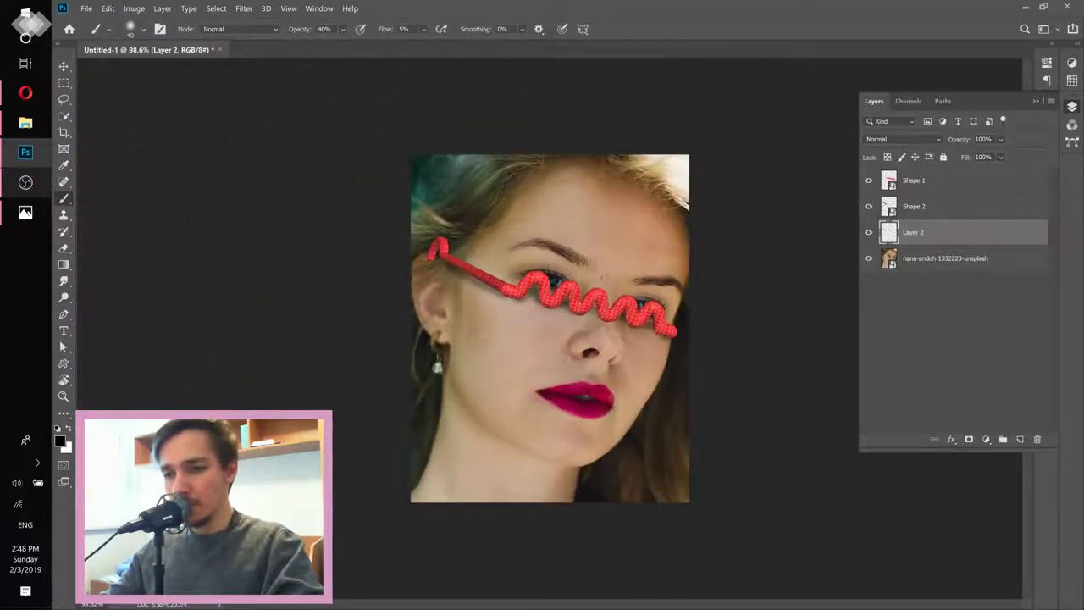
{"action": "scroll", "coordinate": [550, 329], "scroll_direction": "up", "scroll_amount": 1}
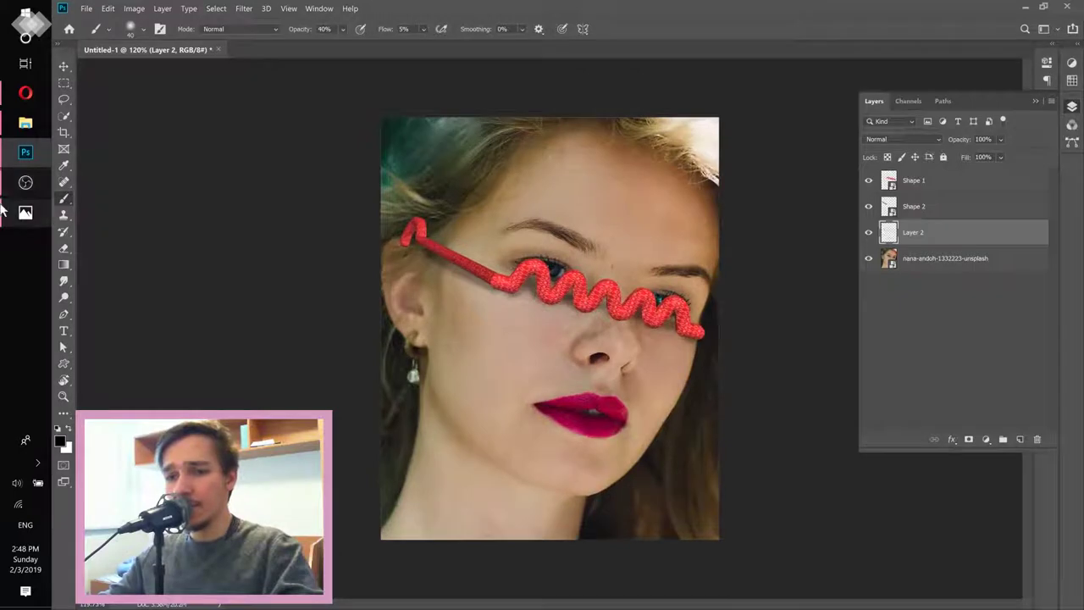
{"action": "left_click", "coordinate": [25, 211]}
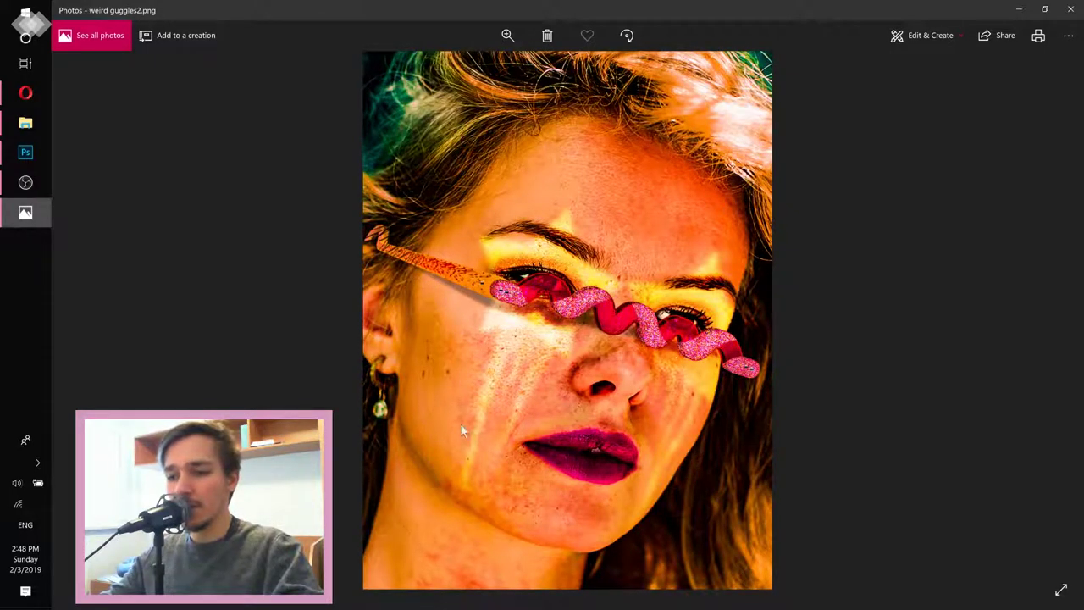
{"action": "left_click", "coordinate": [1019, 10]}
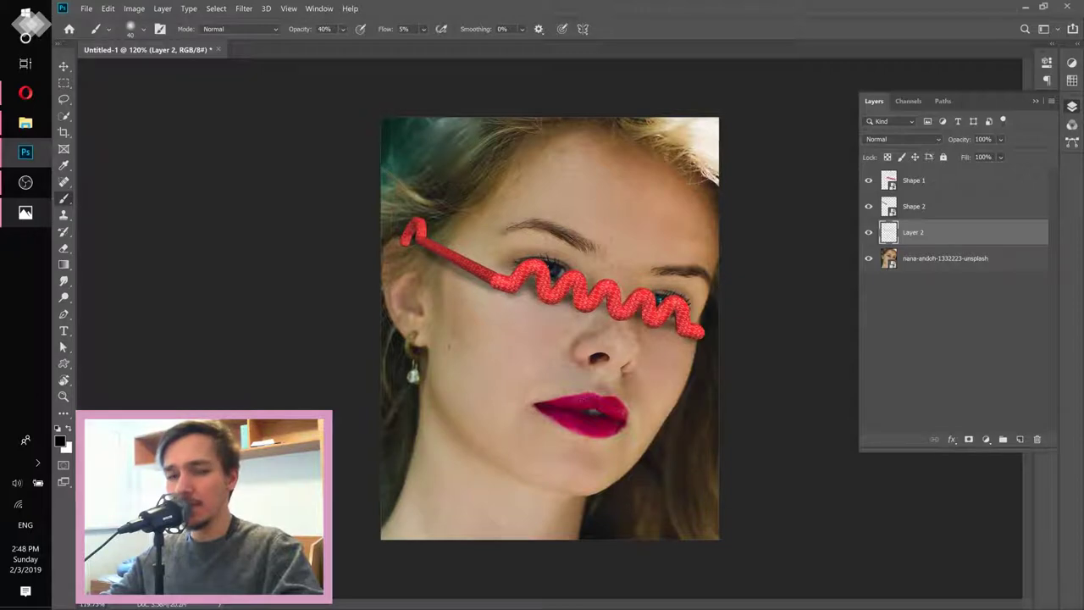
- Select the Shape 2 tube layer and add a layer mask to it
{"action": "scroll", "coordinate": [427, 255], "scroll_direction": "up", "scroll_amount": 5}
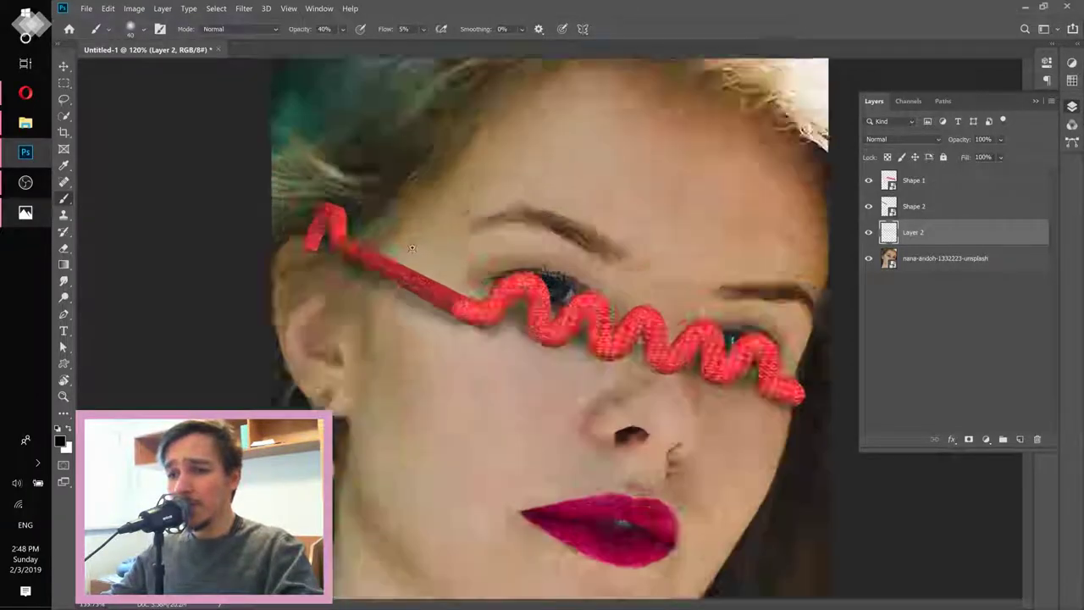
{"action": "scroll", "coordinate": [428, 255], "scroll_direction": "up", "scroll_amount": 3}
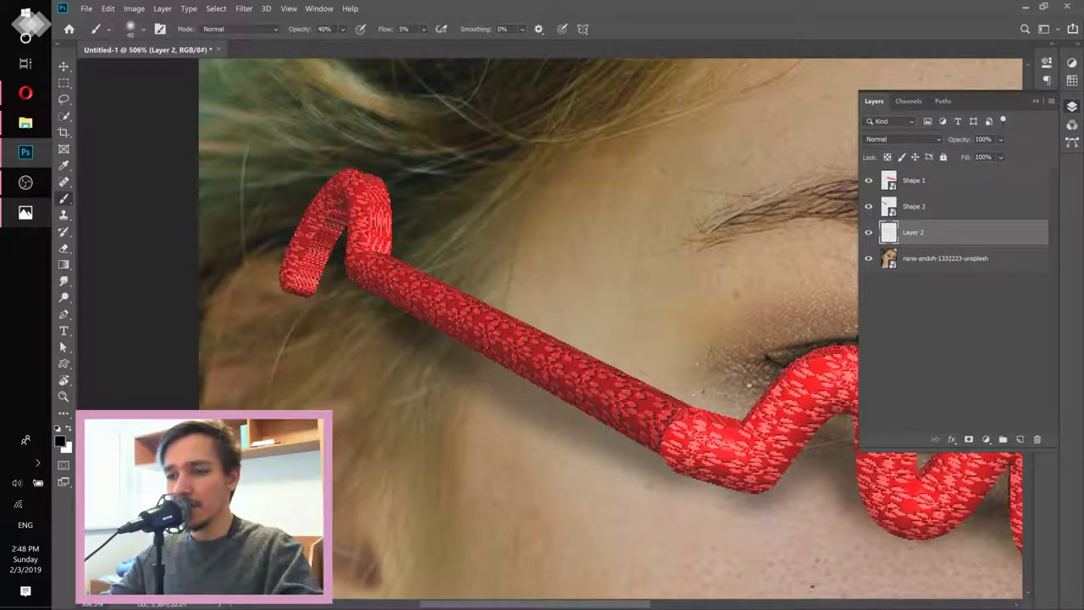
{"action": "left_click", "coordinate": [944, 208]}
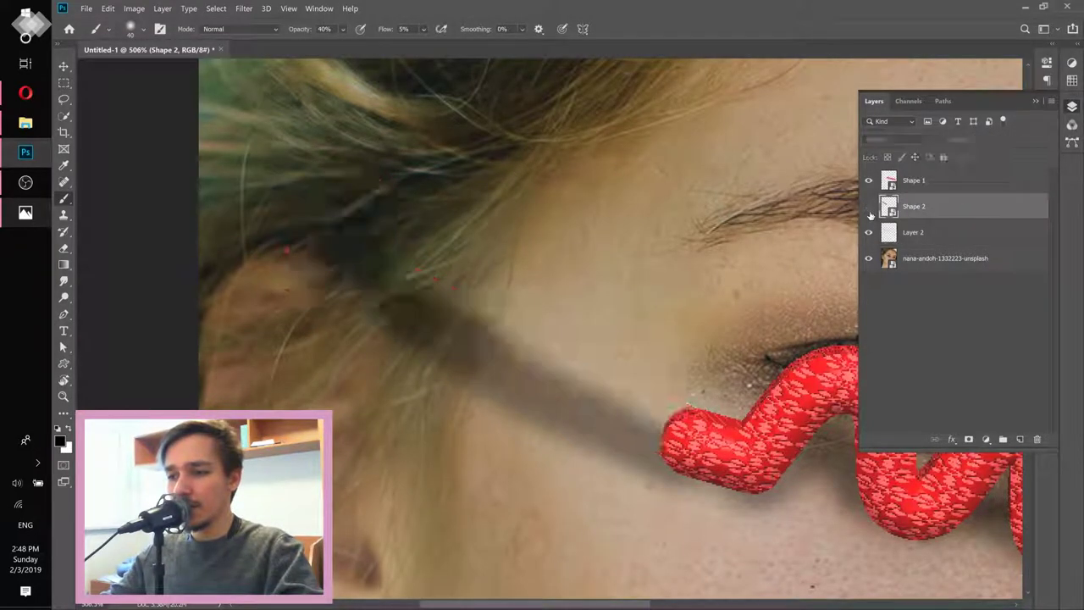
{"action": "left_click", "coordinate": [970, 440]}
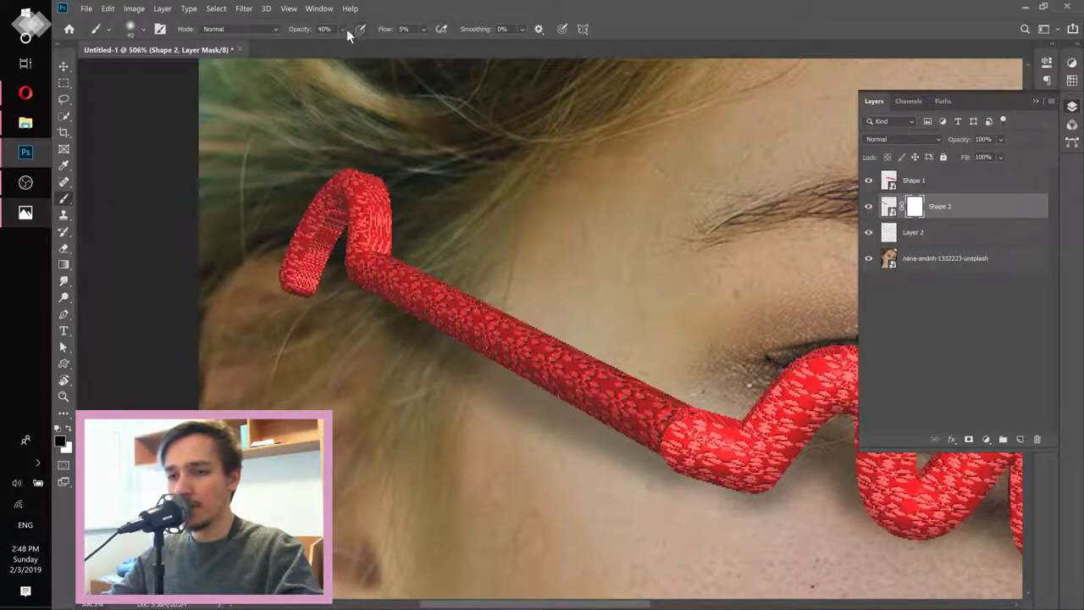
- Set the brush to 100% opacity, full flow and 100% hardness
{"action": "left_click_drag", "start_coordinate": [342, 29], "coordinate": [439, 48]}
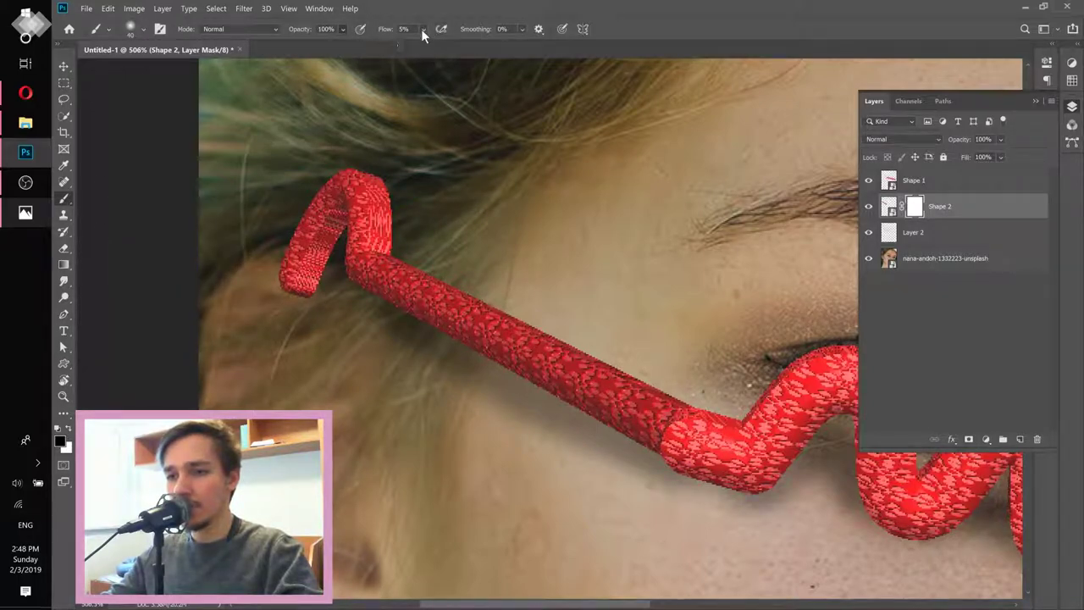
{"action": "left_click", "coordinate": [422, 29]}
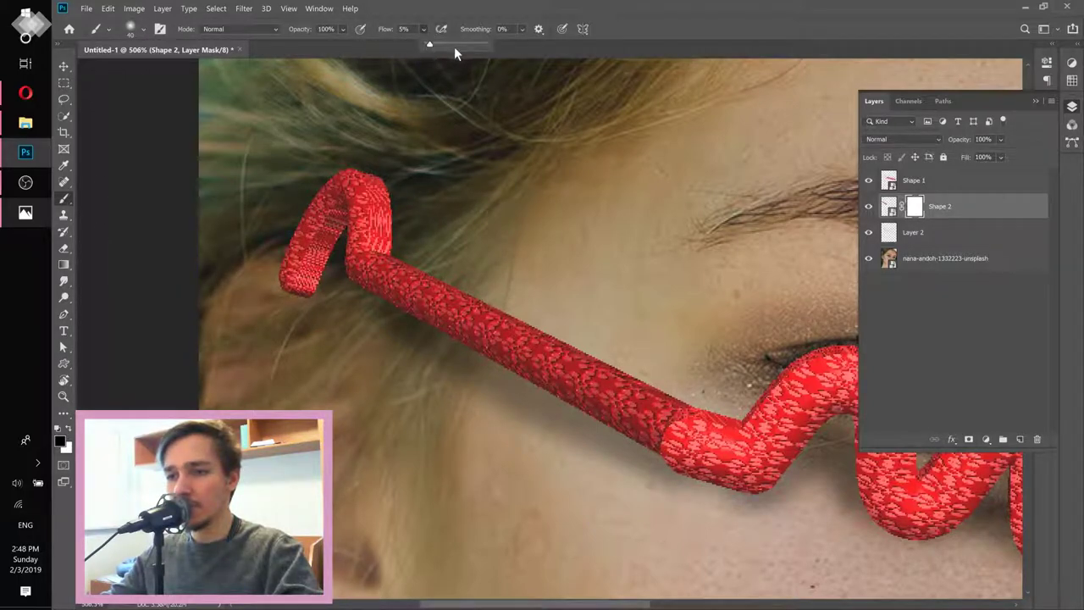
{"action": "left_click", "coordinate": [142, 29]}
{"action": "left_click", "coordinate": [169, 102]}
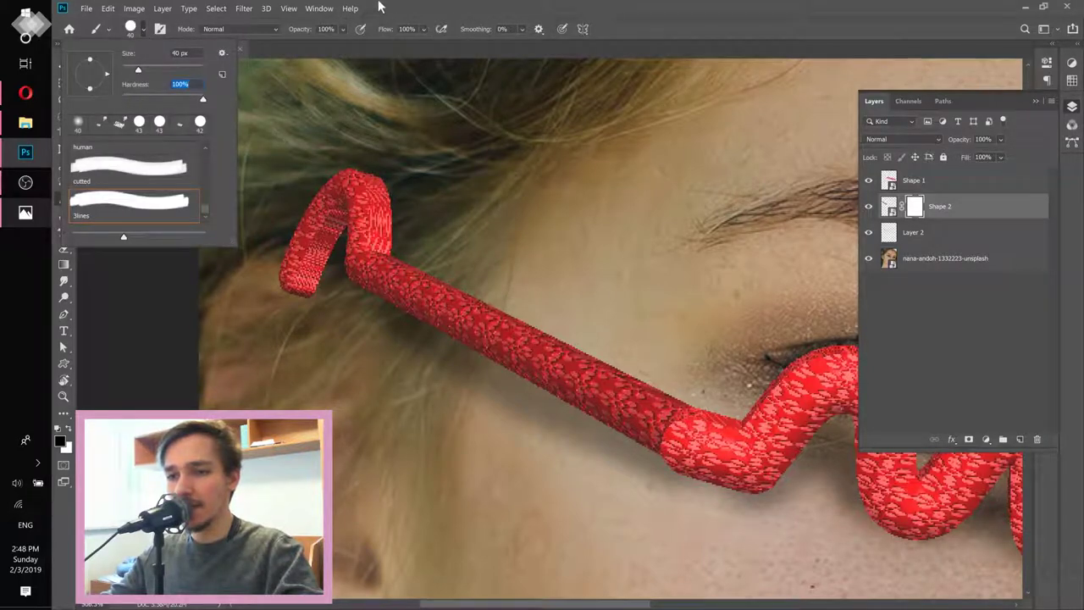
{"action": "key", "text": "Return"}
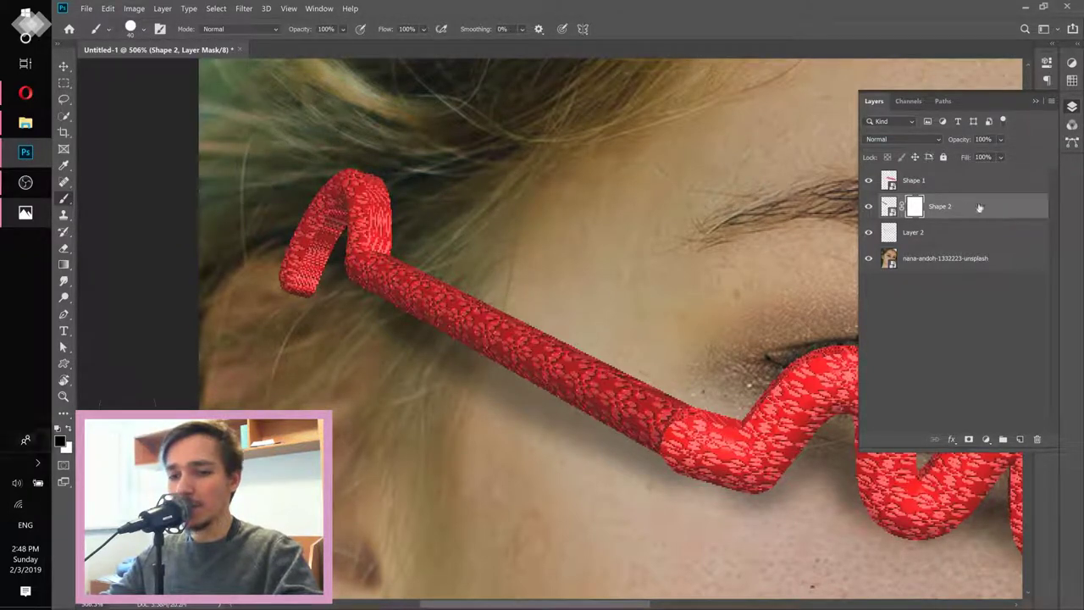
- With a 25 px brush, mask out the hook tip's lower edge, then shrink the brush to 1 px
{"action": "scroll", "coordinate": [305, 263], "scroll_direction": "up", "scroll_amount": 3}
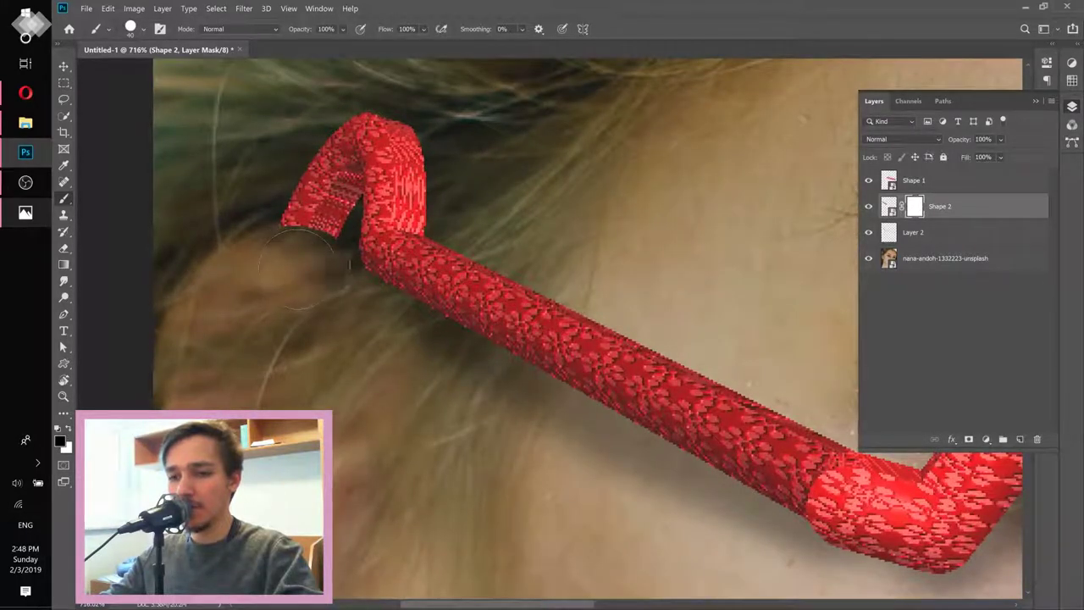
{"action": "left_click_drag", "start_coordinate": [313, 266], "coordinate": [282, 268]}
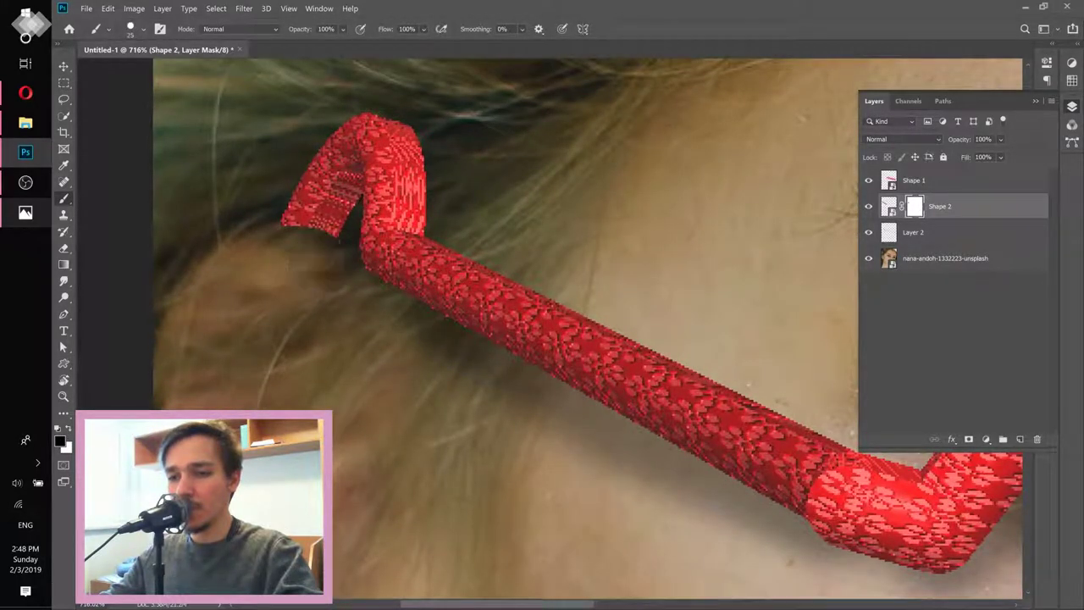
{"action": "left_click_drag", "start_coordinate": [342, 233], "coordinate": [282, 220]}
{"action": "scroll", "coordinate": [305, 260], "scroll_direction": "down", "scroll_amount": 5}
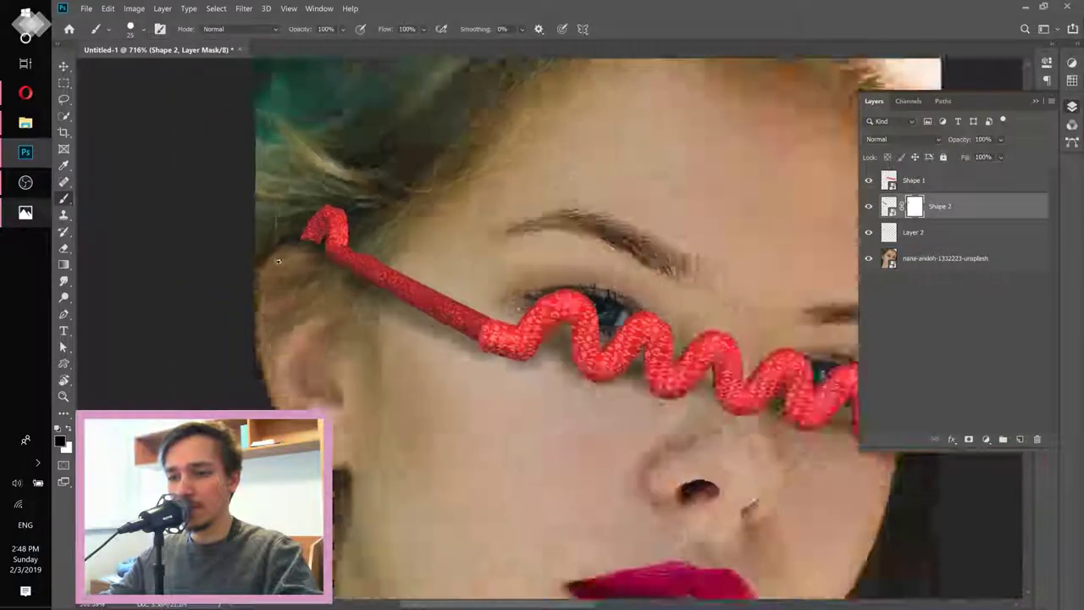
{"action": "scroll", "coordinate": [266, 266], "scroll_direction": "up", "scroll_amount": 4}
{"action": "scroll", "coordinate": [337, 214], "scroll_direction": "up", "scroll_amount": 5}
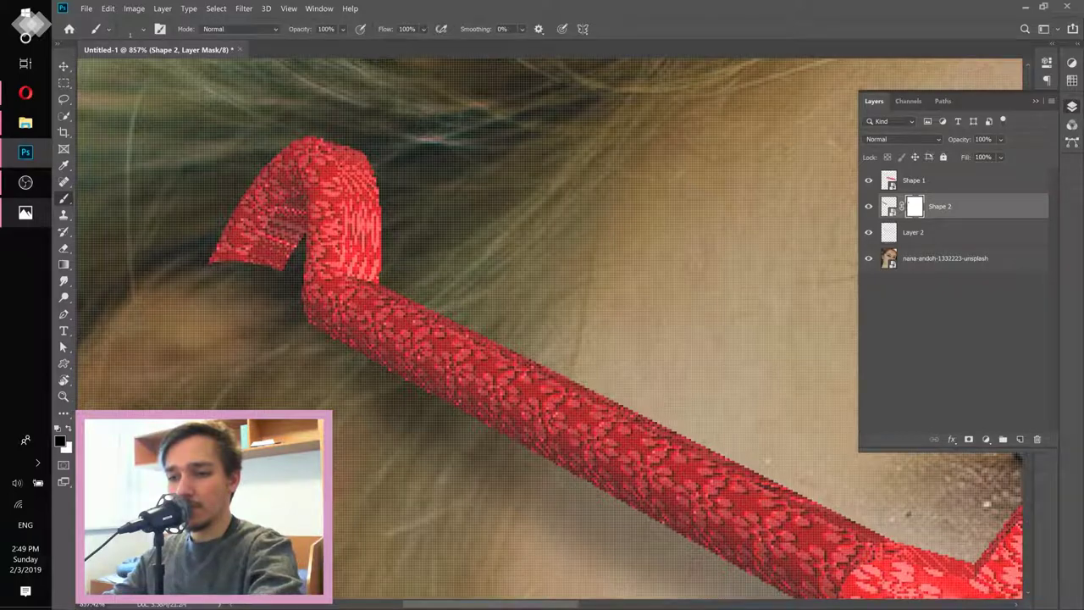
{"action": "left_click", "coordinate": [142, 31]}
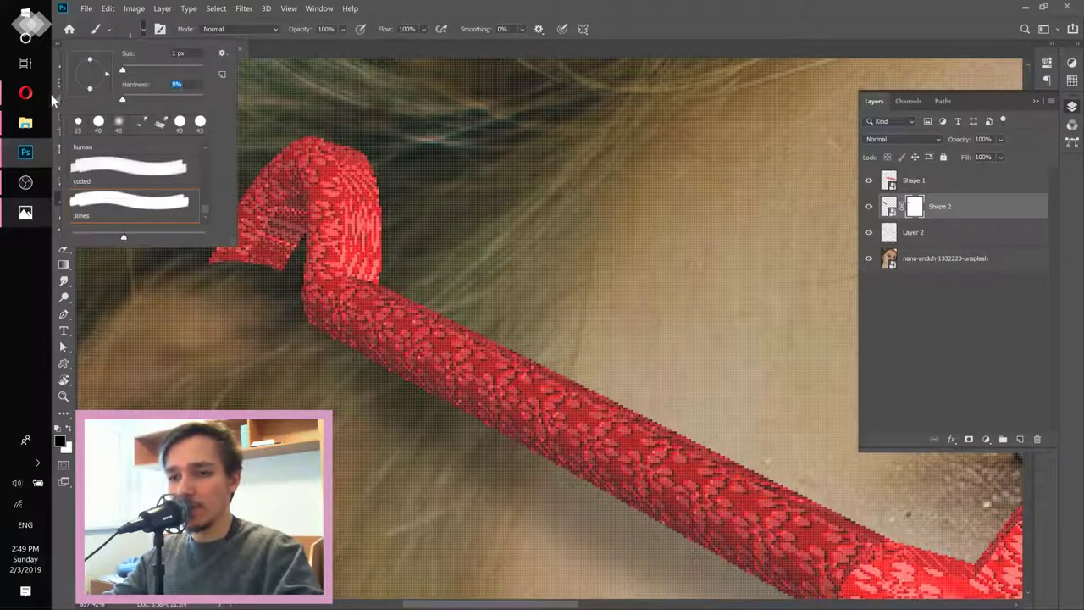
{"action": "left_click", "coordinate": [481, 13]}
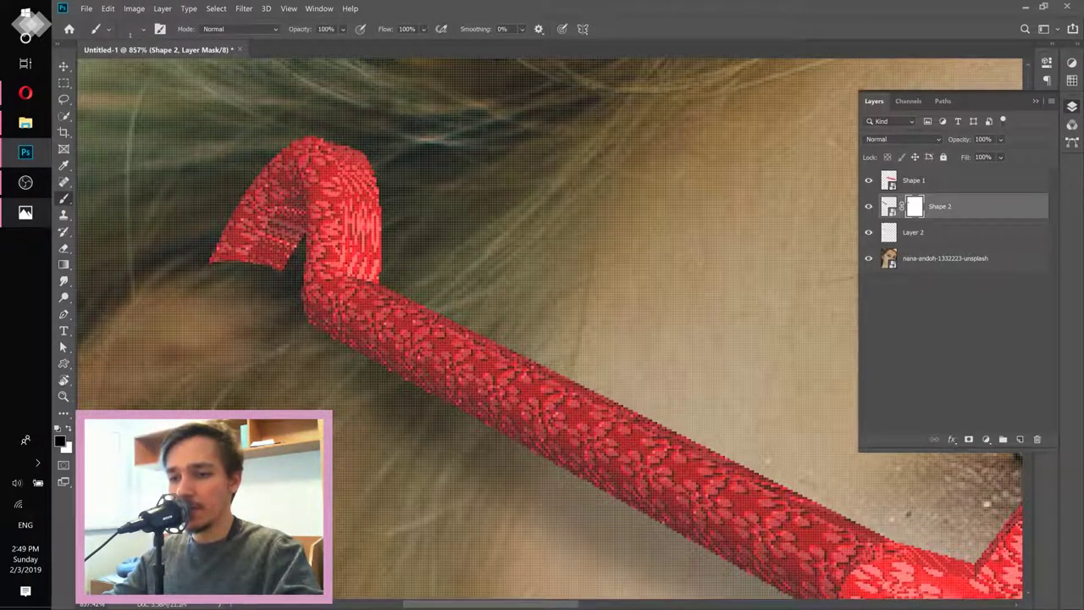
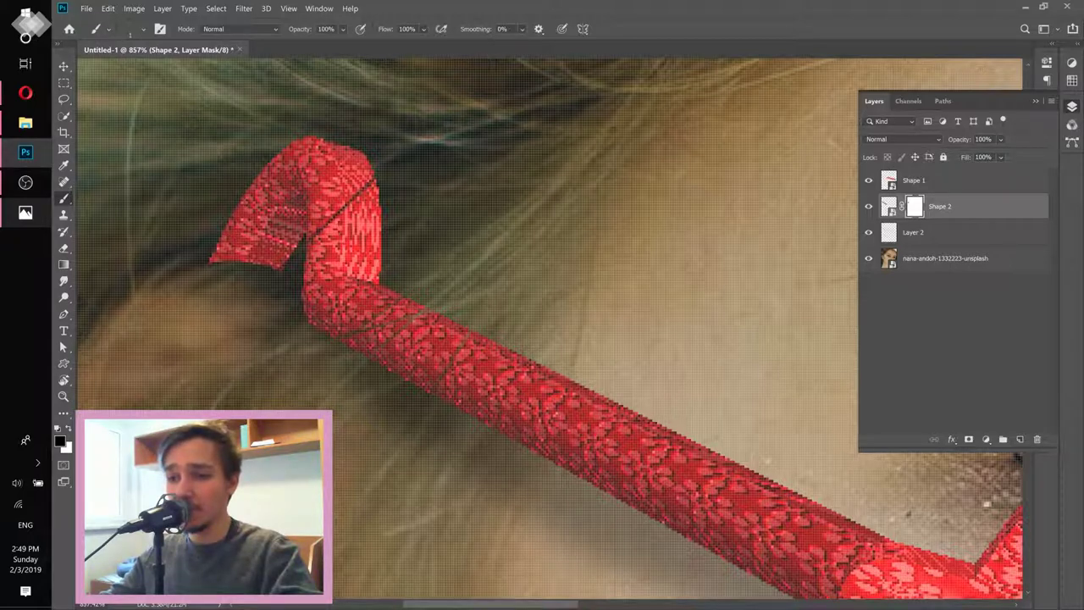
- Paint black on Shape 2's mask to trim slivers off the hinge and the tube's top edge
{"action": "scroll", "coordinate": [548, 265], "scroll_direction": "down", "scroll_amount": 10}
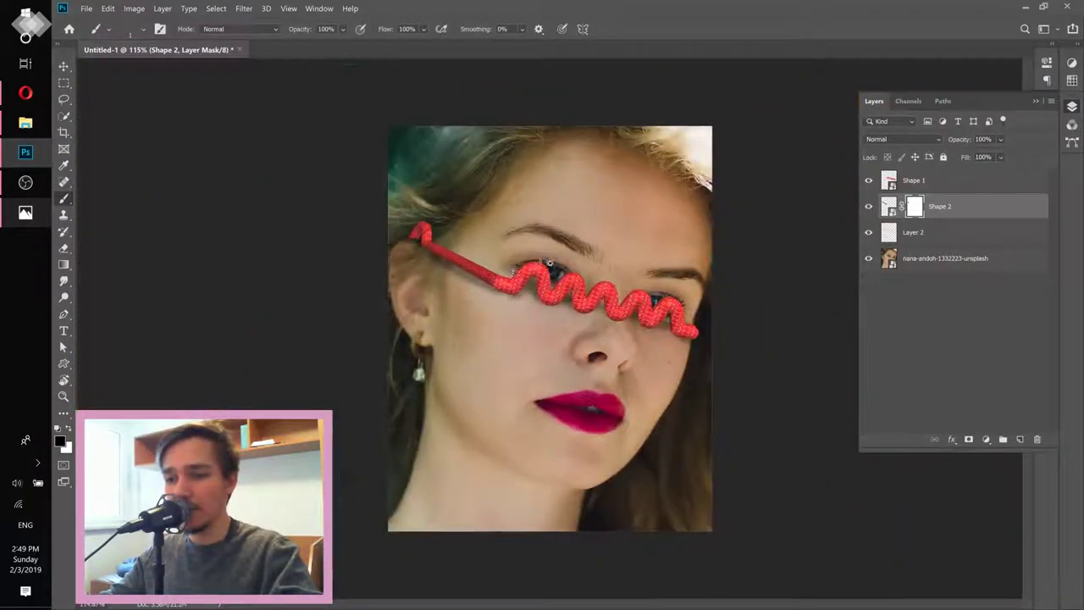
{"action": "scroll", "coordinate": [549, 265], "scroll_direction": "up", "scroll_amount": 3}
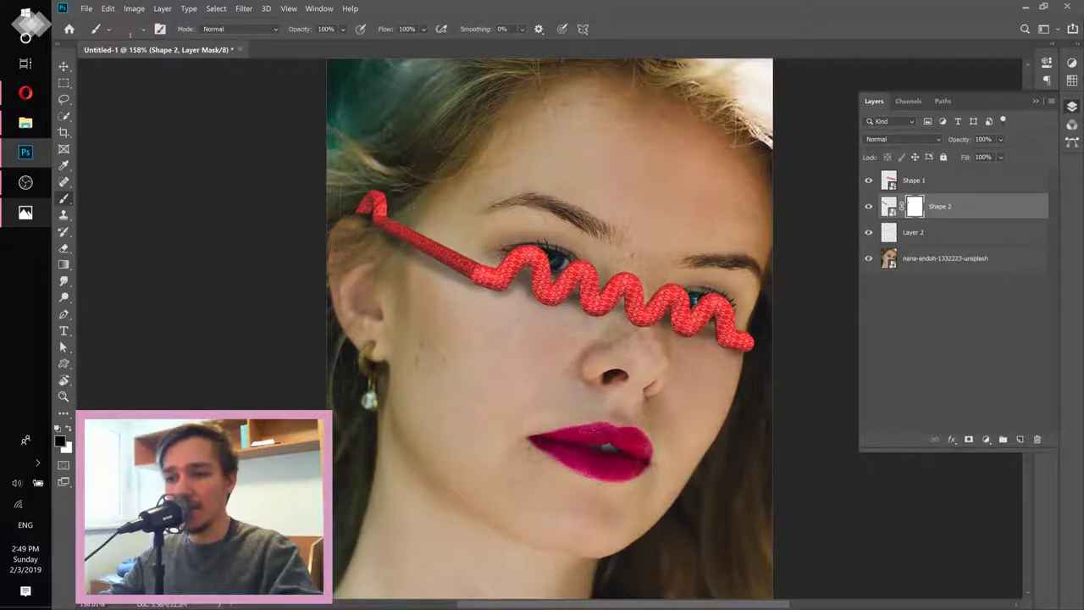
{"action": "scroll", "coordinate": [364, 167], "scroll_direction": "up", "scroll_amount": 6}
{"action": "scroll", "coordinate": [431, 286], "scroll_direction": "up", "scroll_amount": 2}
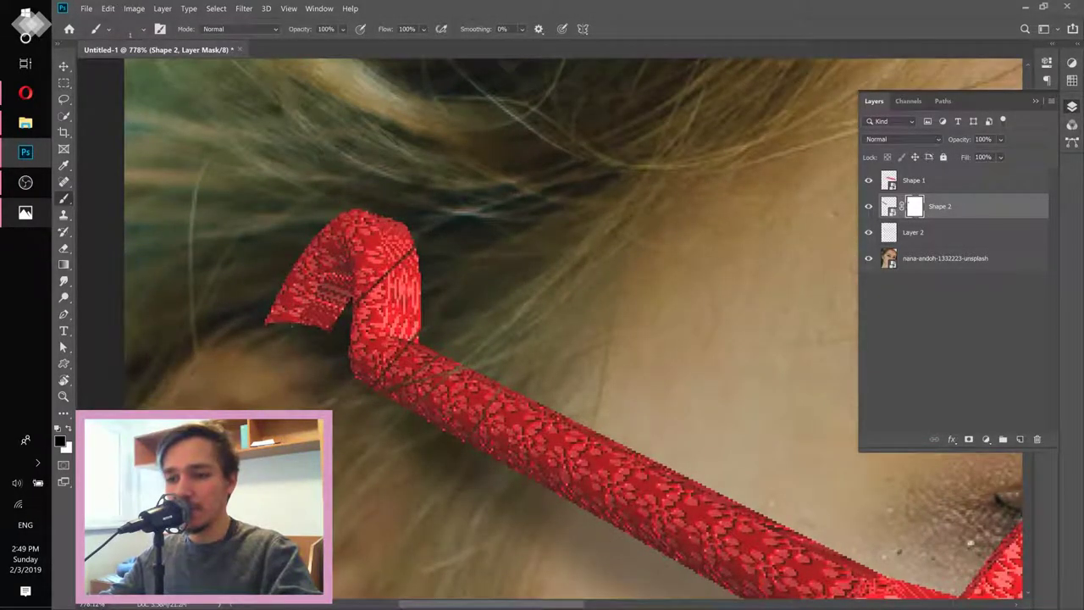
{"action": "left_click_drag", "start_coordinate": [347, 296], "coordinate": [309, 317]}
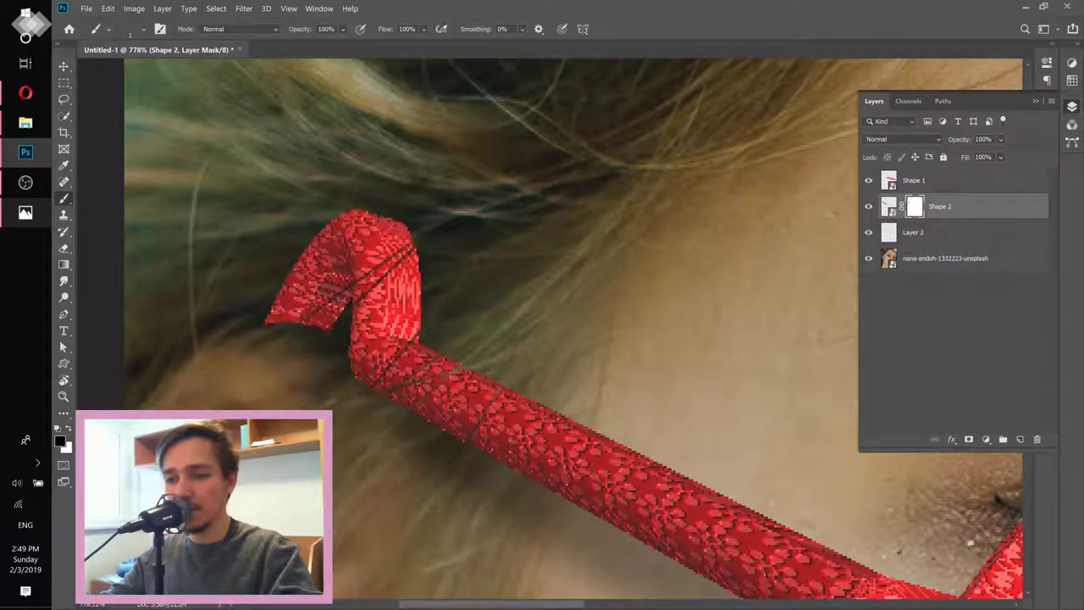
{"action": "left_click_drag", "start_coordinate": [492, 461], "coordinate": [556, 390]}
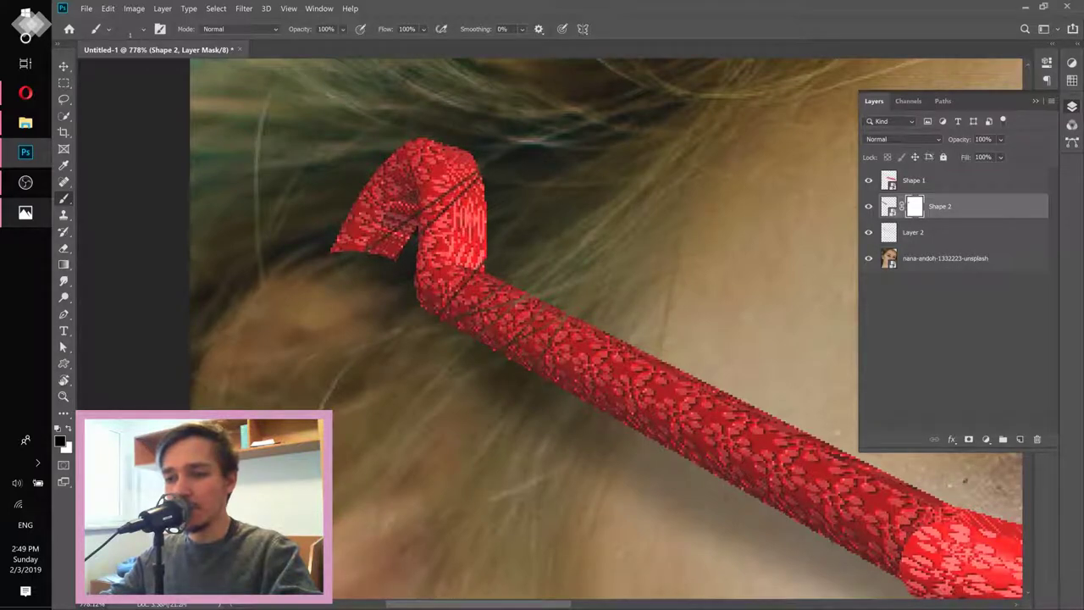
{"action": "left_click_drag", "start_coordinate": [392, 173], "coordinate": [476, 159]}
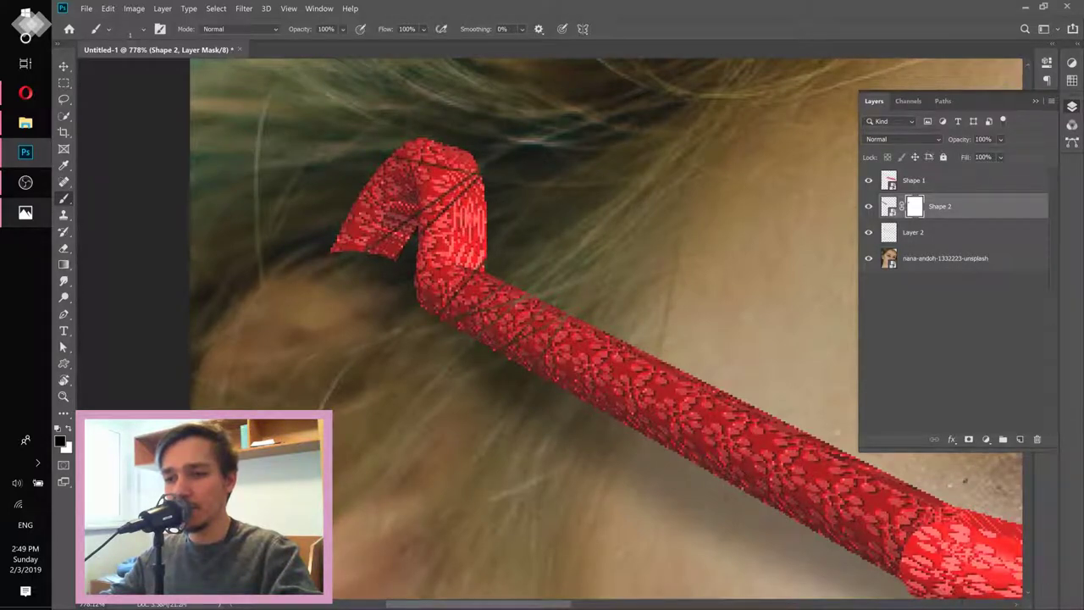
{"action": "mouse_move", "coordinate": [399, 158]}
{"action": "left_mouse_down"}
{"action": "mouse_move", "coordinate": [471, 151]}
{"action": "mouse_move", "coordinate": [425, 155]}
{"action": "left_mouse_up"}
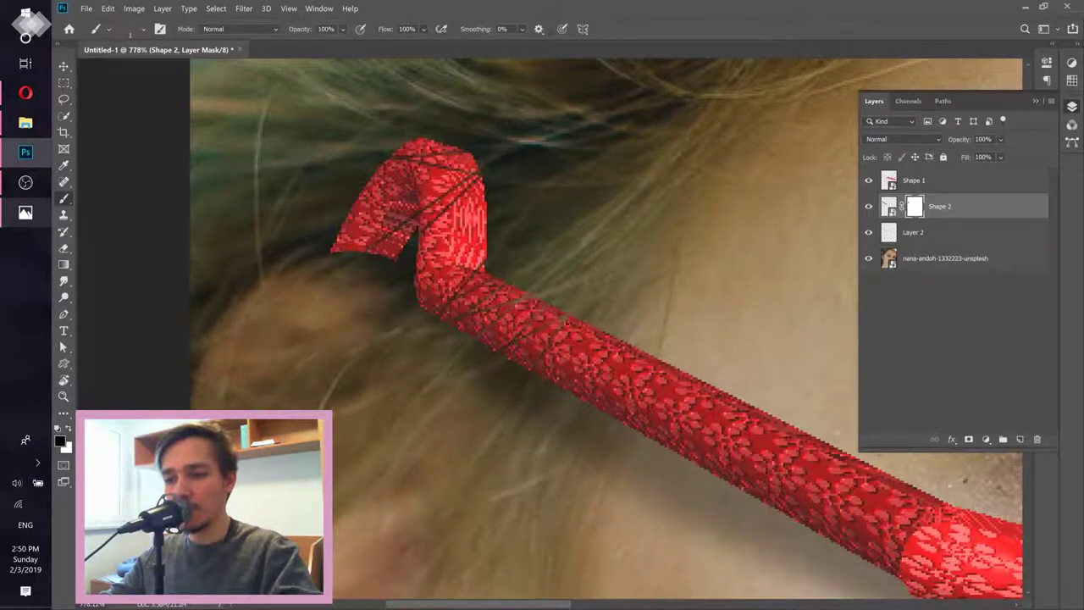
- Compare the edit against the earlier exported result in the photo viewer, then close it
{"action": "scroll", "coordinate": [471, 264], "scroll_direction": "down", "scroll_amount": 10}
{"action": "scroll", "coordinate": [470, 264], "scroll_direction": "up", "scroll_amount": 5}
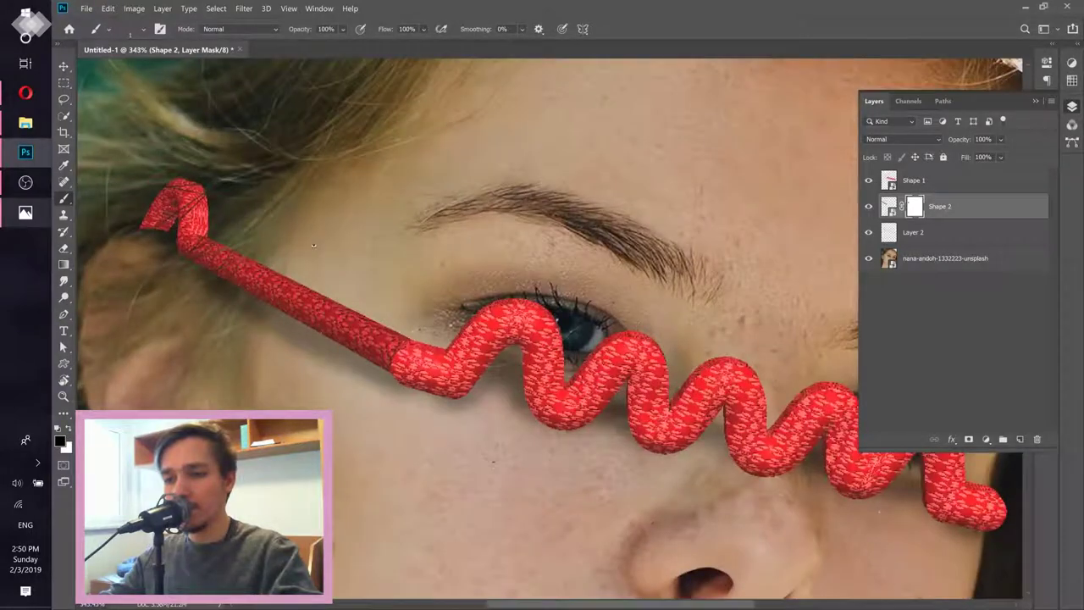
{"action": "scroll", "coordinate": [249, 235], "scroll_direction": "up", "scroll_amount": 3}
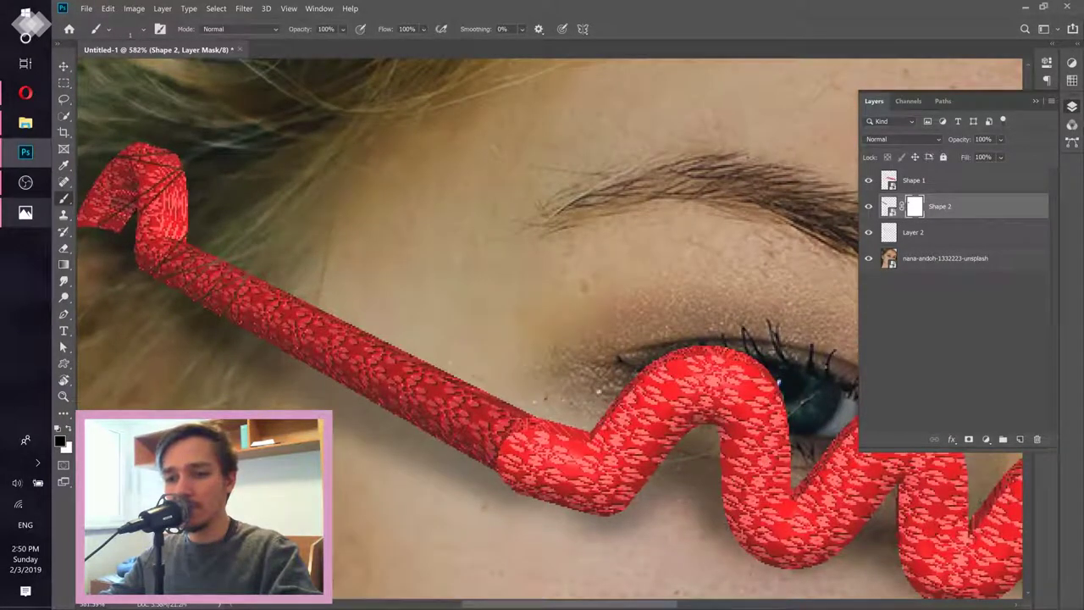
{"action": "scroll", "coordinate": [426, 266], "scroll_direction": "down", "scroll_amount": 6}
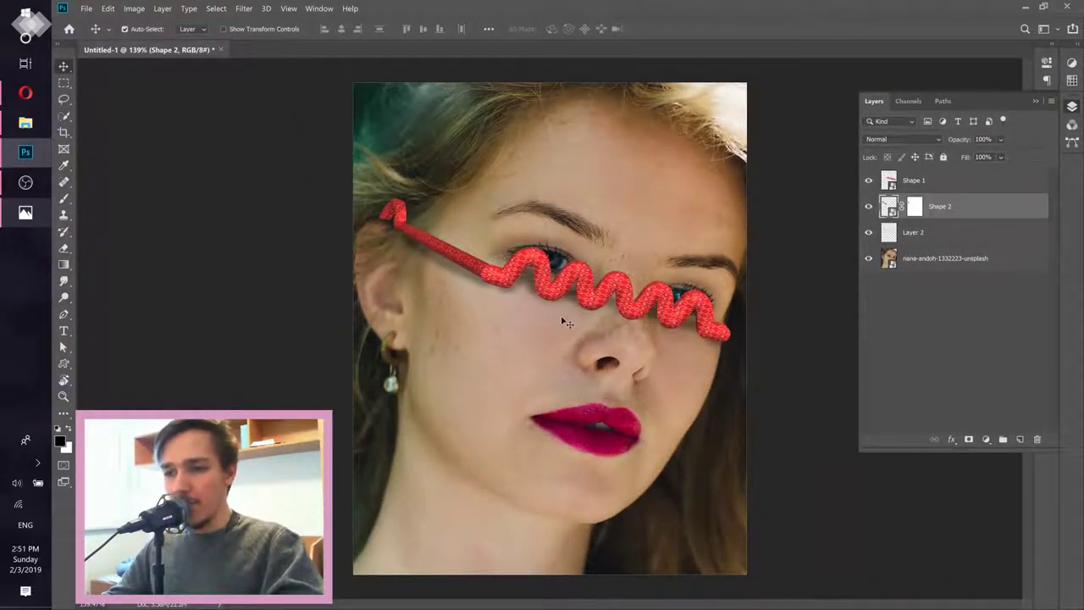
{"action": "left_click", "coordinate": [23, 214]}
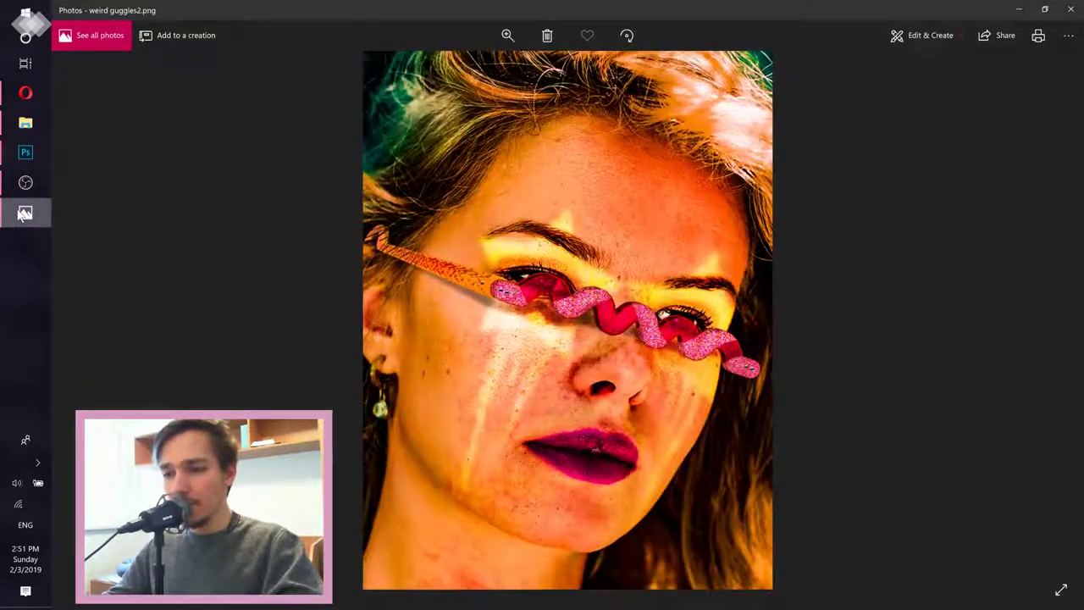
{"action": "left_click", "coordinate": [1018, 8]}
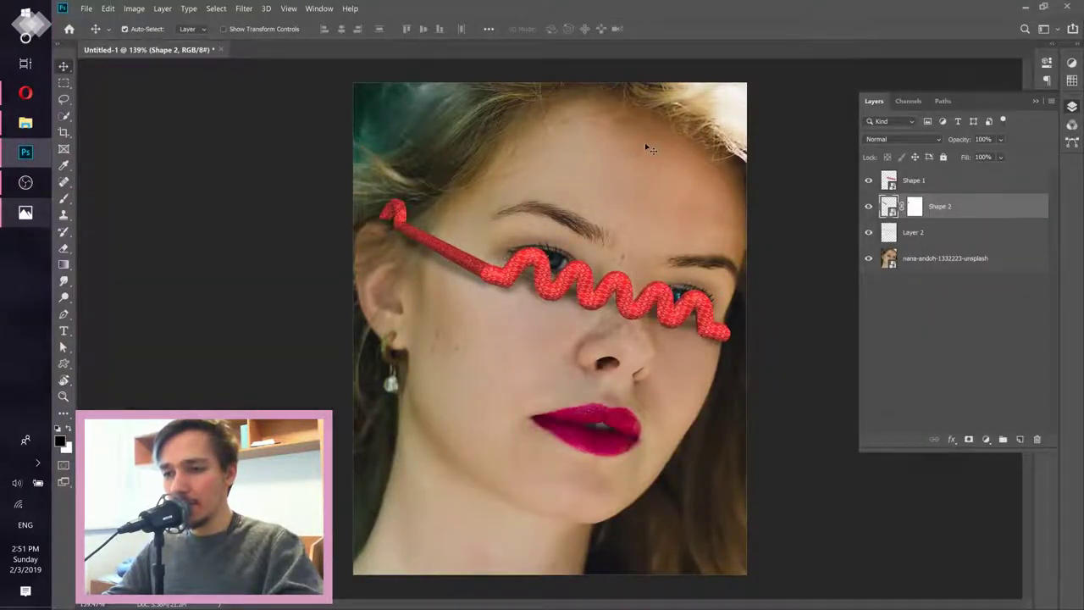
- Add a Vibrance adjustment layer above the portrait photo with Vibrance +100 and Saturation +17
{"action": "left_click", "coordinate": [930, 261]}
{"action": "left_click", "coordinate": [993, 440]}
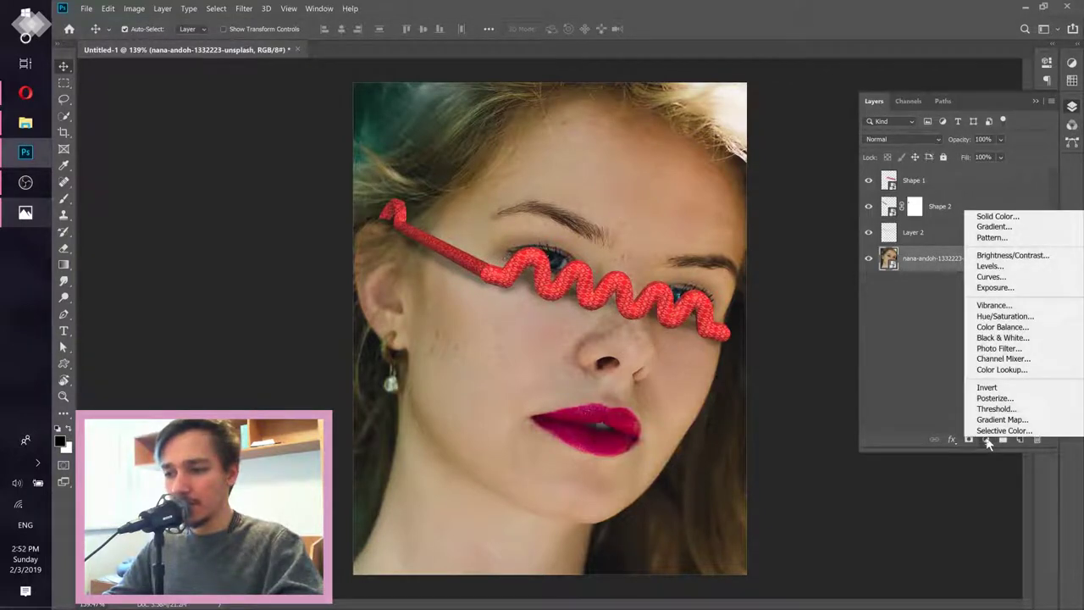
{"action": "left_click", "coordinate": [988, 305]}
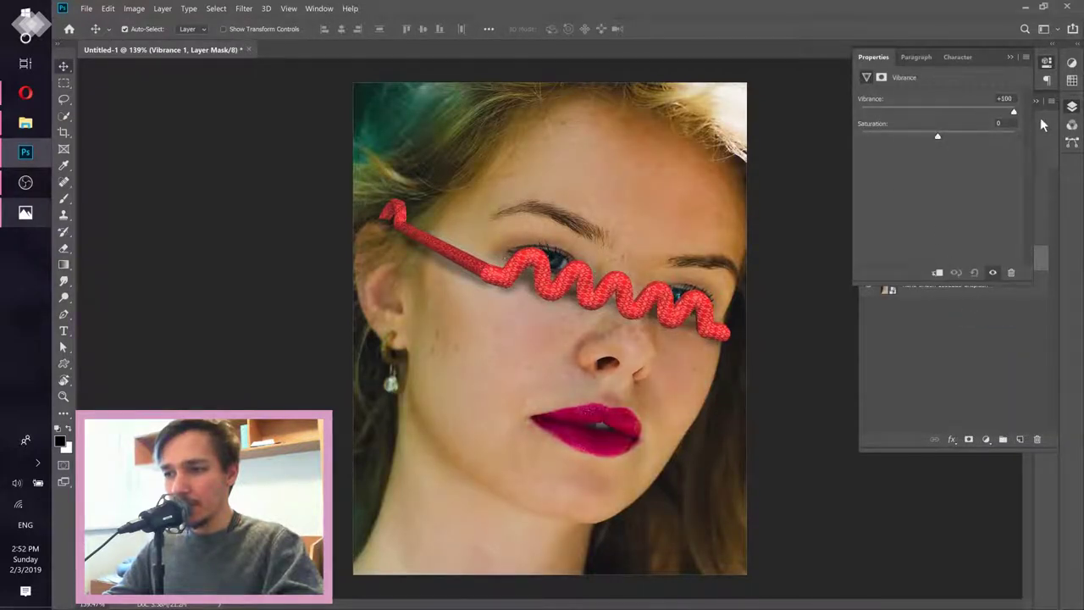
{"action": "left_click_drag", "start_coordinate": [954, 140], "coordinate": [950, 140]}
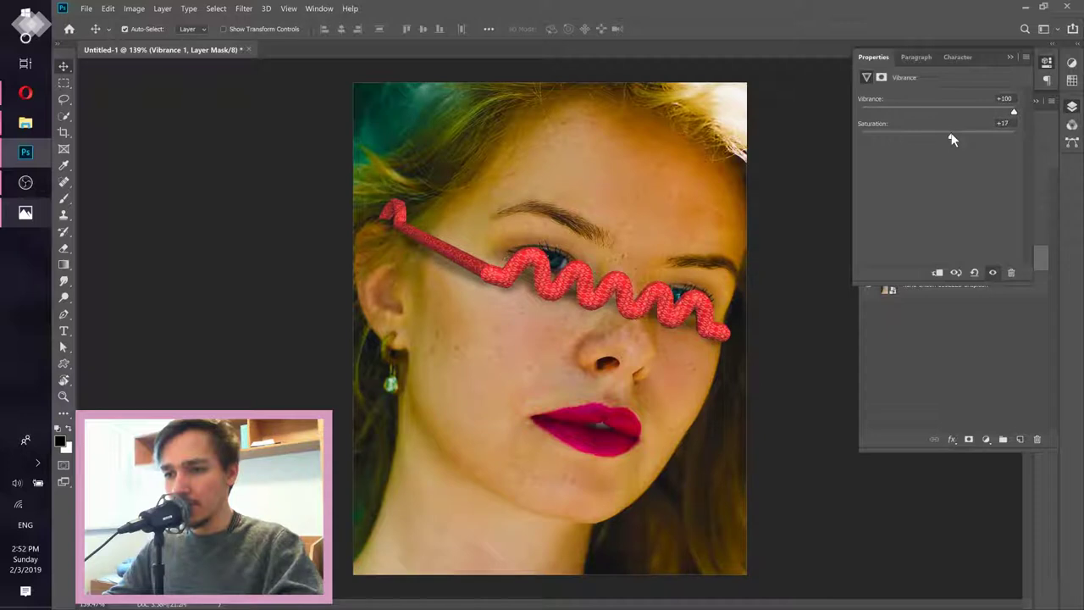
{"action": "left_click", "coordinate": [1011, 57]}
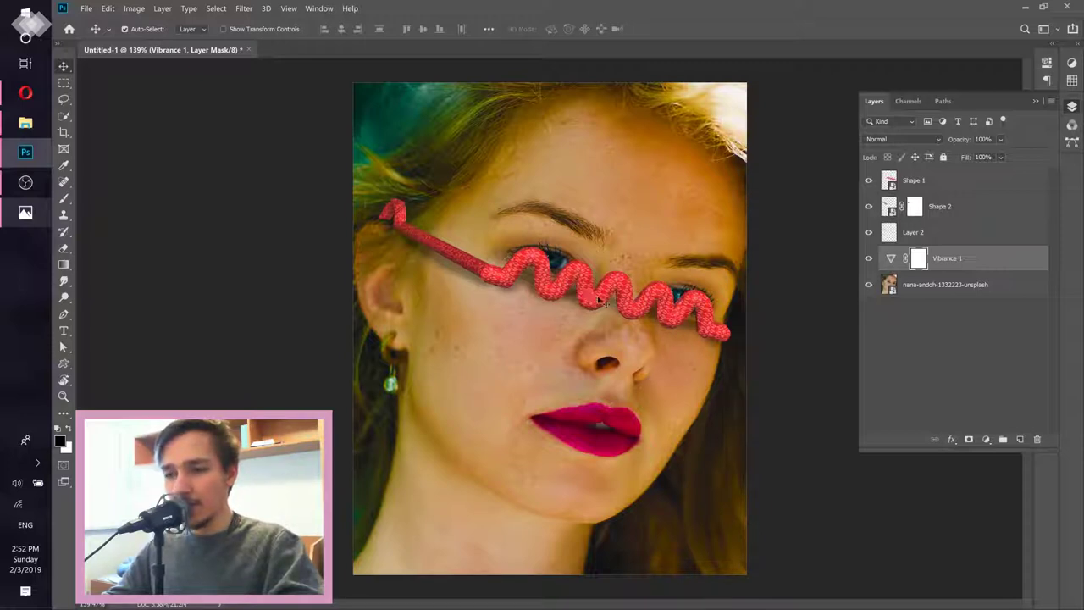
- Move the wavy Shape 1 squiggle so it lines up against the straight arm
{"action": "left_click_drag", "start_coordinate": [627, 305], "coordinate": [652, 309]}
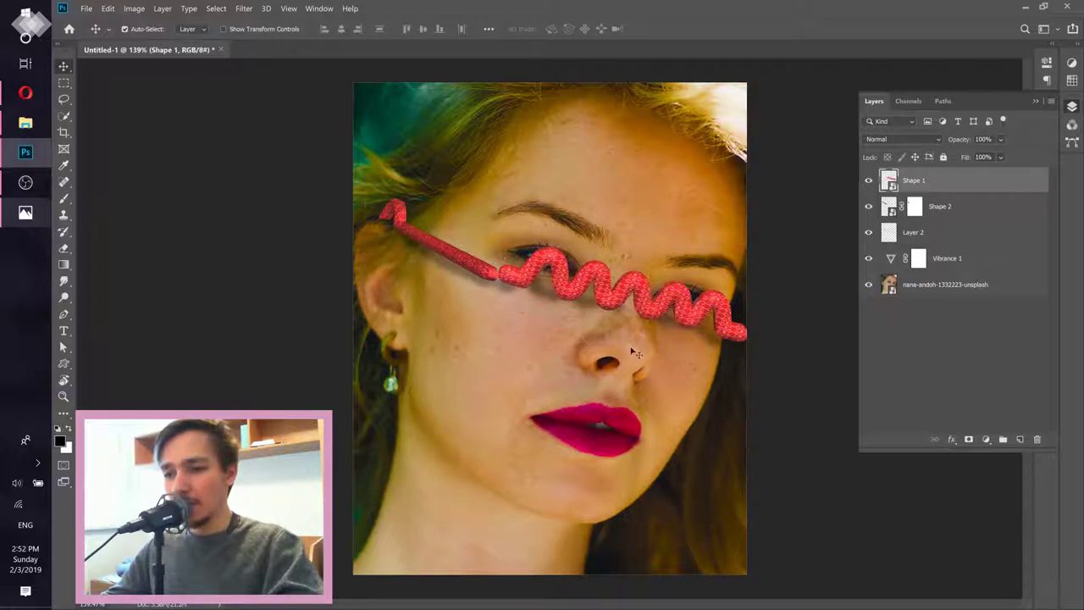
{"action": "left_click_drag", "start_coordinate": [652, 311], "coordinate": [629, 306]}
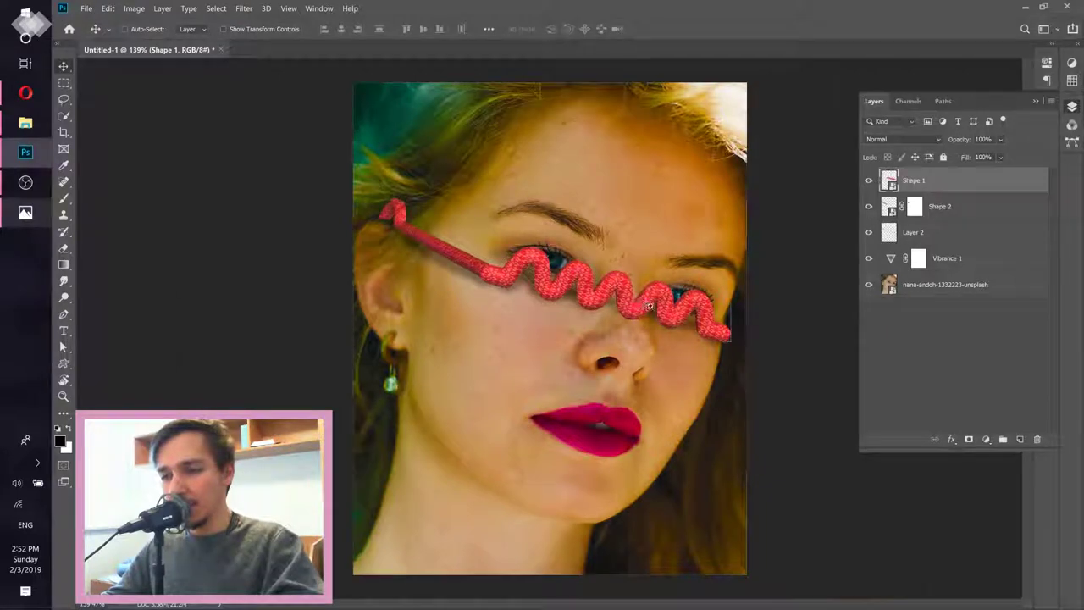
{"action": "scroll", "coordinate": [629, 307], "scroll_direction": "up", "scroll_amount": 5}
{"action": "left_click_drag", "start_coordinate": [660, 291], "coordinate": [722, 318]}
{"action": "left_click_drag", "start_coordinate": [735, 318], "coordinate": [617, 313]}
{"action": "scroll", "coordinate": [579, 298], "scroll_direction": "down", "scroll_amount": 2}
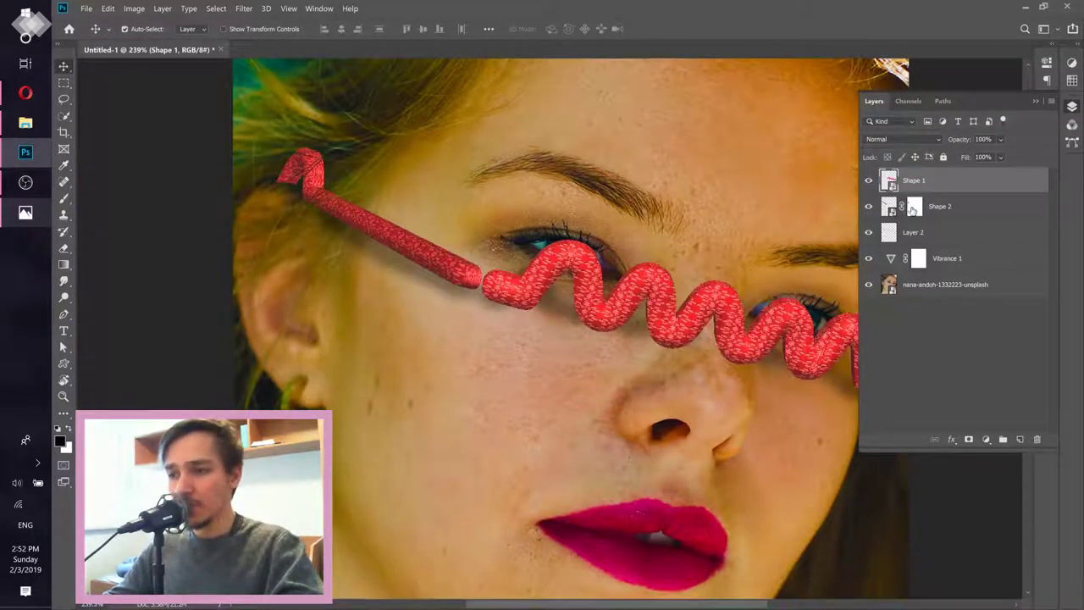
- Select Shape 2 and shift the straight arm to meet the squiggle
{"action": "left_click", "coordinate": [898, 208]}
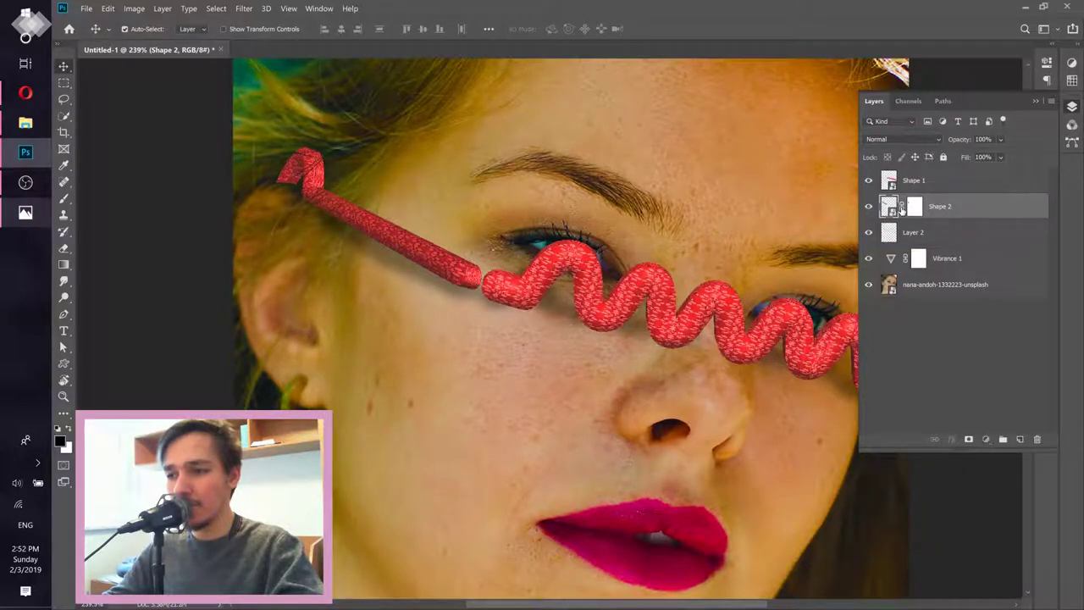
{"action": "left_click_drag", "start_coordinate": [441, 275], "coordinate": [451, 269]}
{"action": "scroll", "coordinate": [431, 264], "scroll_direction": "down", "scroll_amount": 3}
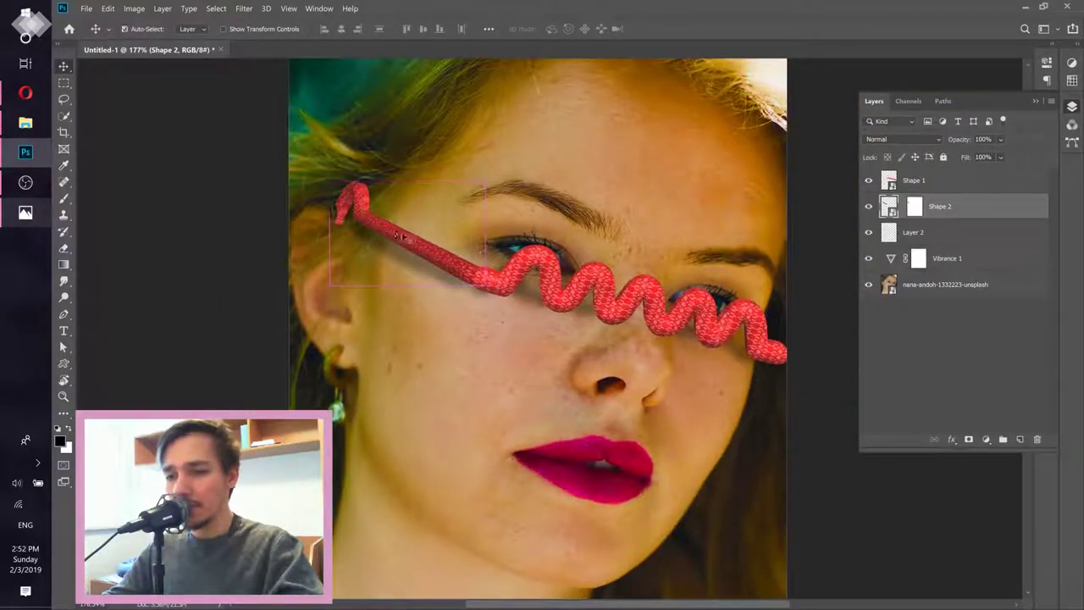
- Free-transform Shape 2 to 107.44% width, shift it into the hair, and commit
{"action": "left_click", "coordinate": [108, 9]}
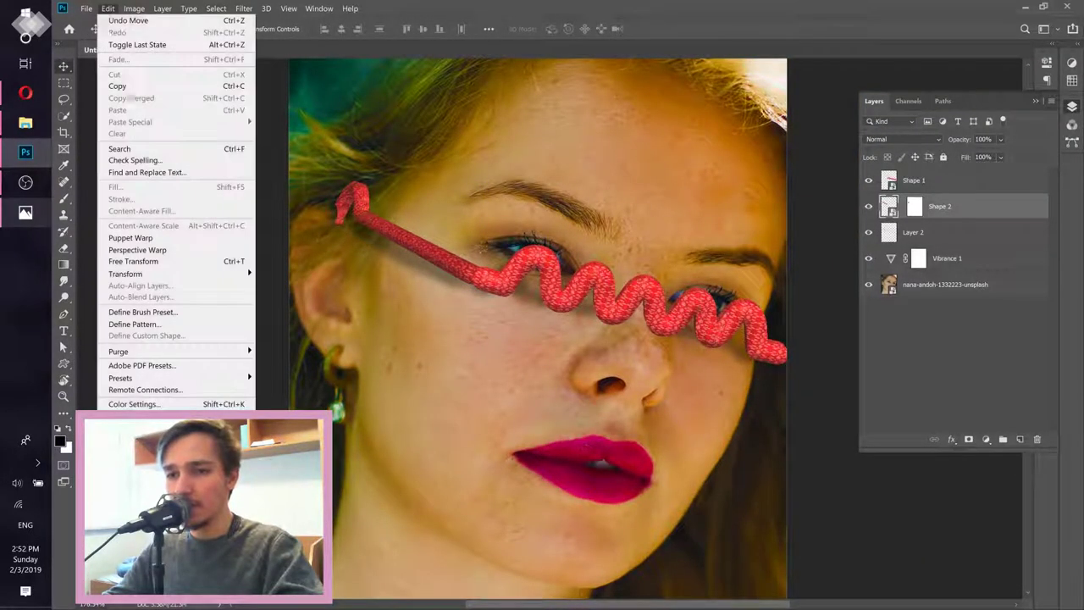
{"action": "left_click", "coordinate": [140, 262]}
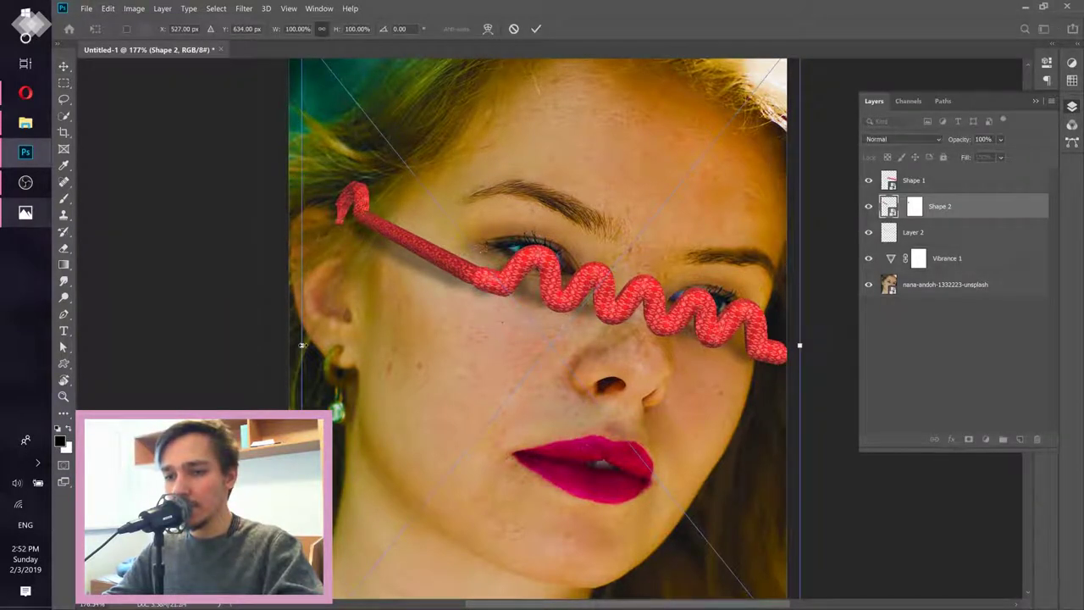
{"action": "left_click_drag", "start_coordinate": [301, 345], "coordinate": [280, 345]}
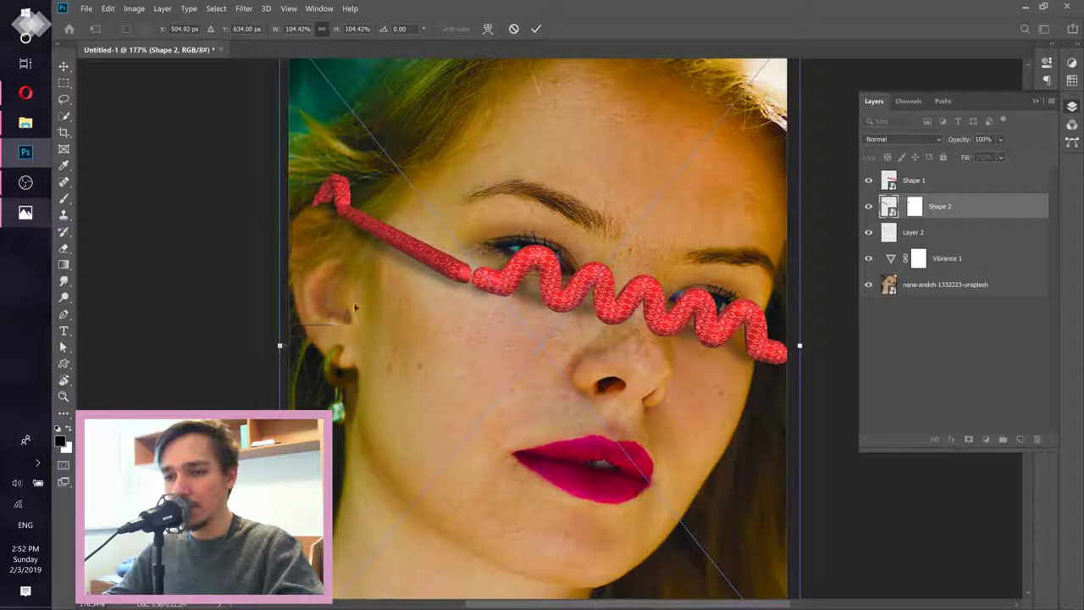
{"action": "left_click_drag", "start_coordinate": [437, 261], "coordinate": [456, 277]}
{"action": "scroll", "coordinate": [446, 256], "scroll_direction": "up", "scroll_amount": 3}
{"action": "scroll", "coordinate": [455, 276], "scroll_direction": "down", "scroll_amount": 4}
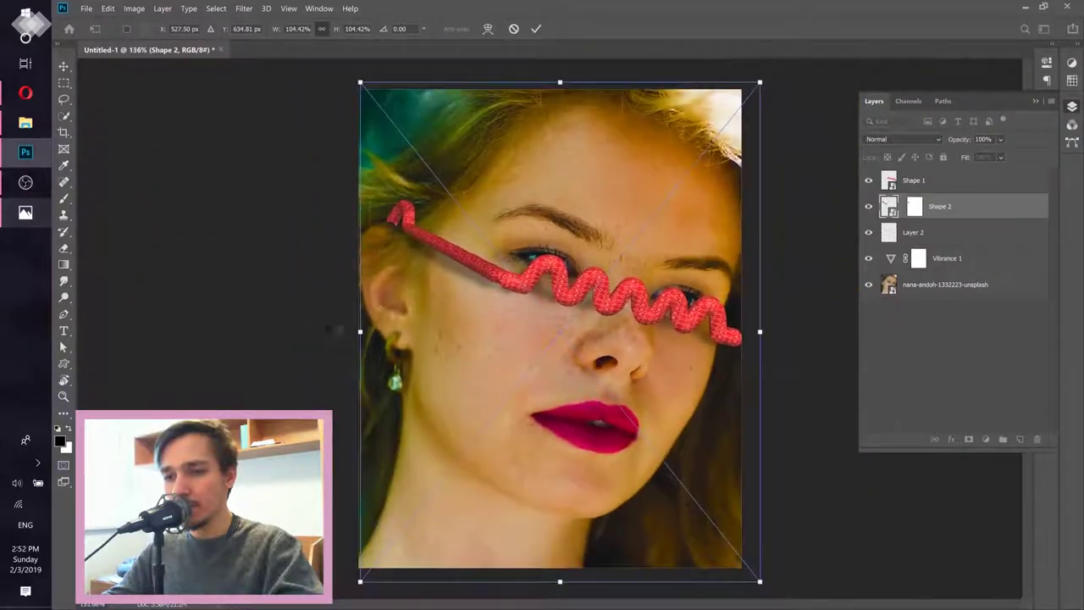
{"action": "left_click_drag", "start_coordinate": [360, 331], "coordinate": [348, 331]}
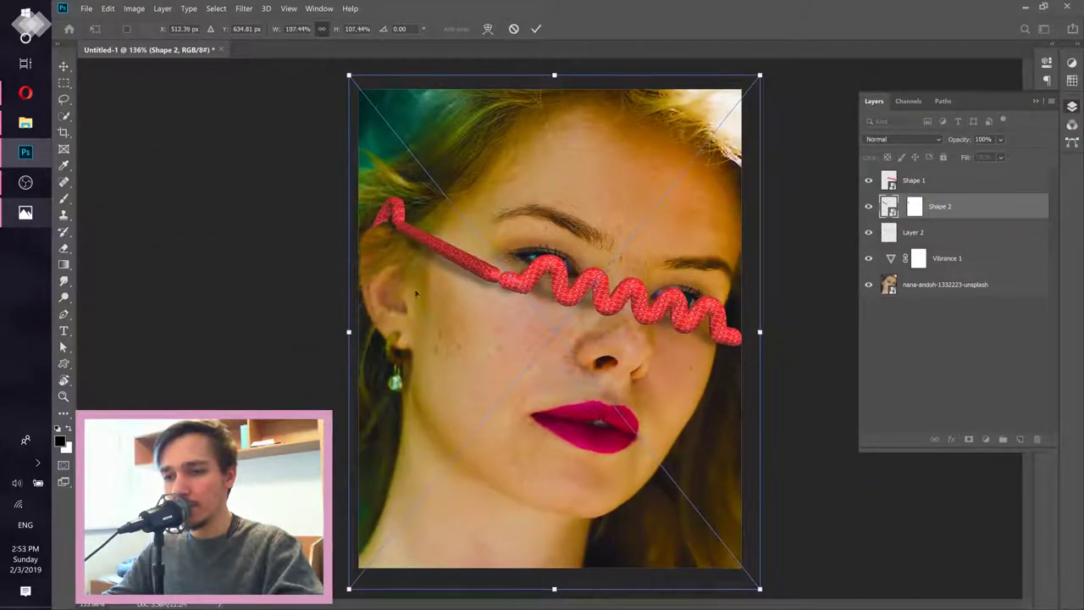
{"action": "left_click_drag", "start_coordinate": [483, 263], "coordinate": [489, 268]}
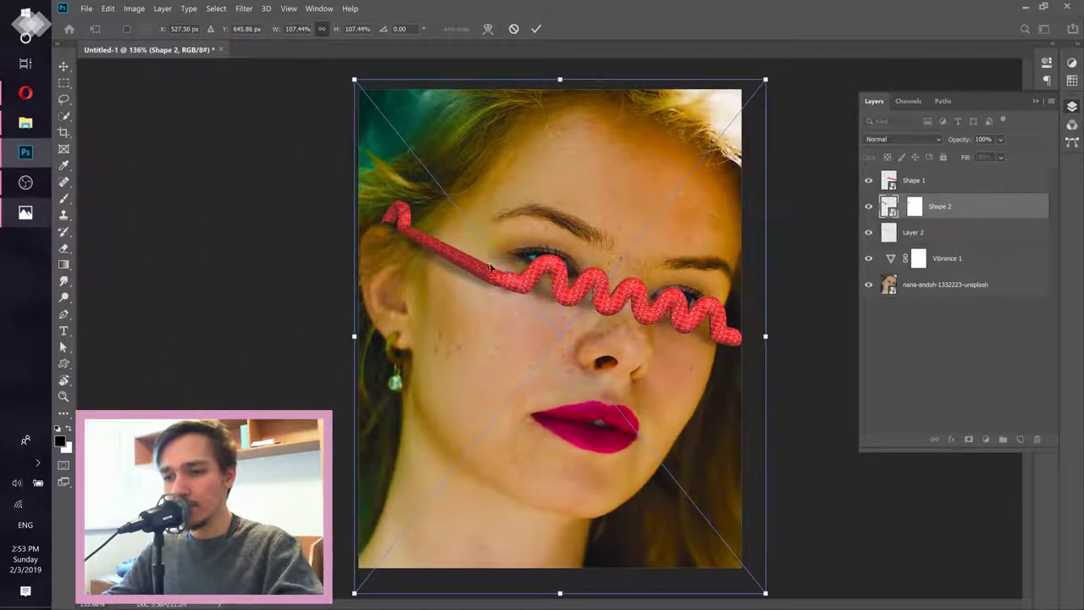
{"action": "scroll", "coordinate": [490, 268], "scroll_direction": "up", "scroll_amount": 4}
{"action": "left_click_drag", "start_coordinate": [422, 298], "coordinate": [429, 289]}
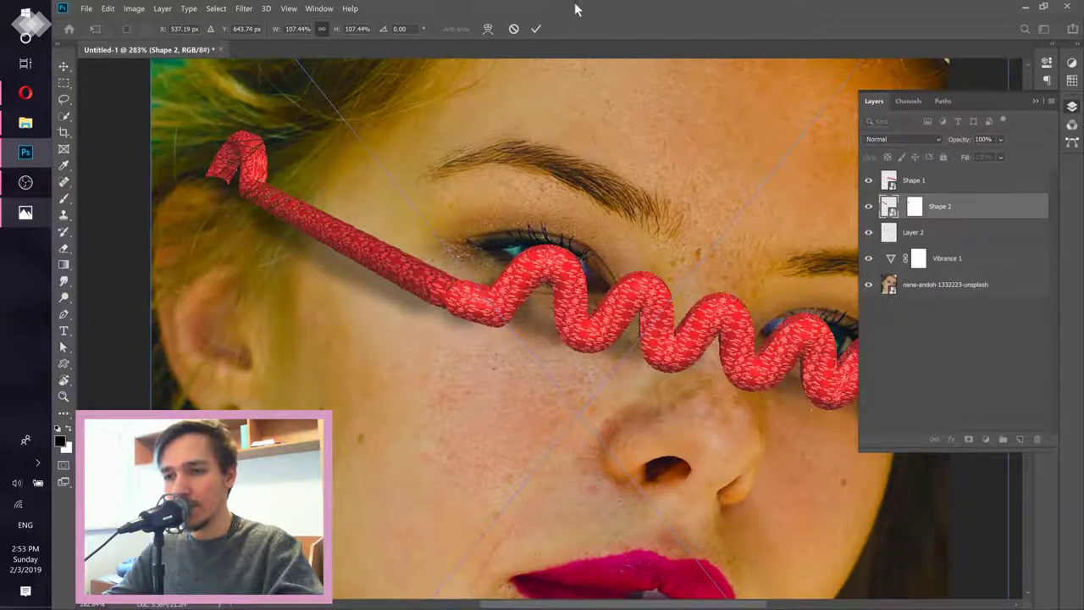
{"action": "left_click", "coordinate": [536, 28]}
{"action": "scroll", "coordinate": [218, 159], "scroll_direction": "up", "scroll_amount": 6}
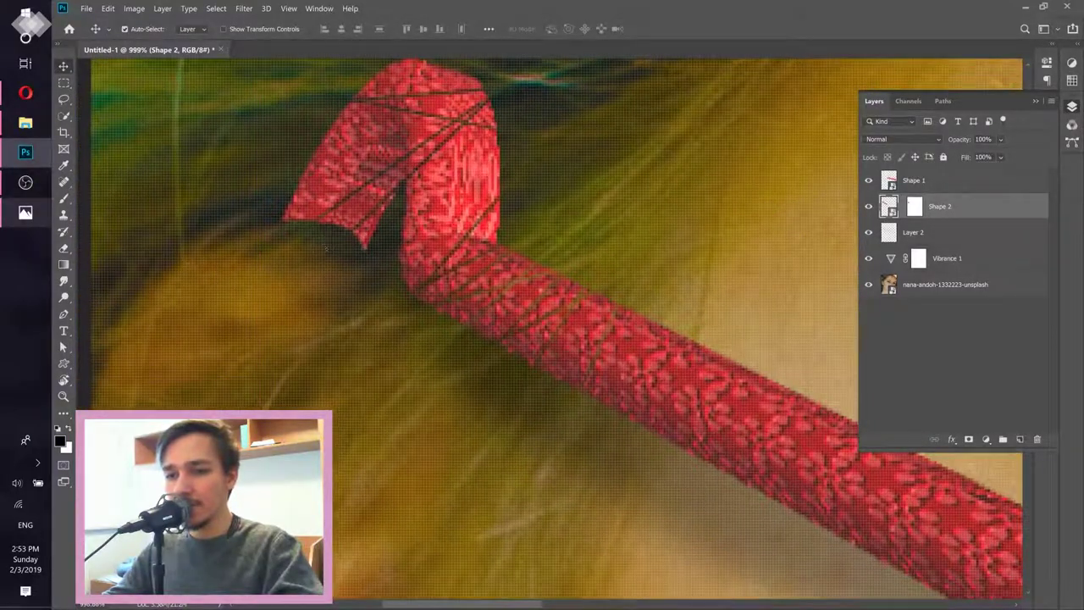
{"action": "scroll", "coordinate": [321, 228], "scroll_direction": "down", "scroll_amount": 6}
{"action": "scroll", "coordinate": [345, 217], "scroll_direction": "up", "scroll_amount": 6}
- Paint white with the Brush on Shape 2's layer mask to reveal the curled end near the ear
{"action": "scroll", "coordinate": [345, 217], "scroll_direction": "down", "scroll_amount": 1}
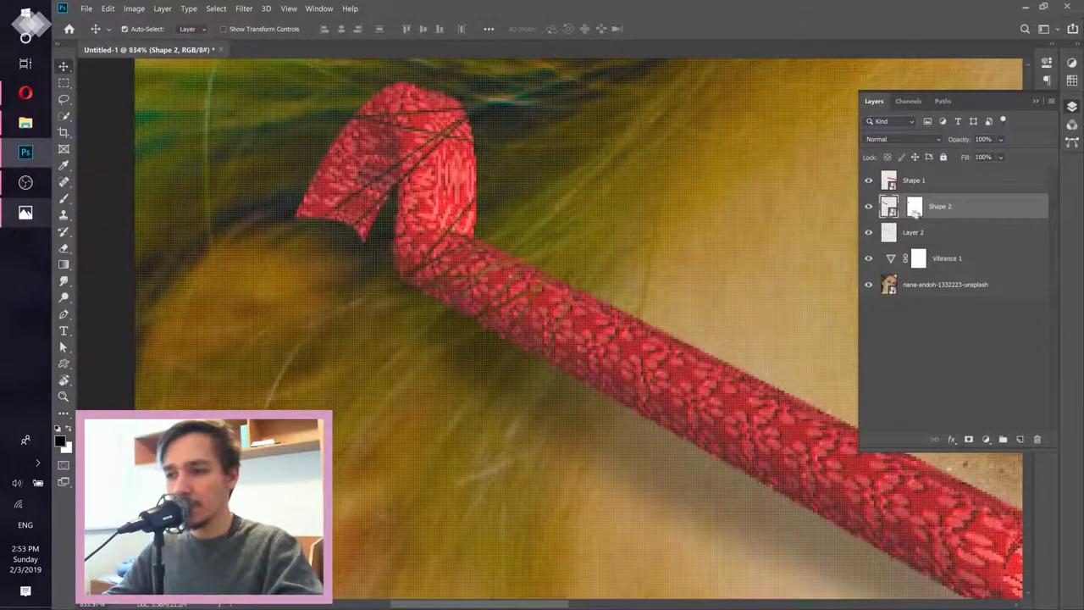
{"action": "left_click", "coordinate": [914, 206]}
{"action": "key", "text": "b"}
{"action": "mouse_move", "coordinate": [350, 299]}
{"action": "left_mouse_down"}
{"action": "mouse_move", "coordinate": [353, 453]}
{"action": "mouse_move", "coordinate": [360, 442]}
{"action": "left_mouse_up"}
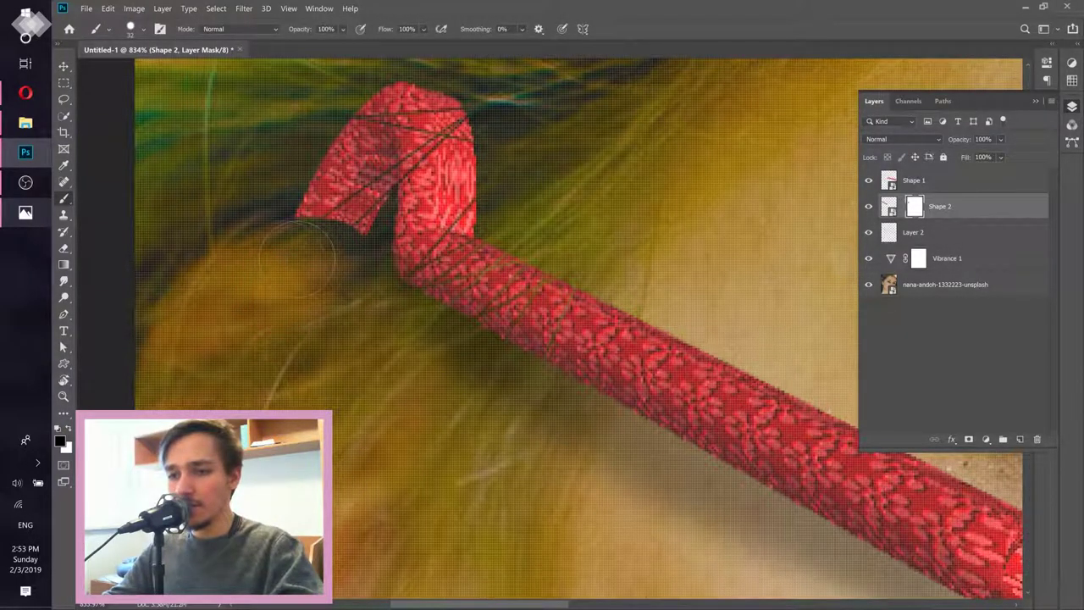
{"action": "scroll", "coordinate": [301, 275], "scroll_direction": "down", "scroll_amount": 3}
{"action": "scroll", "coordinate": [296, 277], "scroll_direction": "down", "scroll_amount": 3}
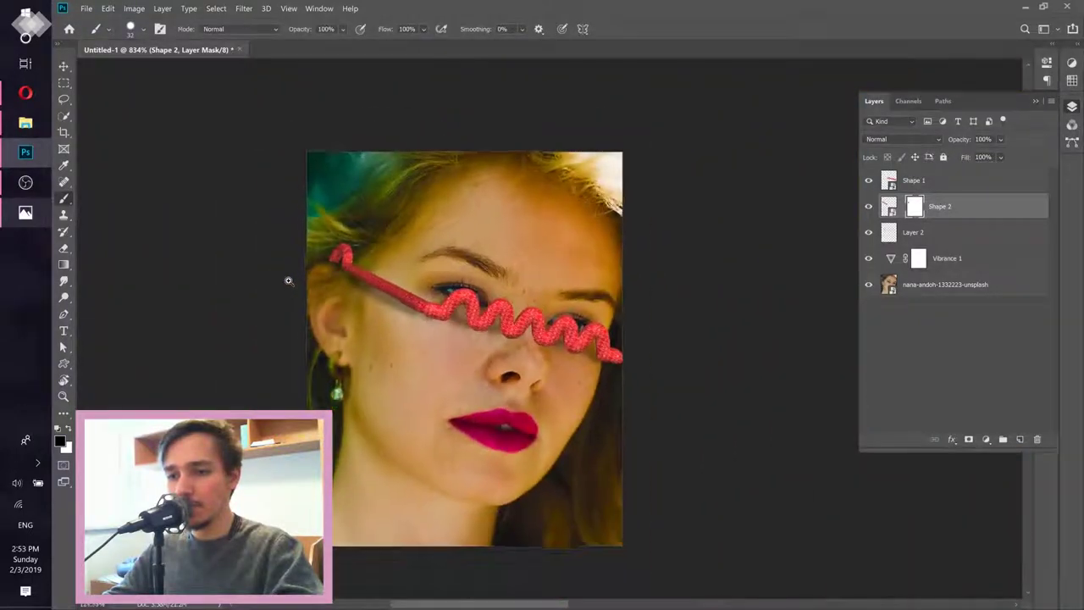
{"action": "scroll", "coordinate": [289, 262], "scroll_direction": "up", "scroll_amount": 6}
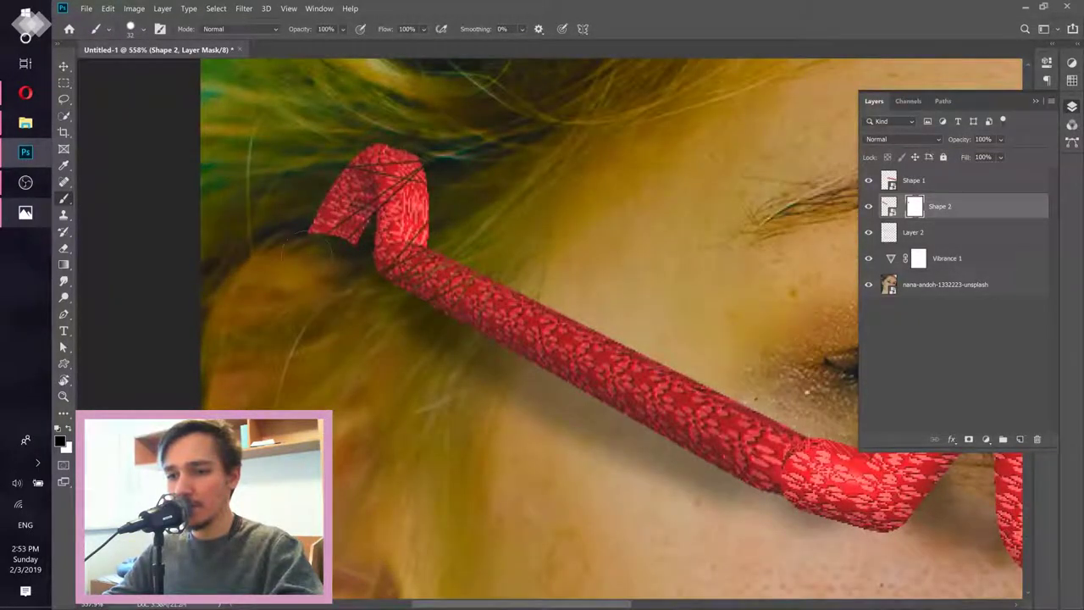
{"action": "left_click", "coordinate": [68, 428]}
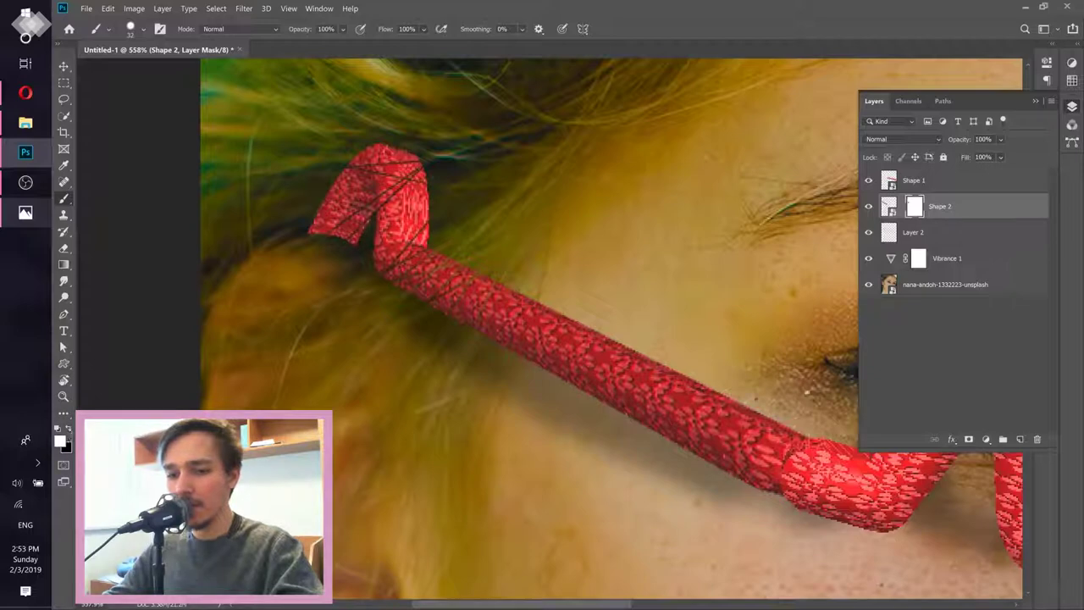
{"action": "mouse_move", "coordinate": [309, 212]}
{"action": "left_mouse_down"}
{"action": "mouse_move", "coordinate": [356, 247]}
{"action": "mouse_move", "coordinate": [322, 252]}
{"action": "left_mouse_up"}
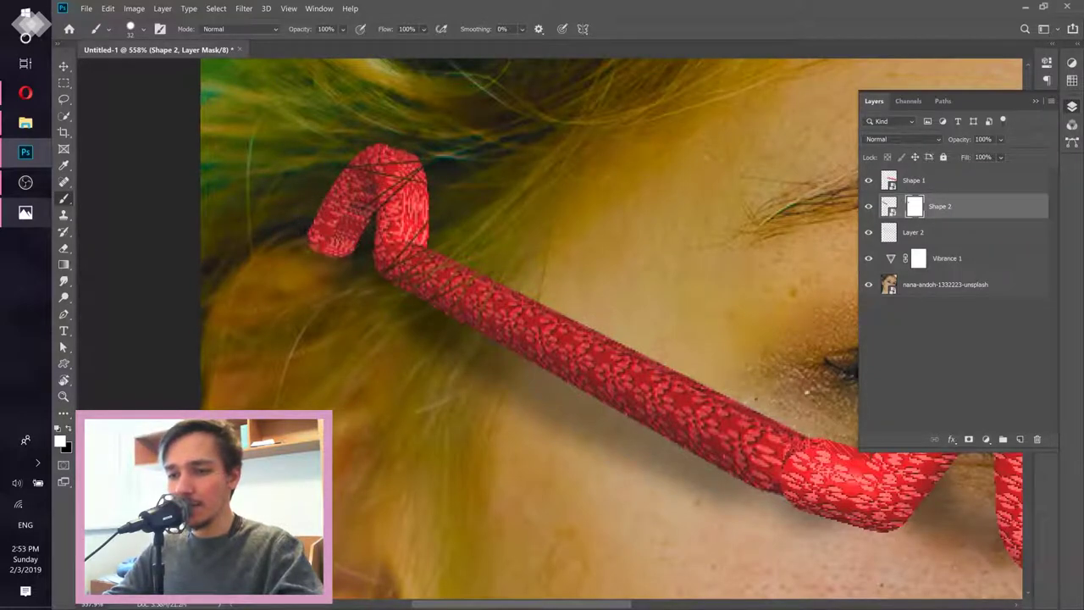
{"action": "scroll", "coordinate": [300, 254], "scroll_direction": "up", "scroll_amount": 5}
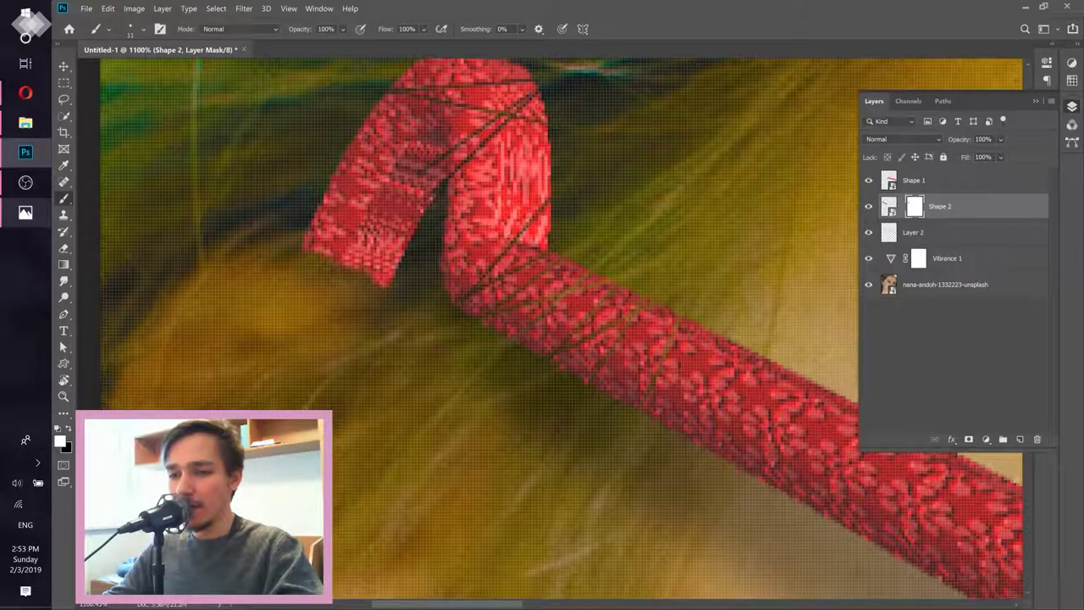
{"action": "key", "text": "ctrl+0"}
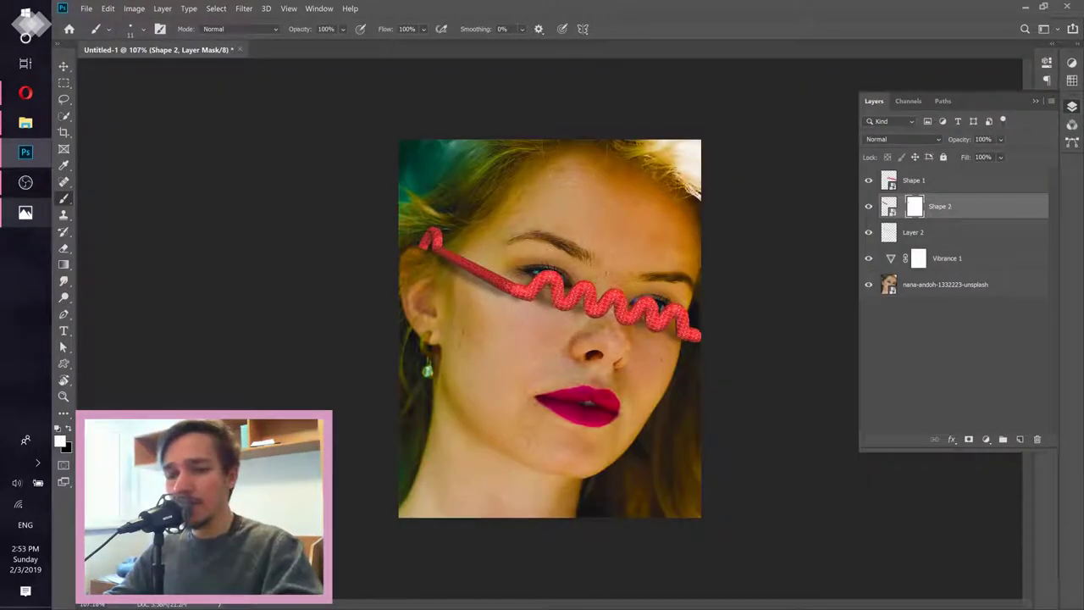
{"action": "left_click", "coordinate": [887, 209]}
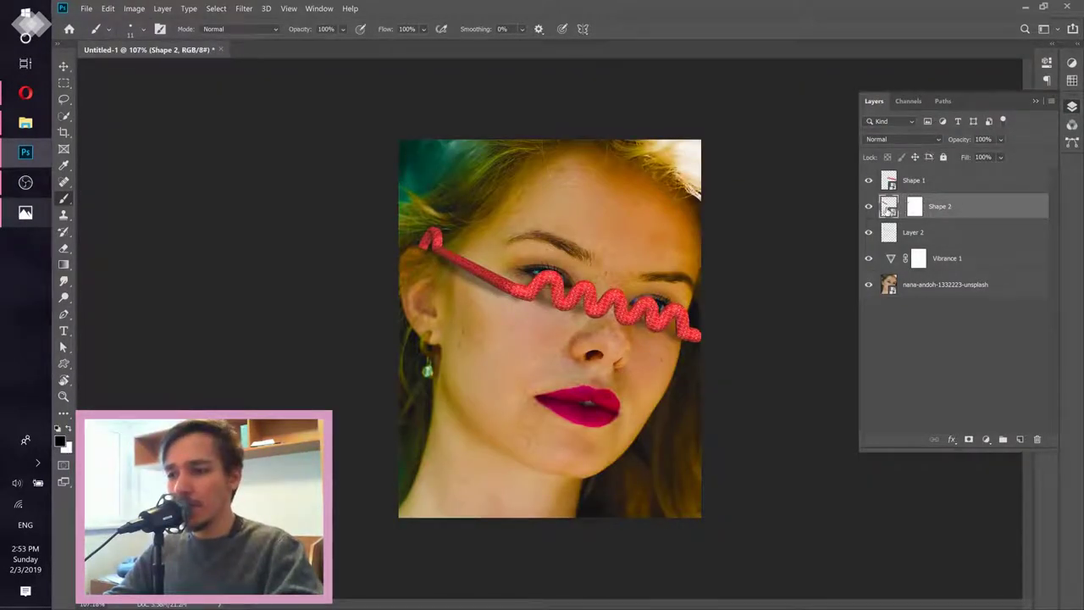
- Rotate the wavy tube -1.89°, nudge it a few pixels up-right, and commit
{"action": "key", "text": "ctrl+t"}
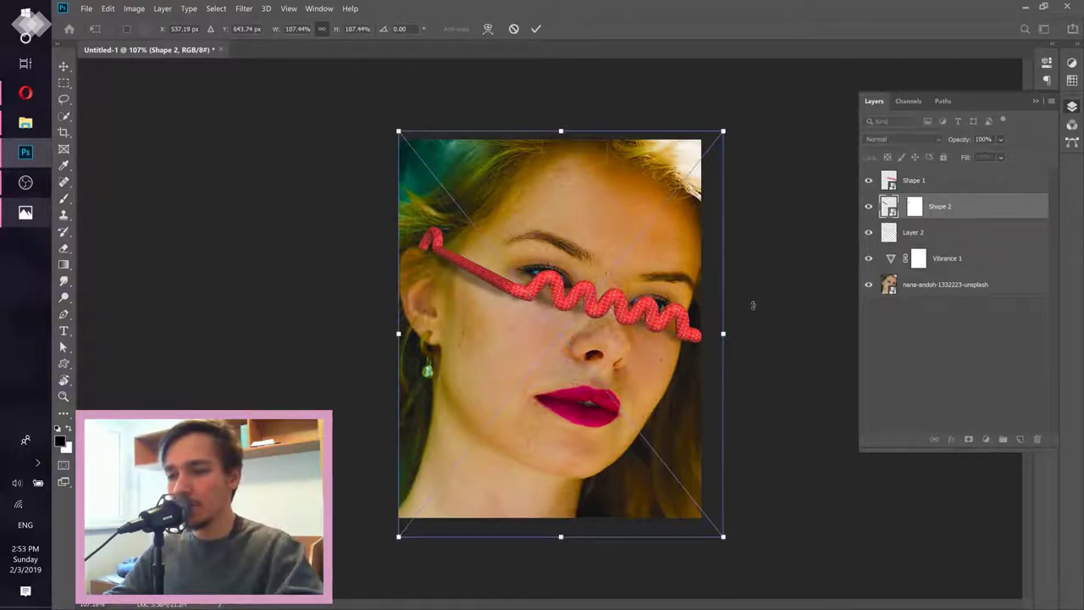
{"action": "left_click_drag", "start_coordinate": [753, 305], "coordinate": [751, 296]}
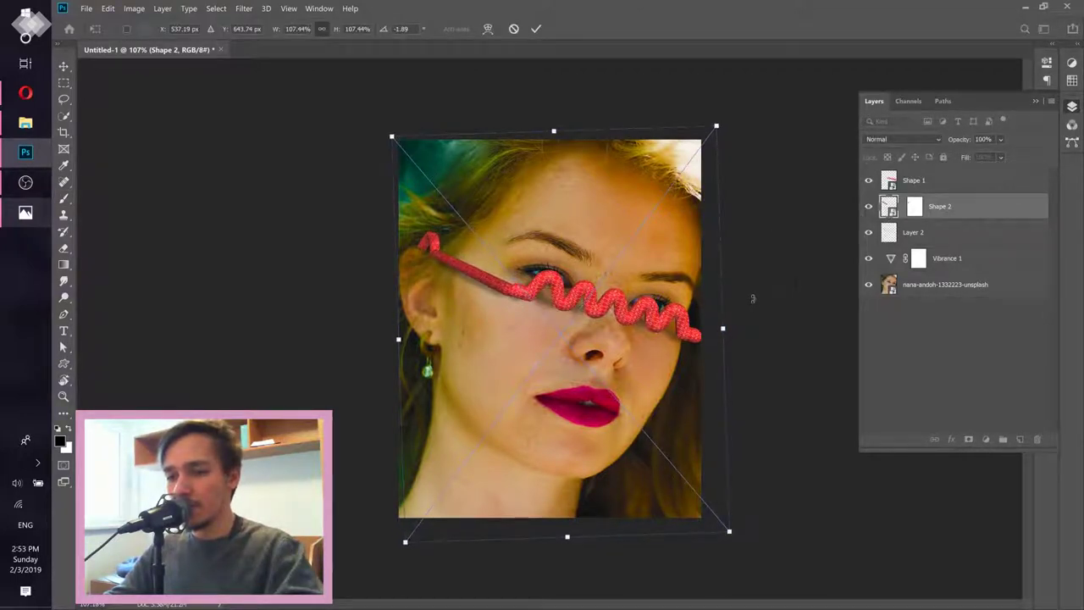
{"action": "scroll", "coordinate": [525, 250], "scroll_direction": "up", "scroll_amount": 3}
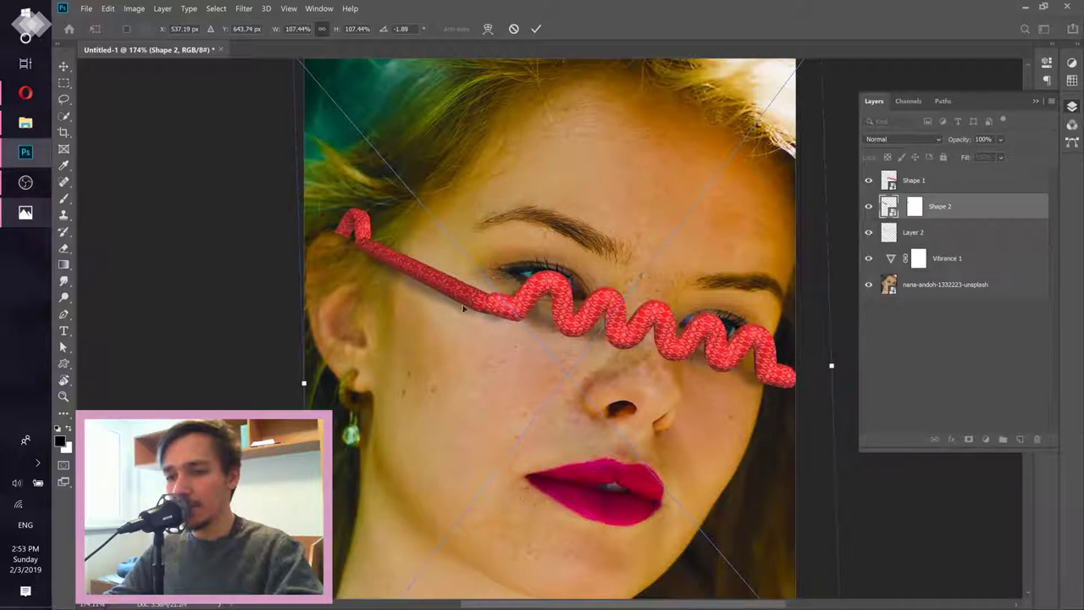
{"action": "scroll", "coordinate": [468, 298], "scroll_direction": "up", "scroll_amount": 4}
{"action": "left_click_drag", "start_coordinate": [481, 332], "coordinate": [494, 320]}
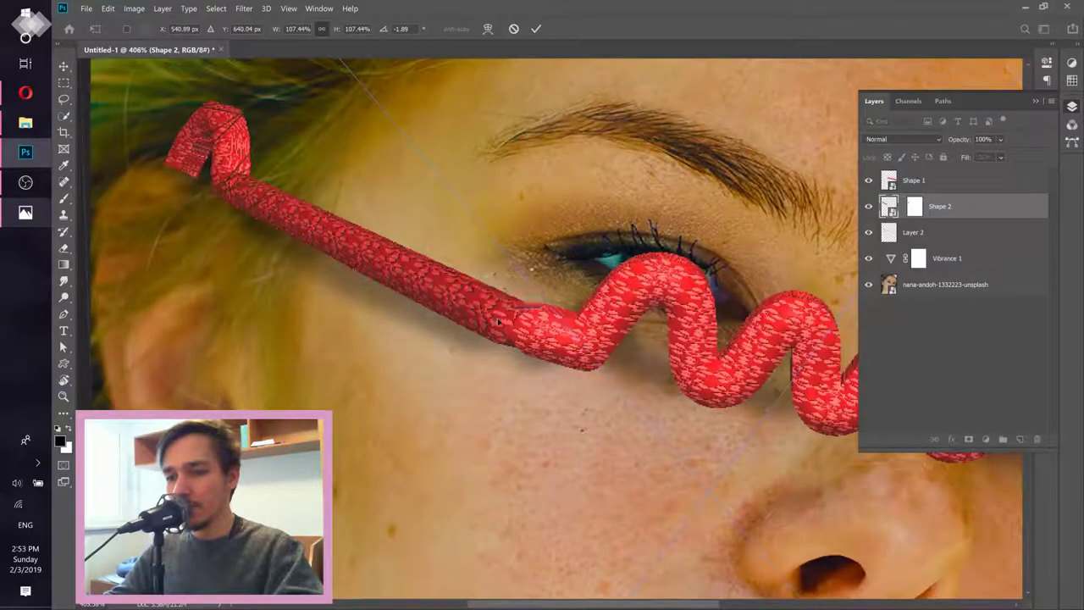
{"action": "key", "text": "ctrl+0"}
{"action": "left_click", "coordinate": [537, 30]}
- Switch to the Brush tool and select Layer 2
{"action": "key", "text": "b"}
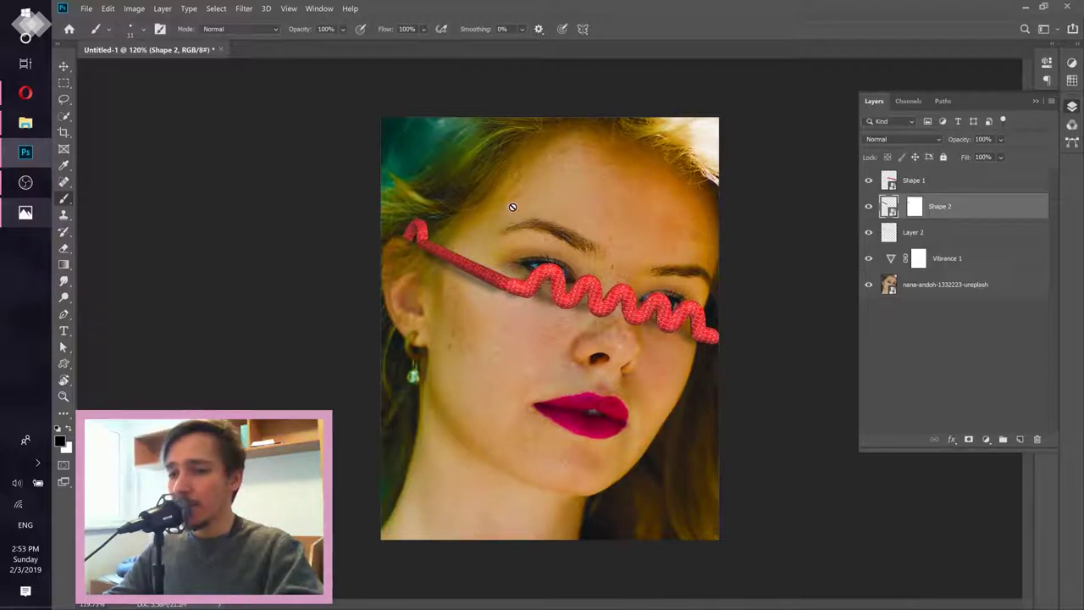
{"action": "scroll", "coordinate": [420, 246], "scroll_direction": "up", "scroll_amount": 3}
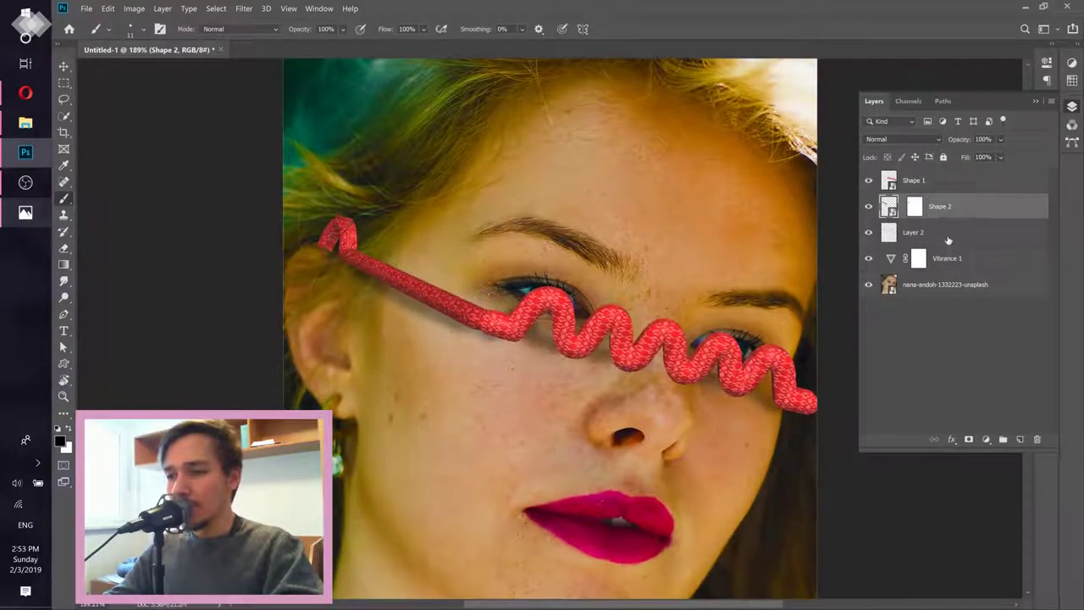
{"action": "left_click", "coordinate": [947, 237]}
- Create Layer 3 above Layer 2 and set the brush opacity to 20%
{"action": "left_click", "coordinate": [1019, 439]}
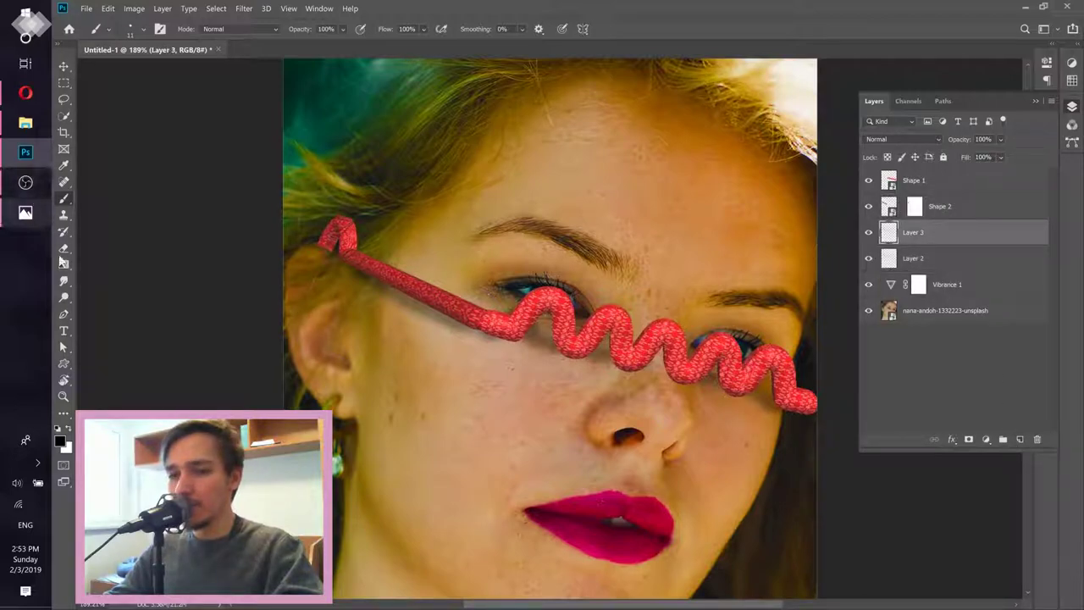
{"action": "scroll", "coordinate": [288, 245], "scroll_direction": "up", "scroll_amount": 5}
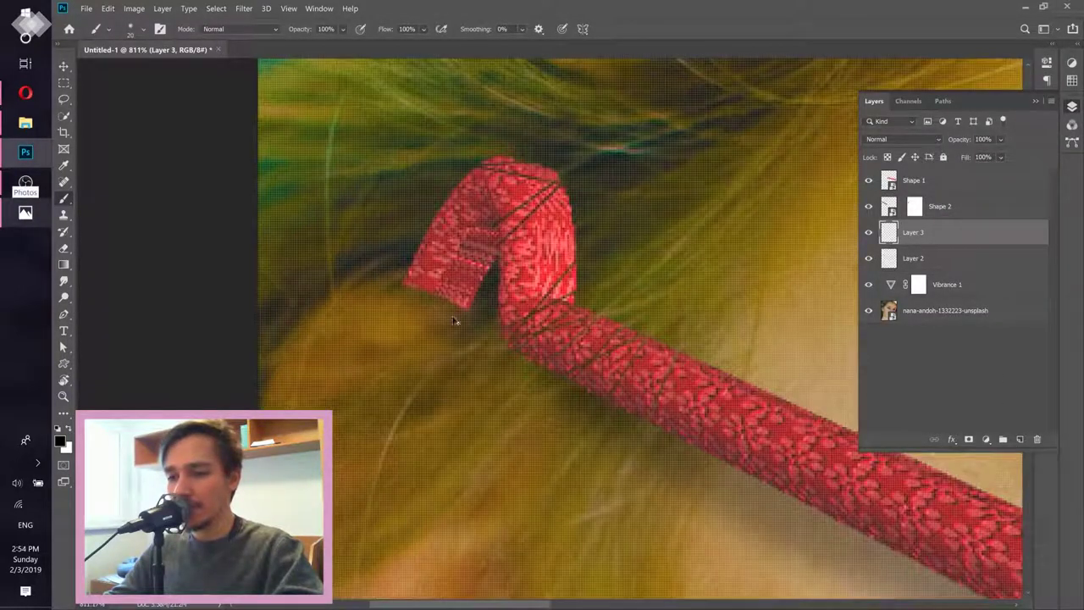
{"action": "left_click_drag", "start_coordinate": [342, 29], "coordinate": [336, 49]}
{"action": "left_click", "coordinate": [327, 29]}
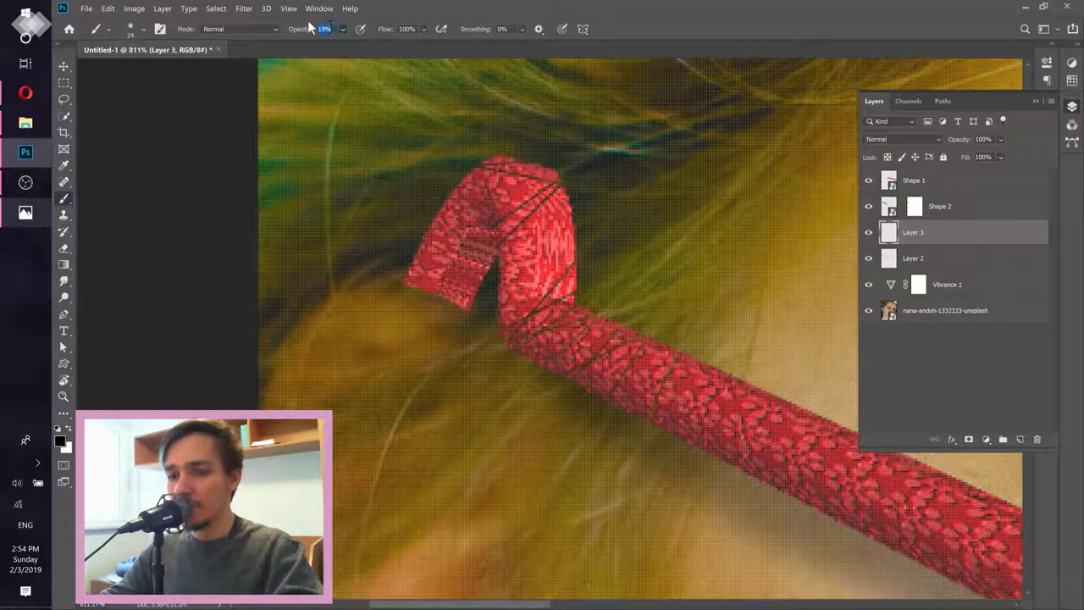
{"action": "type", "text": "20"}
{"action": "key", "text": "Tab"}
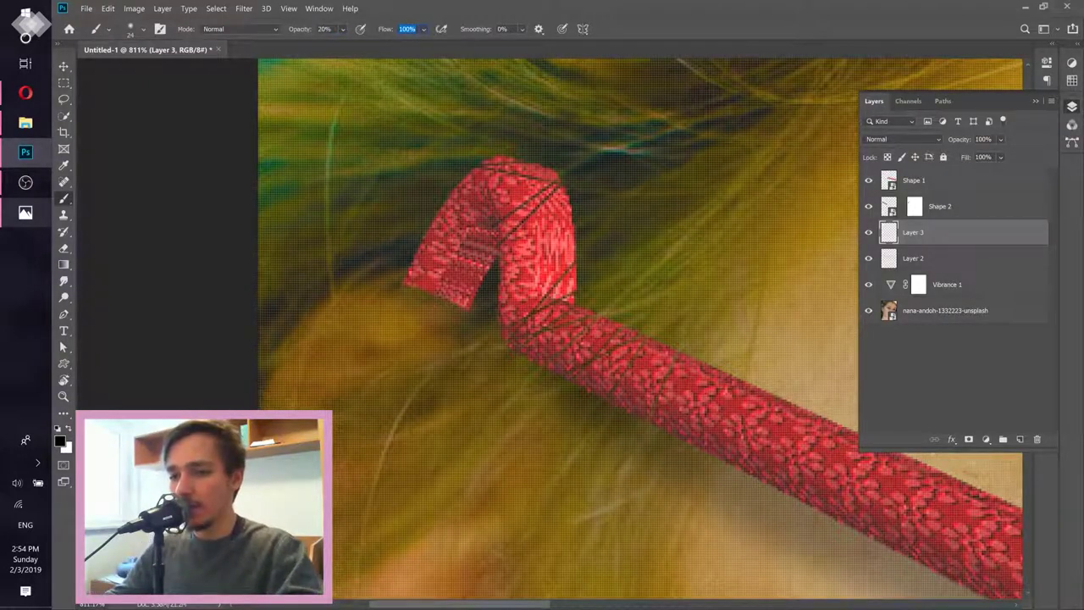
- Move Layer 3 to the top, paint dark shadow under the tube's end, and compare with weird guggles2.png
{"action": "mouse_move", "coordinate": [465, 310]}
{"action": "left_mouse_down"}
{"action": "mouse_move", "coordinate": [434, 306]}
{"action": "mouse_move", "coordinate": [421, 320]}
{"action": "left_mouse_up"}
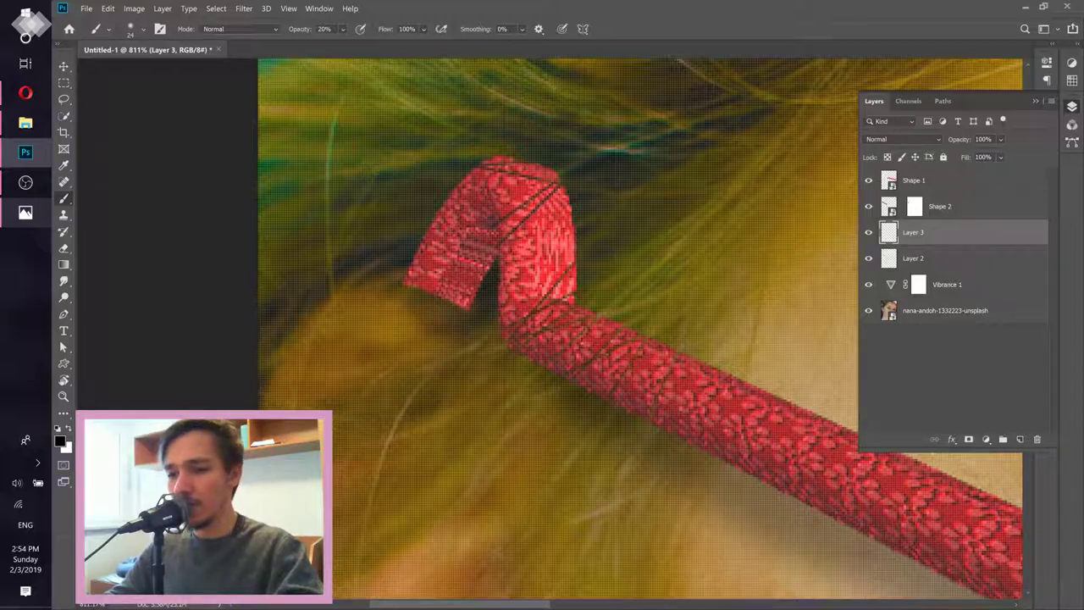
{"action": "key", "text": "ctrl+z"}
{"action": "left_click_drag", "start_coordinate": [923, 181], "coordinate": [928, 173]}
{"action": "left_click_drag", "start_coordinate": [483, 261], "coordinate": [420, 329]}
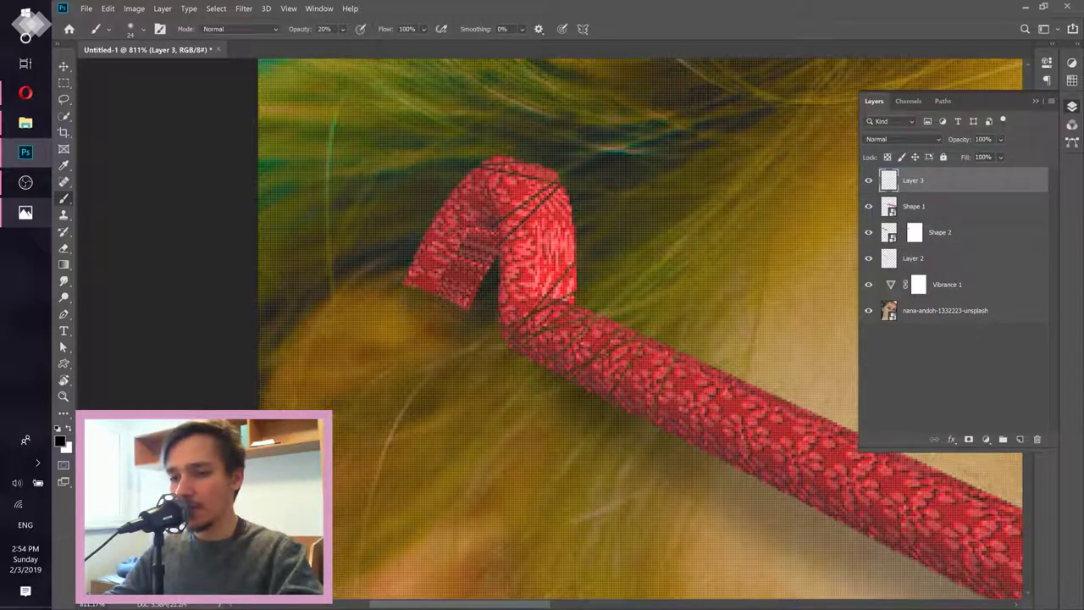
{"action": "scroll", "coordinate": [381, 336], "scroll_direction": "down", "scroll_amount": 10}
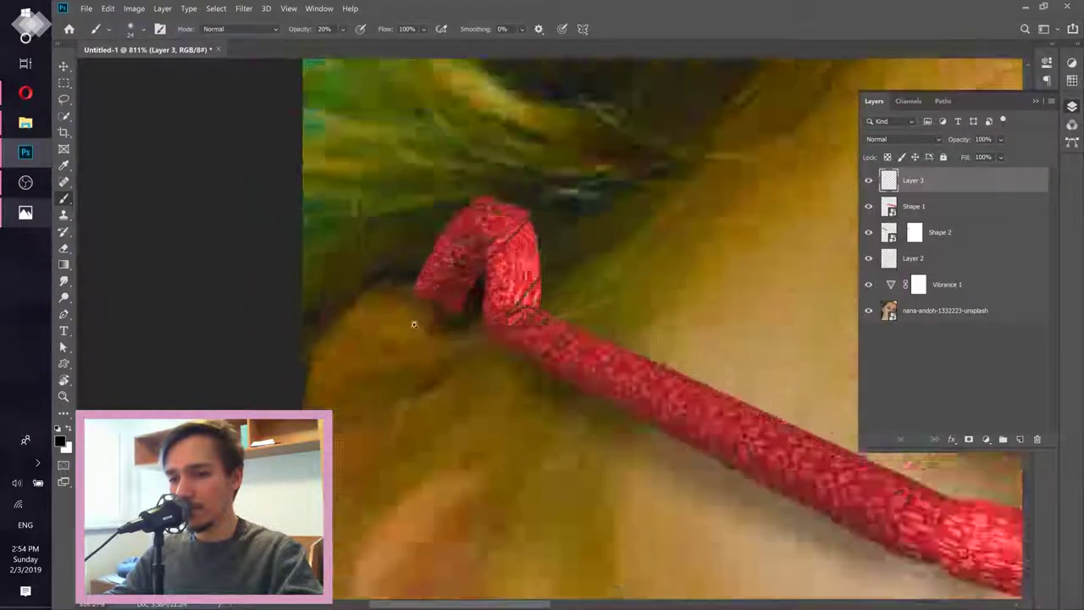
{"action": "scroll", "coordinate": [382, 336], "scroll_direction": "up", "scroll_amount": 3}
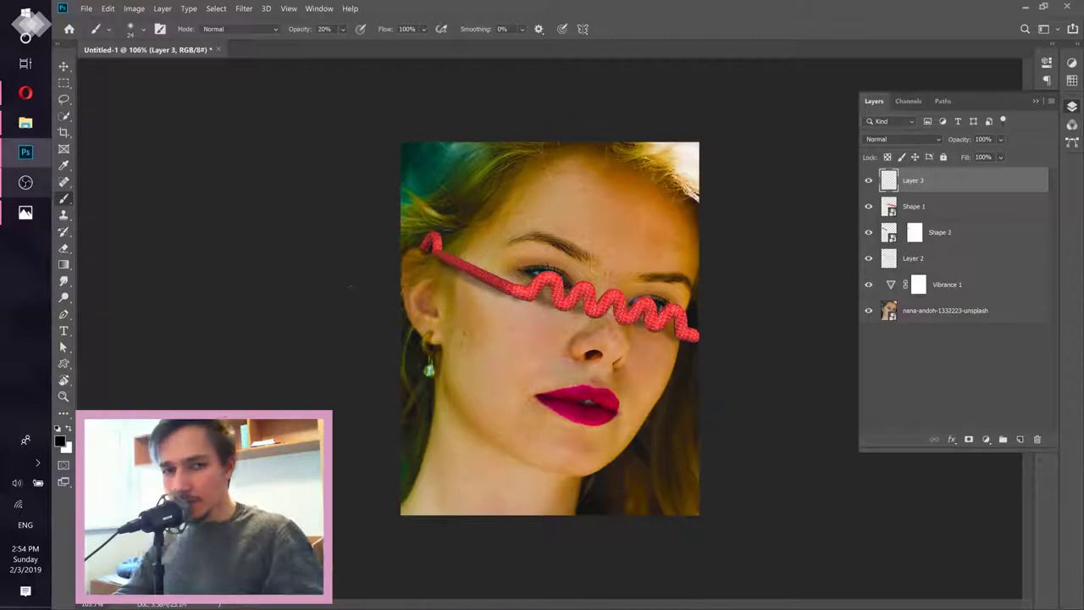
{"action": "left_click", "coordinate": [25, 212]}
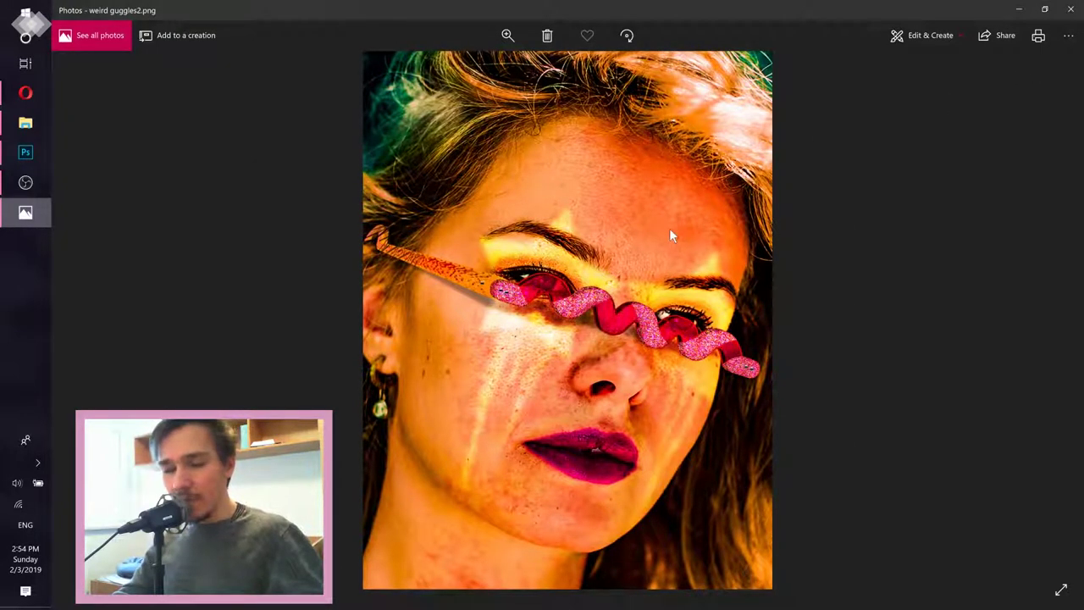
{"action": "left_click", "coordinate": [1017, 10]}
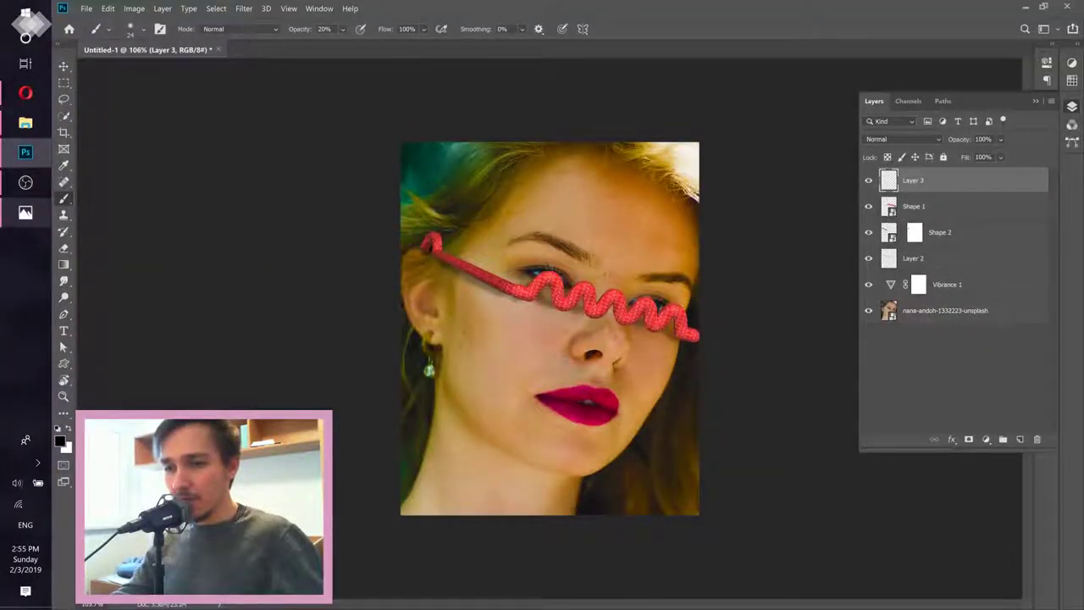